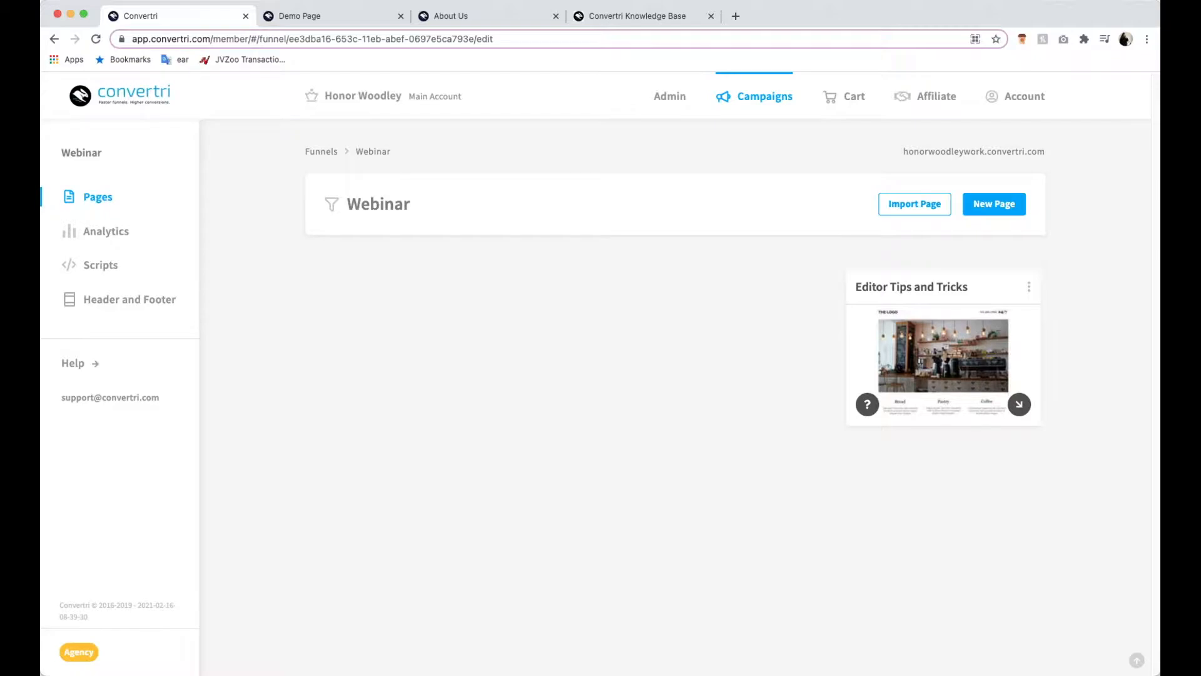
- View the team section of the About Us page and return to the Webinar funnel's pages
click(511, 22)
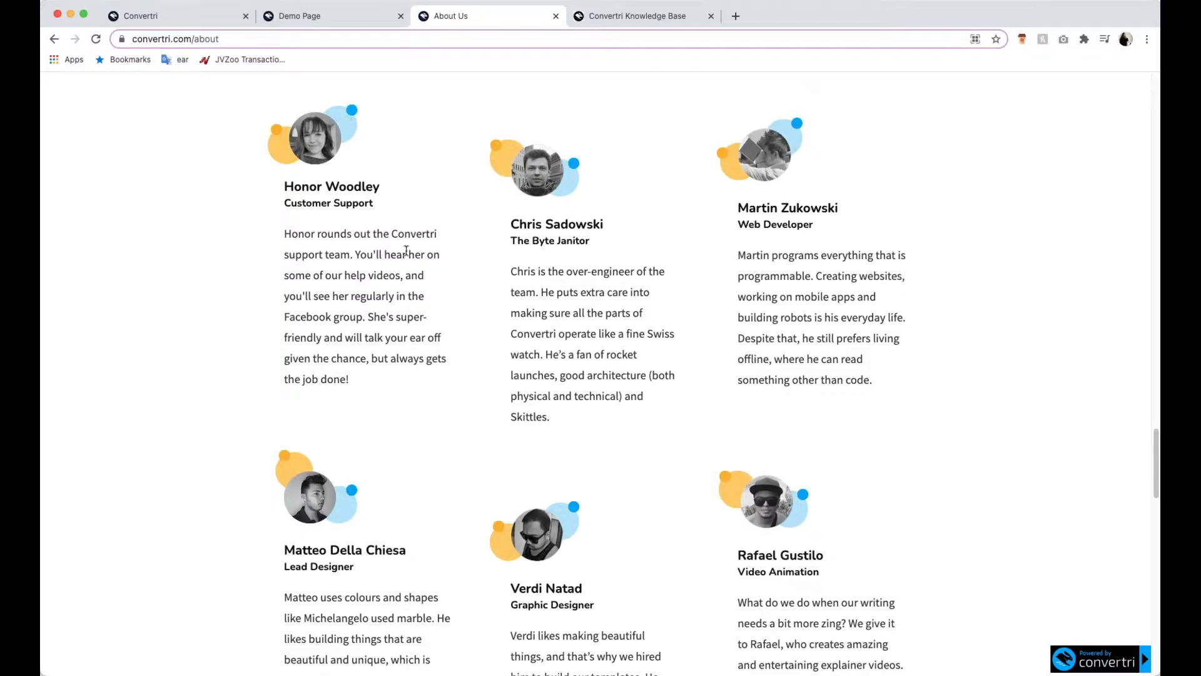
click(192, 17)
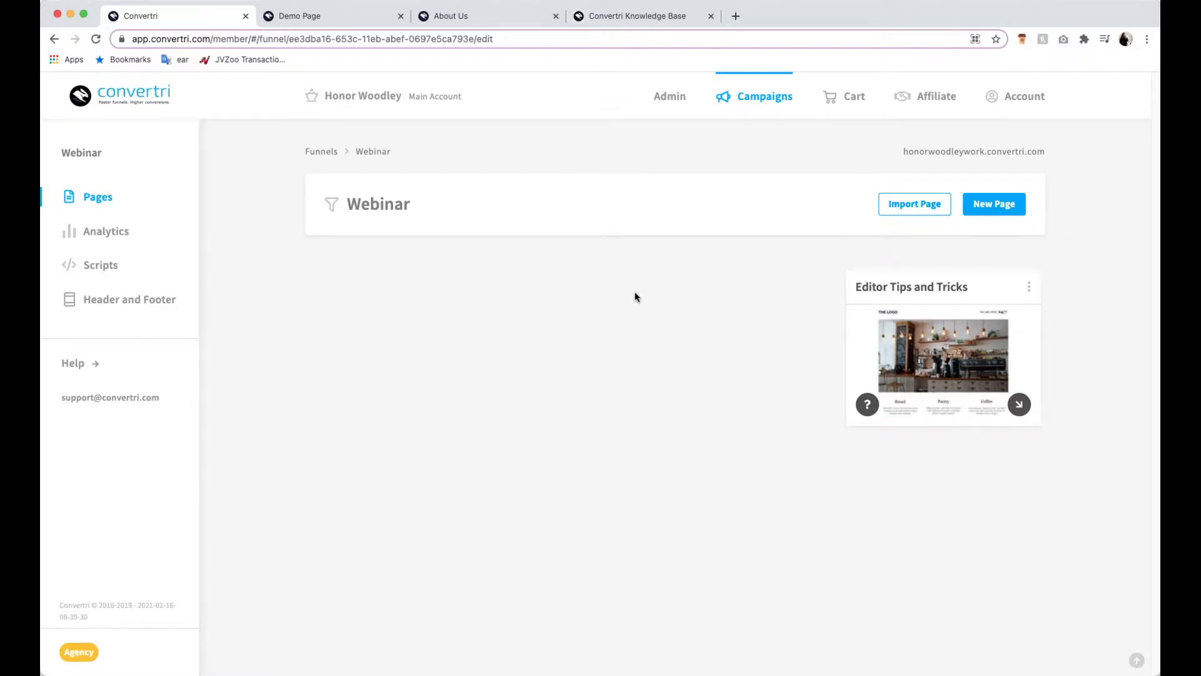
- Create a new page from scratch in the Webinar funnel and name it Lead Page
click(1013, 212)
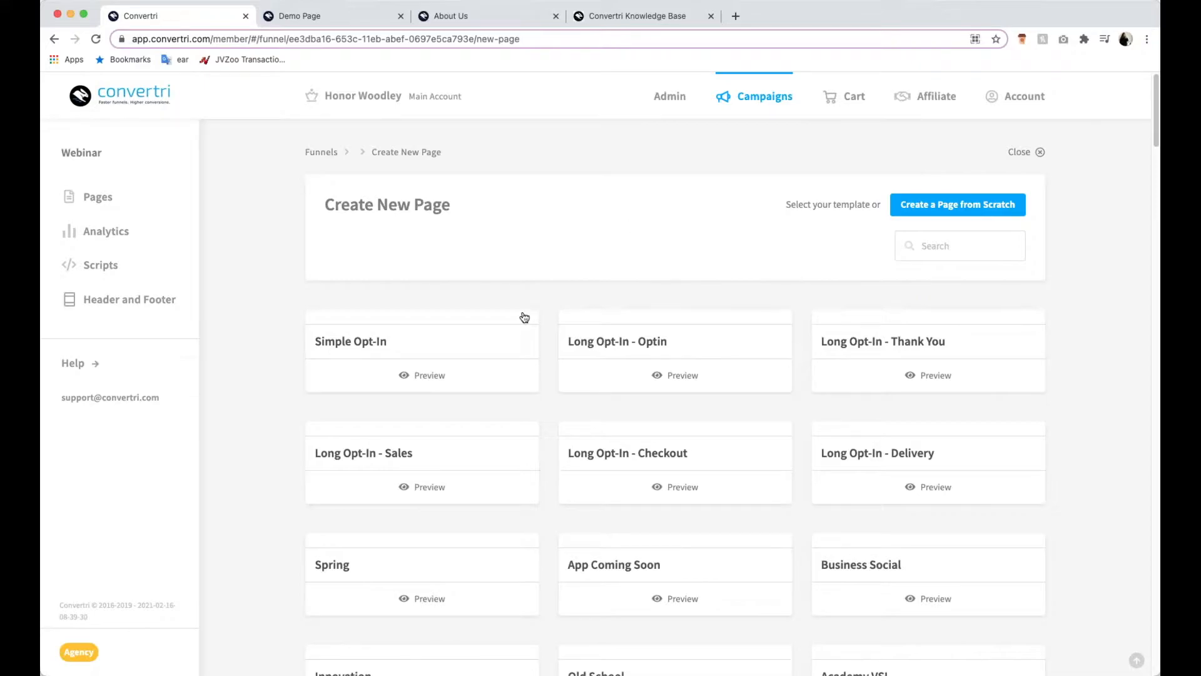
click(709, 365)
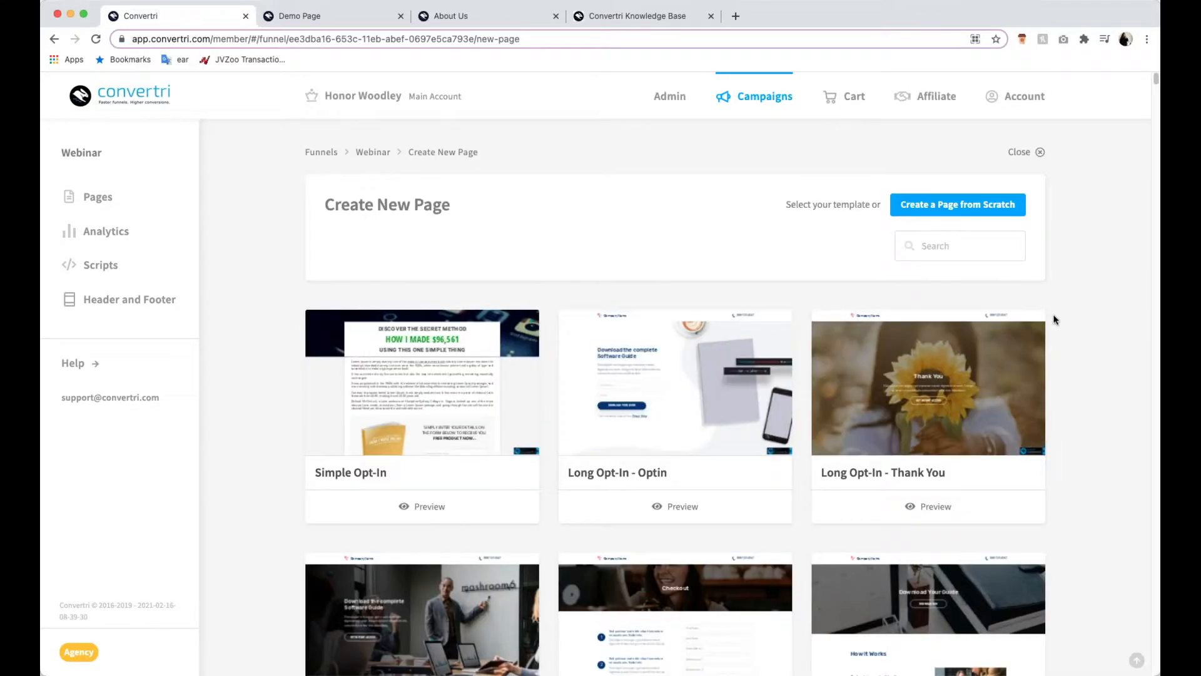
scroll(1055, 319, down, 3)
scroll(1054, 318, down, 6)
scroll(1053, 318, up, 9)
click(974, 207)
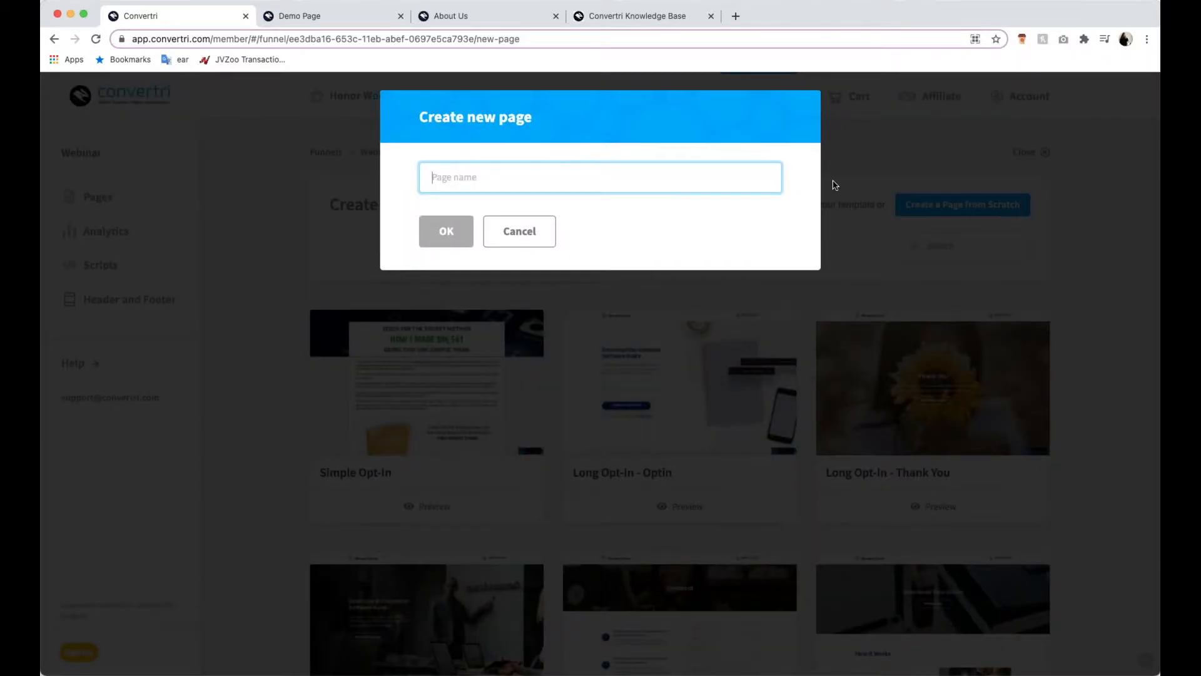
text(Lead Page)
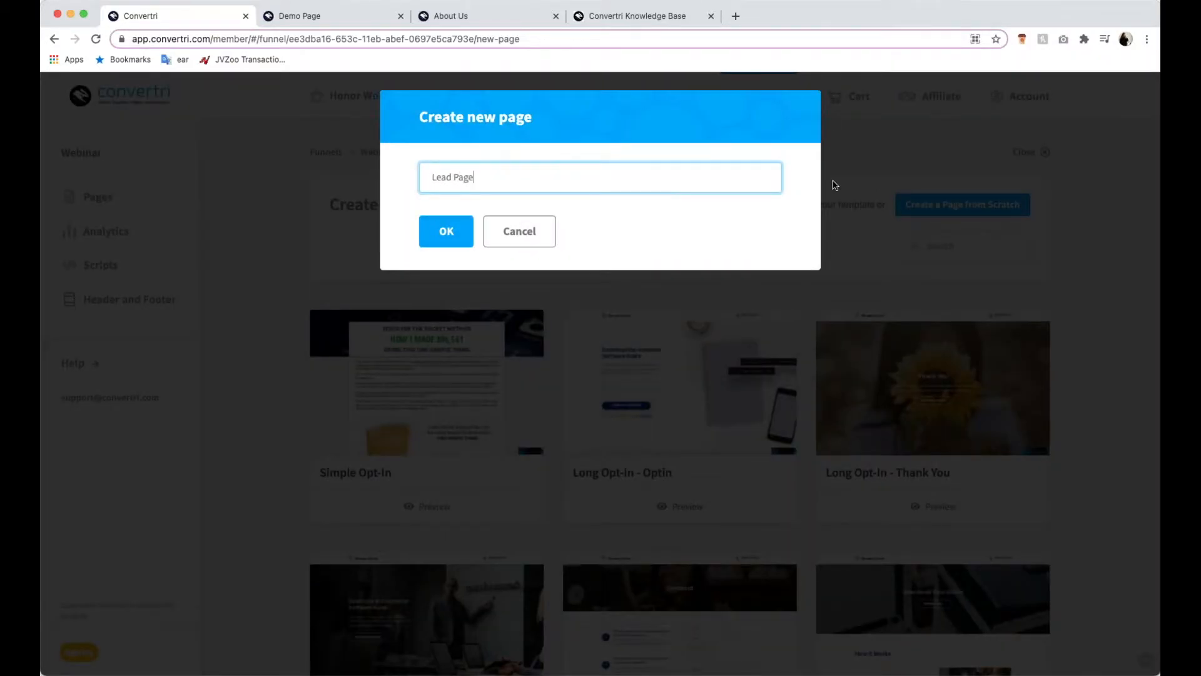
click(456, 233)
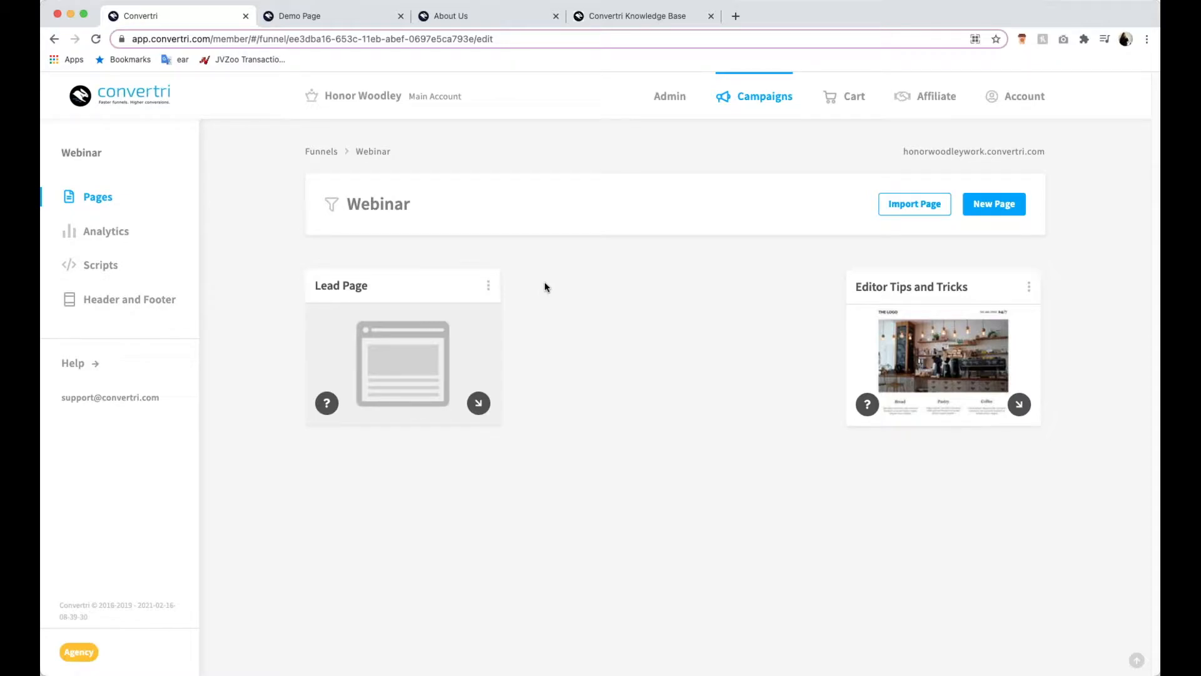
- Open Lead Page in the page editor, glancing at the Demo Page while it loads
click(419, 367)
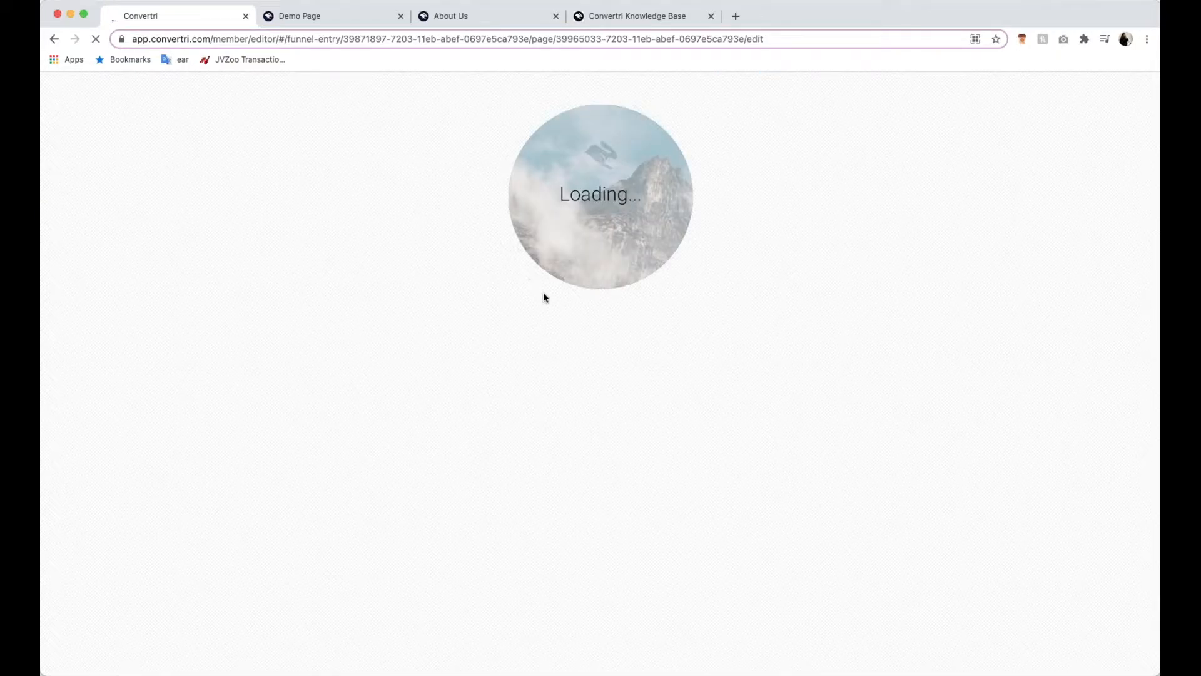
click(338, 19)
click(167, 20)
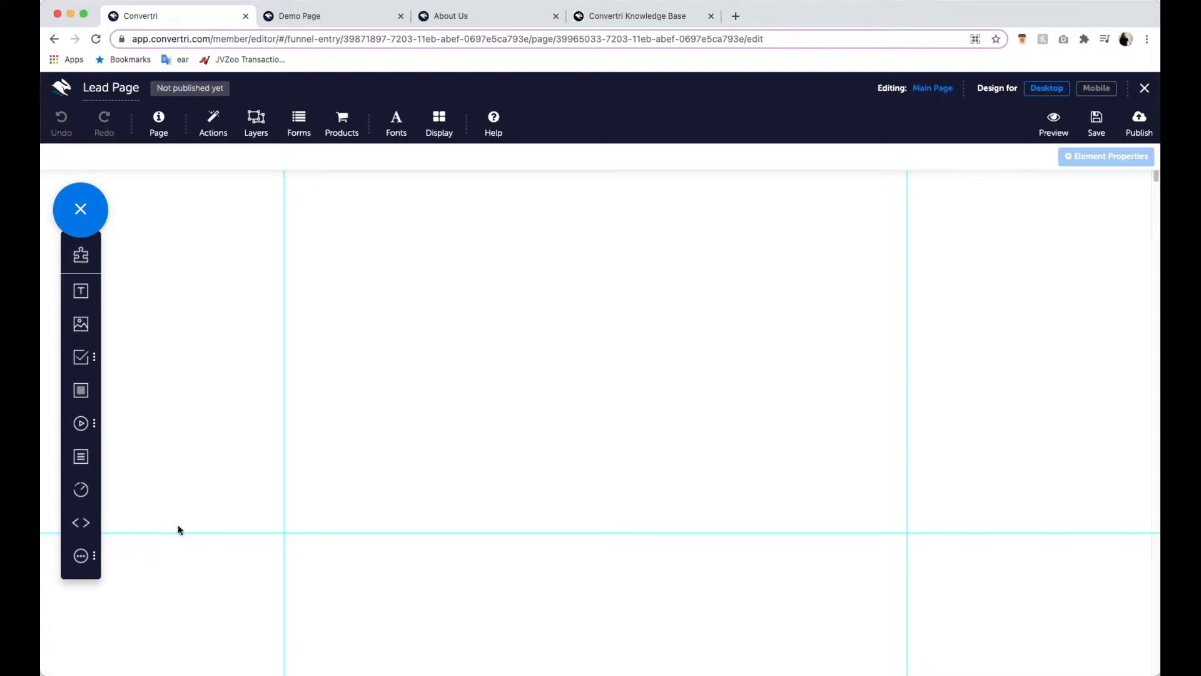
- Start adding an image element to the page and browse the Media Gallery's home folder
click(81, 327)
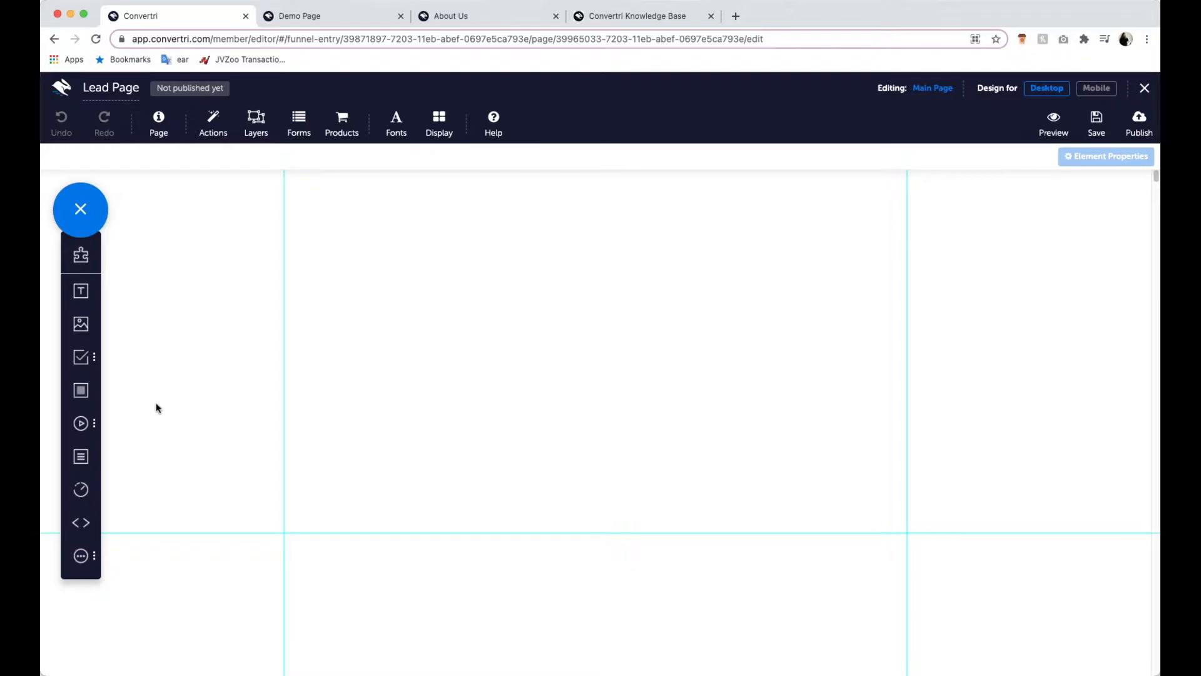
click(81, 324)
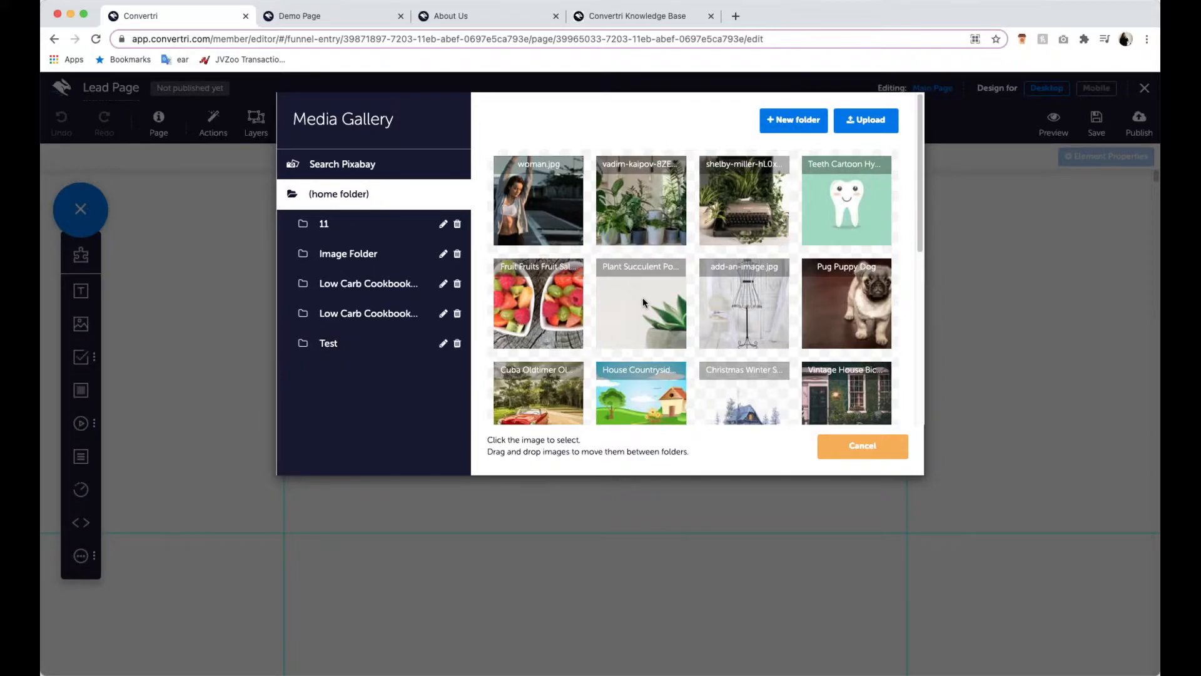
scroll(643, 303, down, 5)
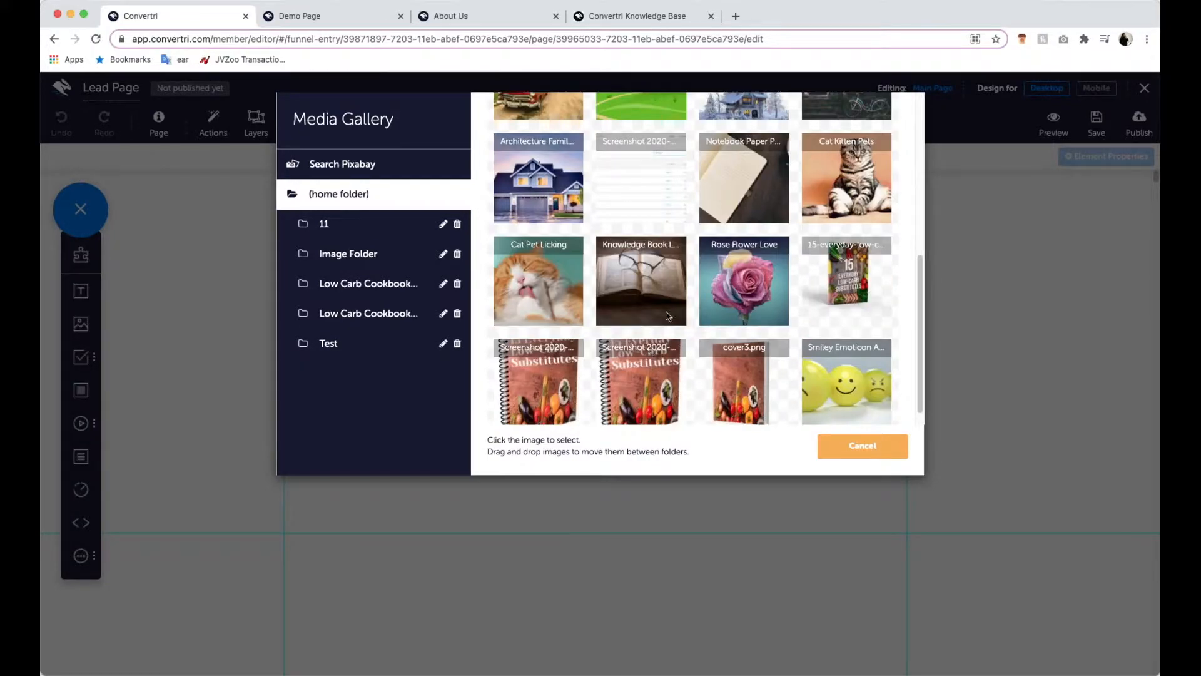
scroll(670, 303, up, 5)
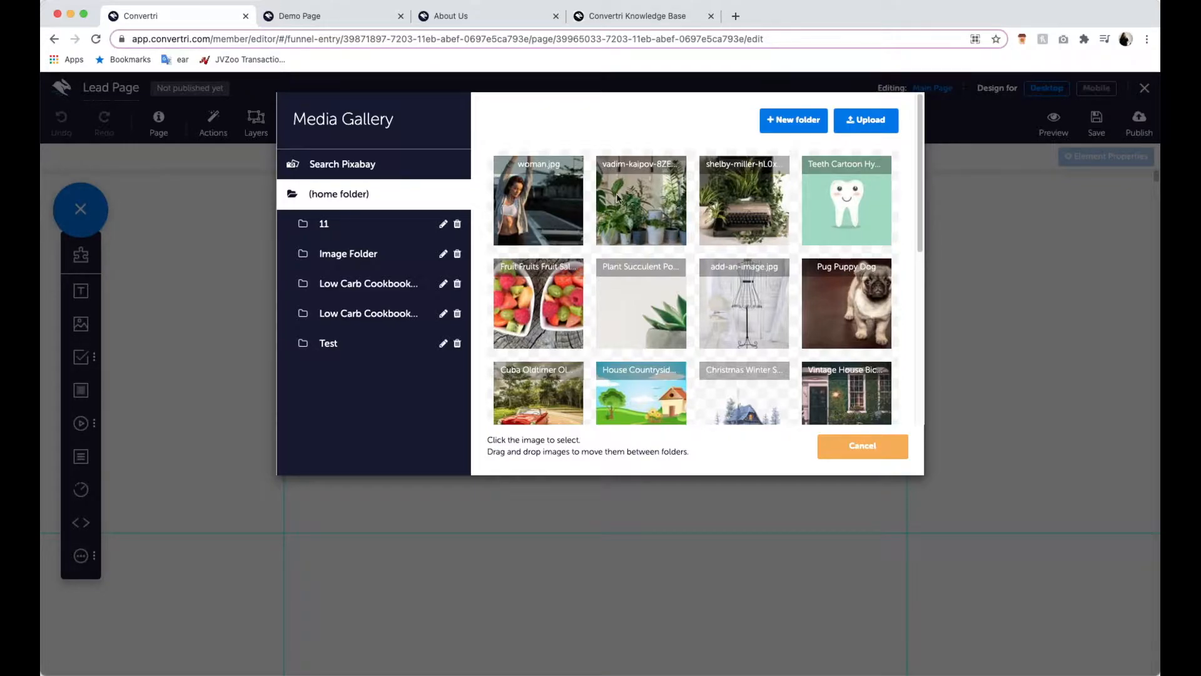
- Search Pixabay for "dance" images and preview the black-and-white photo of ballroom dancers
click(350, 167)
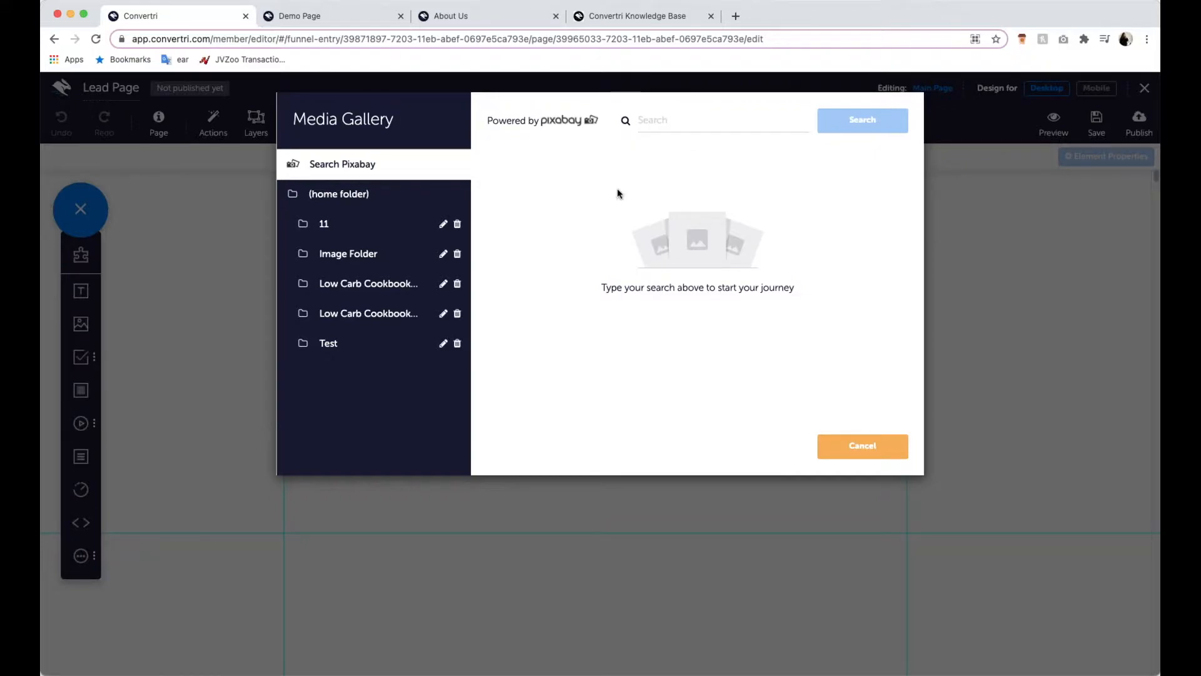
click(680, 113)
text(dand)
text(e)
key(Return)
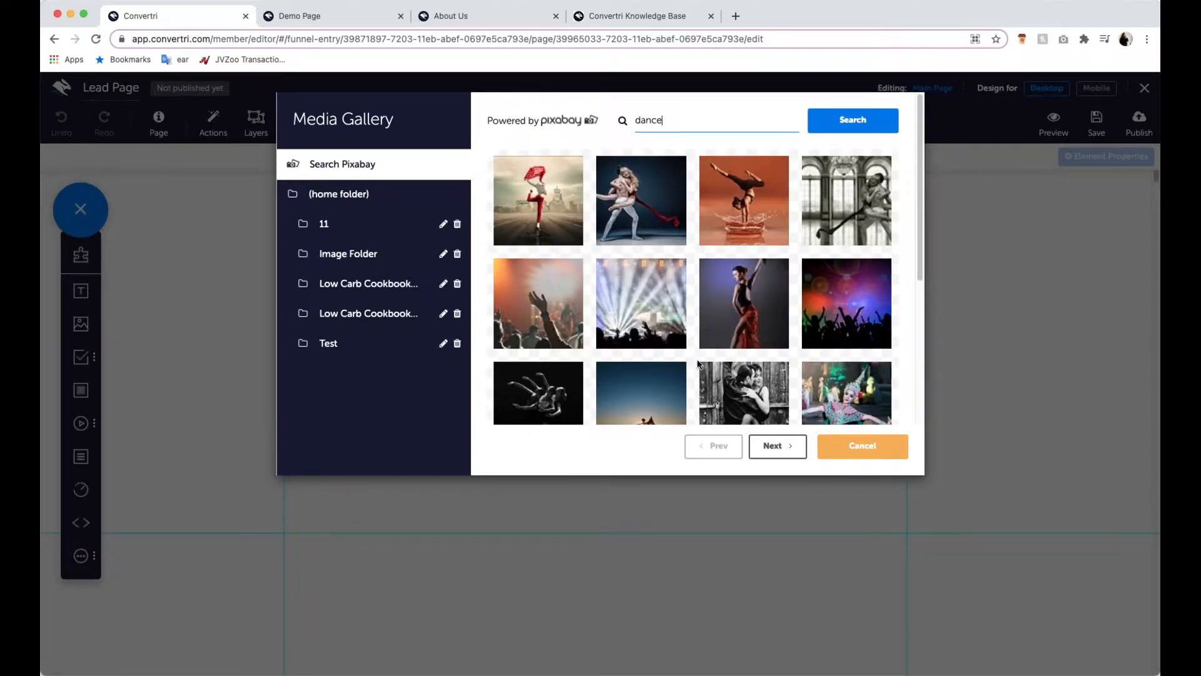
scroll(655, 409, down, 3)
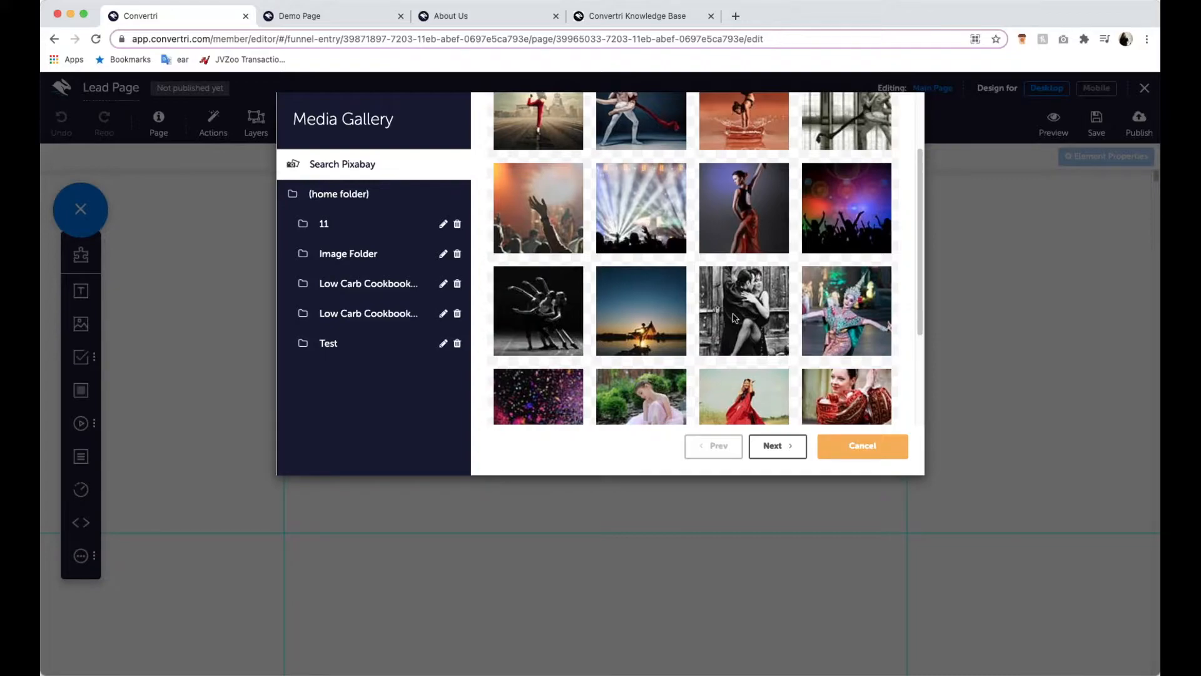
scroll(668, 288, down, 3)
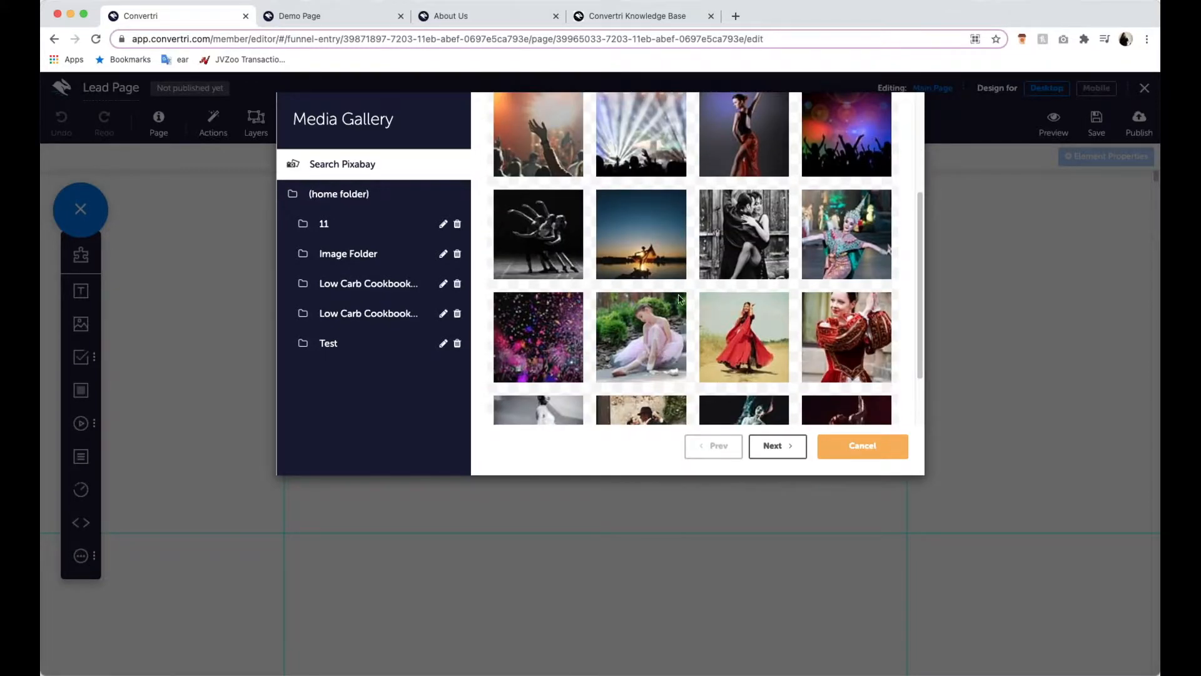
scroll(682, 300, down, 3)
scroll(692, 277, up, 10)
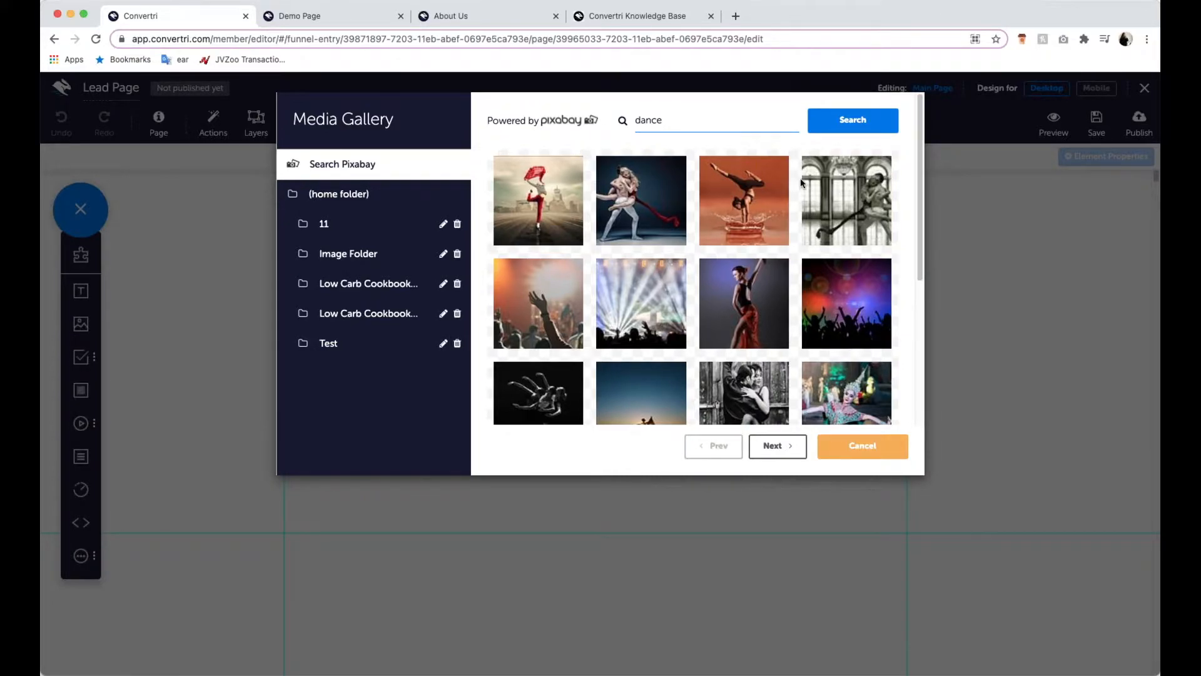
click(839, 190)
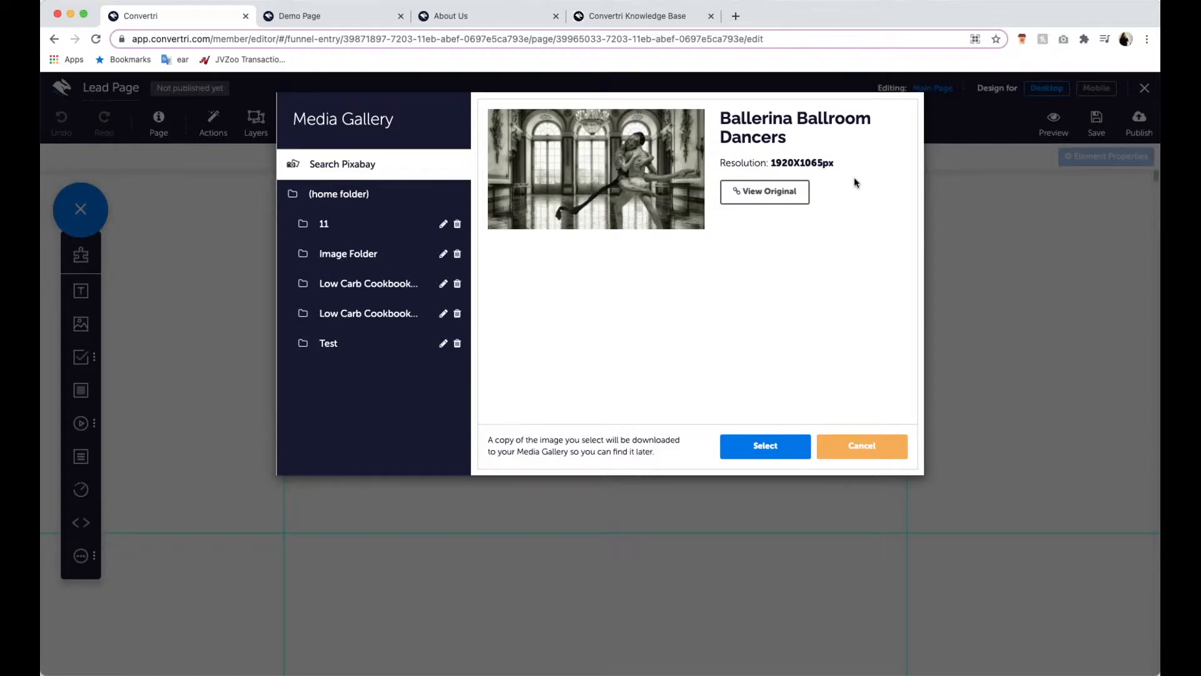
- Insert woman.jpg from the gallery's home folder onto the page
click(375, 195)
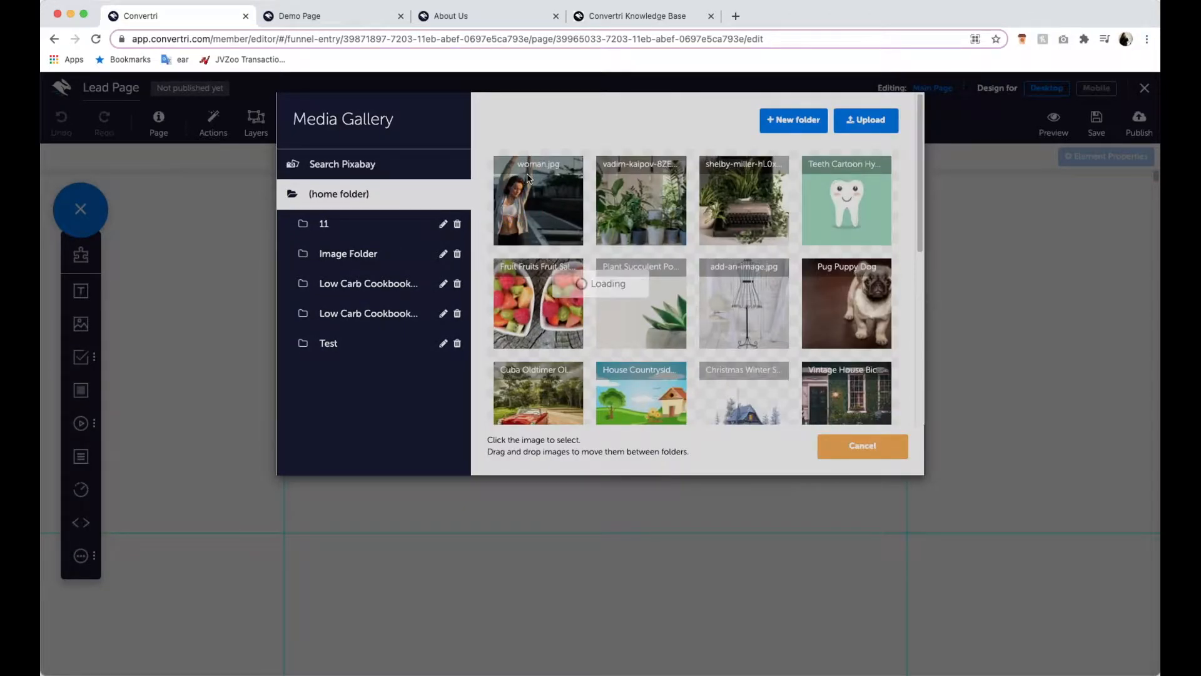
click(532, 187)
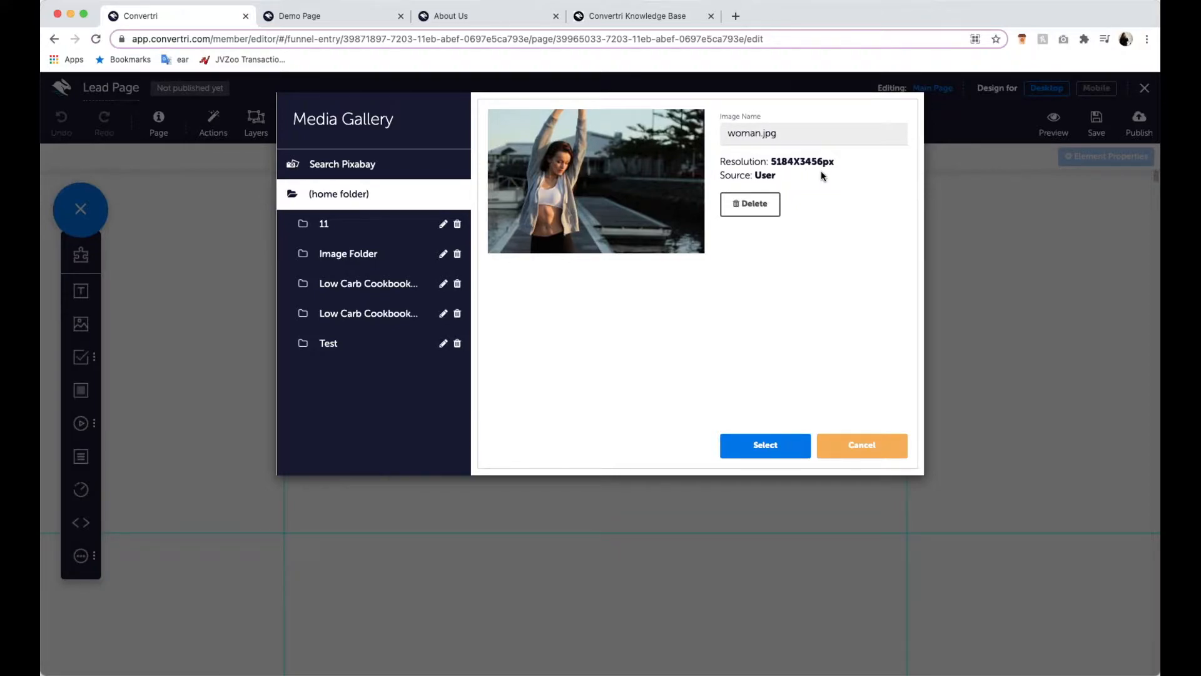
click(753, 445)
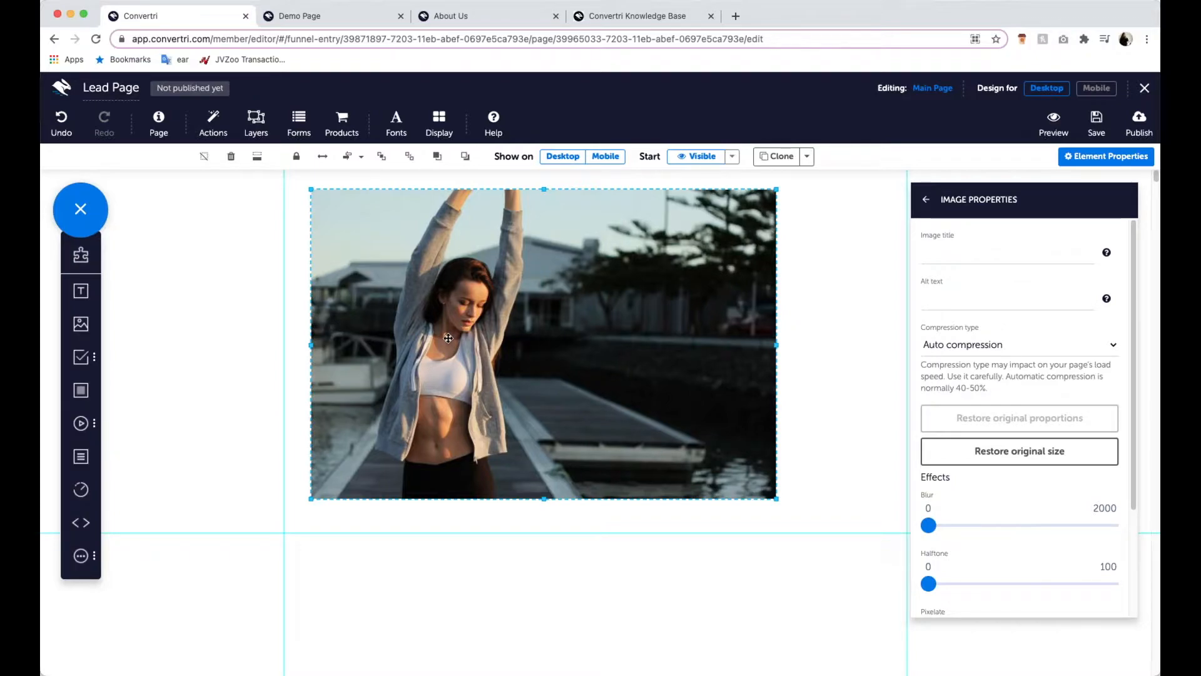
- Stretch the woman image across the full page width and move it flush with the top of the page
drag(311, 345, 154, 350)
drag(302, 372, 278, 373)
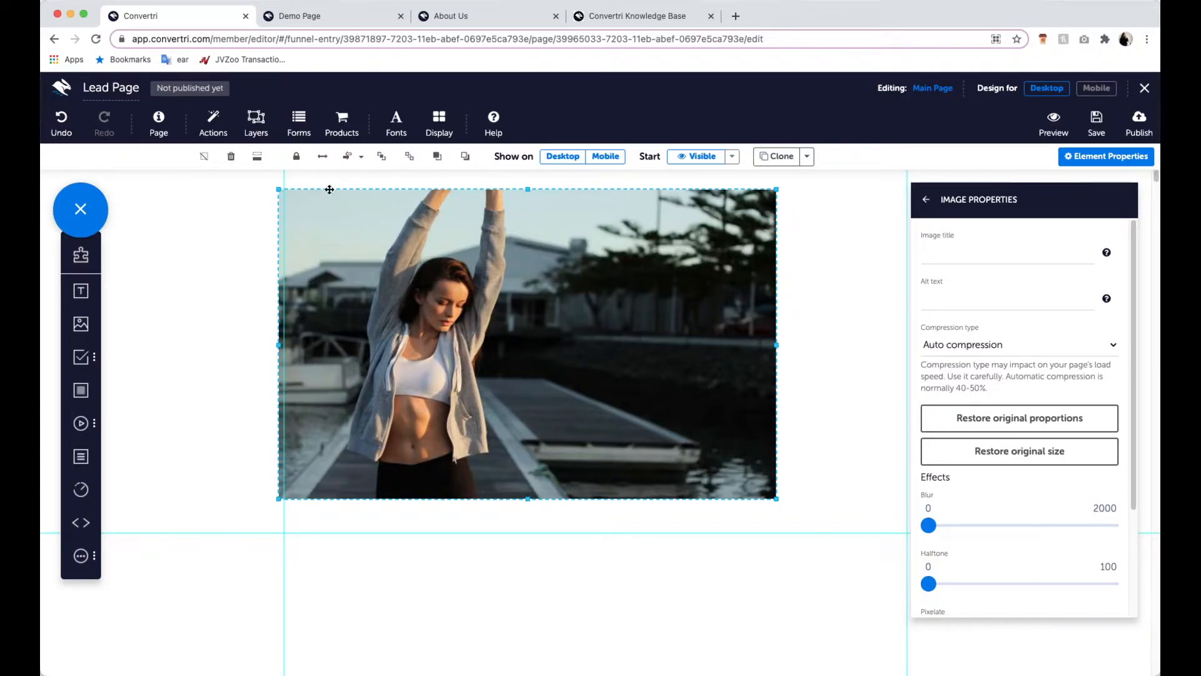
click(321, 160)
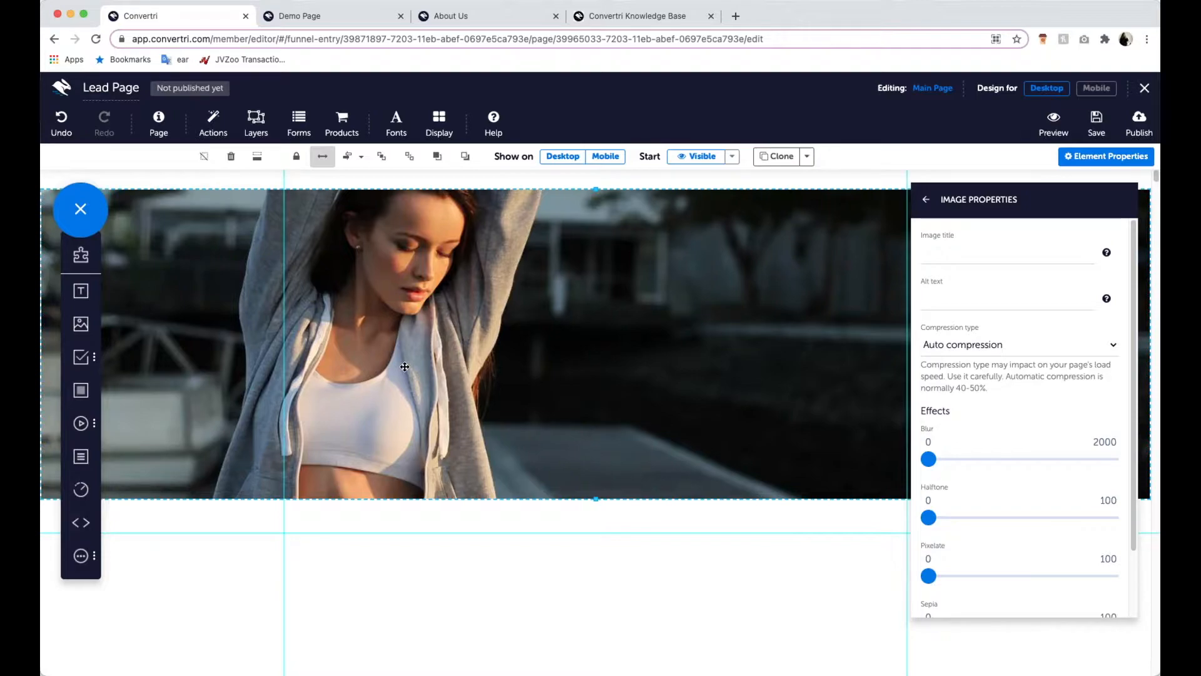
mouse_move(431, 423)
mouse_down()
mouse_move(430, 486)
mouse_move(424, 413)
mouse_up()
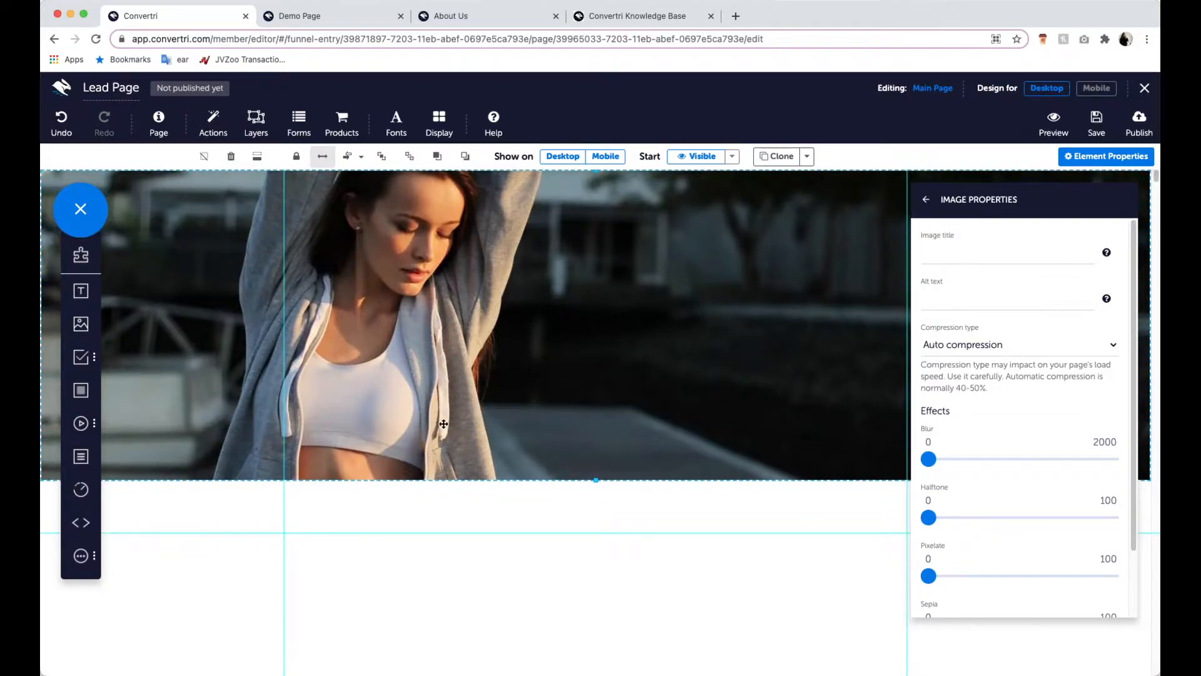
- Extend the full-width image downward until the woman's raised arms and waist both fit, and close its properties
scroll(601, 475, down, 2)
drag(596, 361, 596, 579)
scroll(620, 532, down, 2)
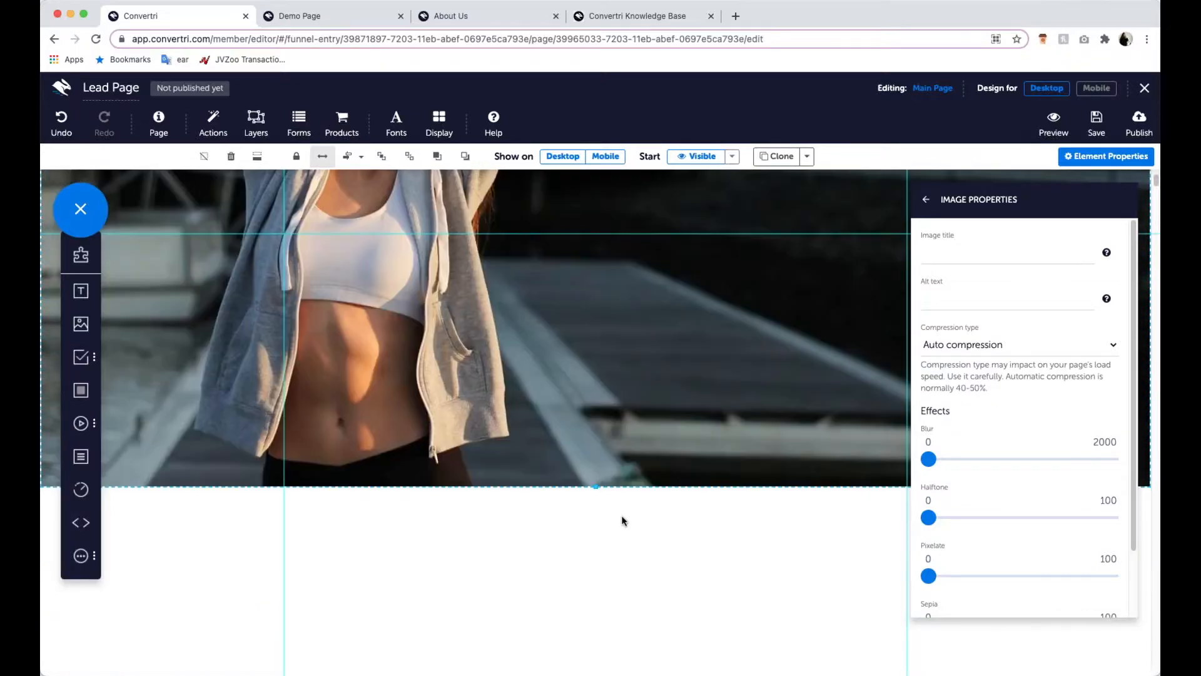
drag(596, 487, 595, 596)
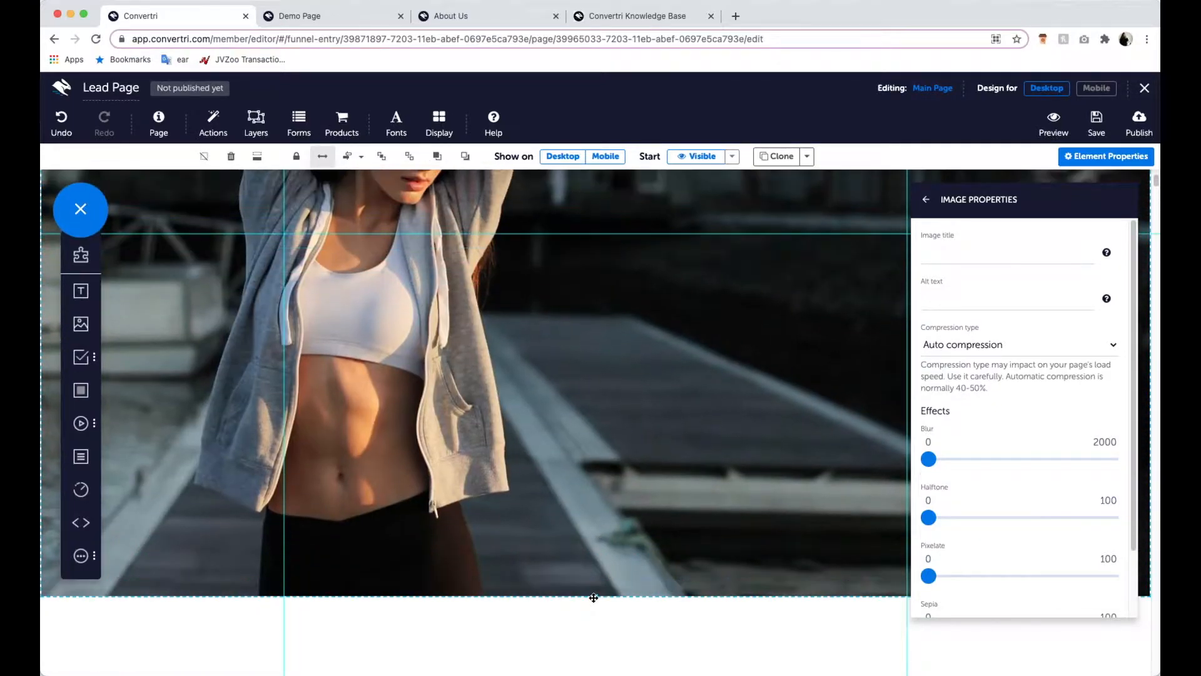
scroll(589, 582, up, 2)
scroll(589, 579, up, 4)
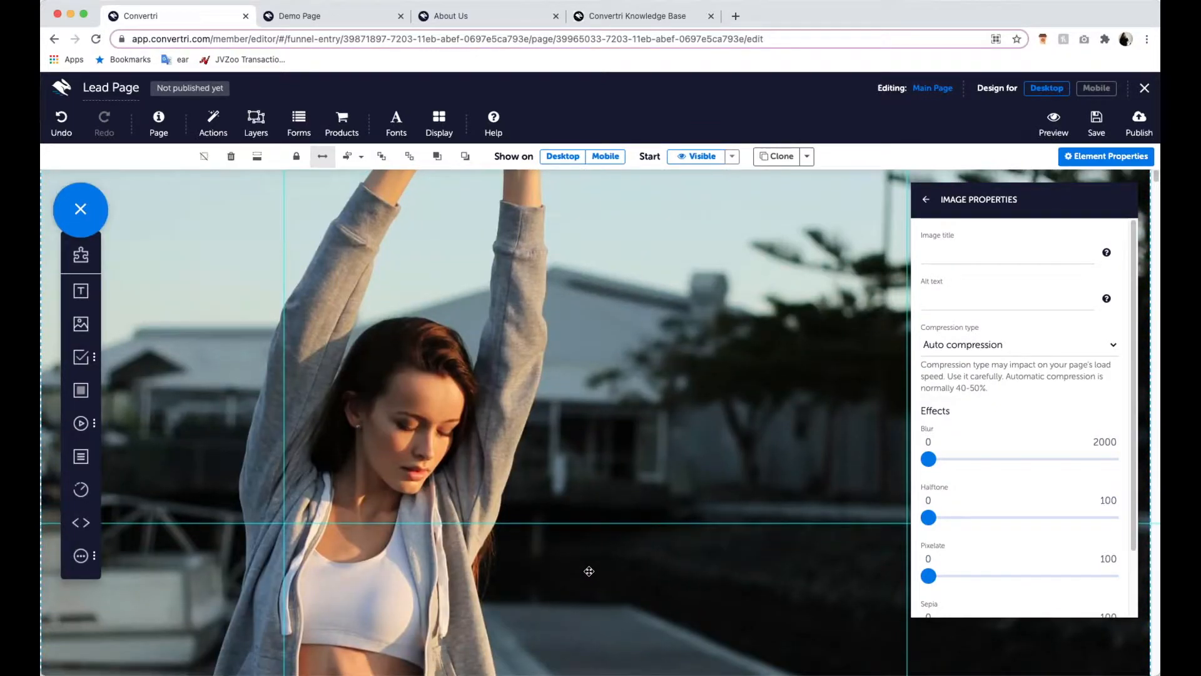
click(925, 200)
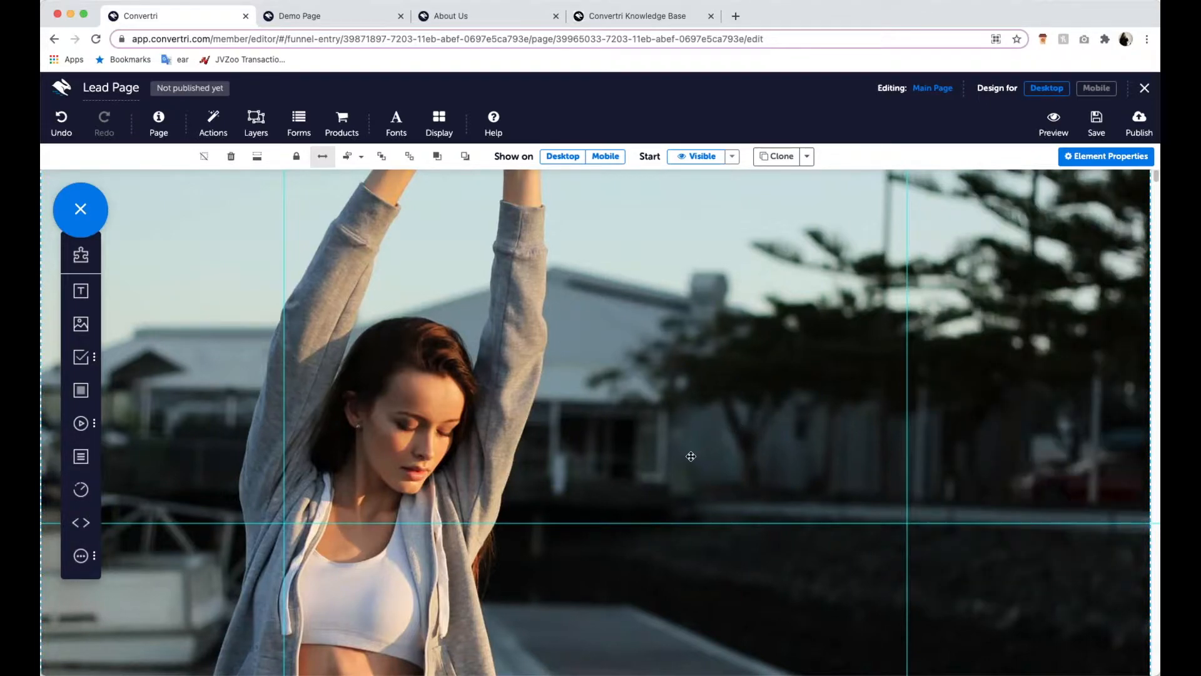
- Review the full-width image from its top to its lower edge
scroll(691, 457, down, 4)
scroll(690, 456, up, 4)
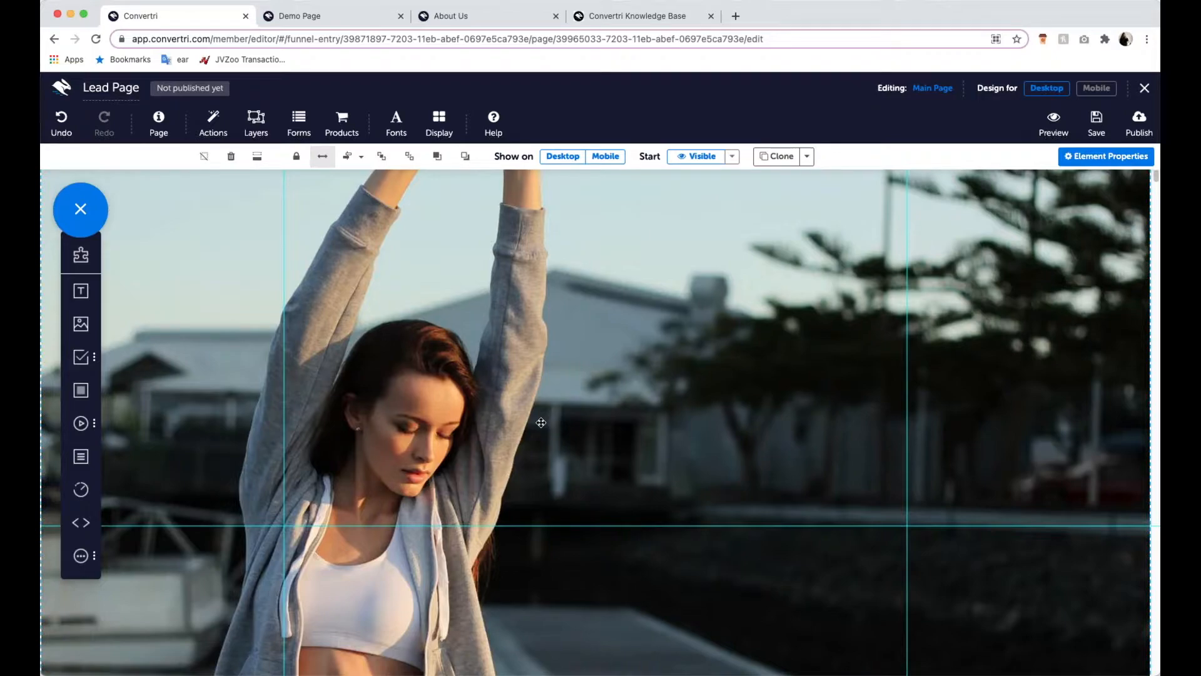
scroll(541, 422, down, 4)
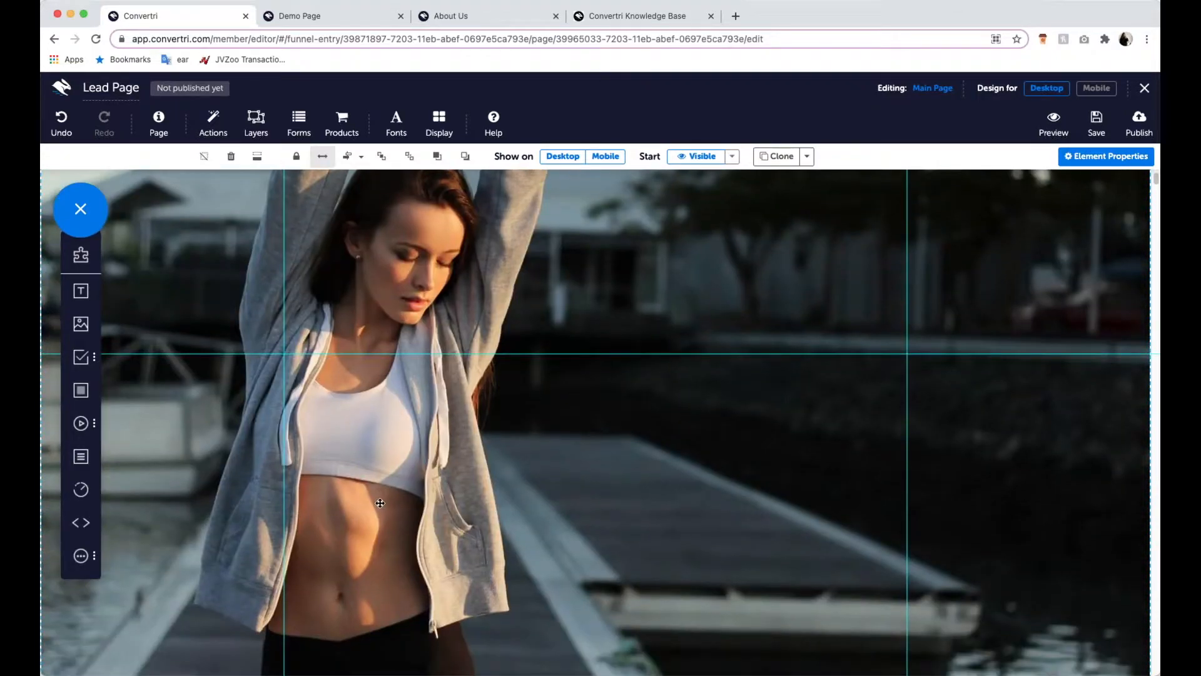
scroll(452, 556, down, 2)
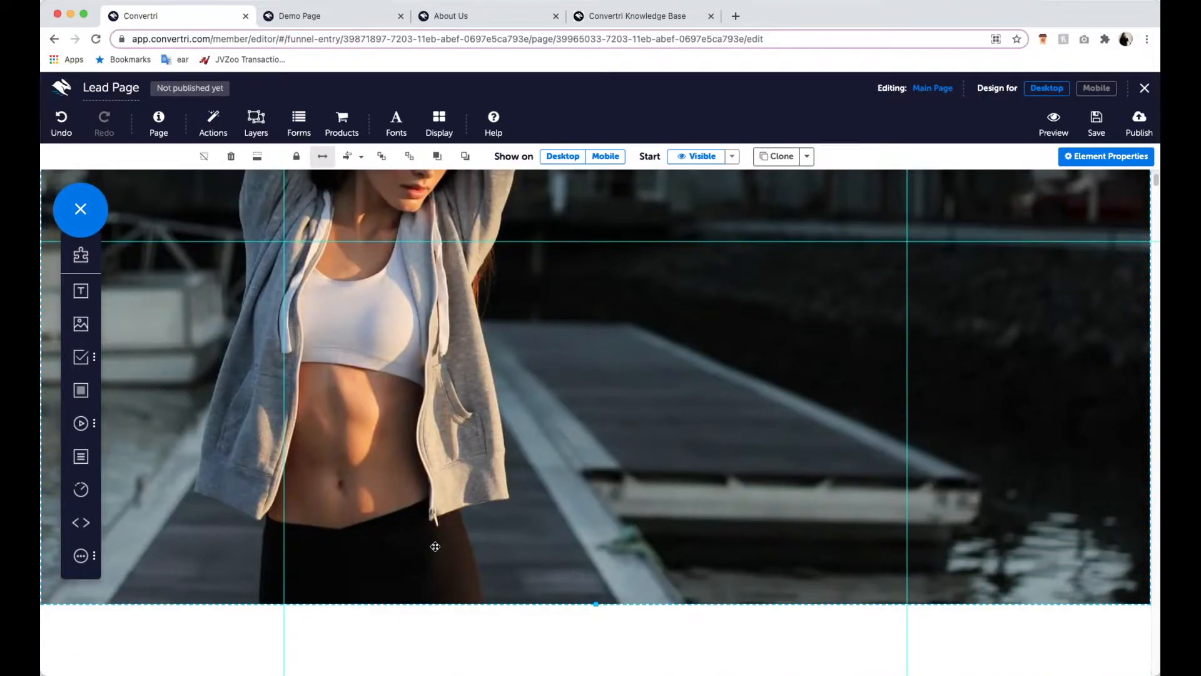
scroll(431, 547, down, 5)
scroll(485, 362, up, 7)
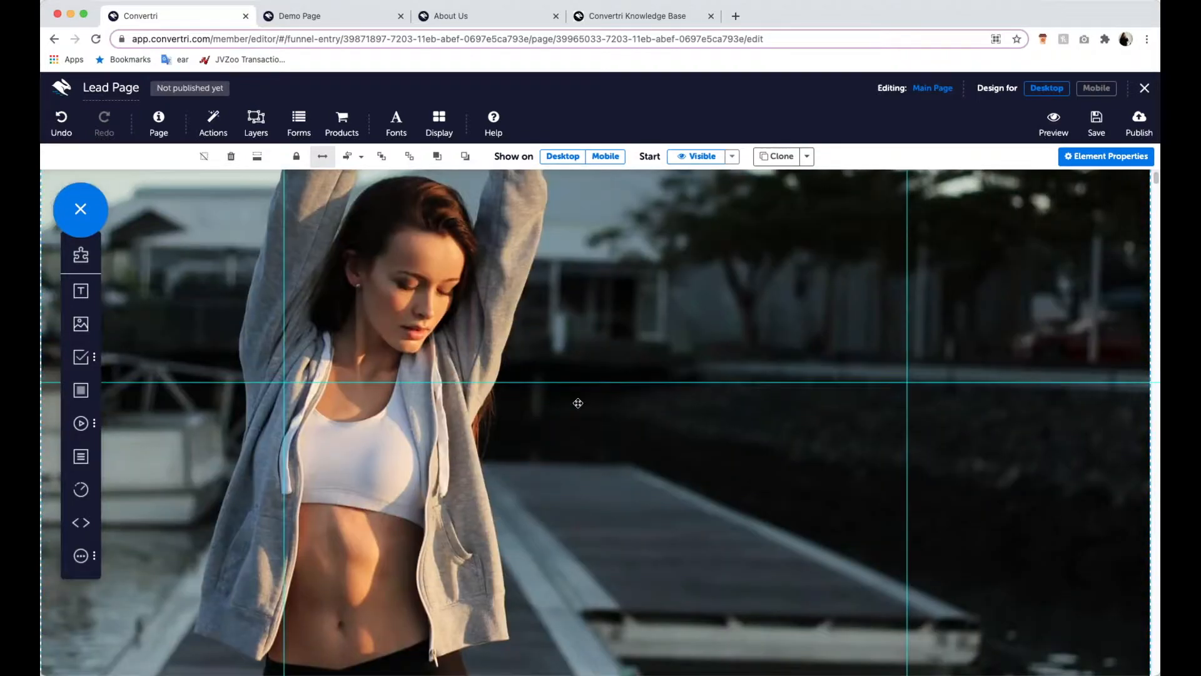
scroll(501, 444, up, 1)
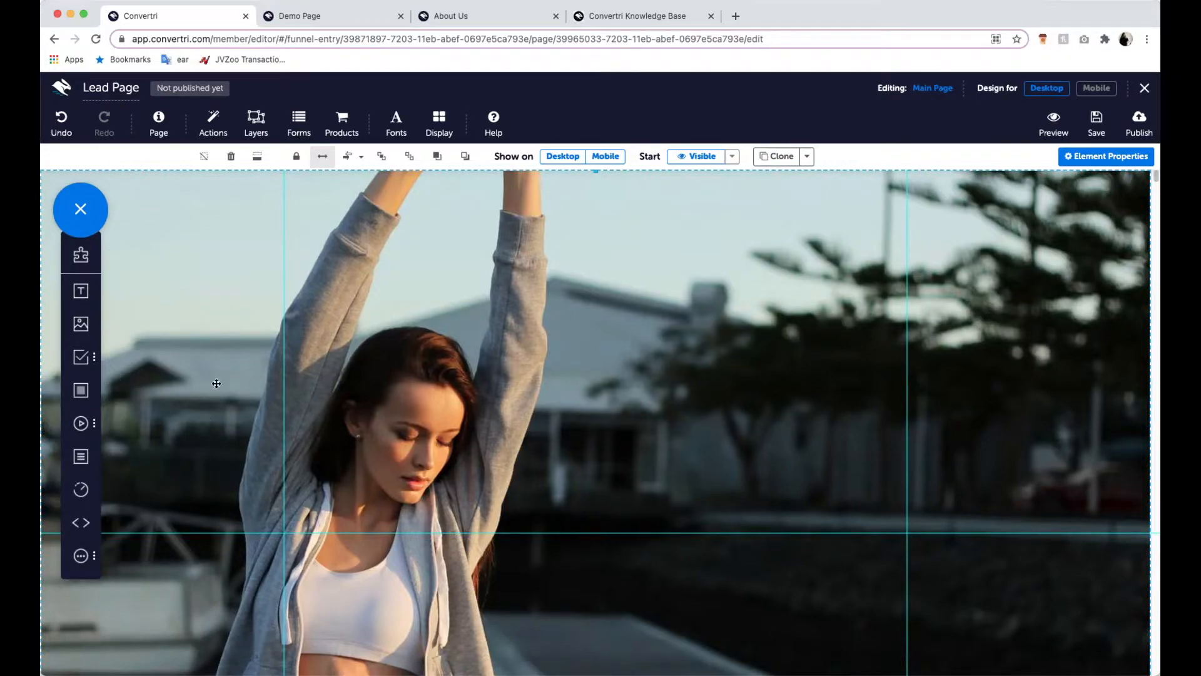
- Add a panel on top of the woman image and nudge it upward over her head
drag(83, 398, 417, 361)
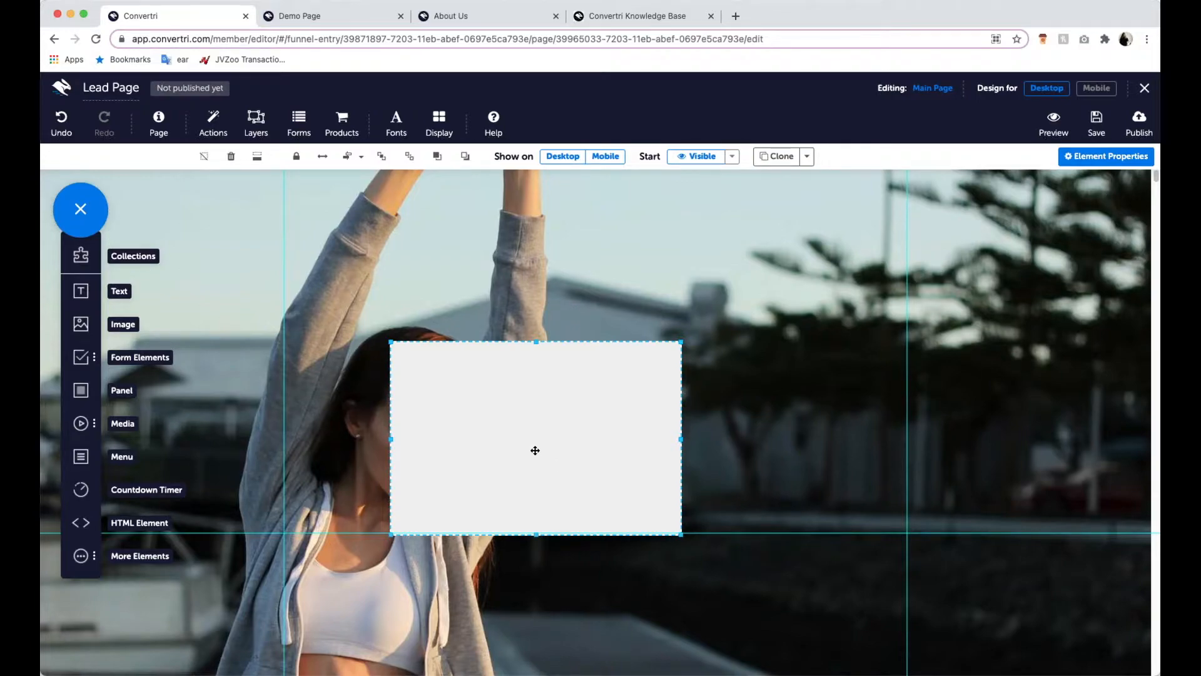
scroll(504, 467, down, 4)
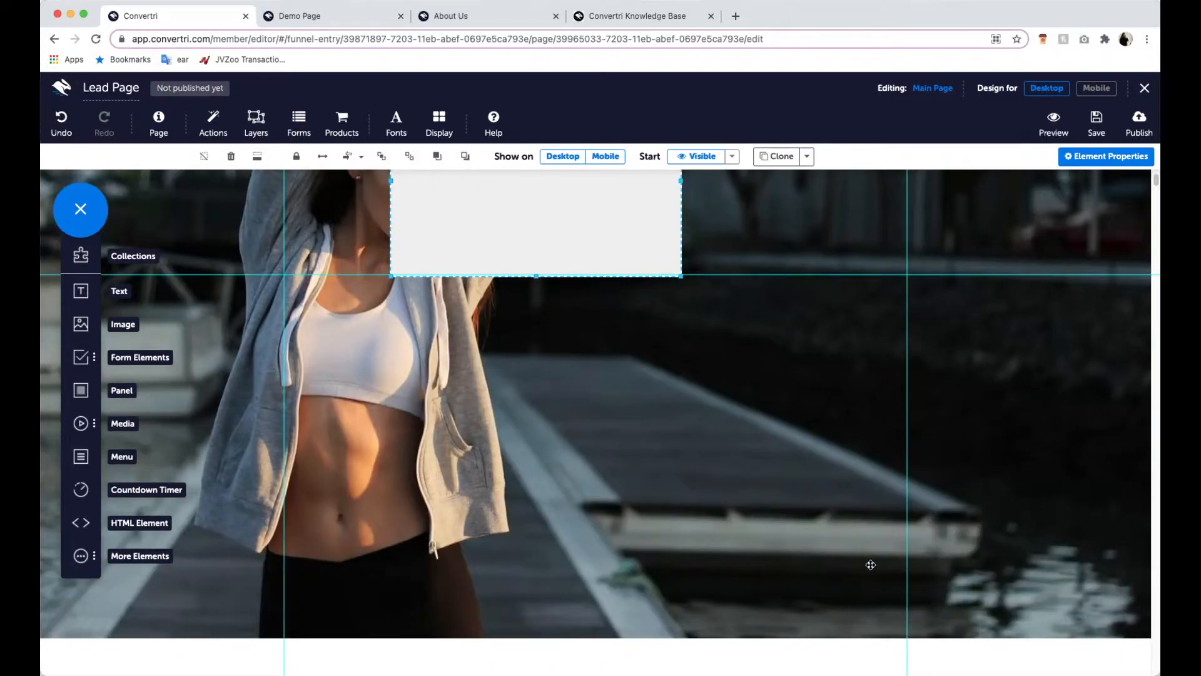
scroll(525, 379, up, 4)
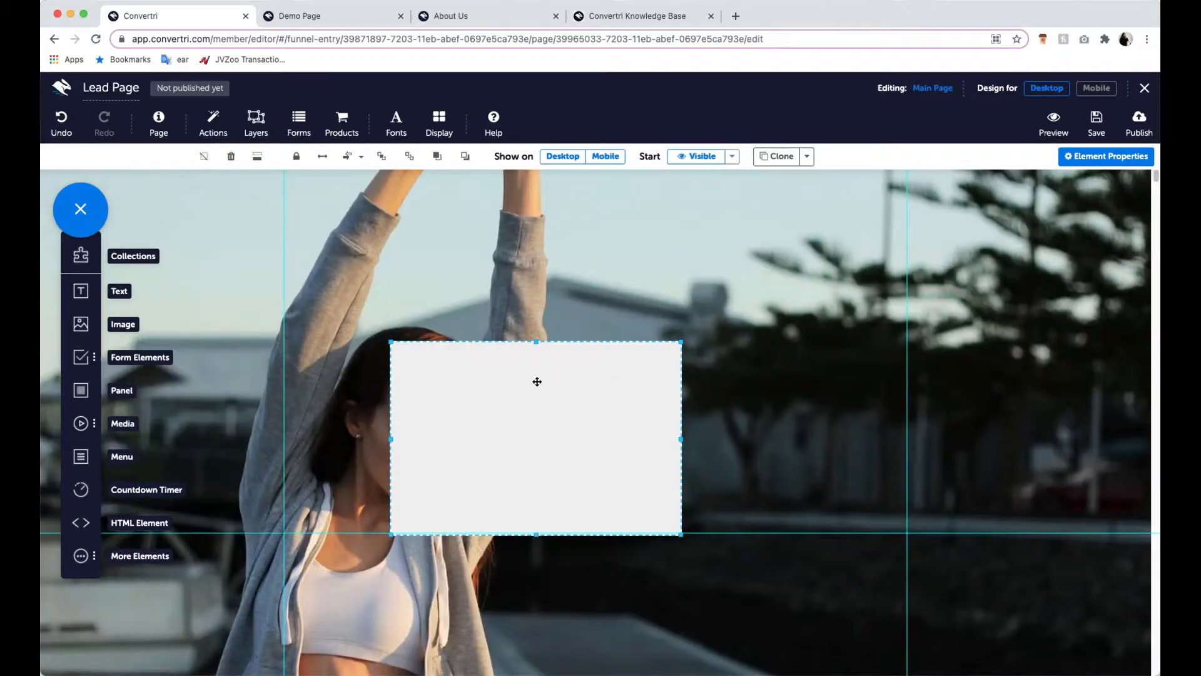
drag(555, 405, 544, 354)
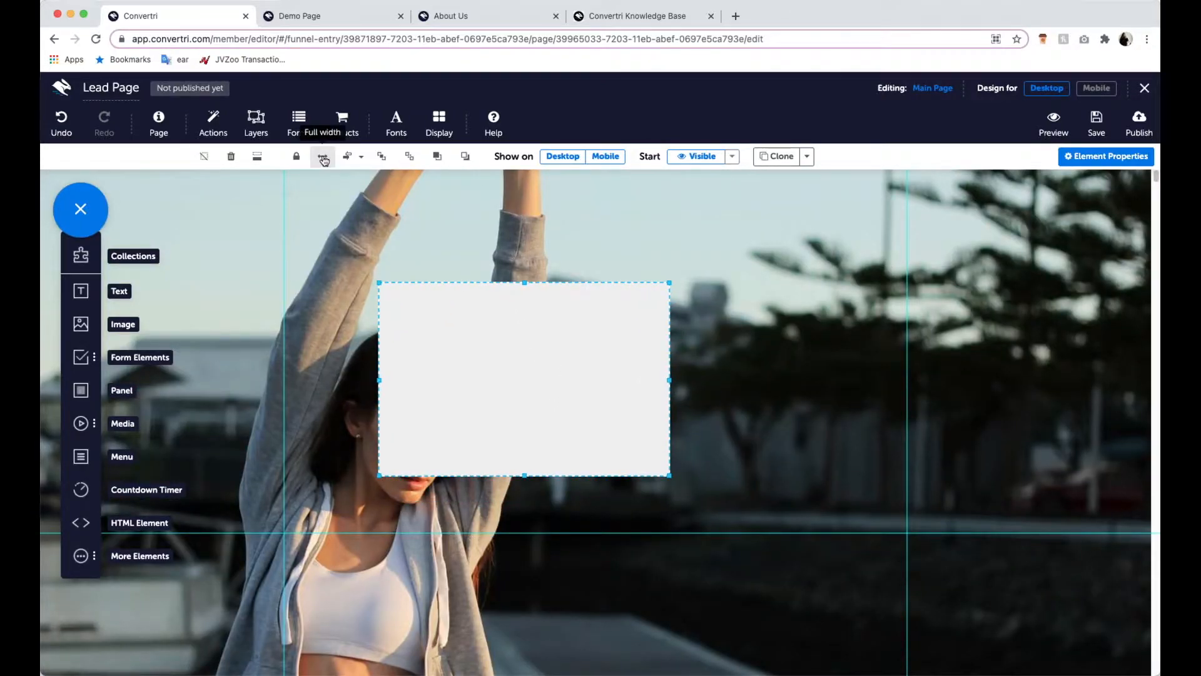
- Stretch the panel across the full page width and shape it into a thin header band flush with the page top
click(324, 159)
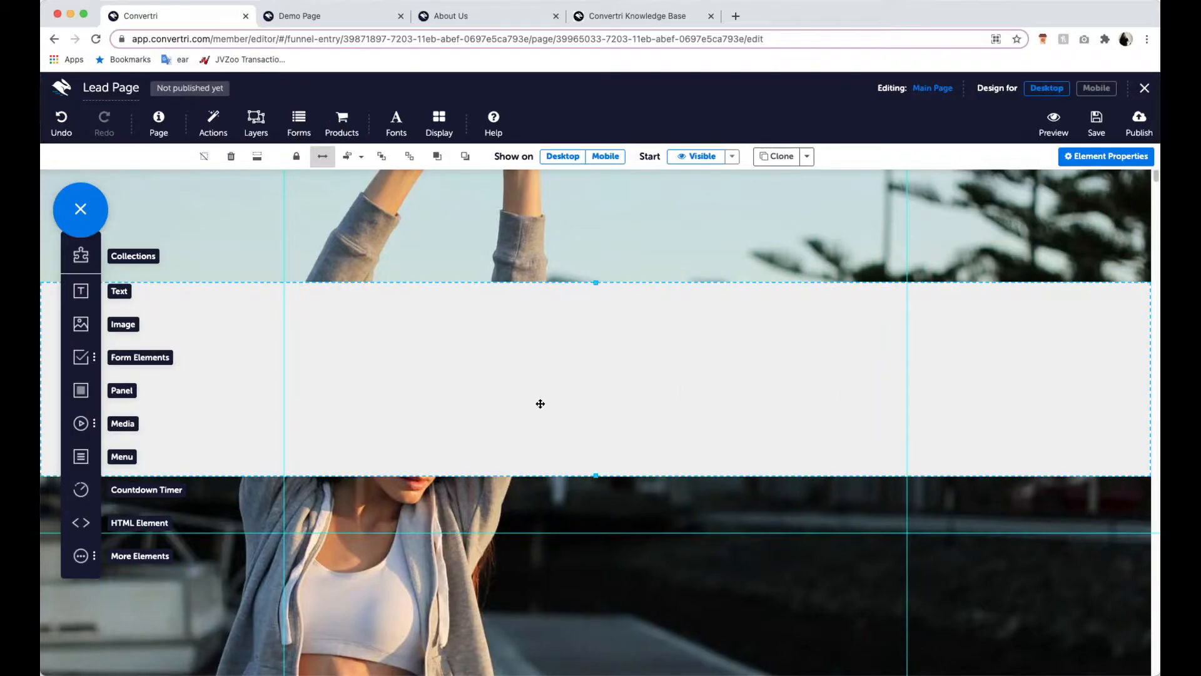
drag(541, 403, 529, 288)
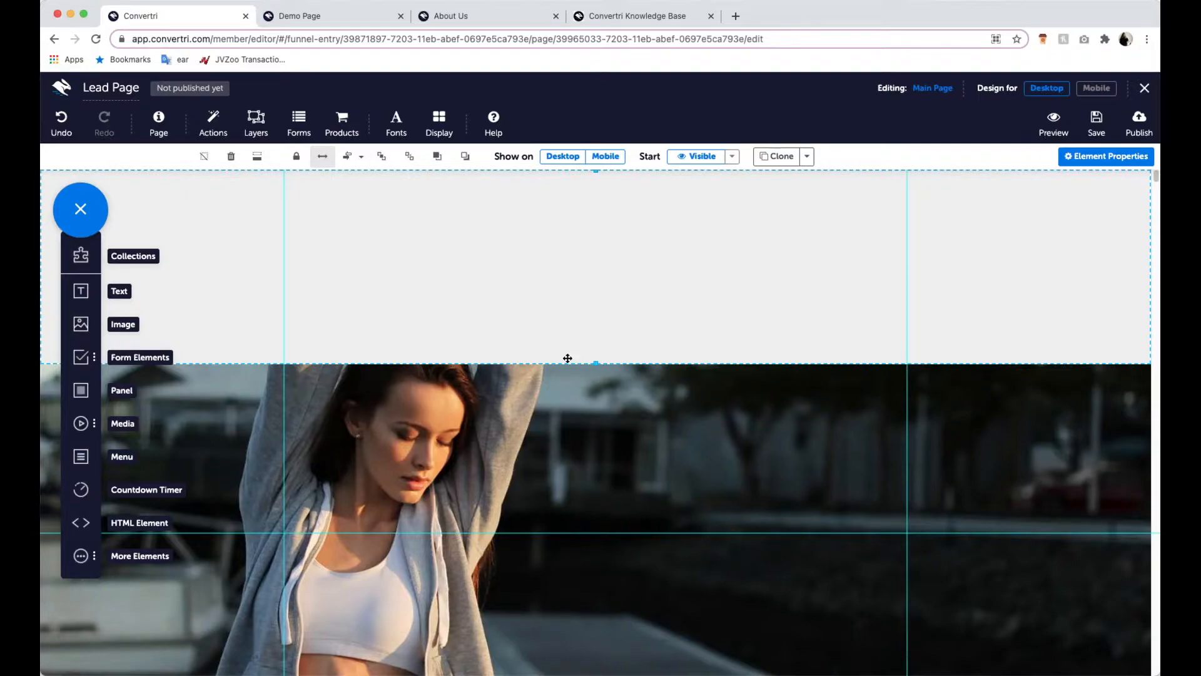
drag(596, 362, 593, 221)
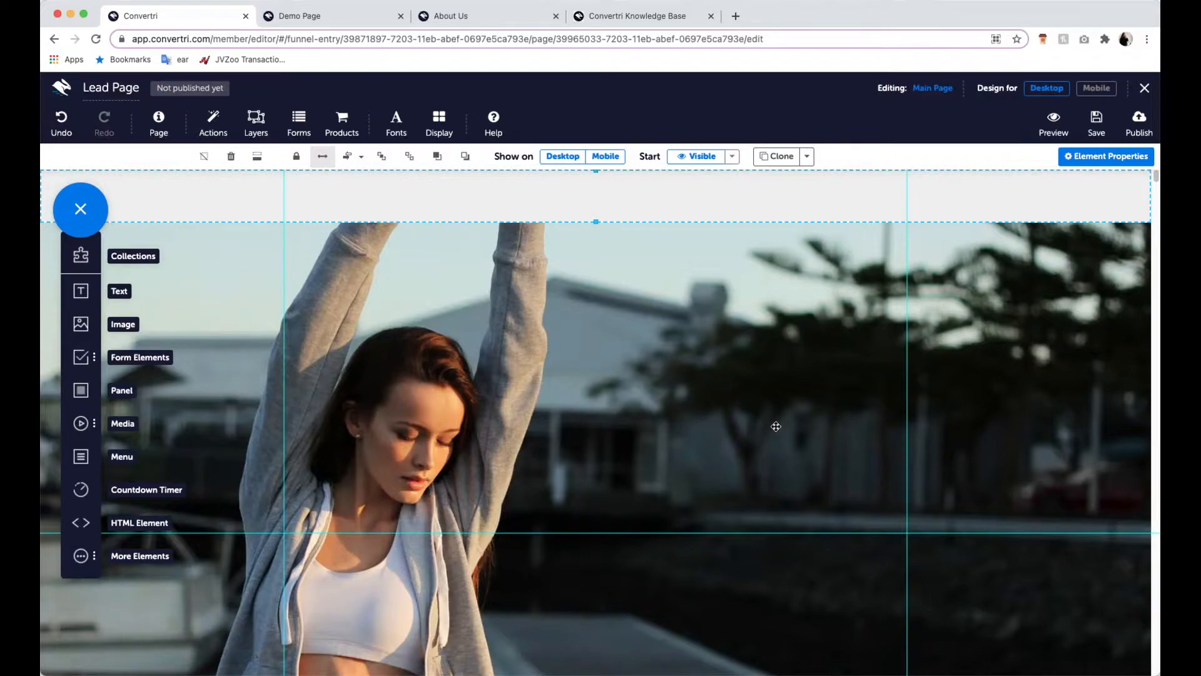
- Try a muted purple, rgb(89, 67, 140), as the header band's solid background fill
click(1093, 159)
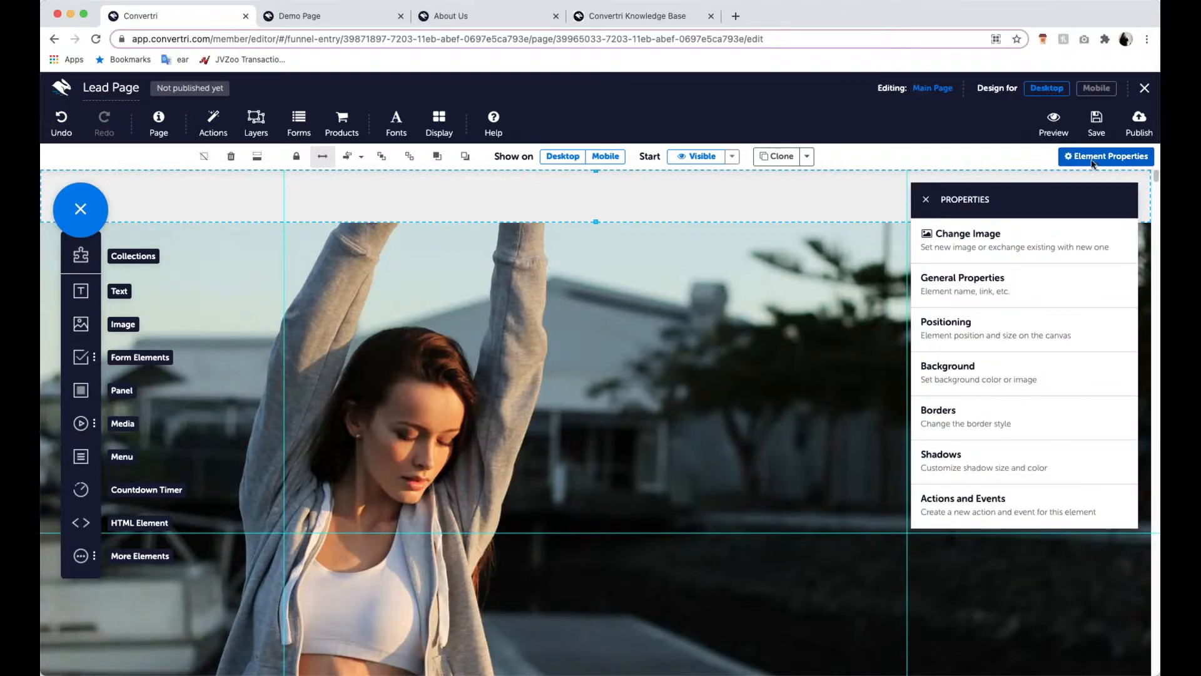
click(1056, 386)
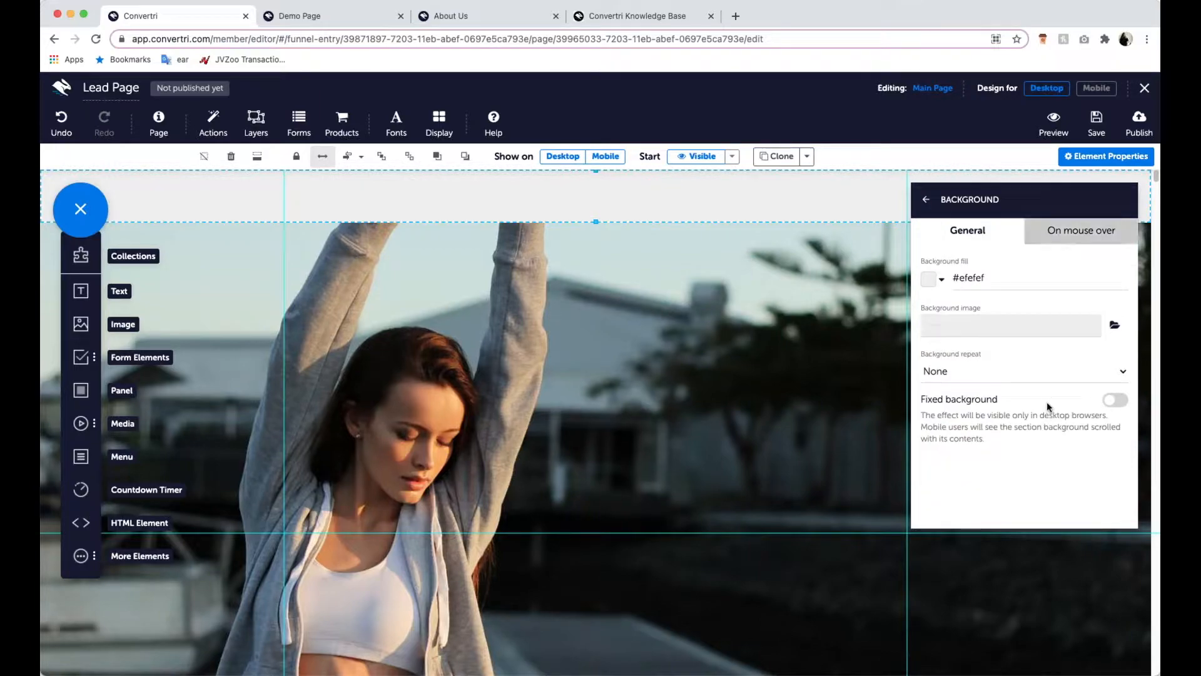
click(933, 280)
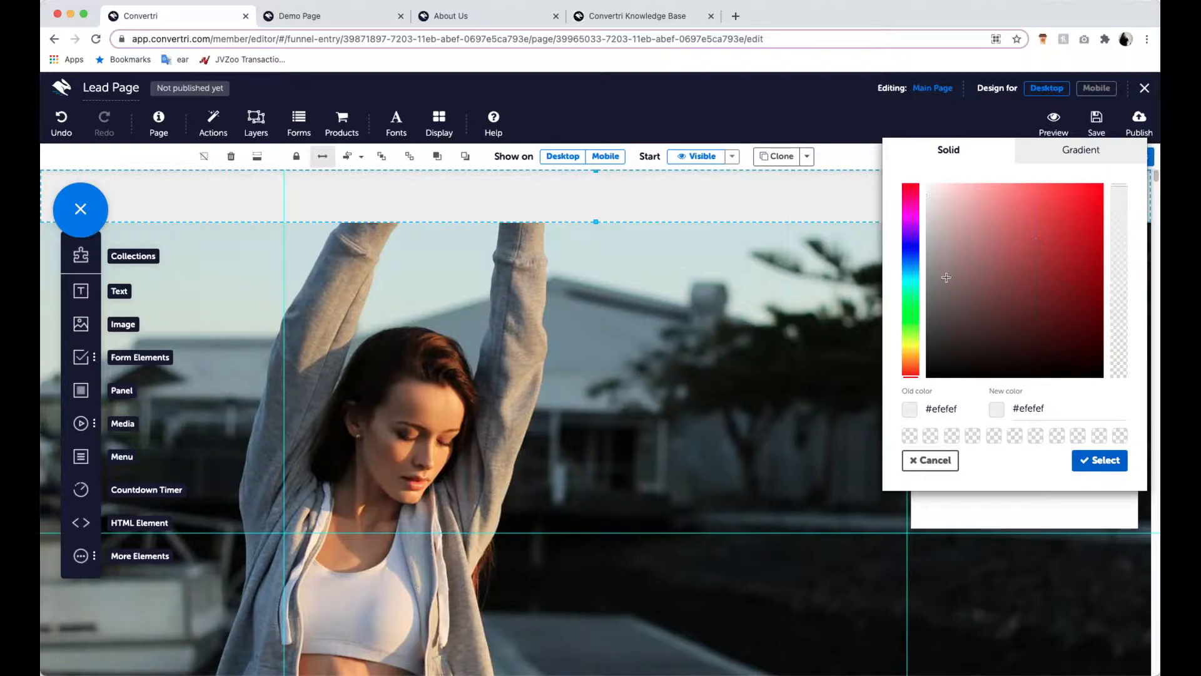
click(912, 244)
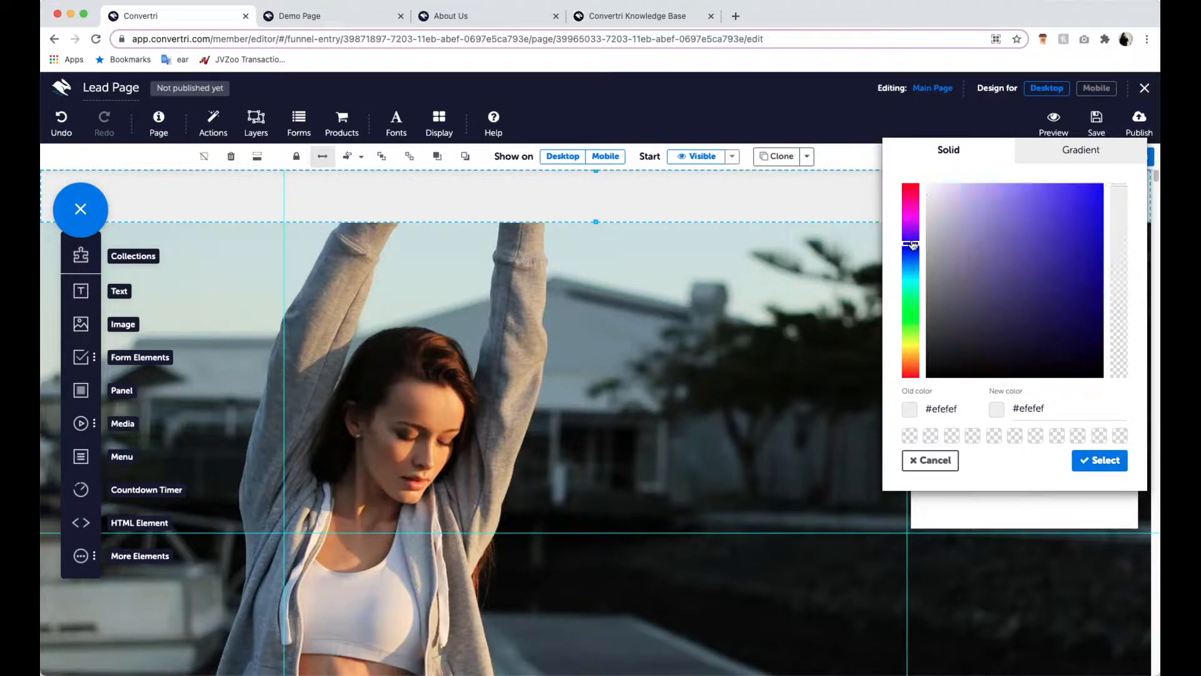
click(1050, 206)
click(1076, 197)
click(1077, 246)
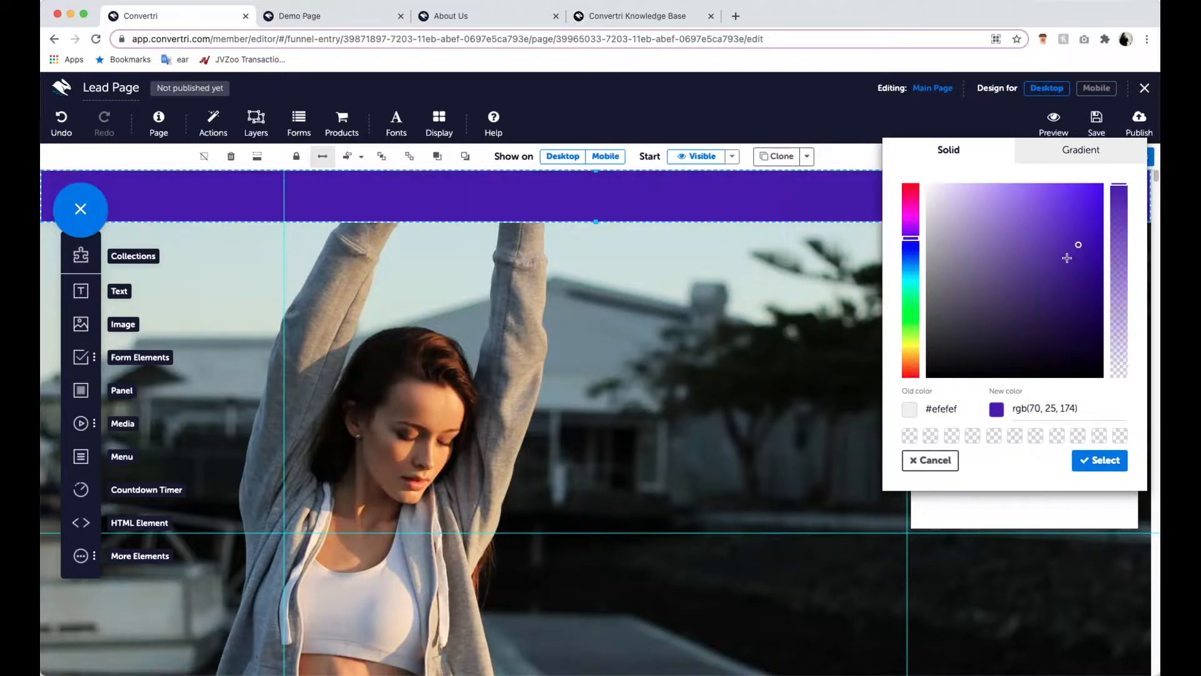
mouse_move(1079, 247)
mouse_down()
mouse_move(1044, 225)
mouse_move(1011, 279)
mouse_move(1087, 293)
mouse_move(1087, 226)
mouse_move(1021, 231)
mouse_move(1019, 270)
mouse_up()
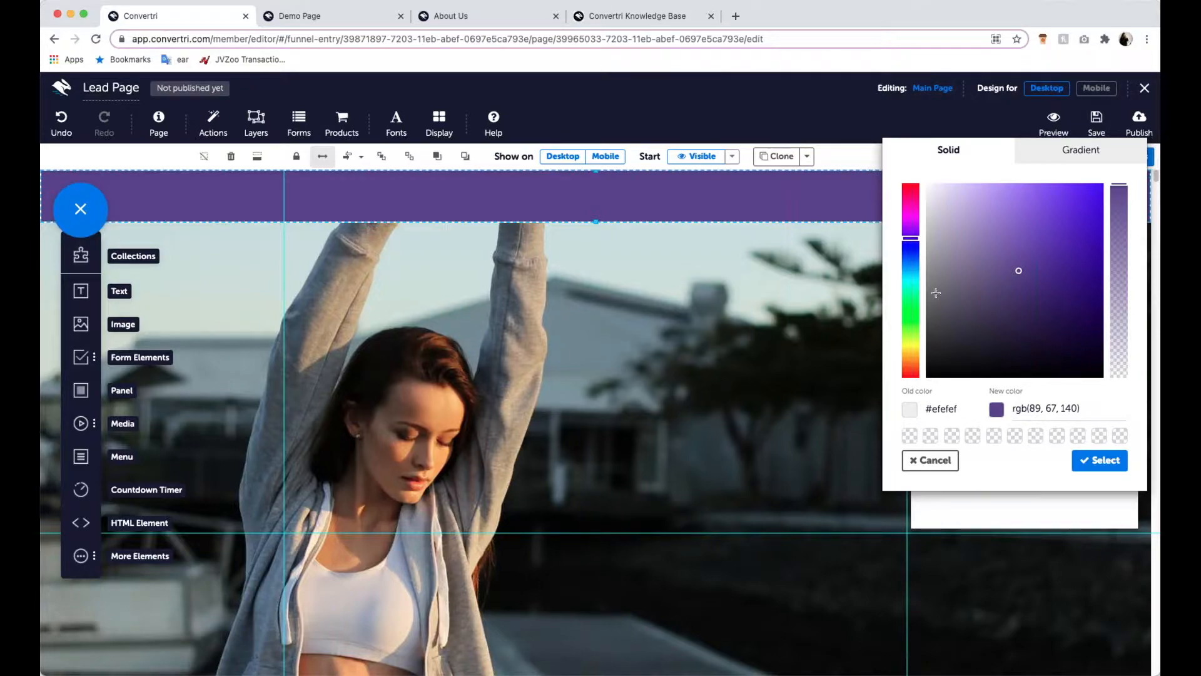
- Set the header band's background fill to yellow-green rgb(200, 202, 64) and close its properties
click(912, 344)
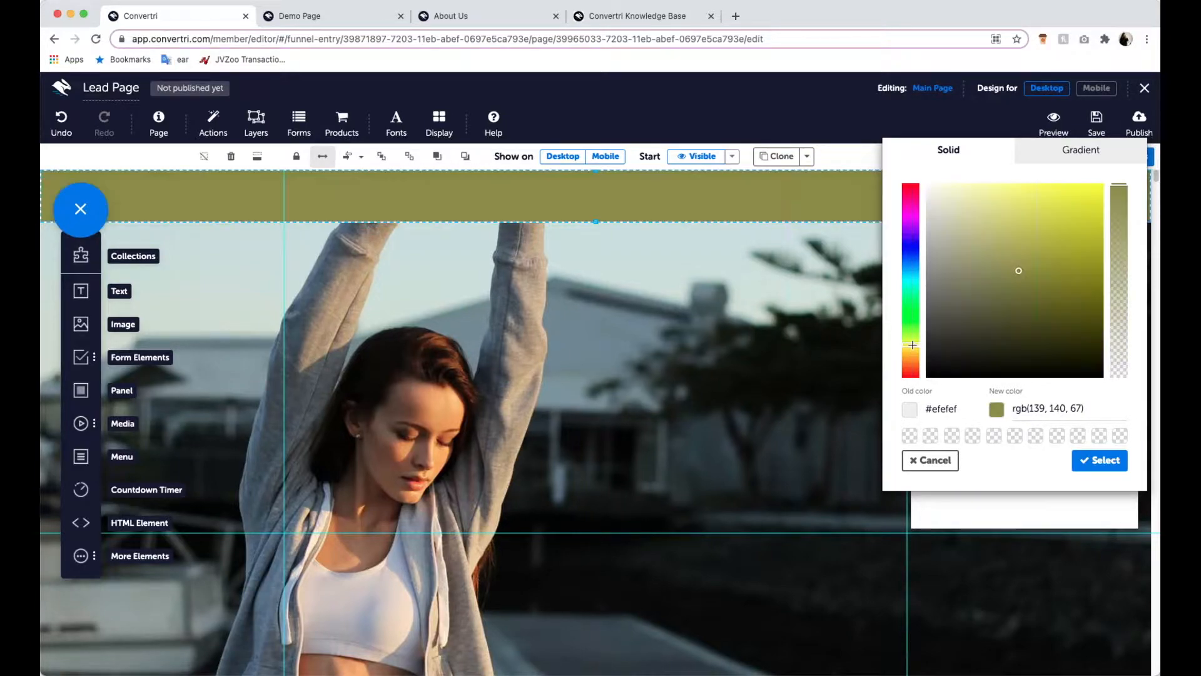
mouse_move(1018, 271)
mouse_down()
mouse_move(1029, 230)
mouse_move(1036, 253)
mouse_move(1050, 230)
mouse_up()
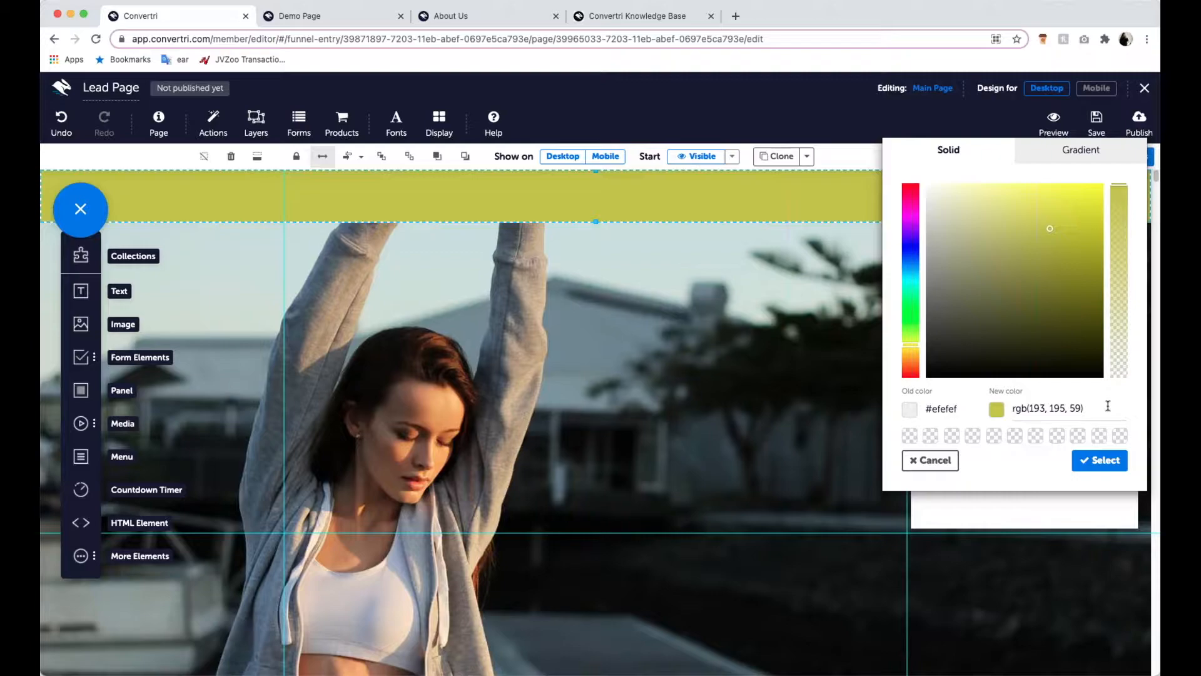
drag(1049, 229, 1050, 227)
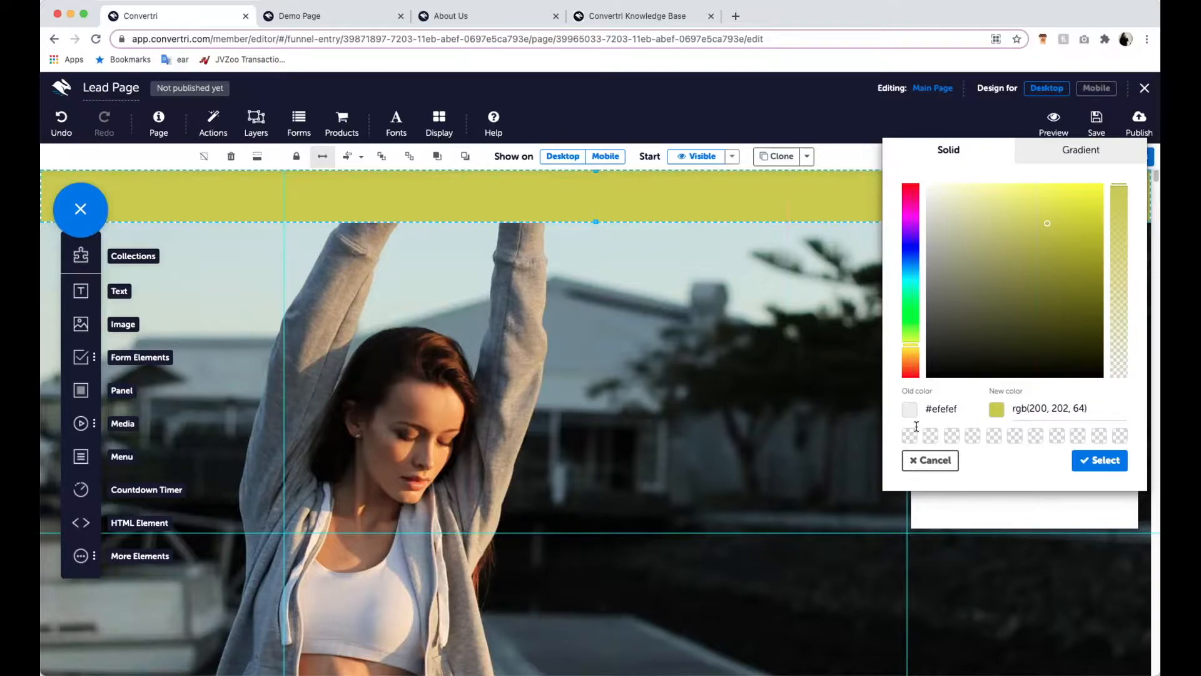
drag(1095, 408, 1029, 408)
click(1091, 408)
click(1099, 460)
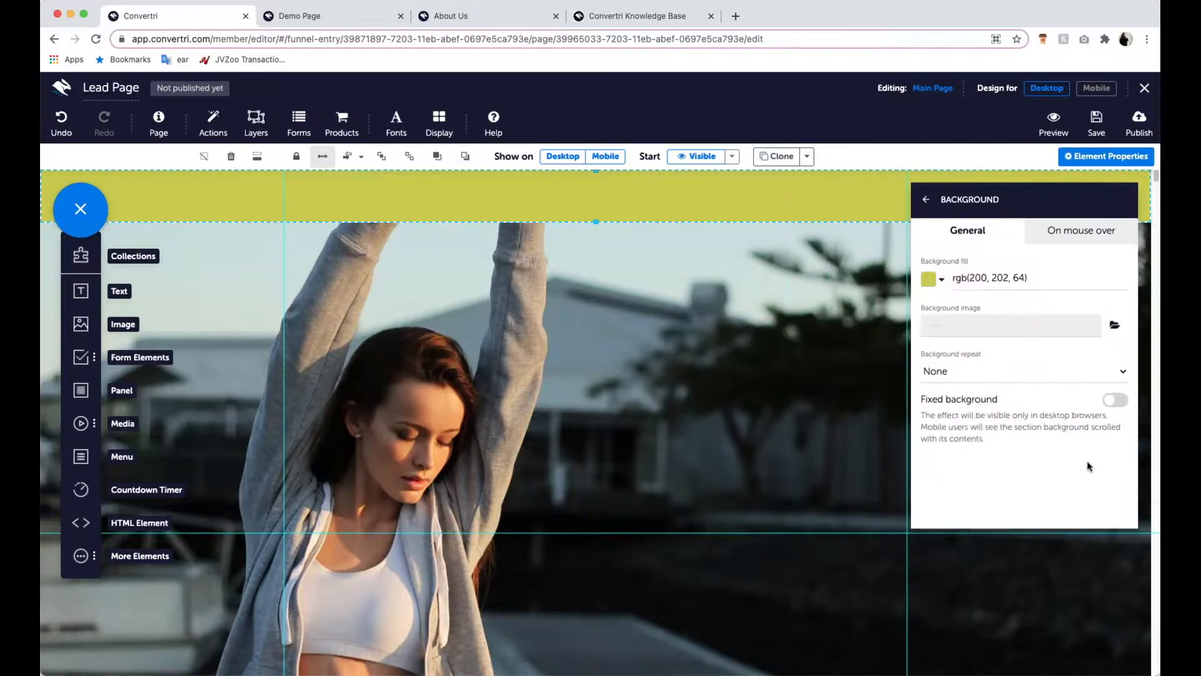
click(926, 199)
click(930, 201)
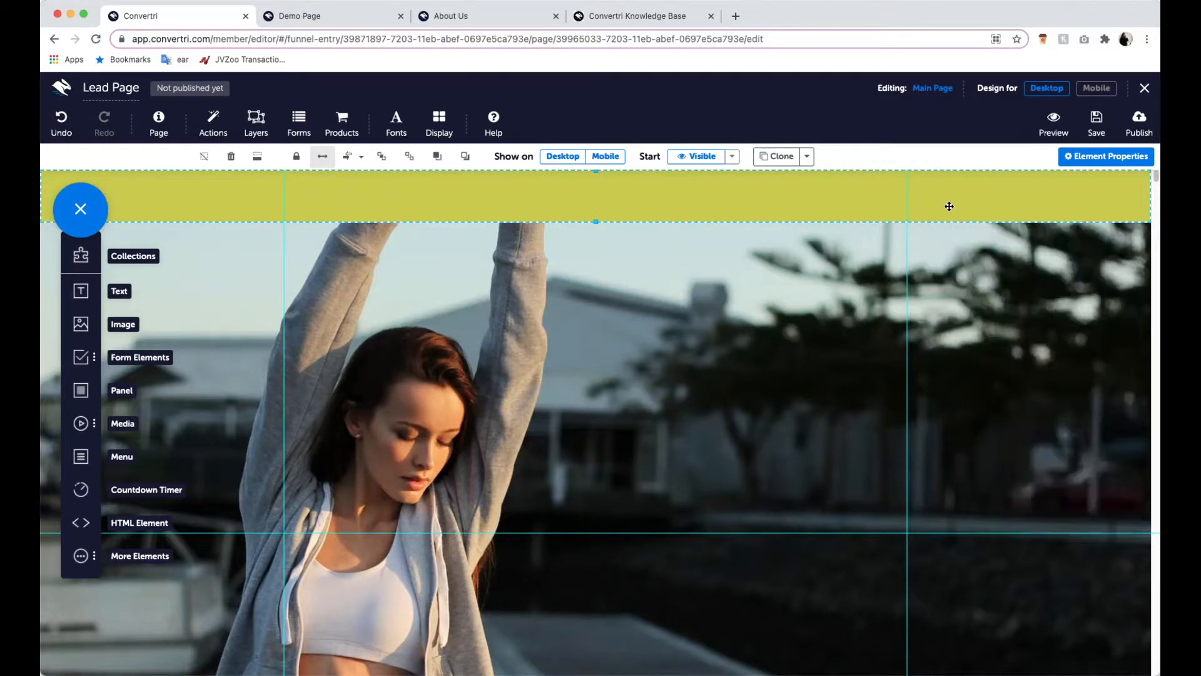
- Clone the header band and move the copy down the page, aligning its bottom edge with the woman image's bottom edge
click(742, 315)
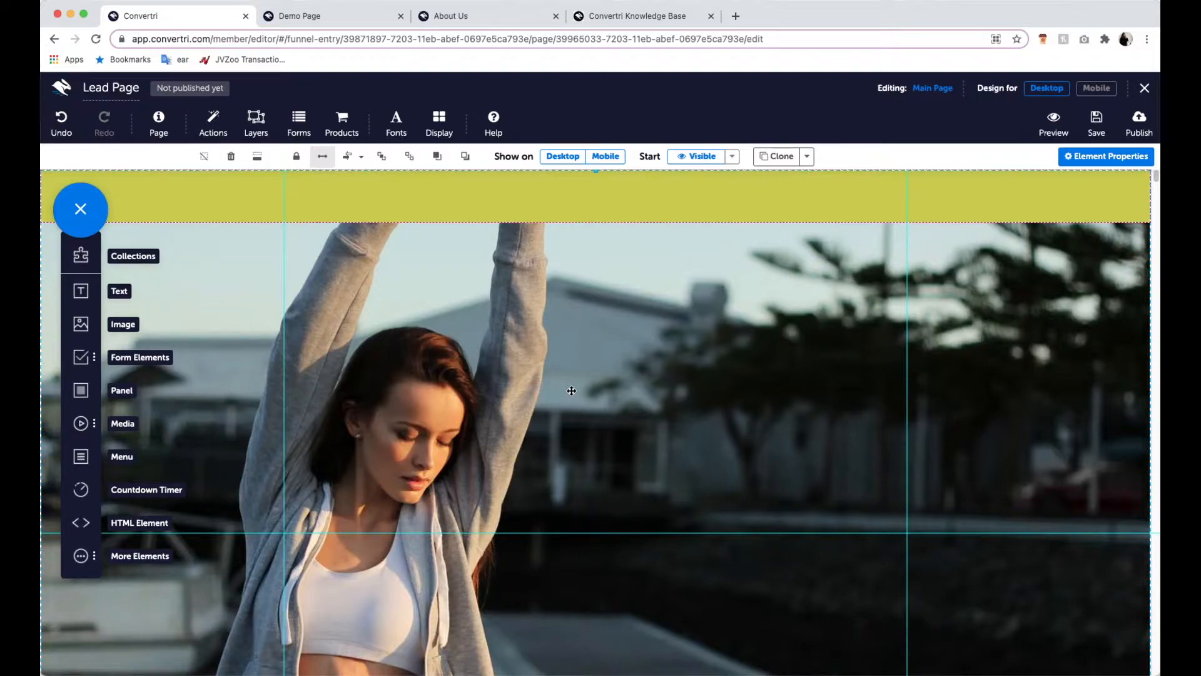
click(526, 202)
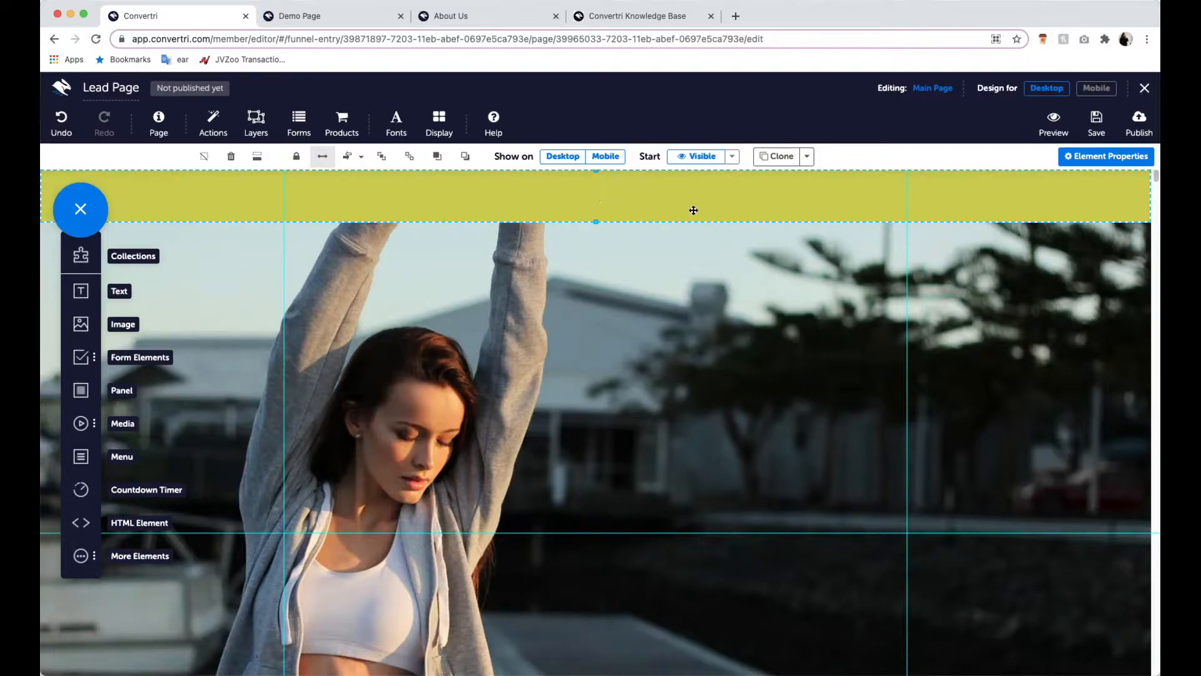
click(778, 163)
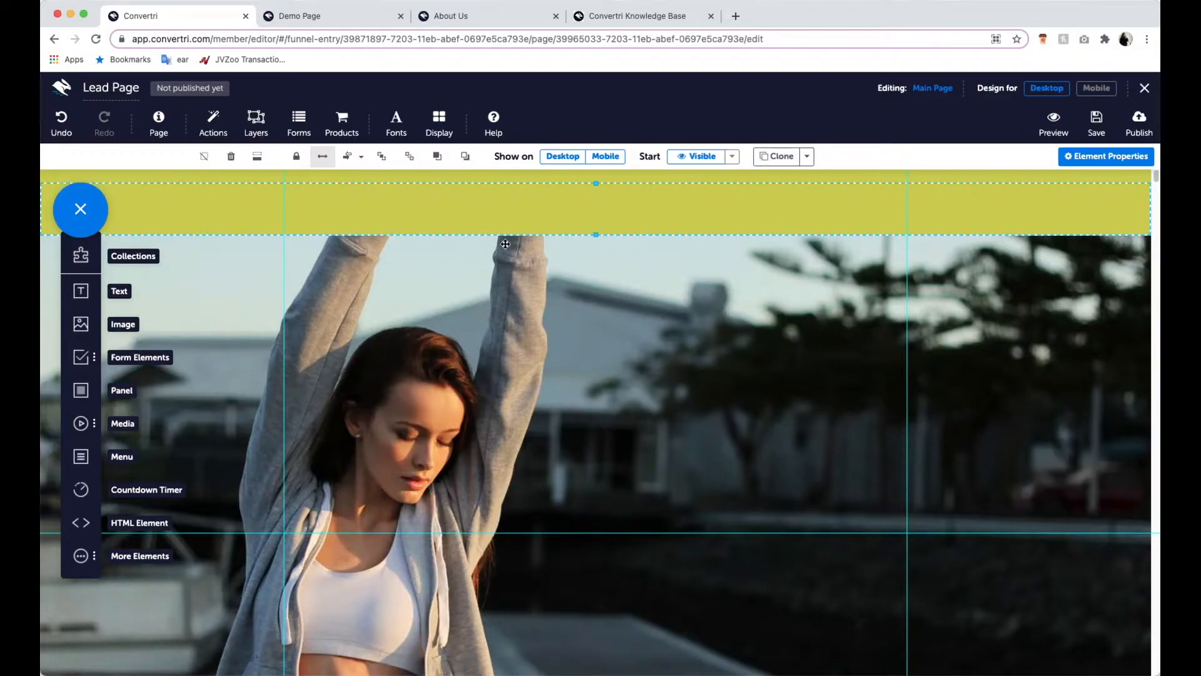
drag(514, 209, 528, 448)
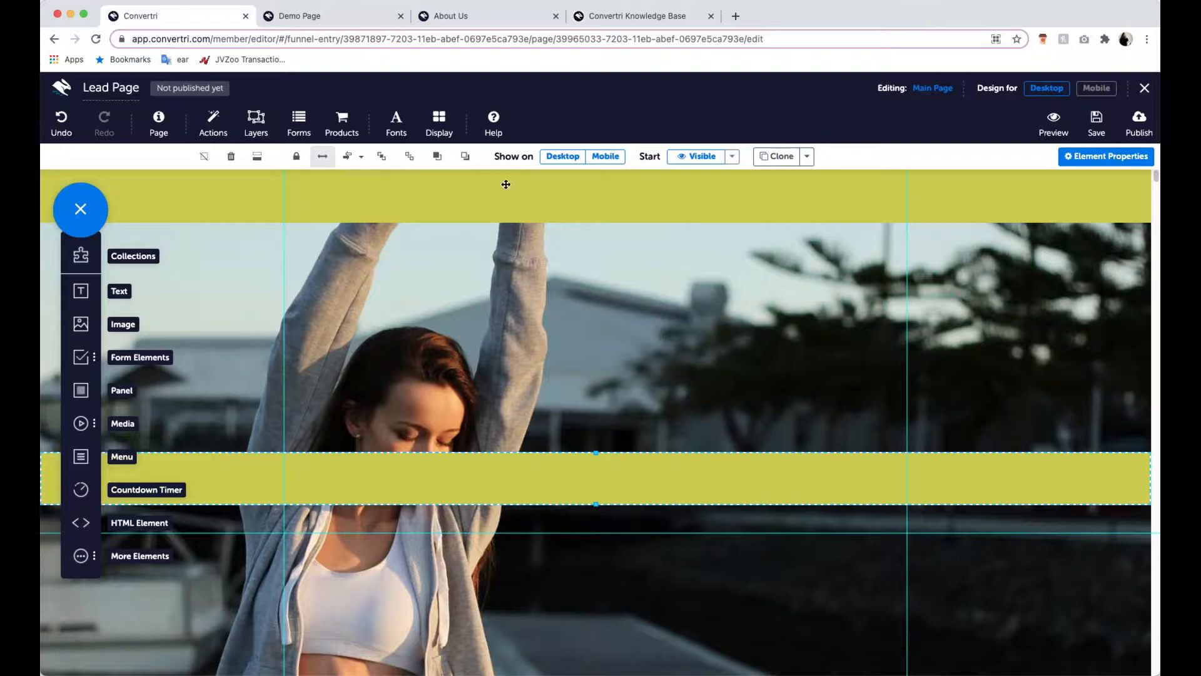
scroll(566, 385, down, 3)
drag(564, 377, 577, 555)
scroll(576, 555, down, 7)
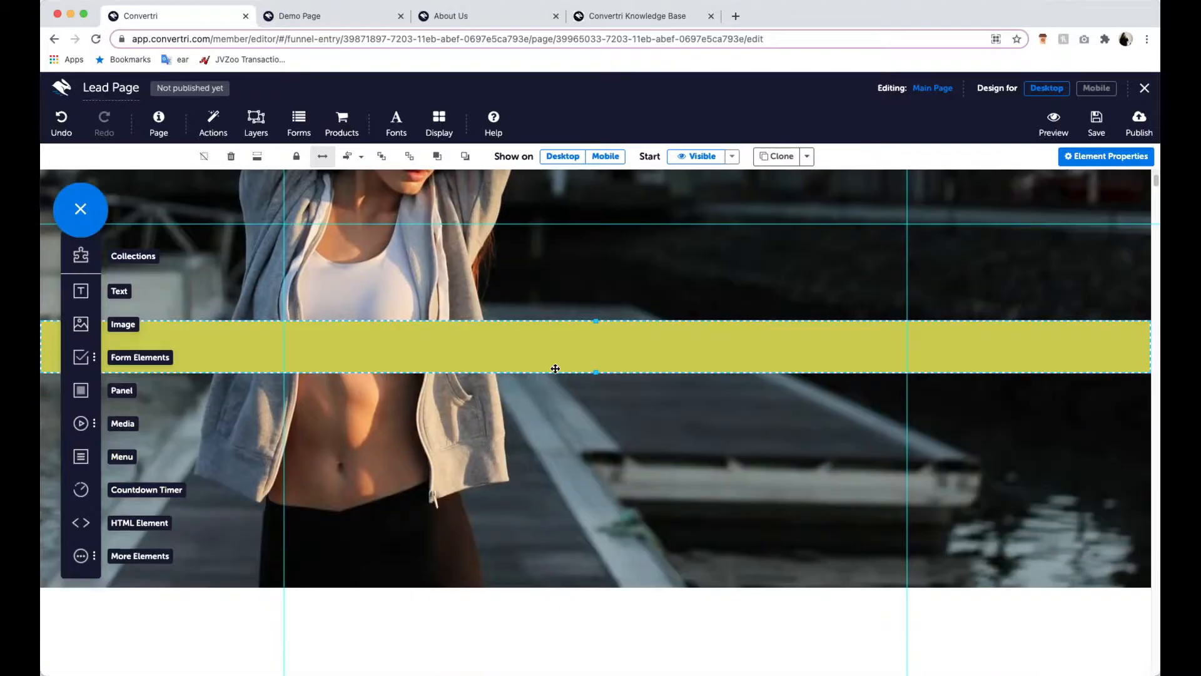
drag(556, 369, 556, 573)
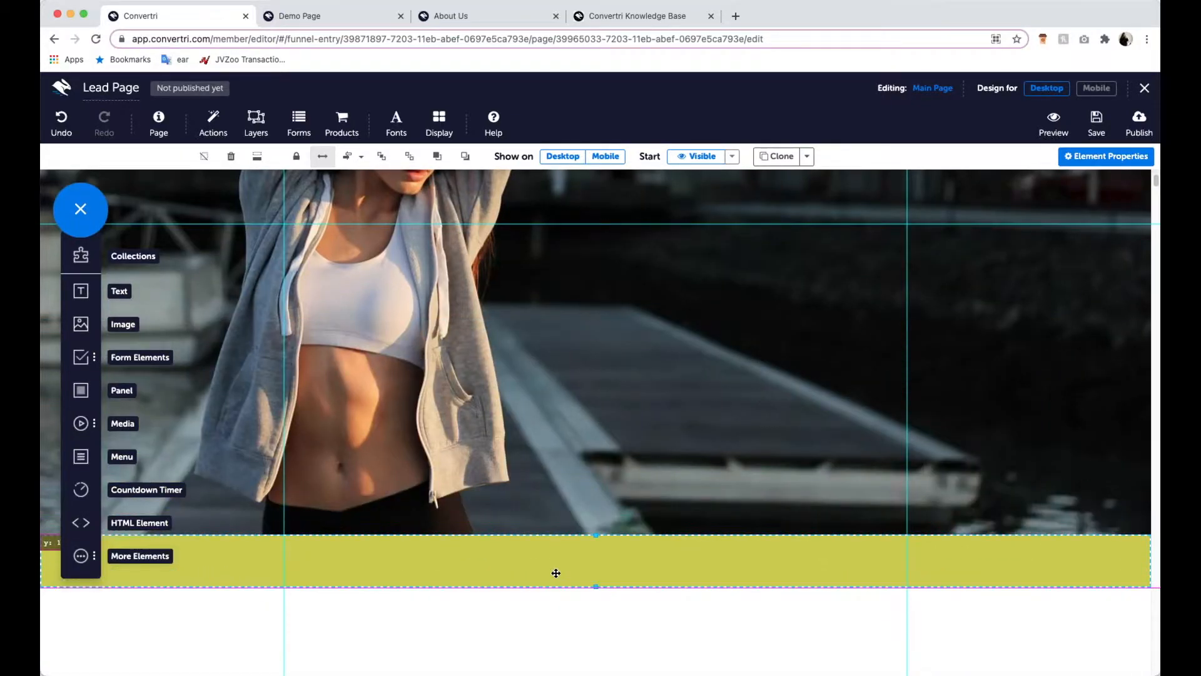
- Review the page between the header band and the matching band at the image's lower edge
scroll(555, 420, up, 10)
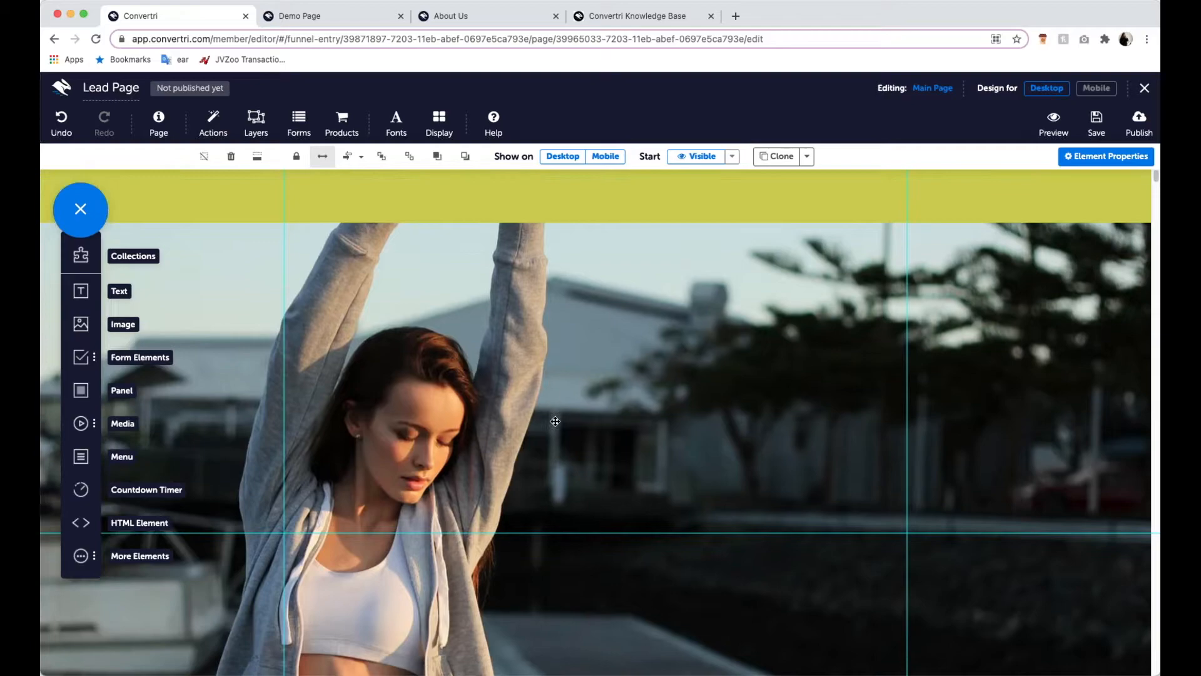
scroll(556, 421, down, 5)
scroll(555, 421, down, 3)
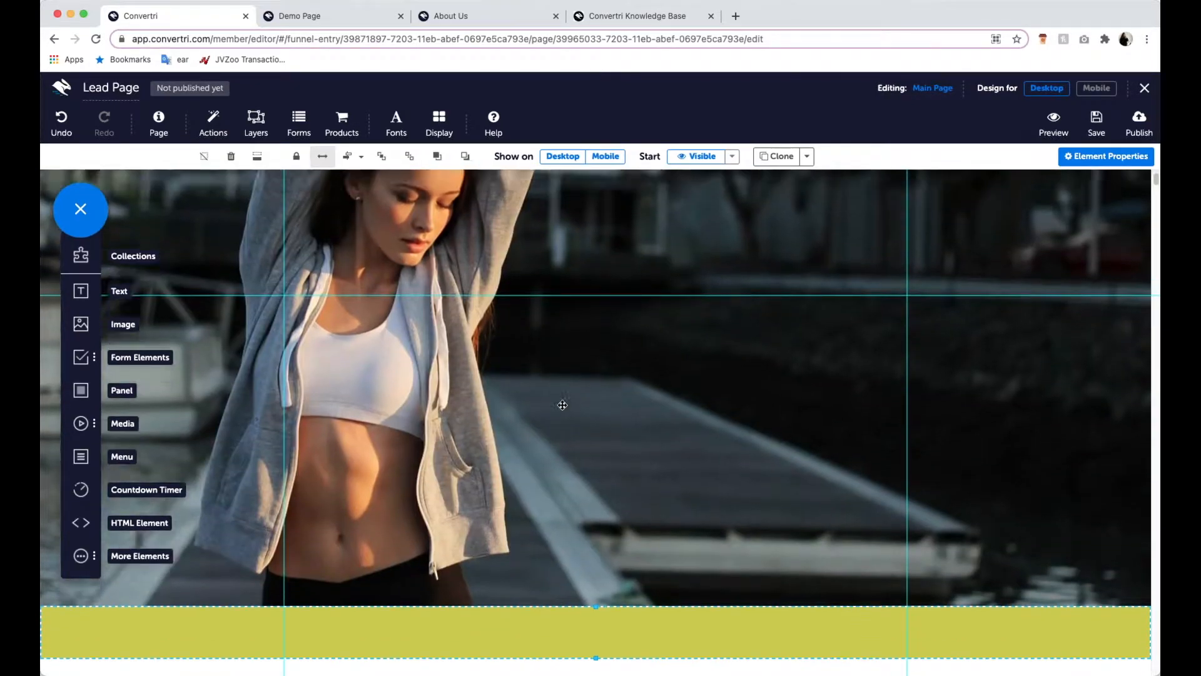
scroll(544, 276, up, 7)
scroll(624, 419, down, 5)
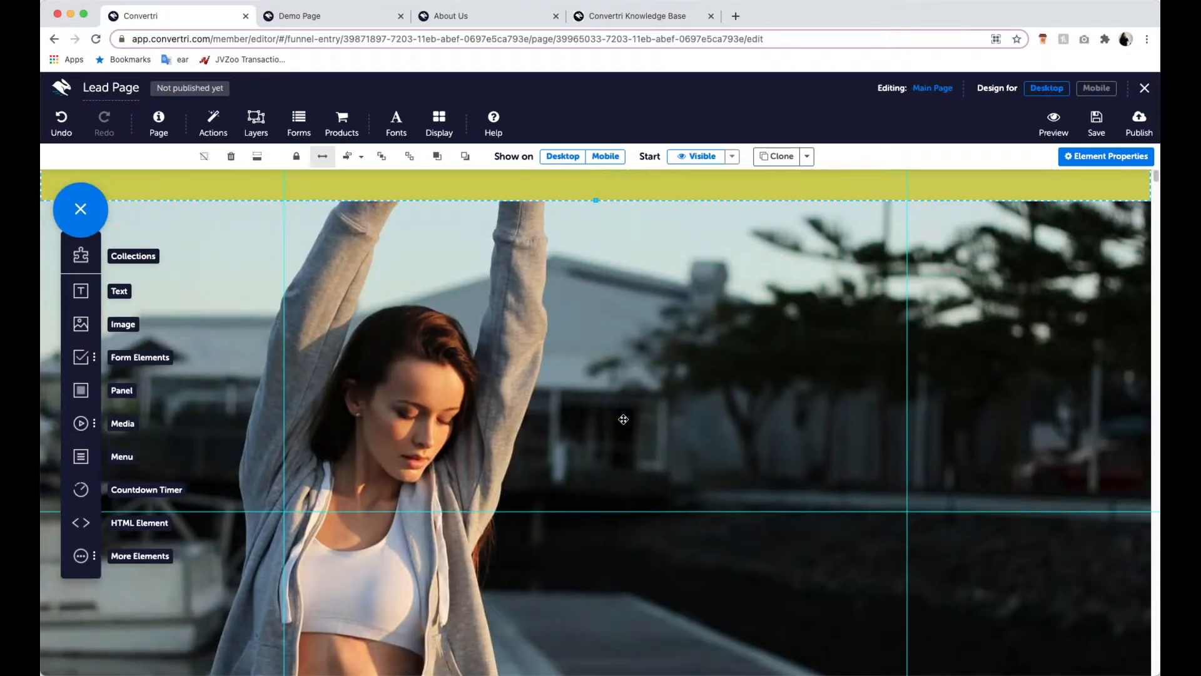
scroll(625, 419, down, 3)
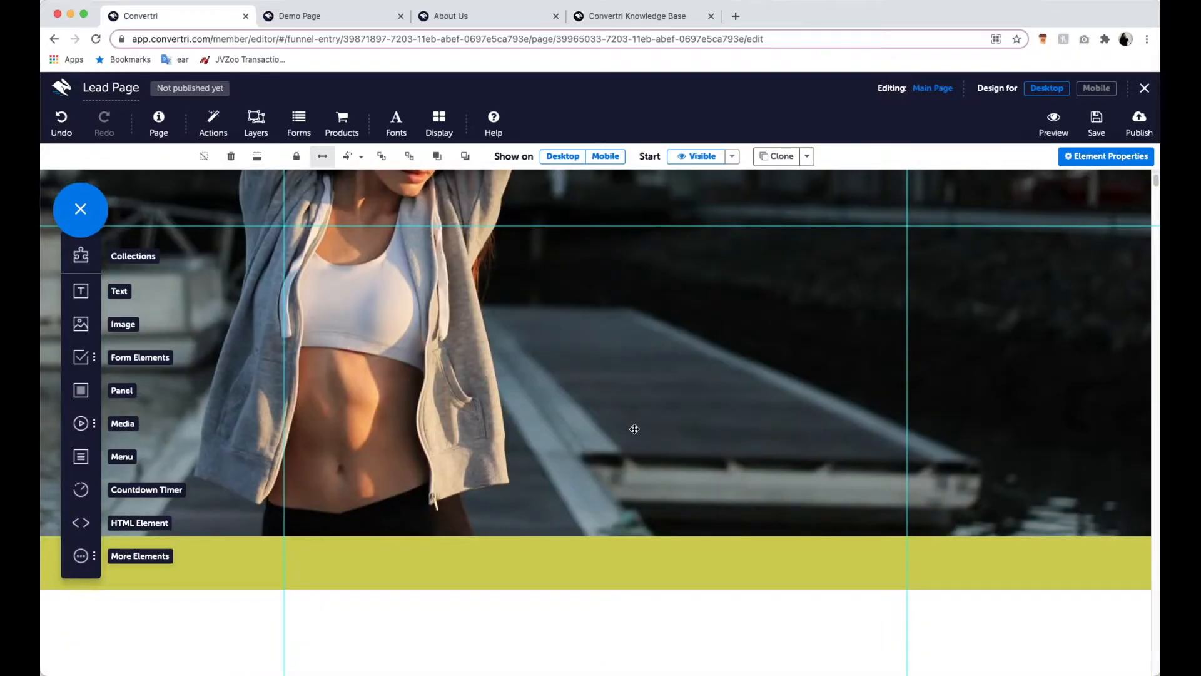
scroll(648, 406, up, 8)
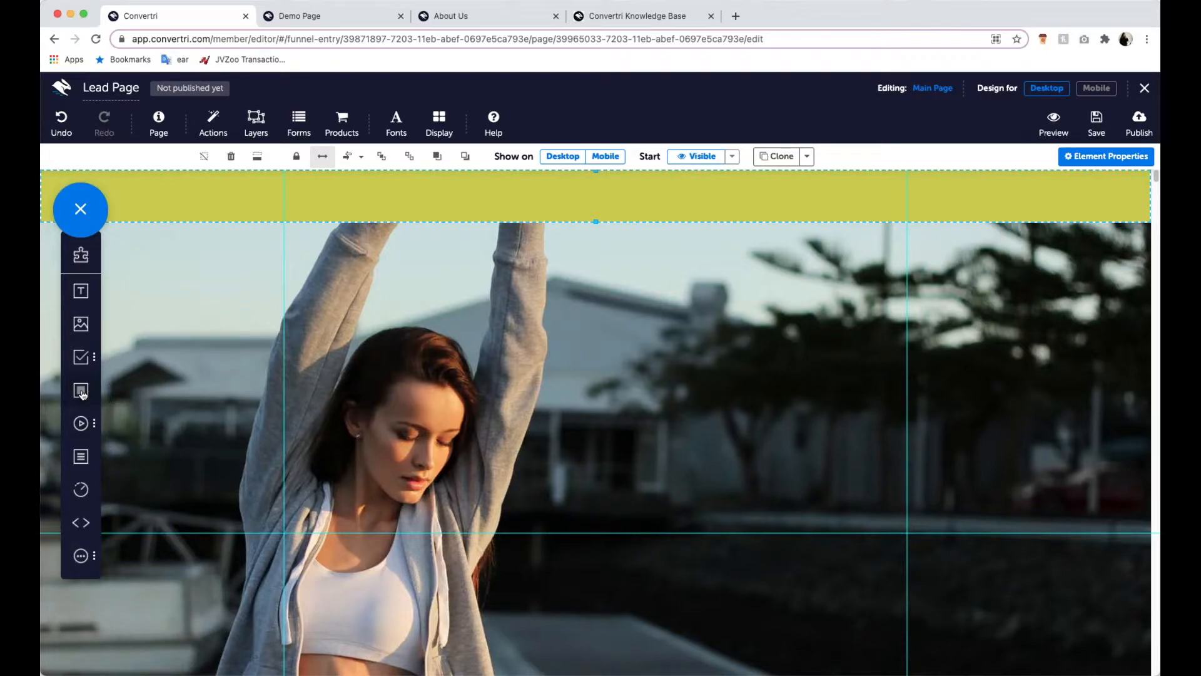
- Add a second panel beside the woman below the header band and enlarge it into a tall, near-square box
drag(82, 393, 645, 426)
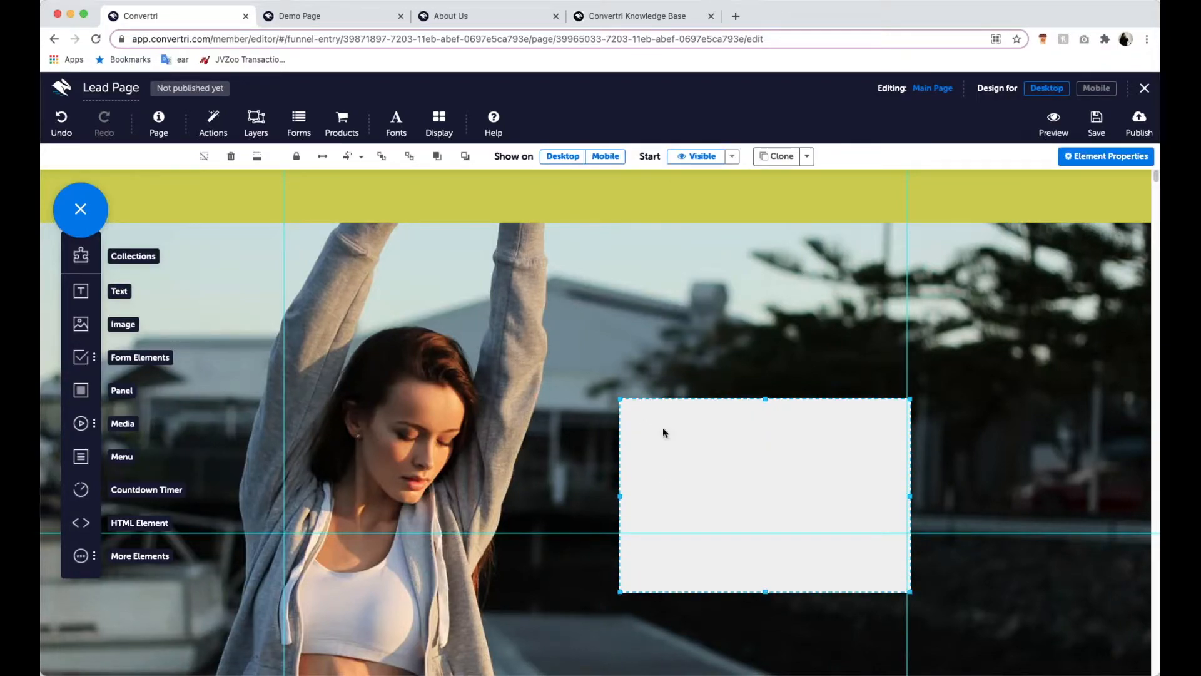
drag(689, 402, 665, 346)
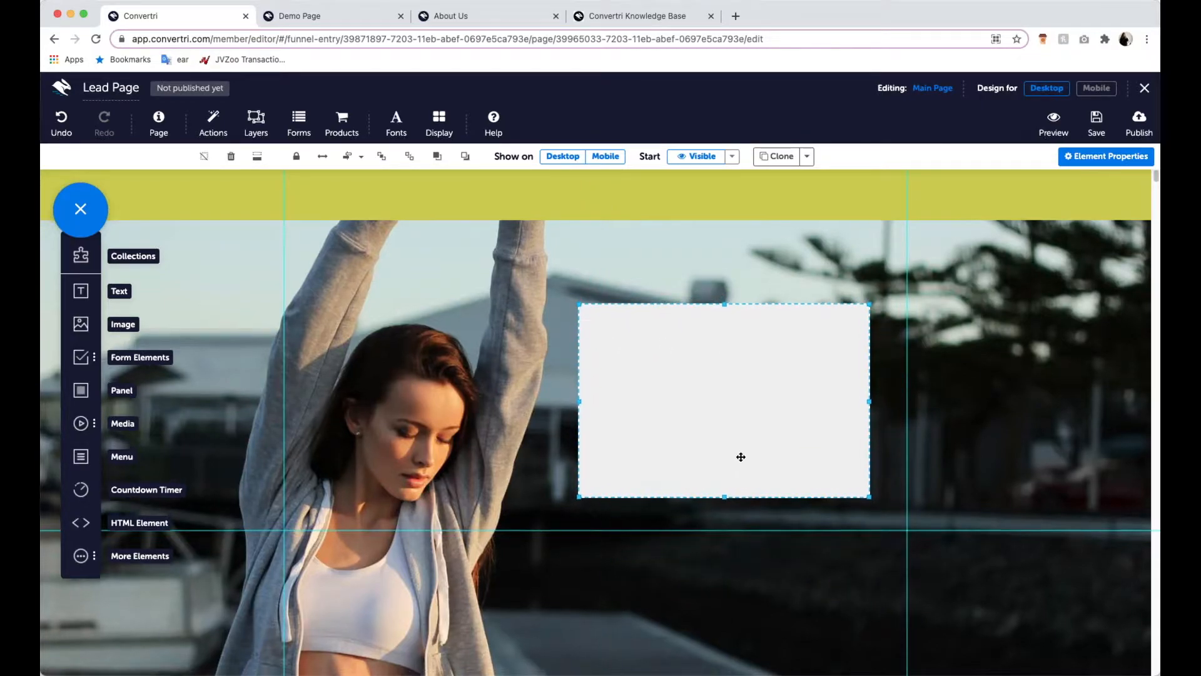
scroll(741, 457, down, 2)
drag(870, 432, 893, 576)
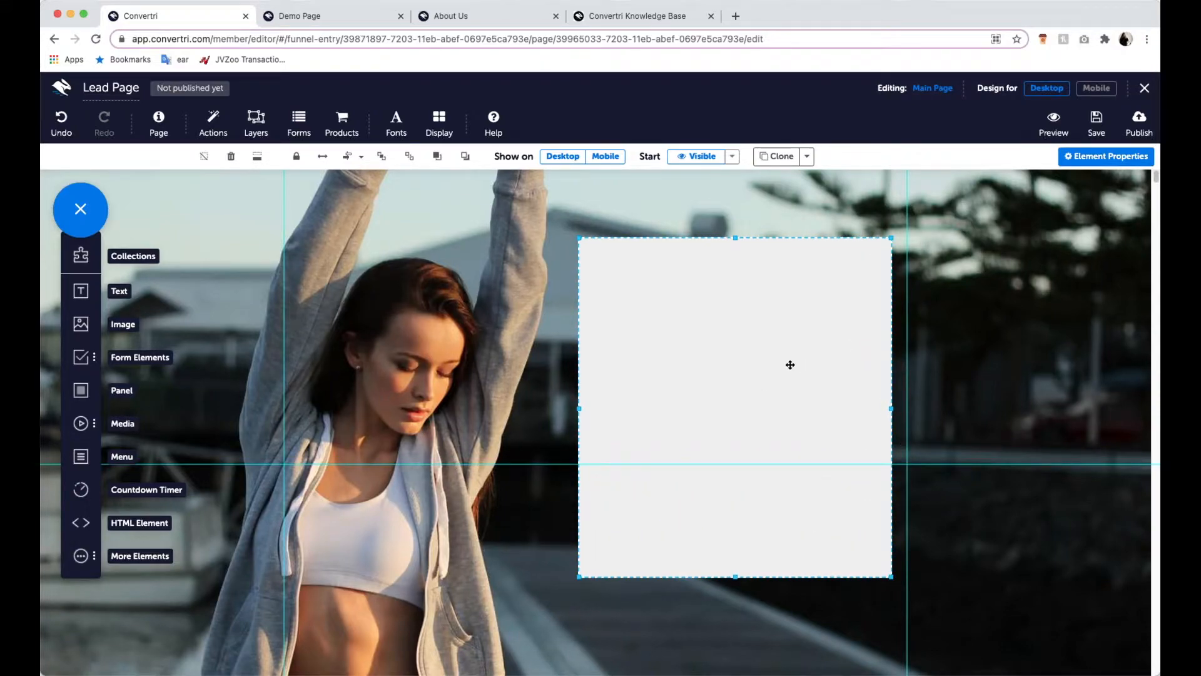
- Add a text element reading "7 Top Tips for Slimming Without Starving" near the light grey panel's upper edge and centre it horizontally
scroll(788, 365, up, 2)
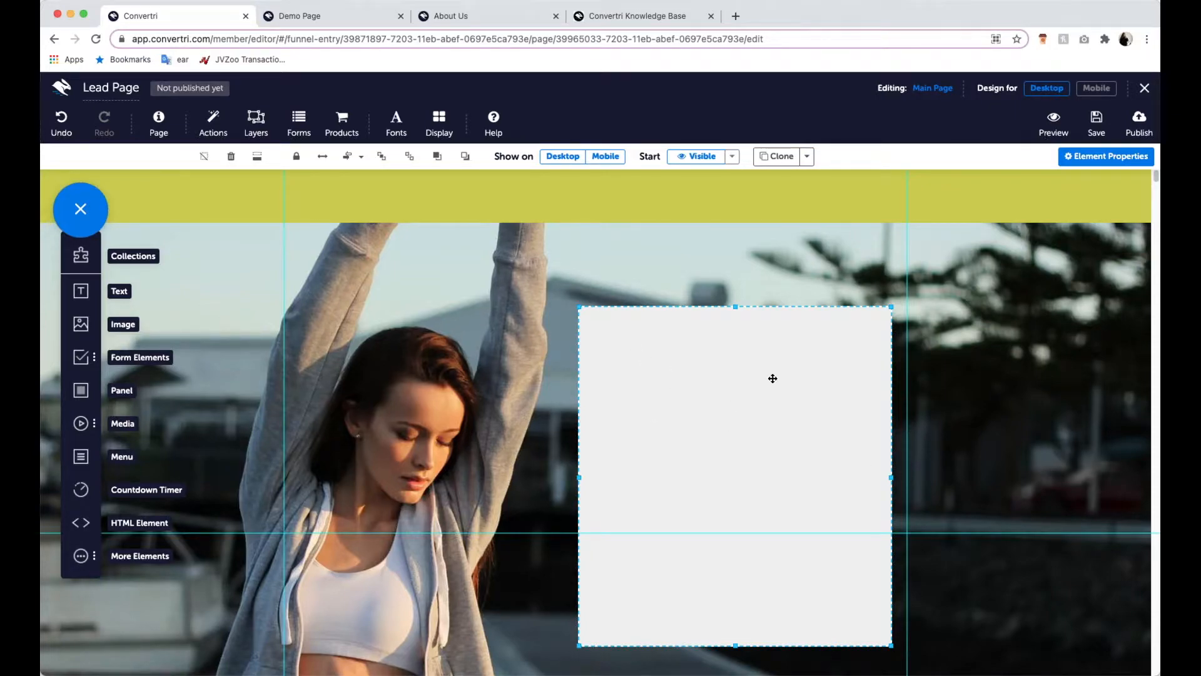
scroll(824, 377, down, 1)
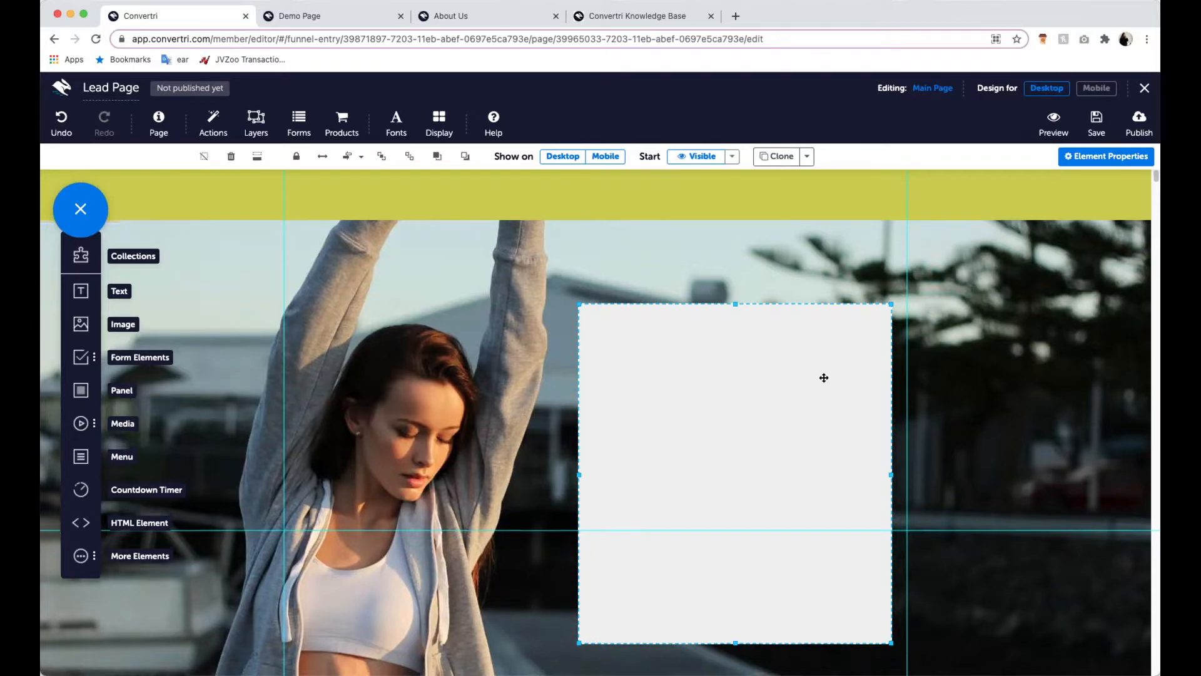
scroll(813, 369, down, 3)
drag(93, 291, 620, 300)
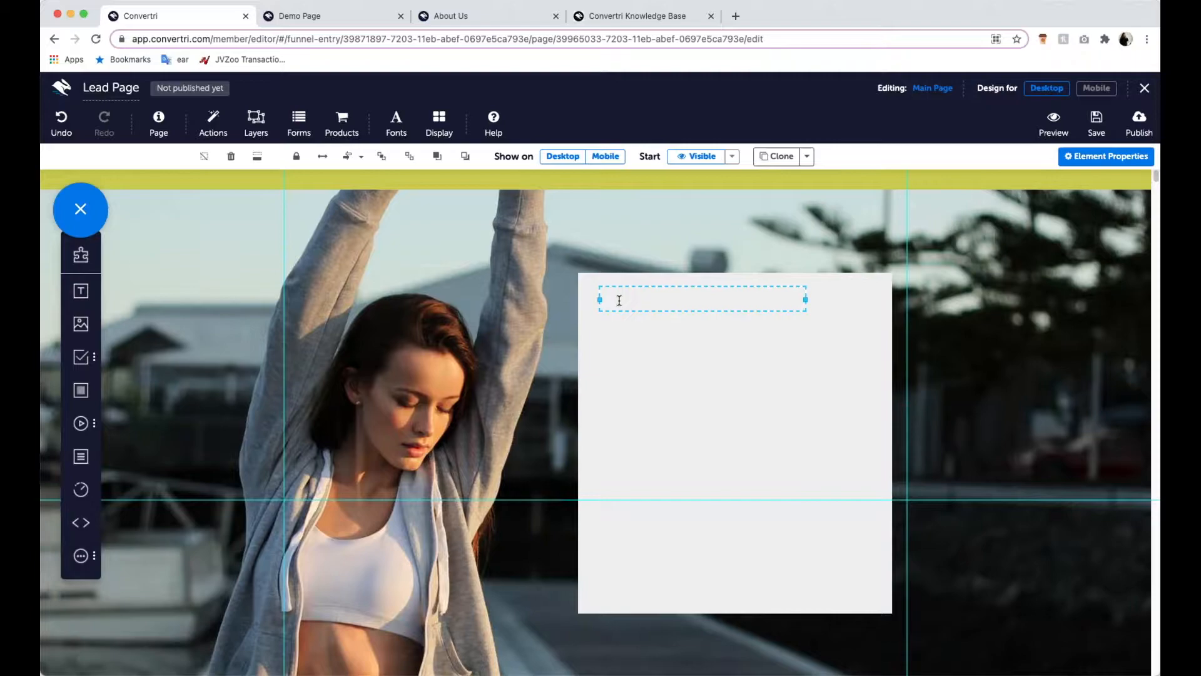
text(7 Top Tips for )
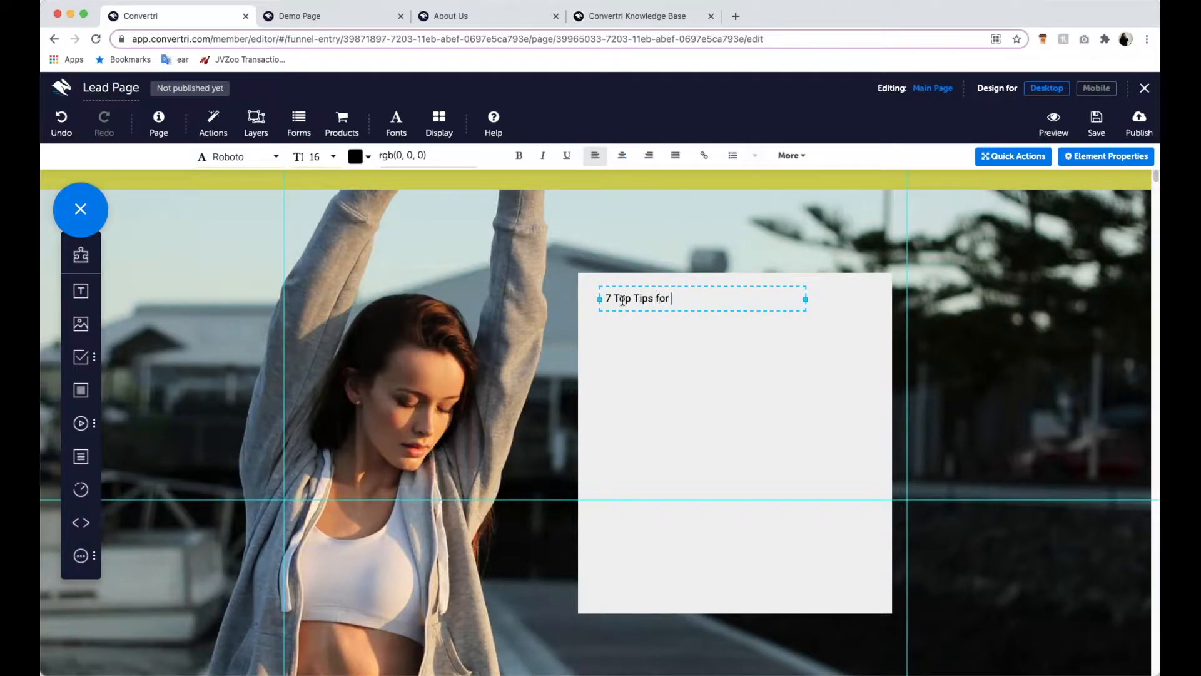
text(Slimming Without Sta)
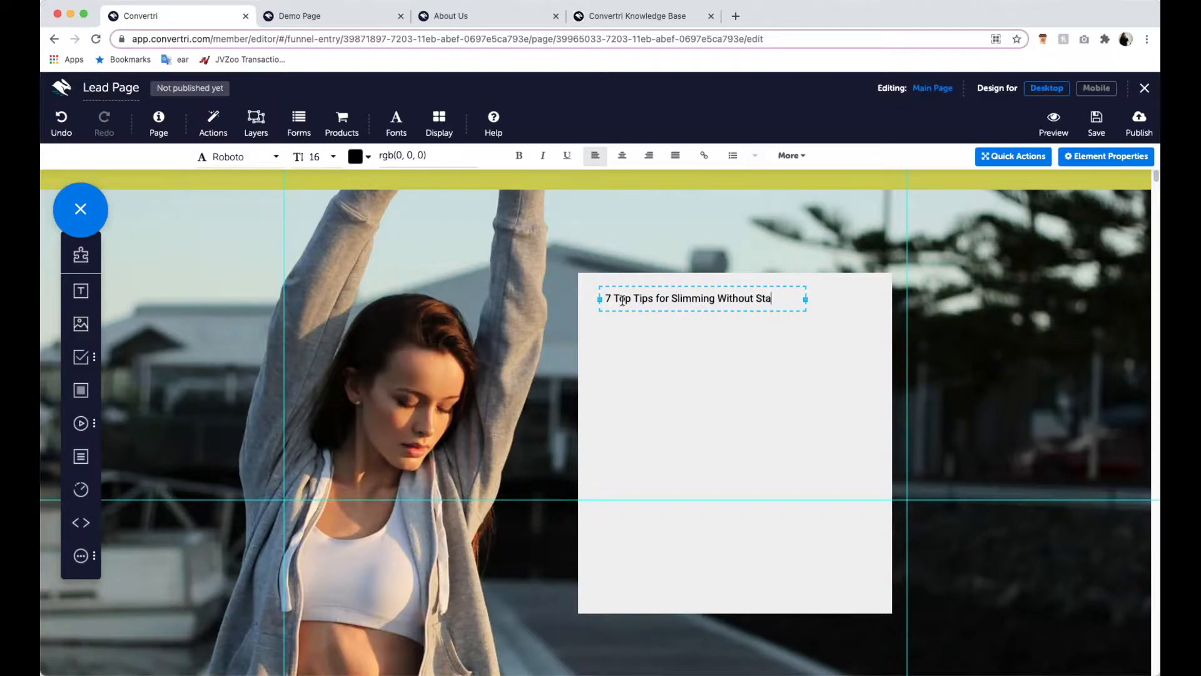
text(rving)
drag(675, 285, 692, 287)
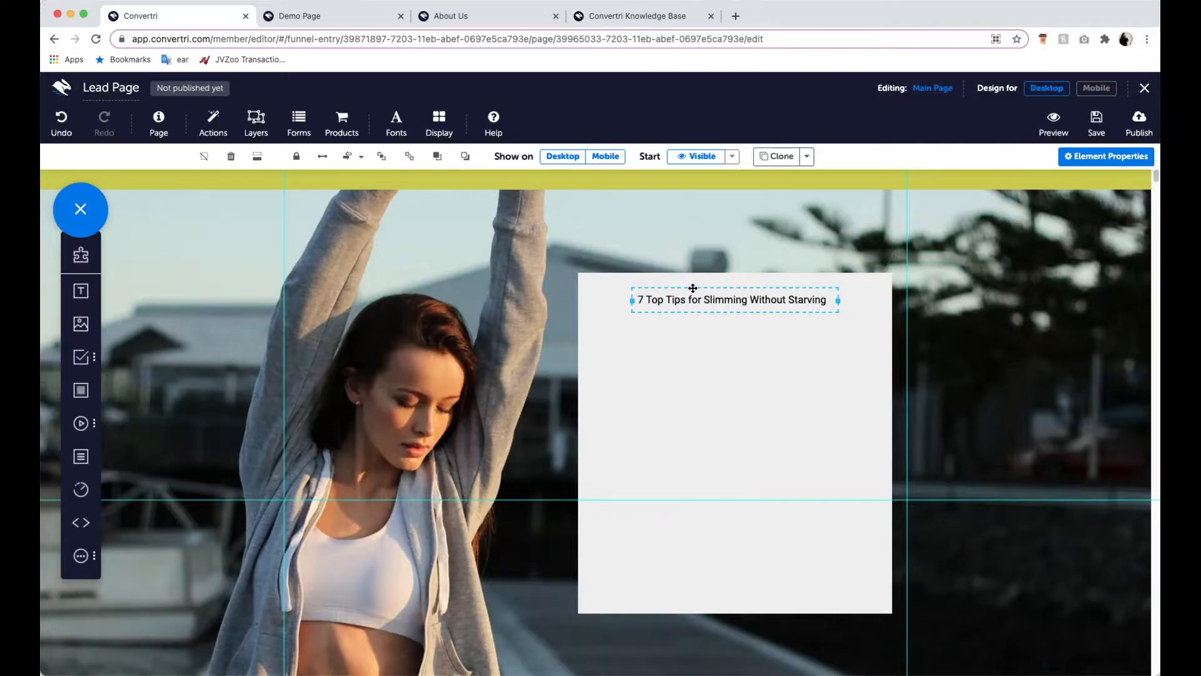
- Add a second text element below the headline with the first line "Find it hard to stick to a diet?"
drag(125, 306, 626, 341)
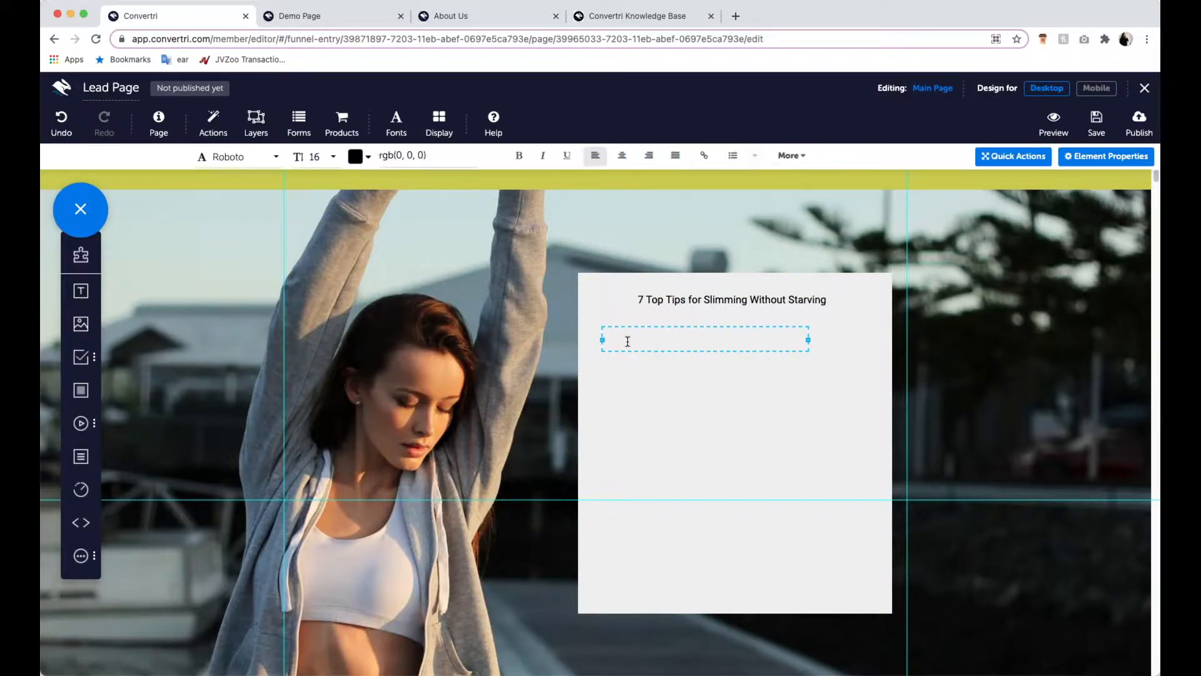
text(Find it hard)
key(BackSpace)
text(rd to stick to a diet)
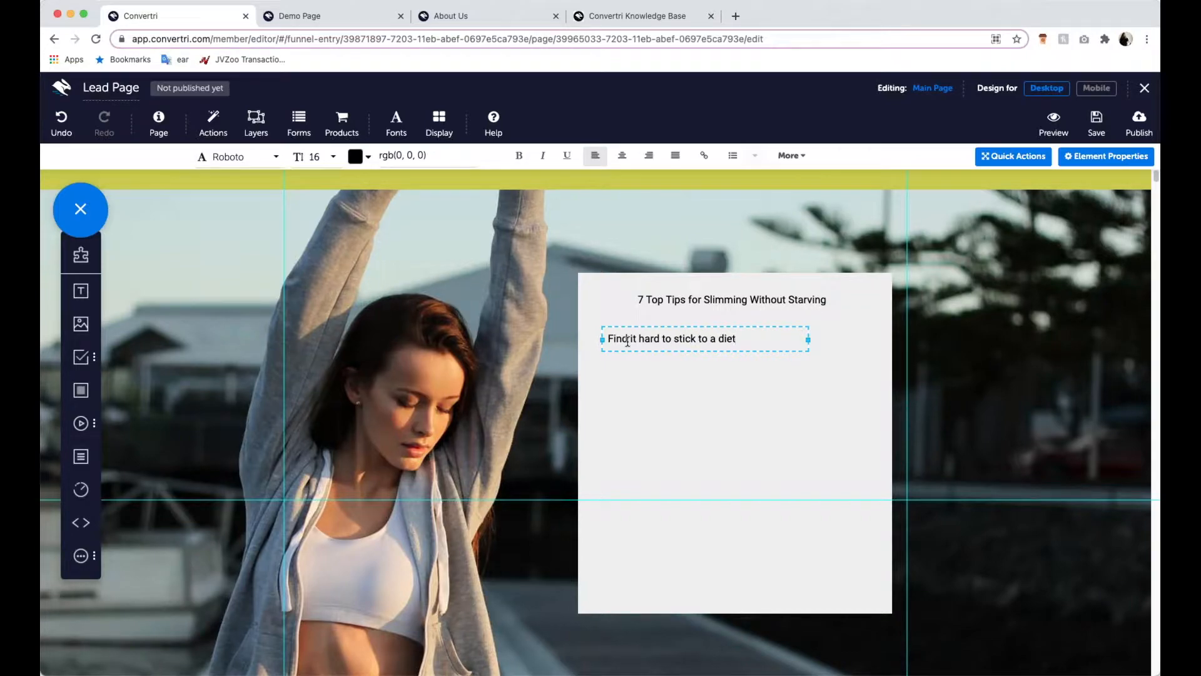
text(?)
key(Return)
- Write "Don't worry - so do we!" as the second line of the body text
text(Don't wor)
key(BackSpace)
key(BackSpace)
text(orry - so do we)
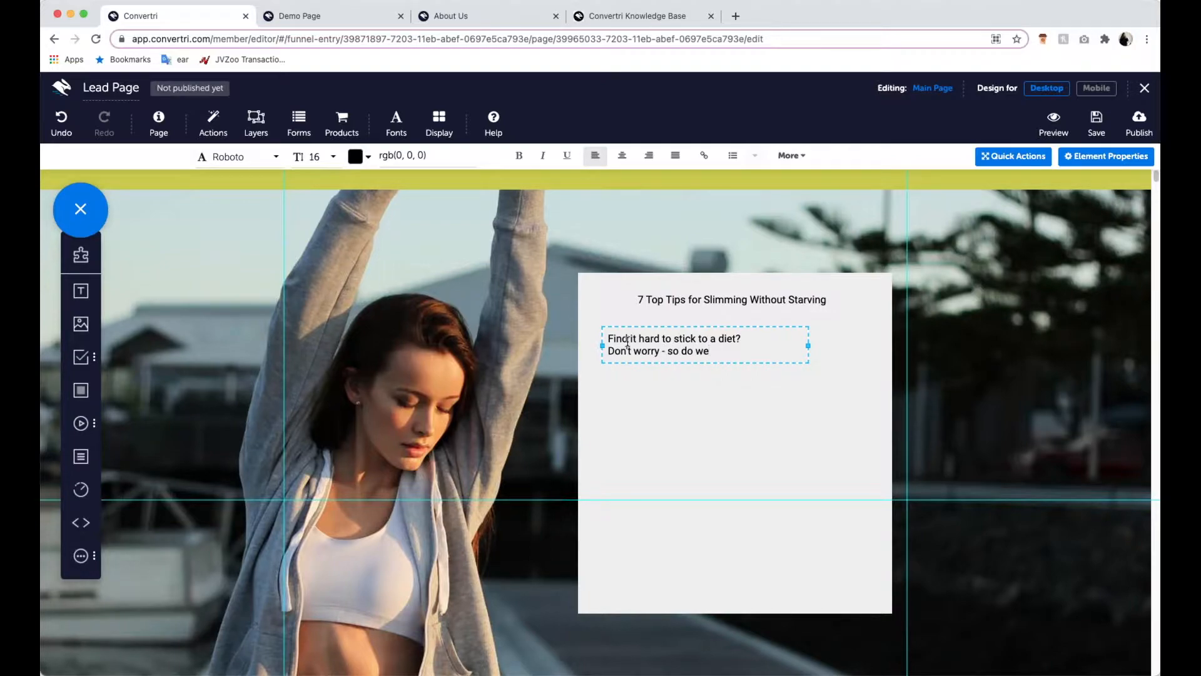
text(!)
key(Return)
- Continue the body text on a new line with "These 7 top tips will help you lose weight by making simple lifestyle changes -"
text(These 7 top tips will help)
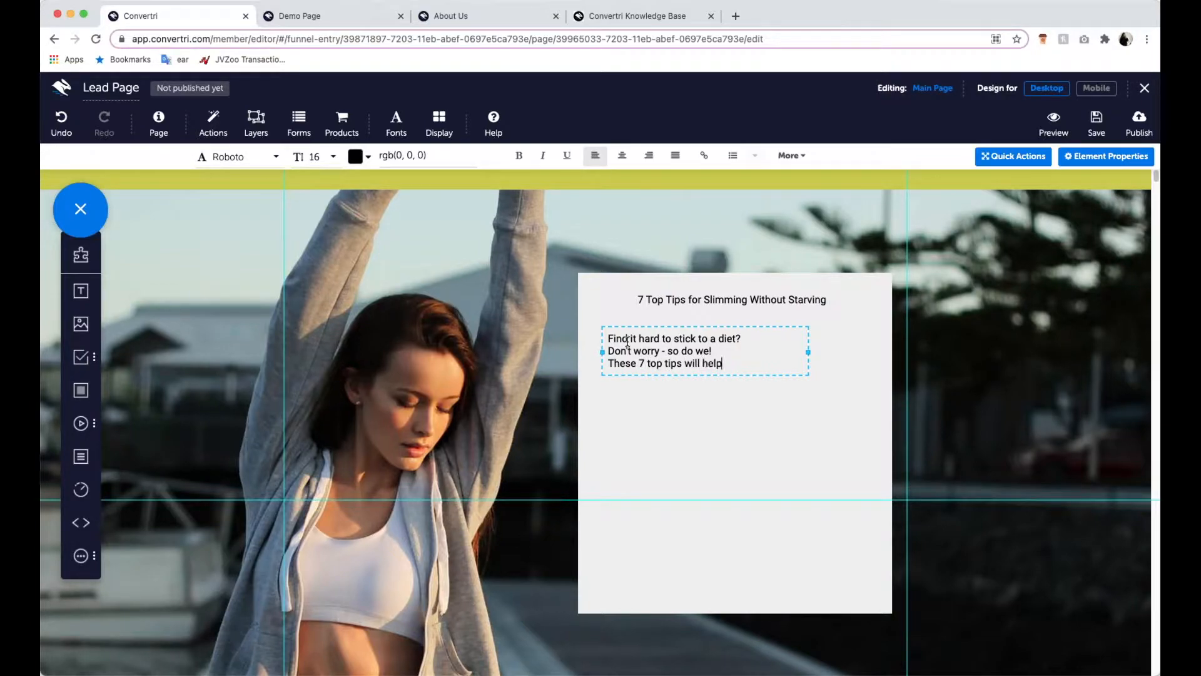
text( you lose wieght)
key(BackSpace)
key(BackSpace)
key(BackSpace)
key(BackSpace)
key(BackSpace)
text(eight by)
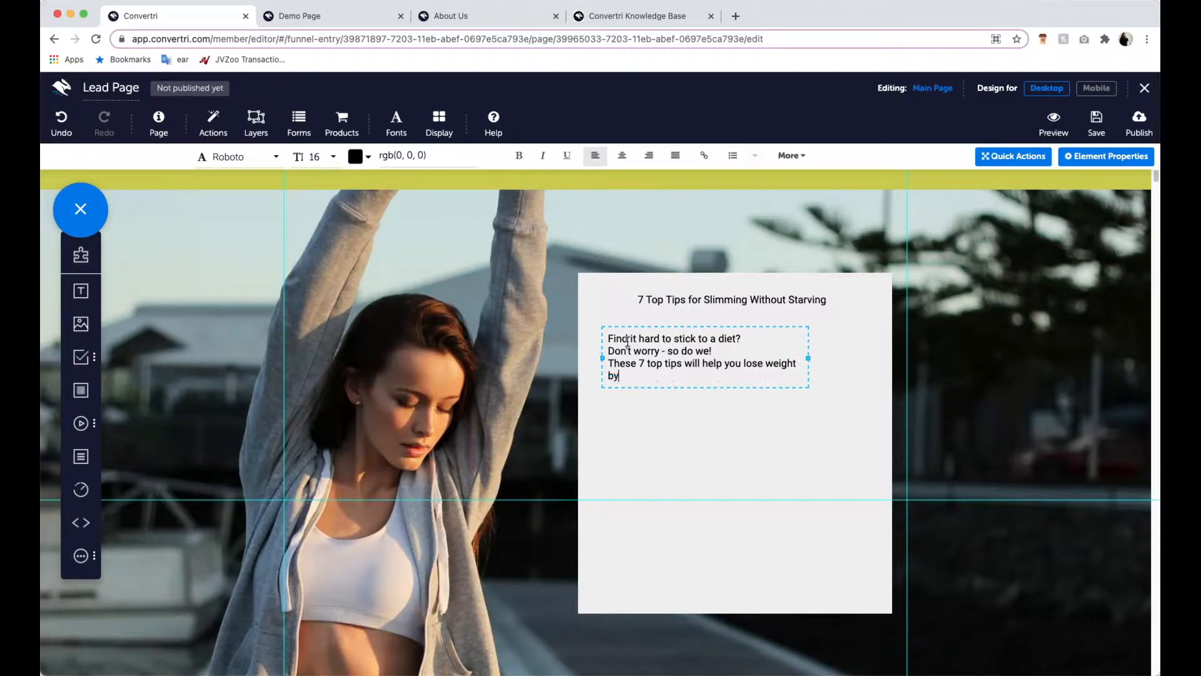
text( making simple lifestyle chang)
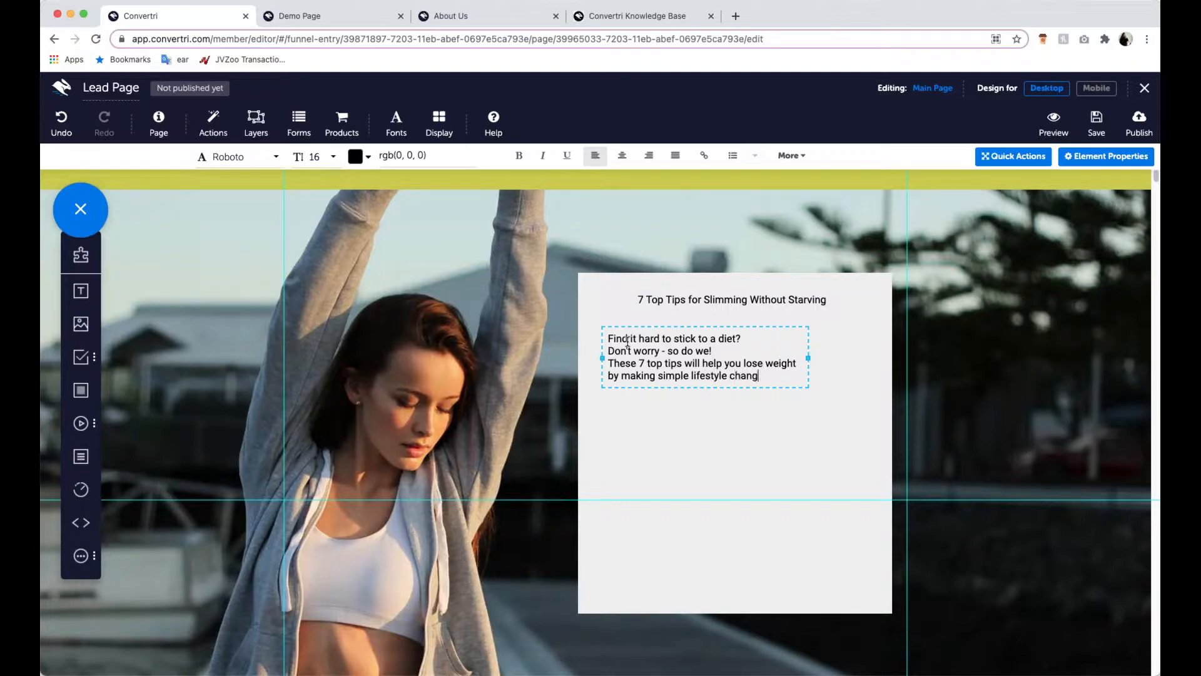
text(es - so y)
text(ou look and feel)
text( fre)
- Complete the body text with "so you look and feel great, without needing to starve yourself for 20 hours a day"
key(BackSpace)
key(BackSpace)
key(BackSpace)
text(great, with)
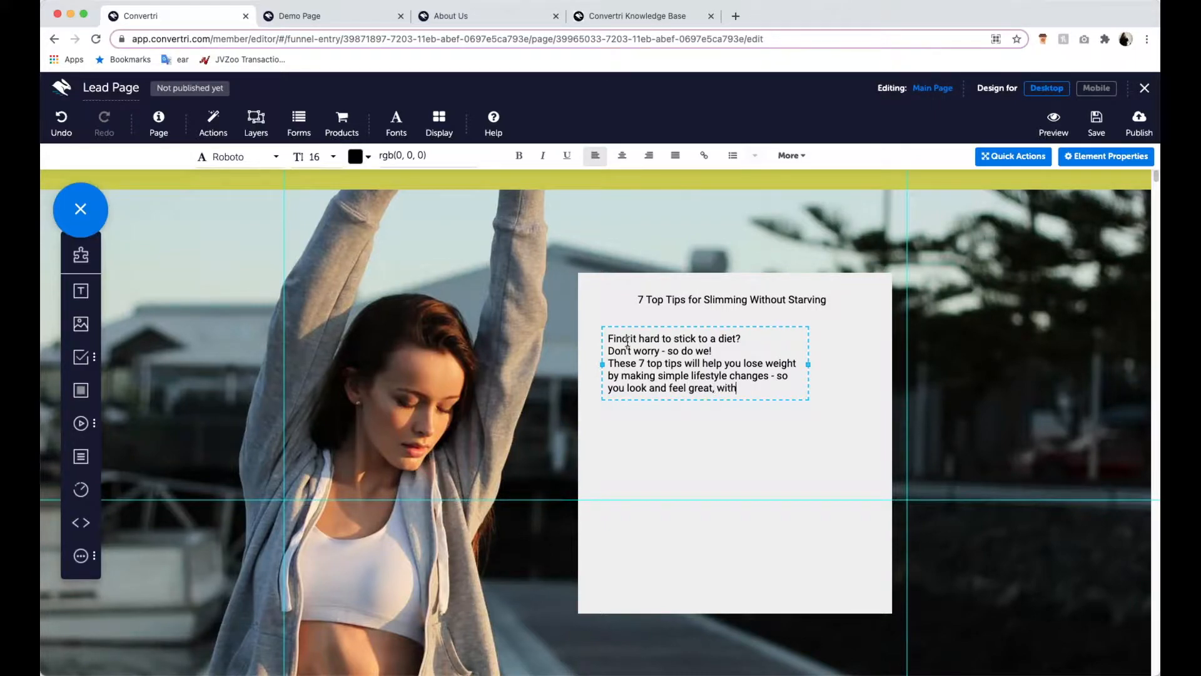
text(out needing to starve youtself.)
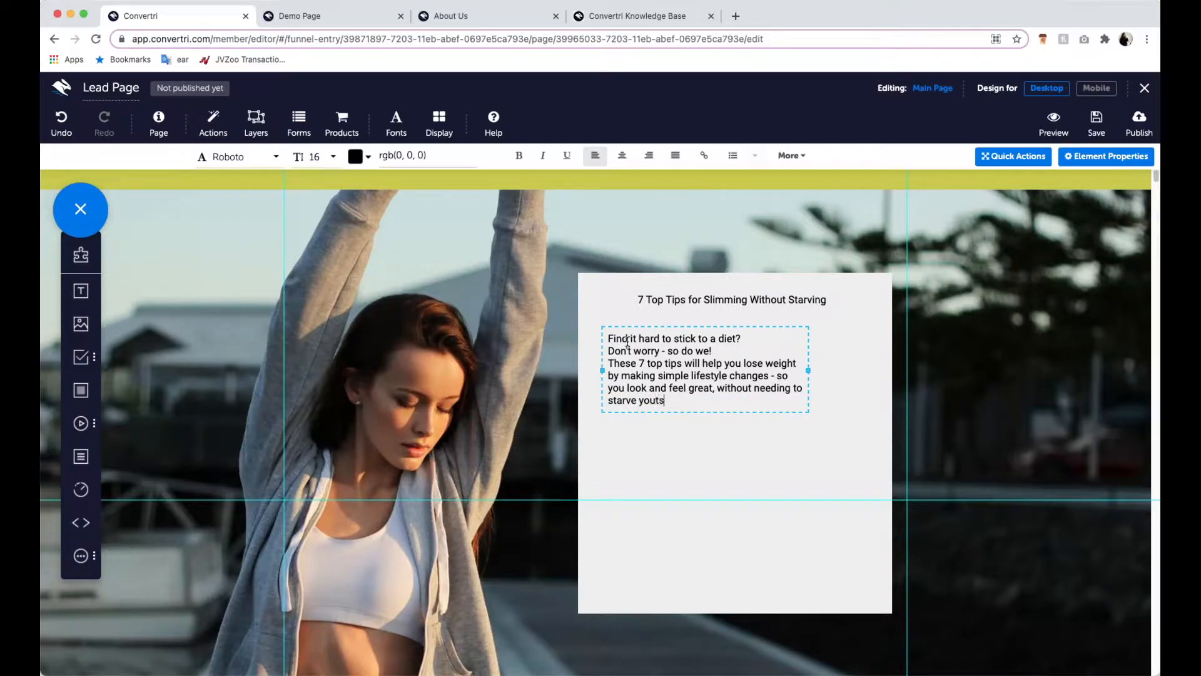
key(BackSpace)
key(BackSpace)
key(BackSpace)
key(BackSpace)
key(BackSpace)
key(BackSpace)
key(BackSpace)
text(urself for 20 hours a day)
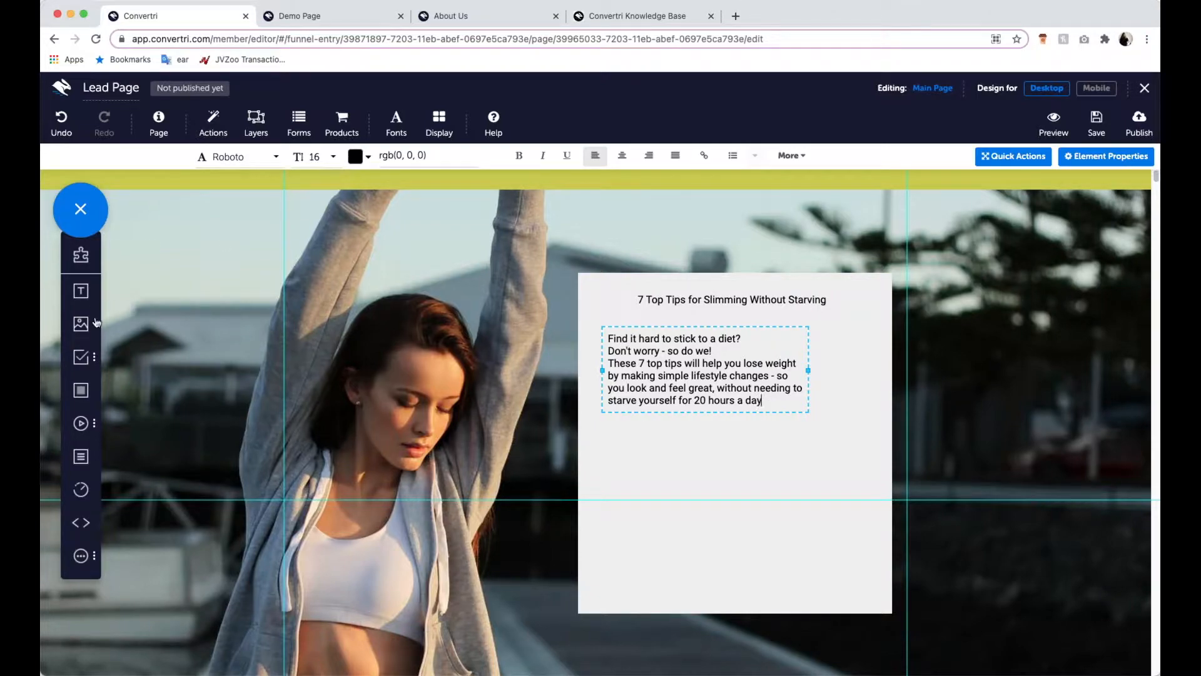
- Add a text element reading "Enter you details below:" and position it just under the body text
drag(81, 291, 642, 434)
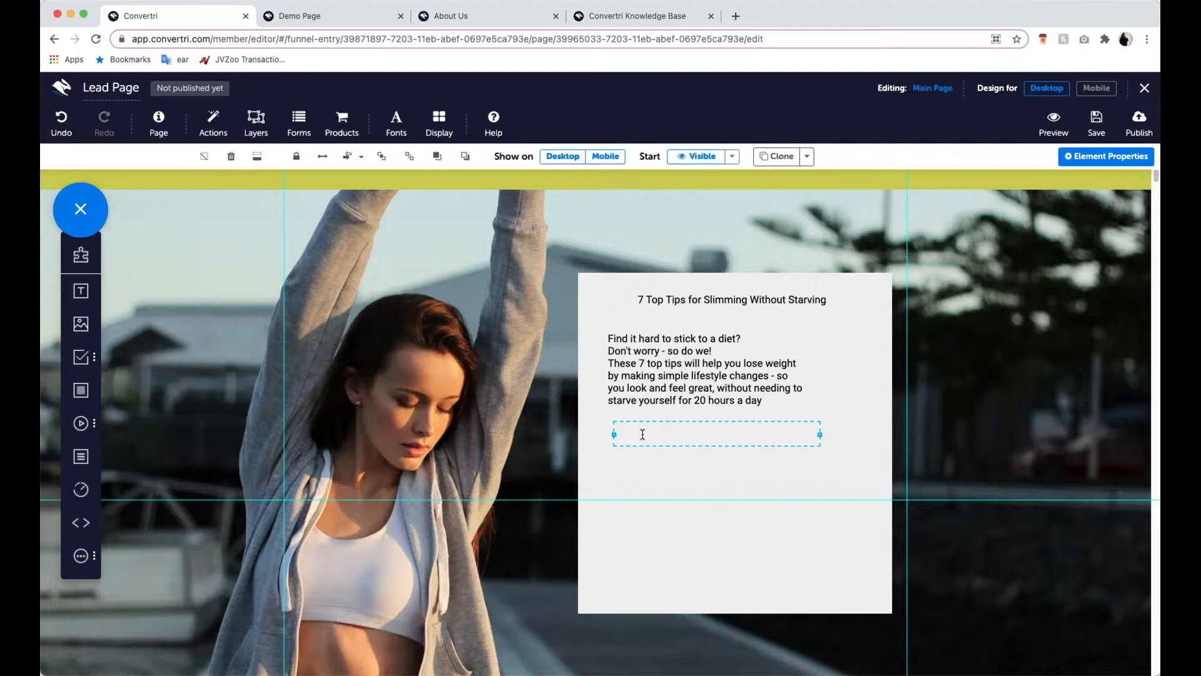
click(642, 434)
text(Ente)
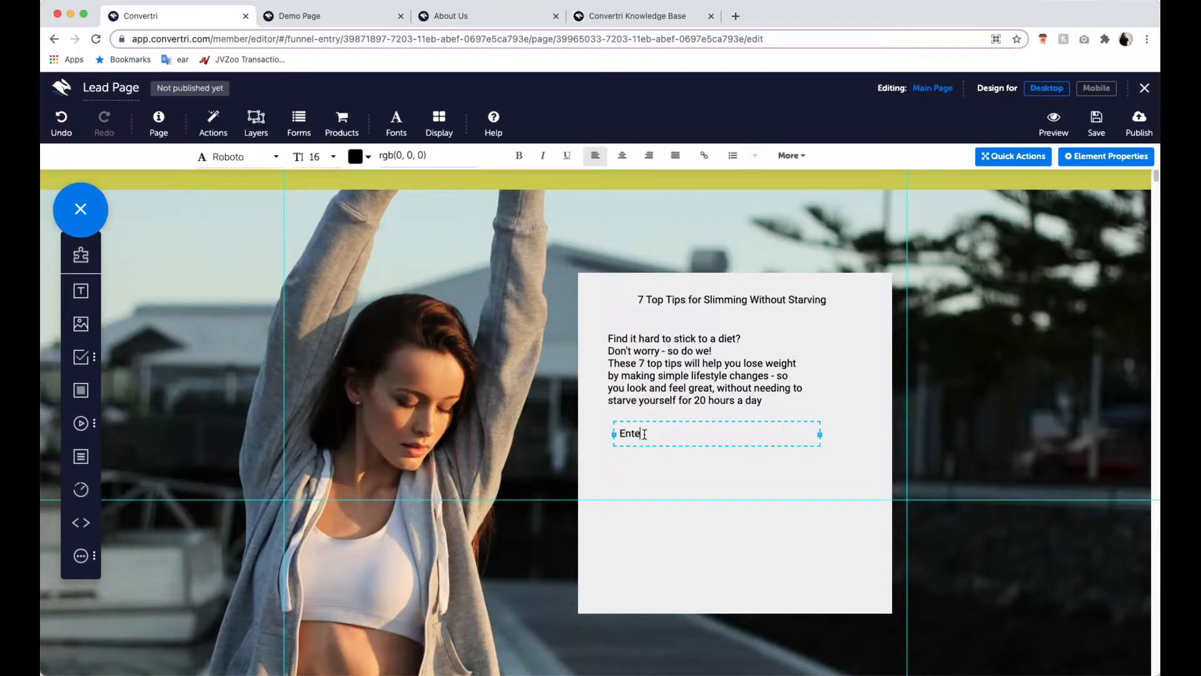
text(r you details below:)
click(651, 418)
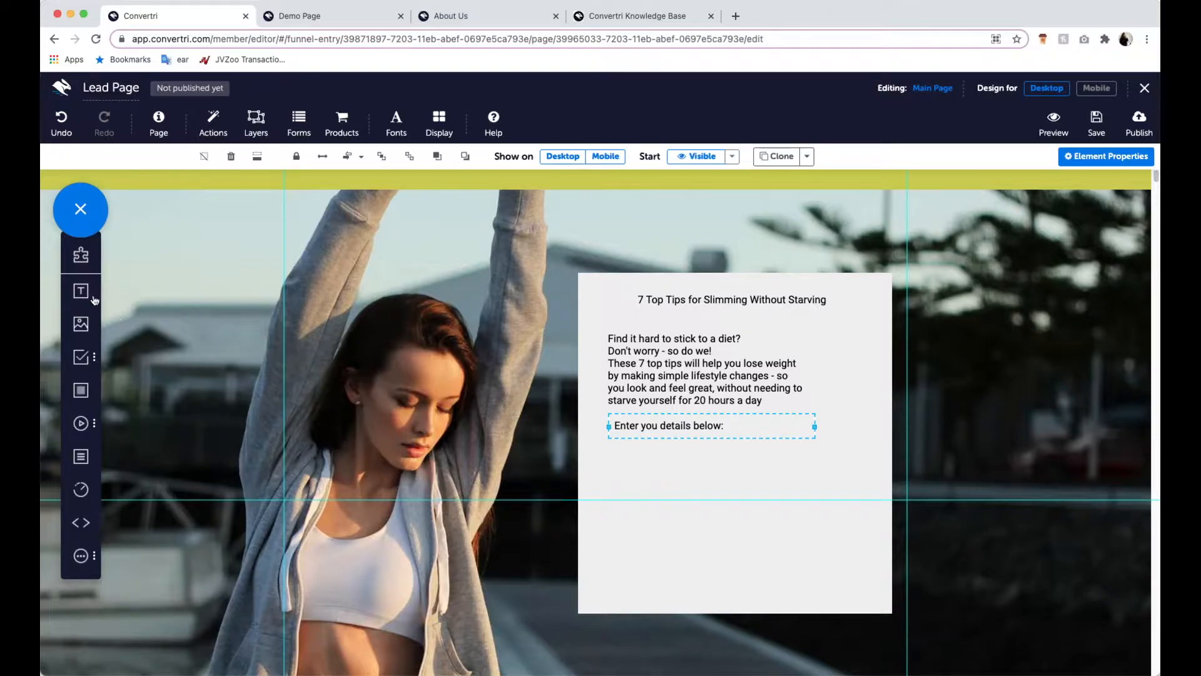
- Add the text "We're never going to spam you, your details are safe with us" at the panel's lower edge, widened to fit one line
drag(90, 297, 606, 569)
click(619, 573)
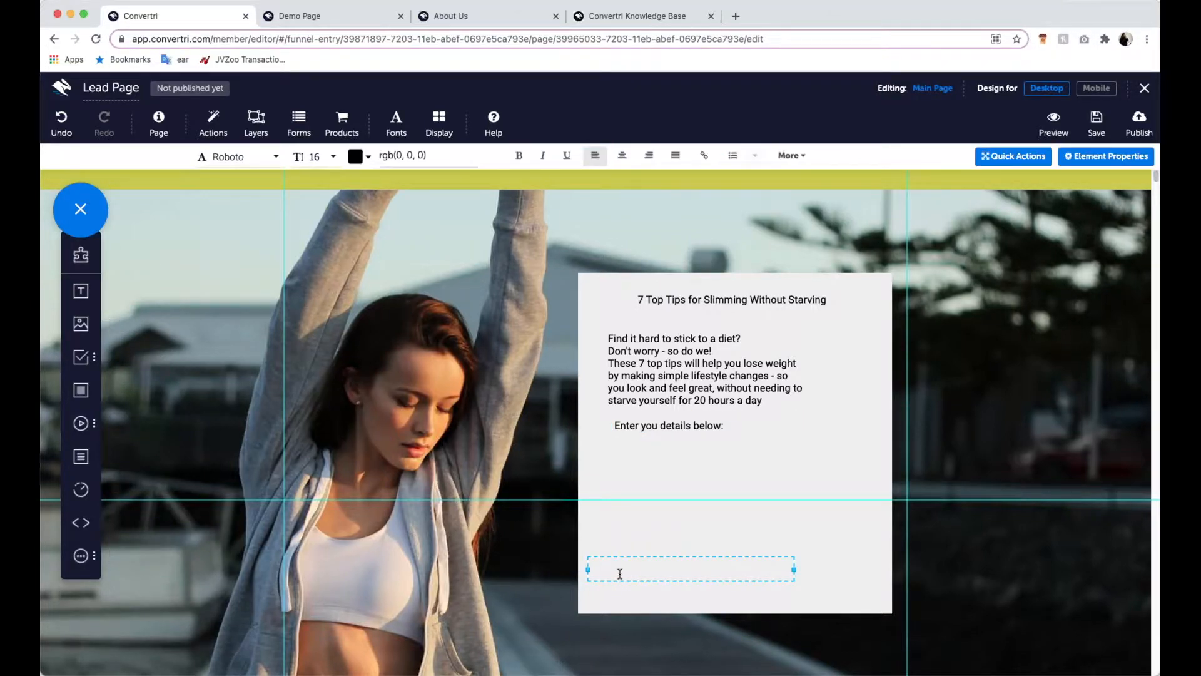
text(We're never going to spam you, your detai)
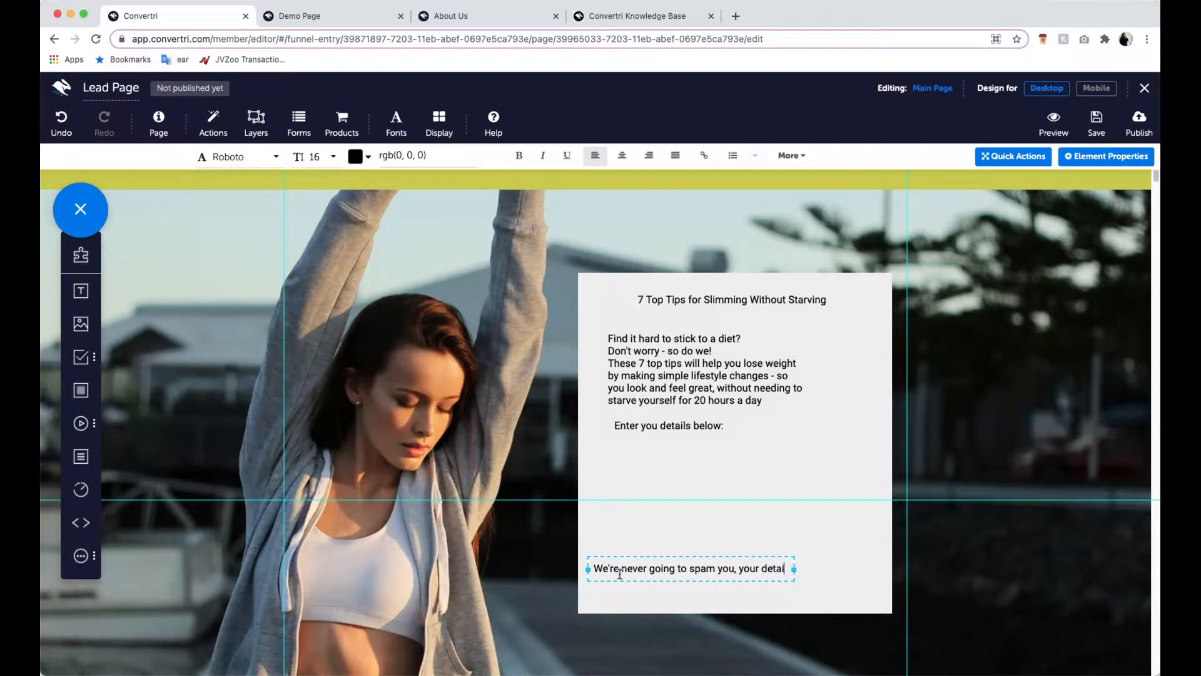
text(ls are safe with us)
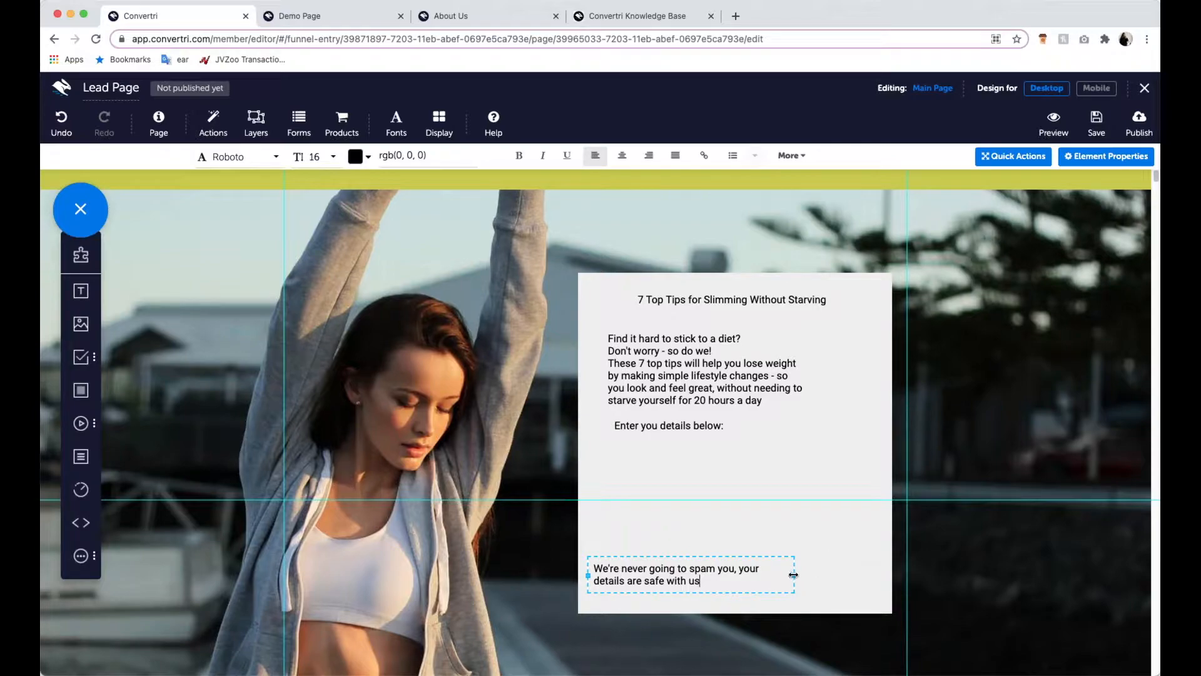
drag(794, 574, 842, 587)
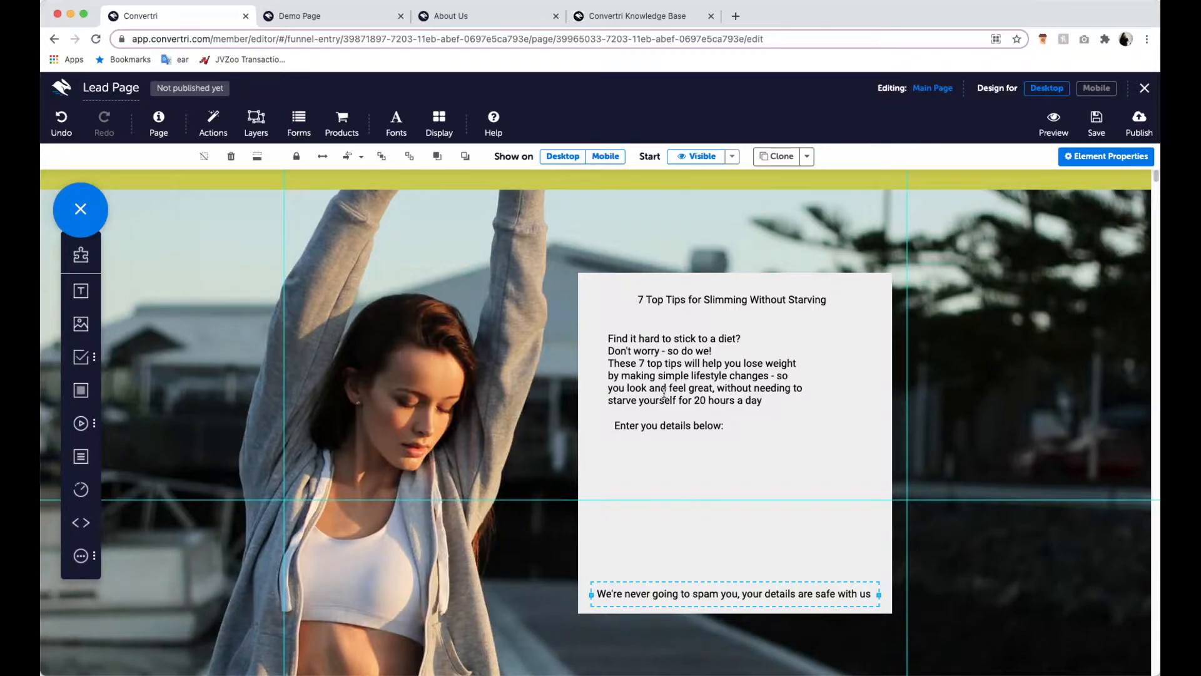
click(717, 302)
click(762, 401)
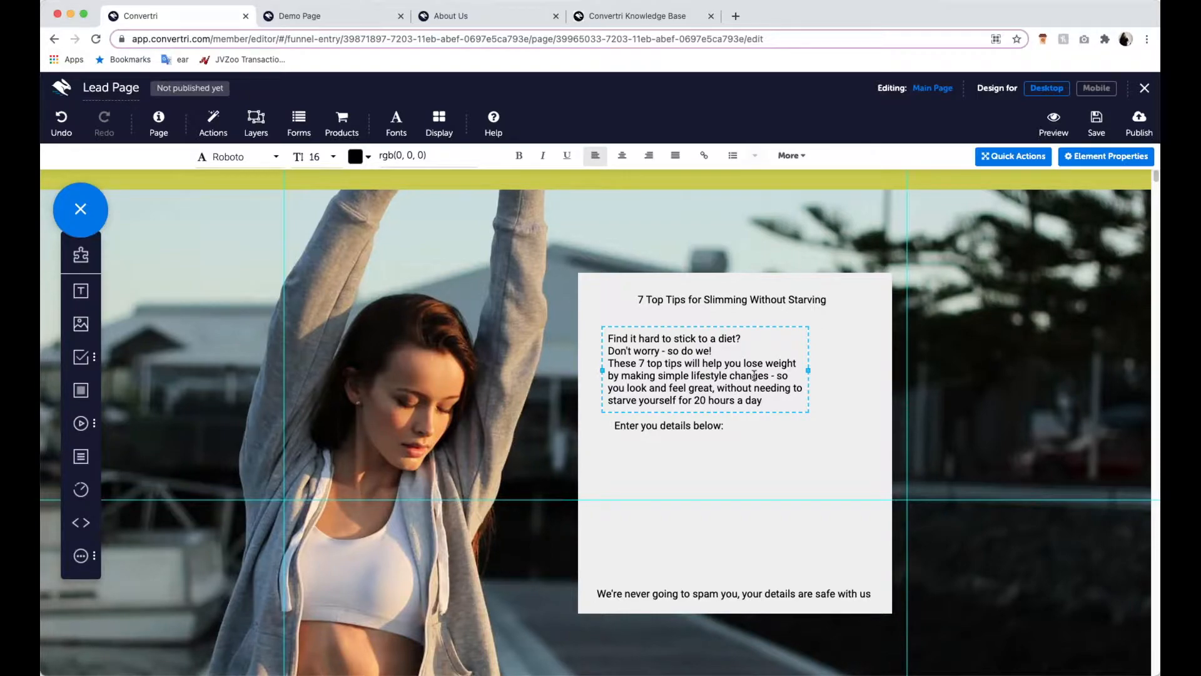
drag(744, 349, 737, 359)
click(737, 354)
- Set the page's default paragraph font family to Lato in the default text styles
click(160, 132)
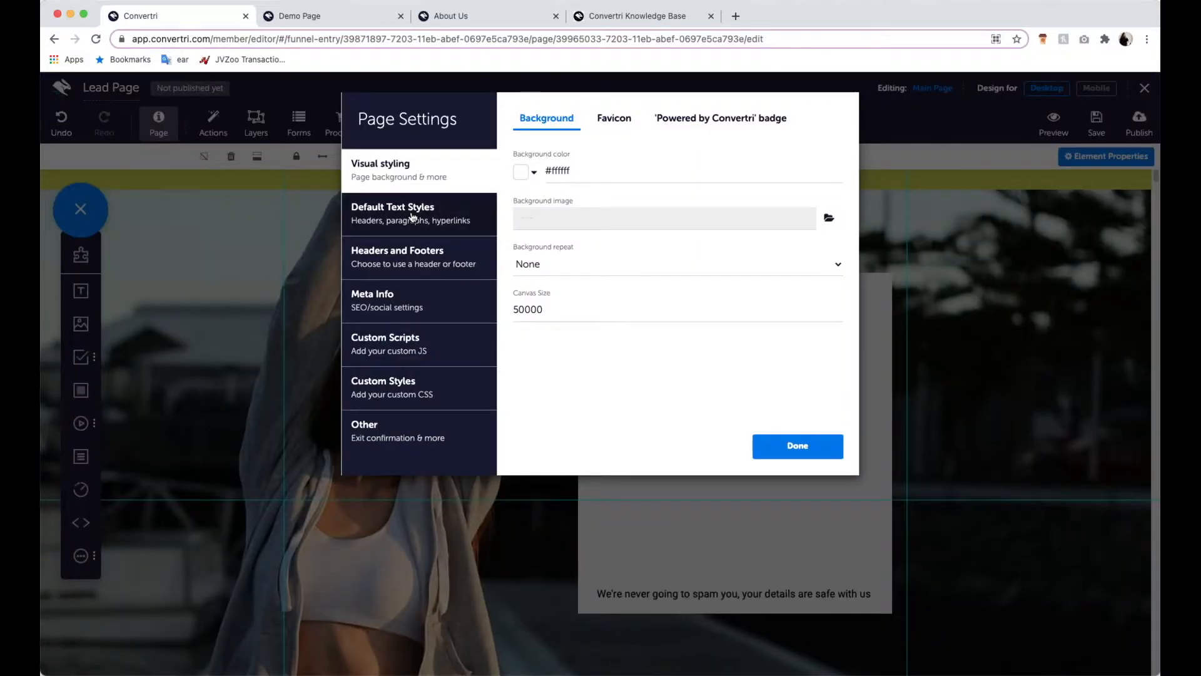
click(463, 219)
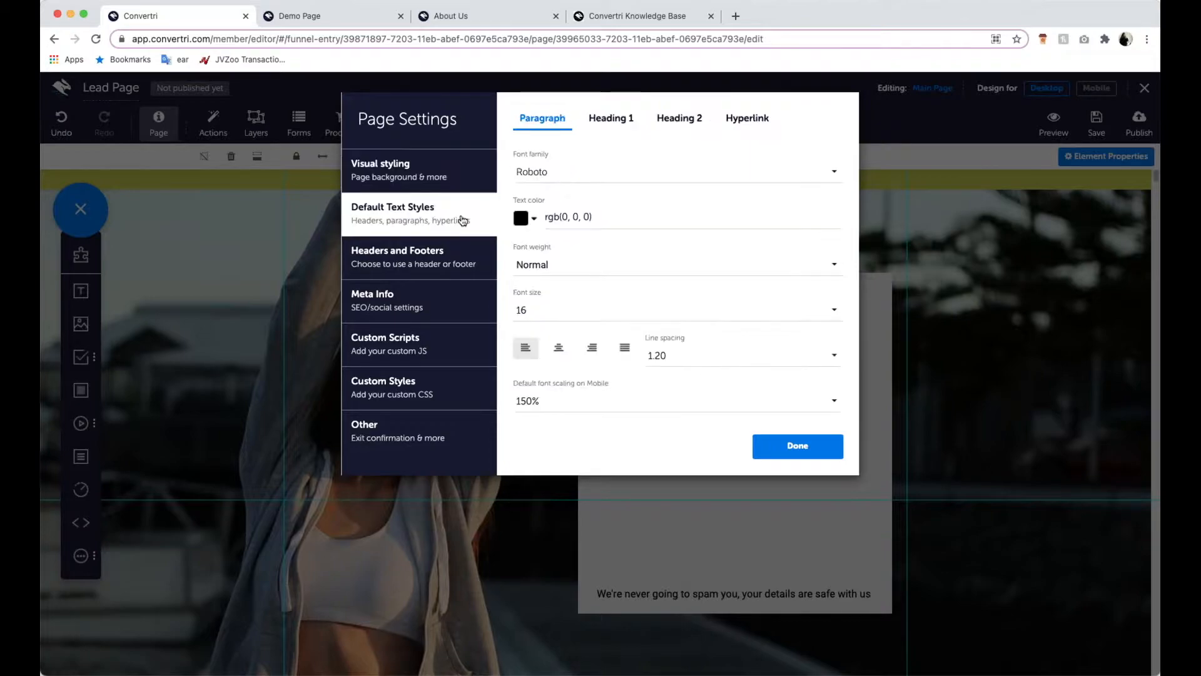
click(639, 174)
text(lato)
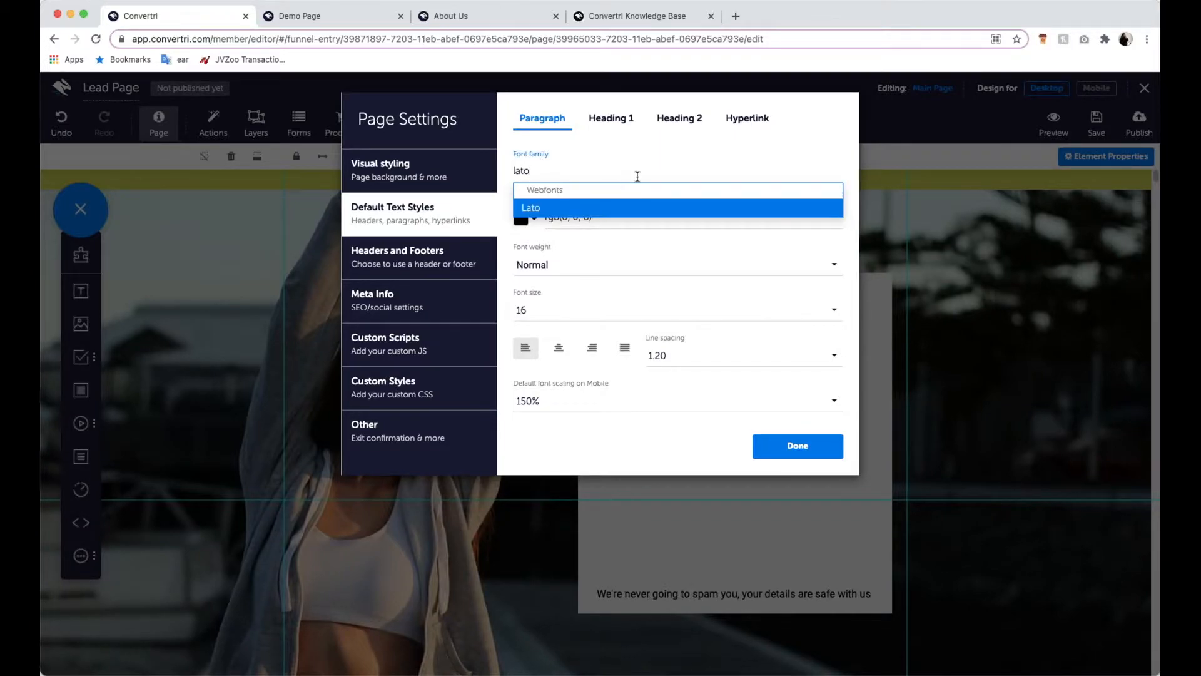
click(630, 208)
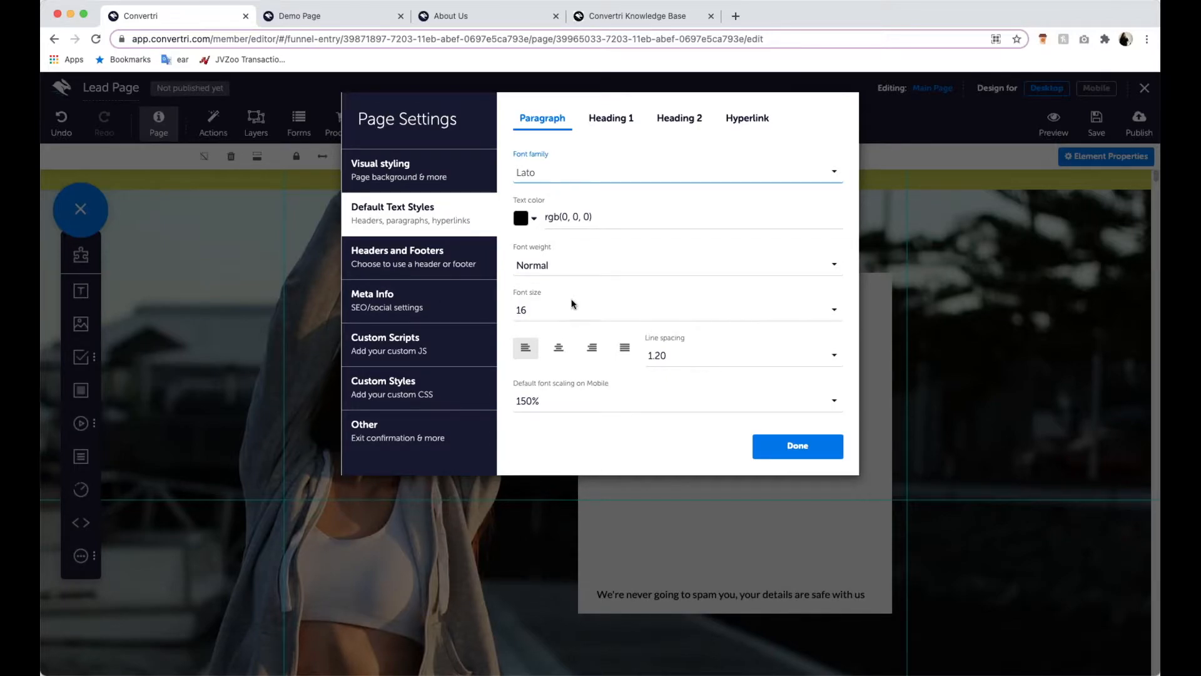
- Set the default paragraph line spacing to 1.50 and its default mobile font scaling to 125%
click(695, 354)
scroll(713, 300, down, 5)
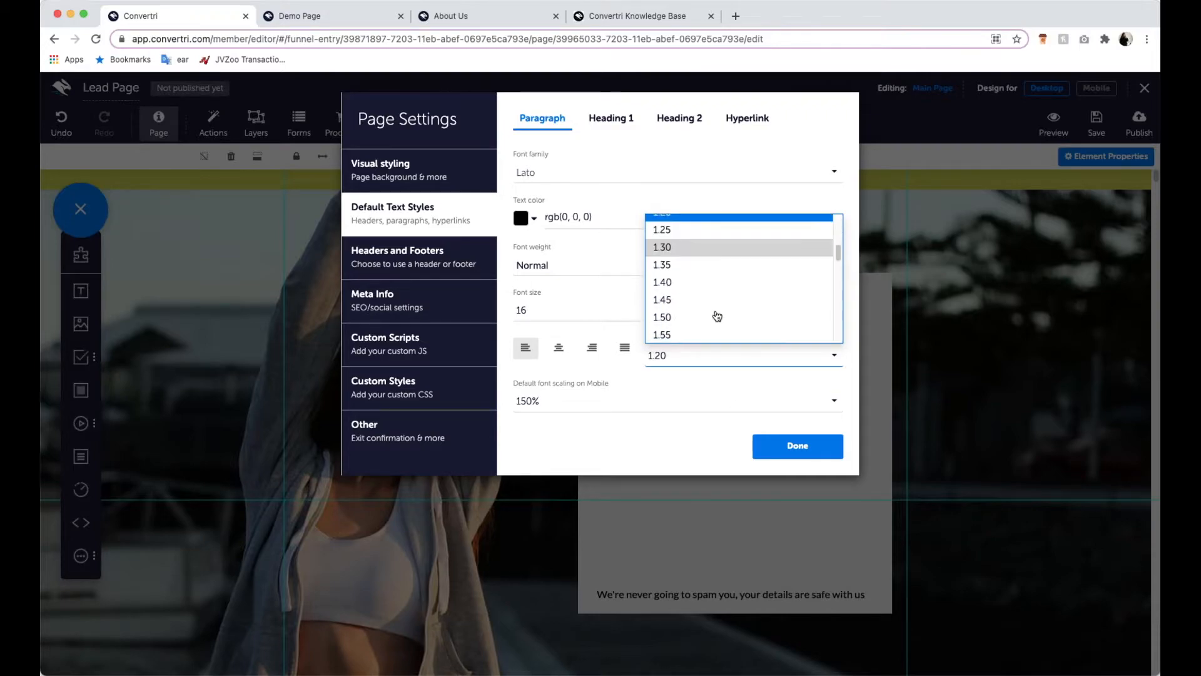
click(715, 316)
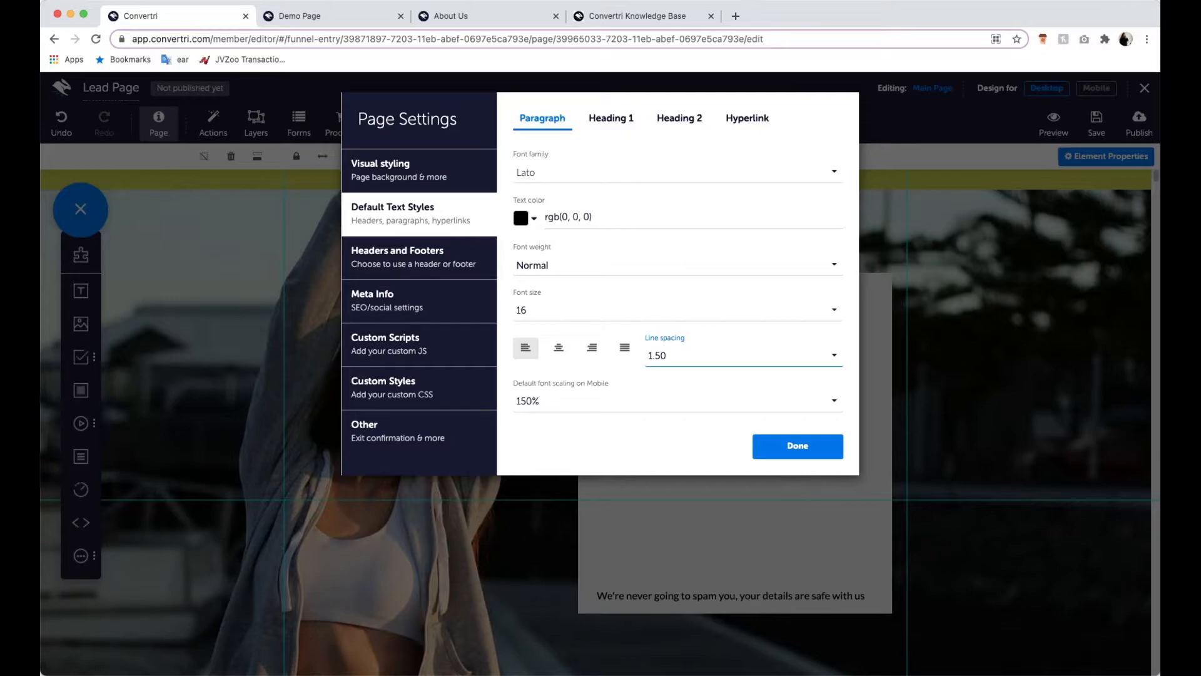
click(596, 408)
scroll(588, 350, down, 2)
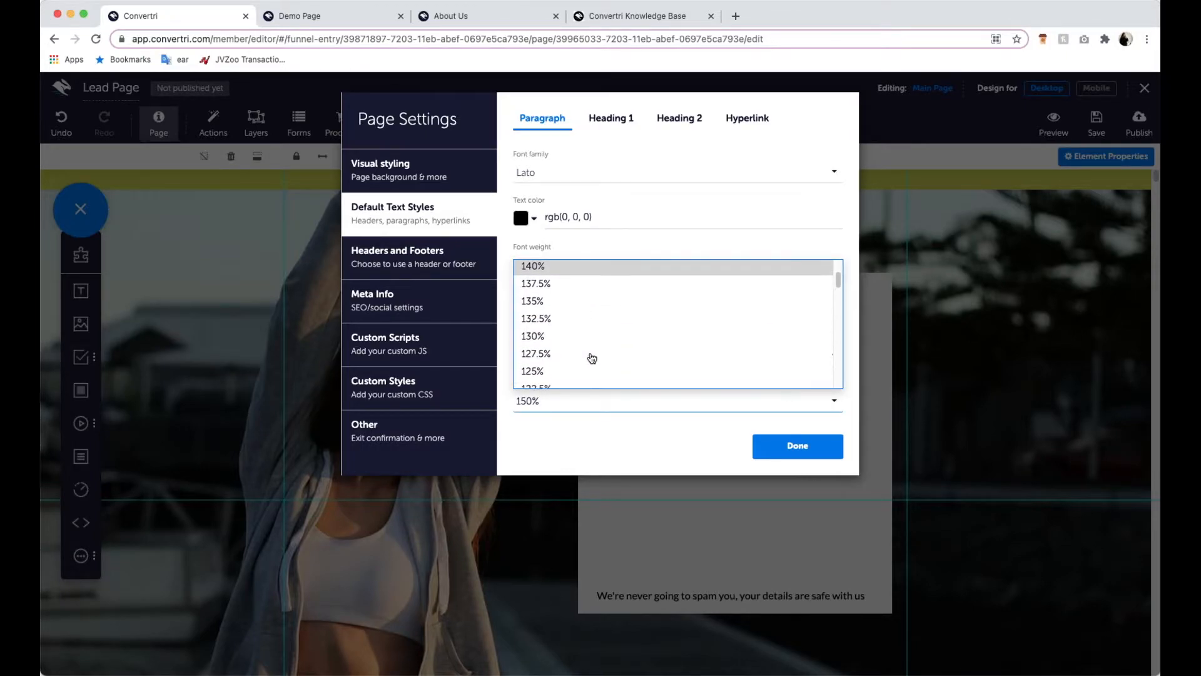
scroll(592, 358, down, 1)
click(585, 357)
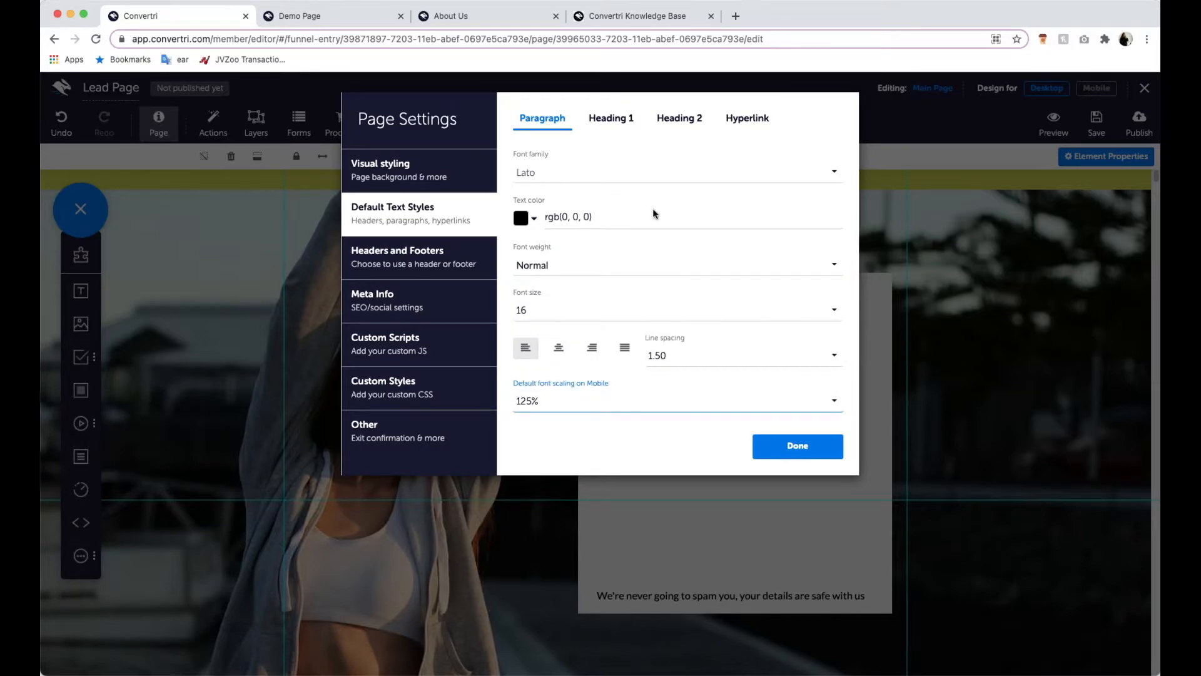
- Set the default Heading 1 style to the Noto Sans font family with a font size of 24
click(628, 137)
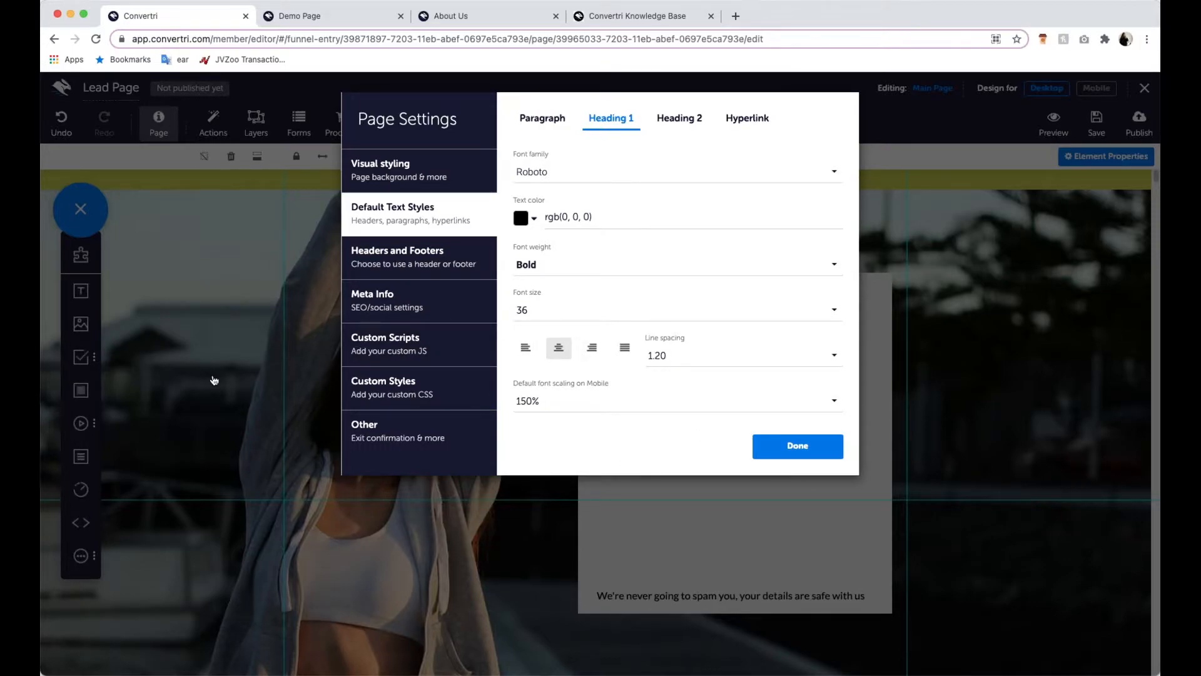
click(632, 170)
text(noto)
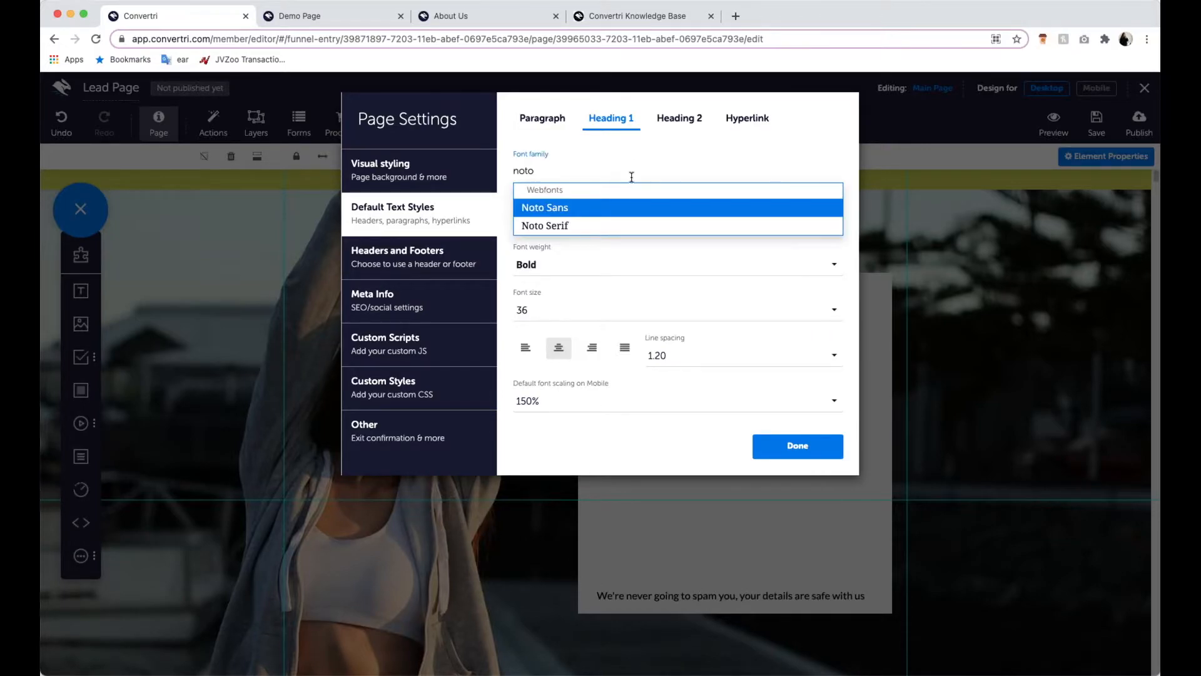
click(623, 206)
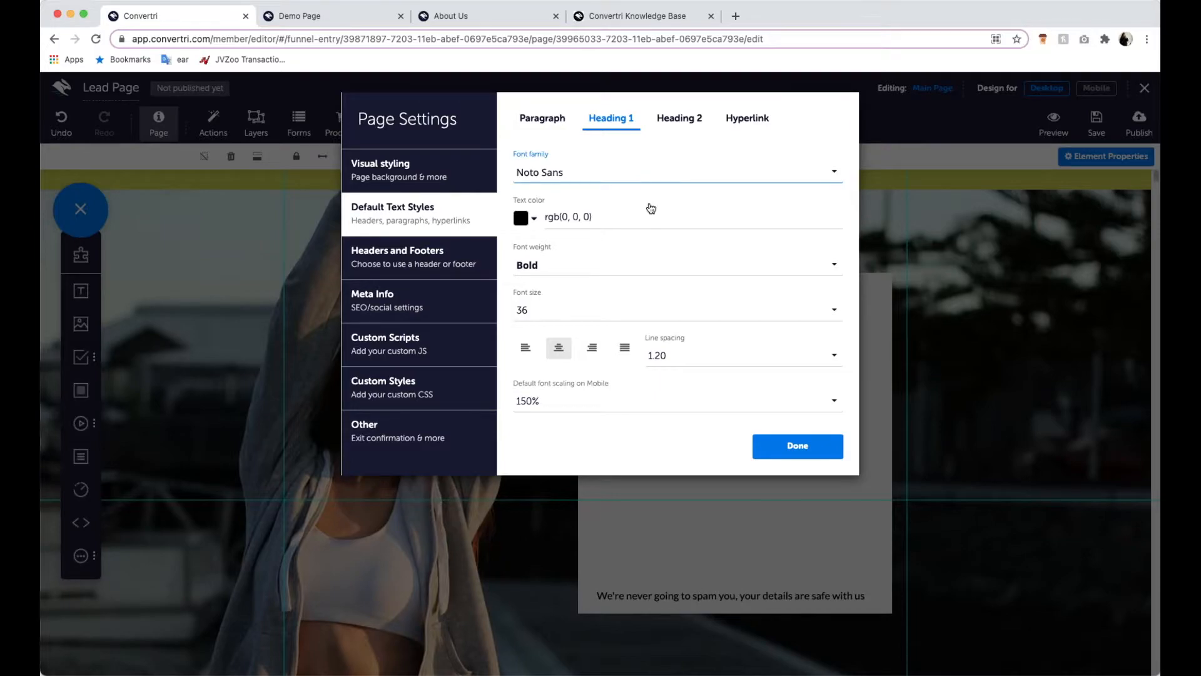
click(600, 316)
scroll(634, 266, down, 3)
click(595, 285)
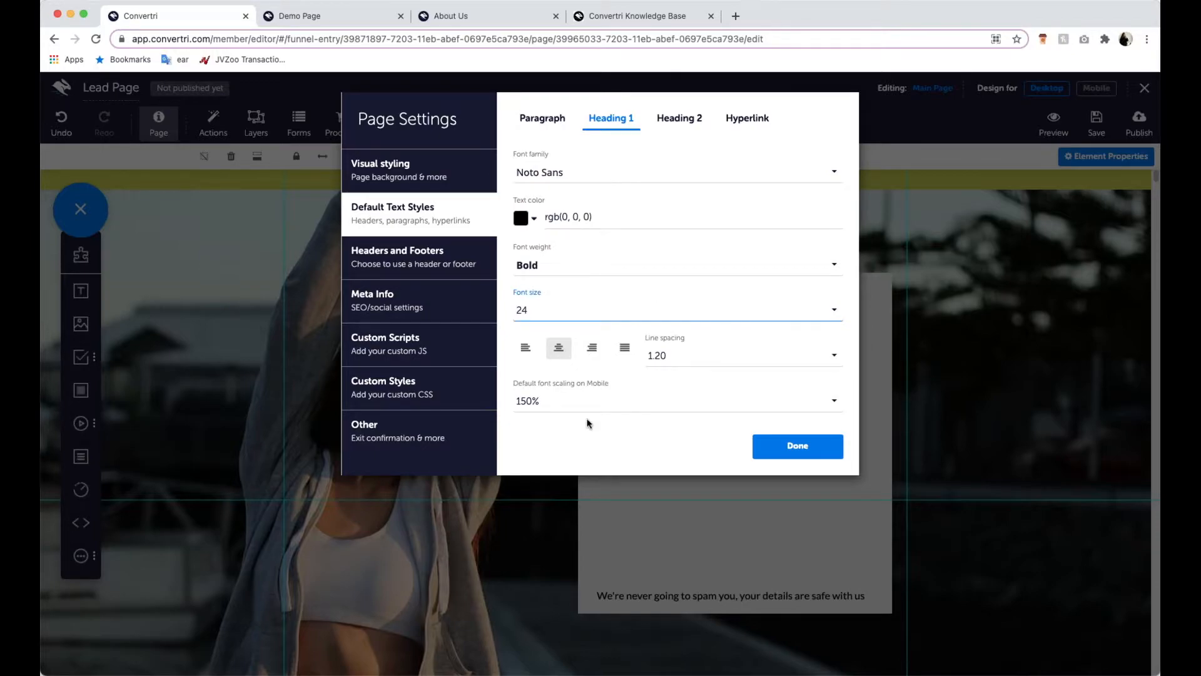
- Set the Heading 1 style's default mobile font scaling to 140% and close the page settings
click(590, 402)
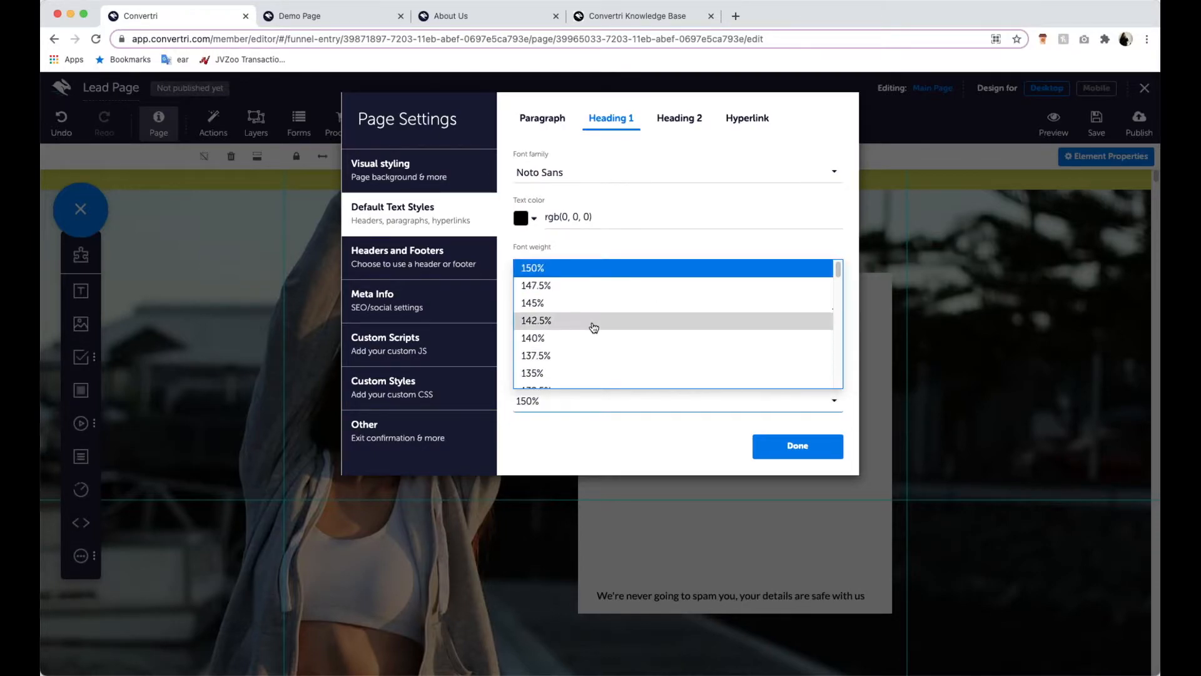
click(595, 341)
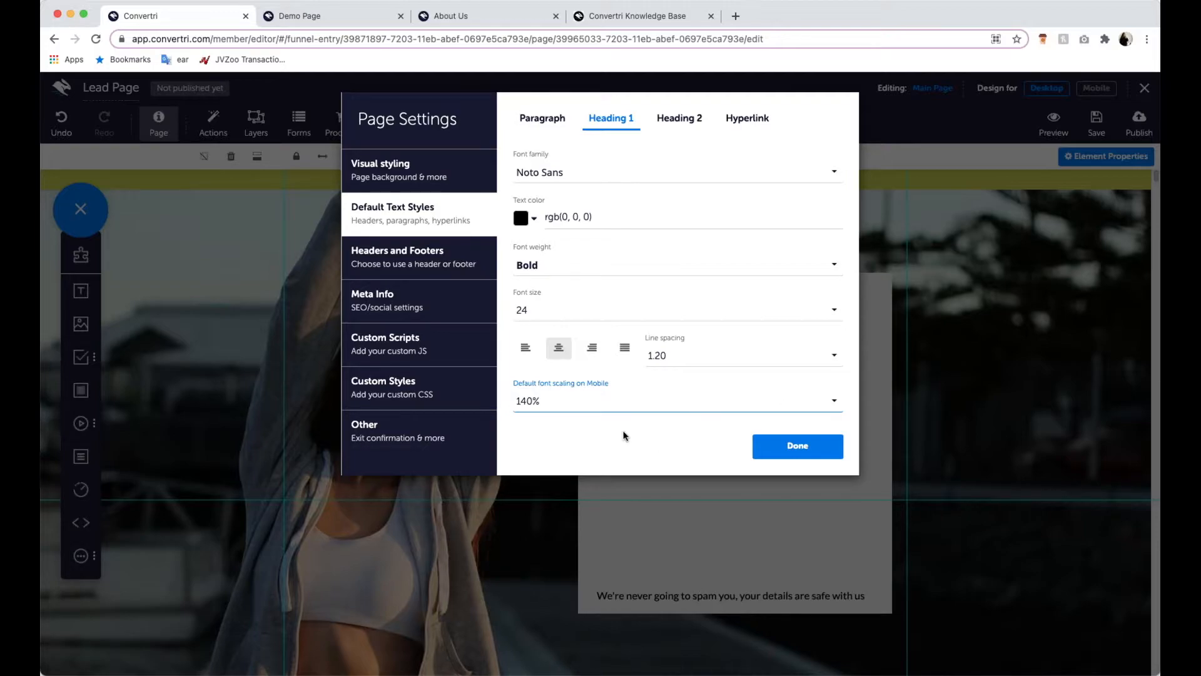
click(769, 451)
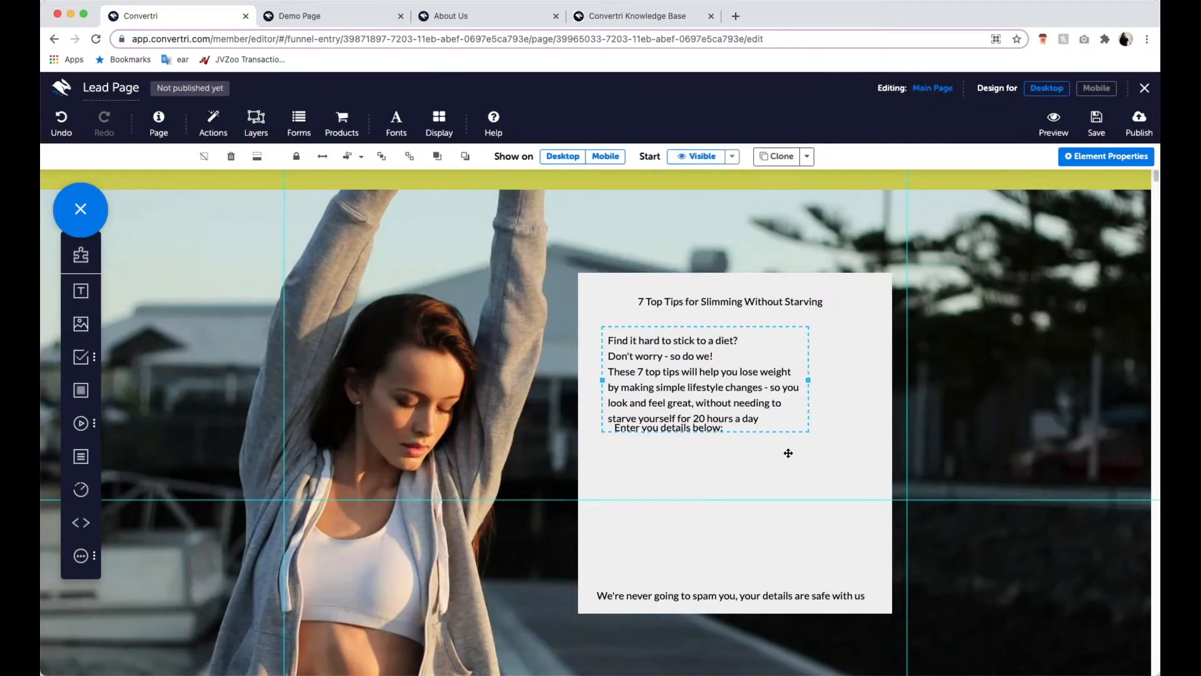
- Apply the Heading 1 style to the panel title "7 Top Tips for Slimming Without Starving"
drag(711, 328, 712, 324)
click(709, 351)
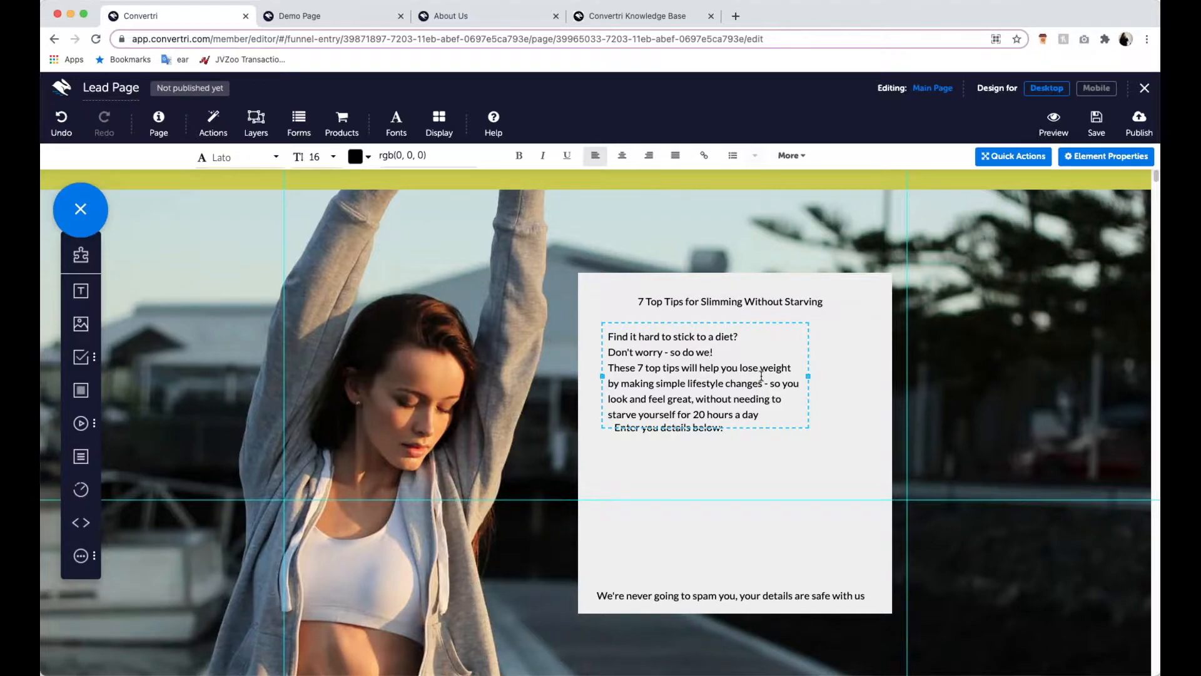
click(811, 301)
drag(828, 302, 648, 319)
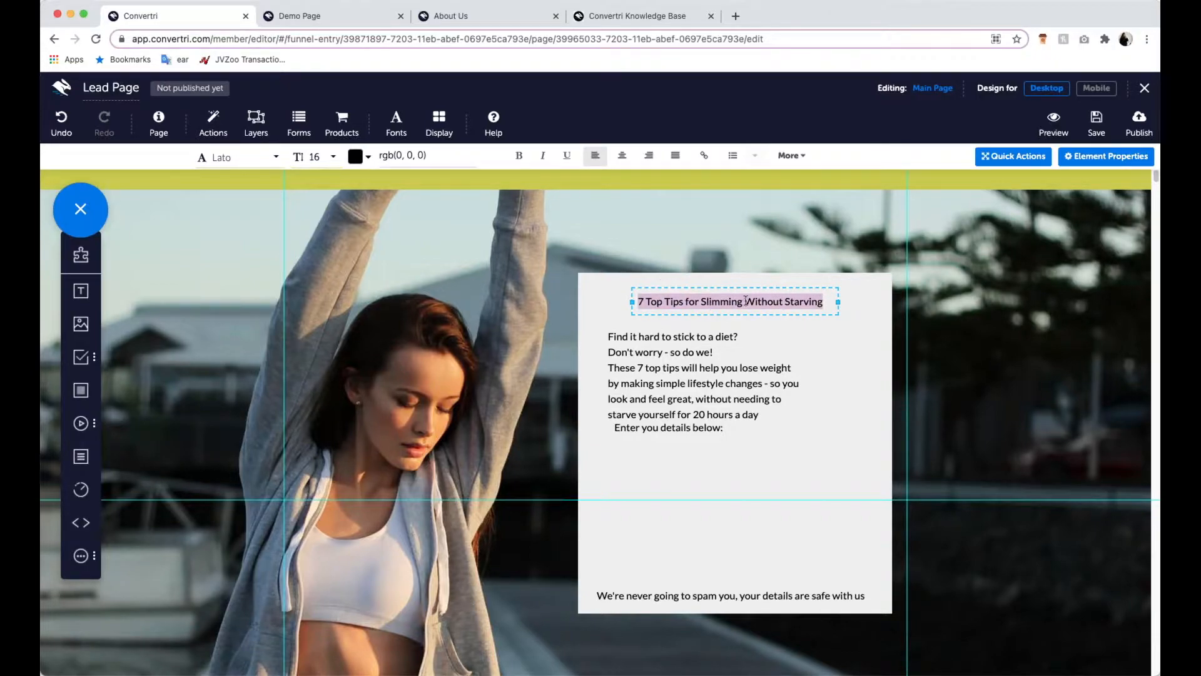
click(801, 160)
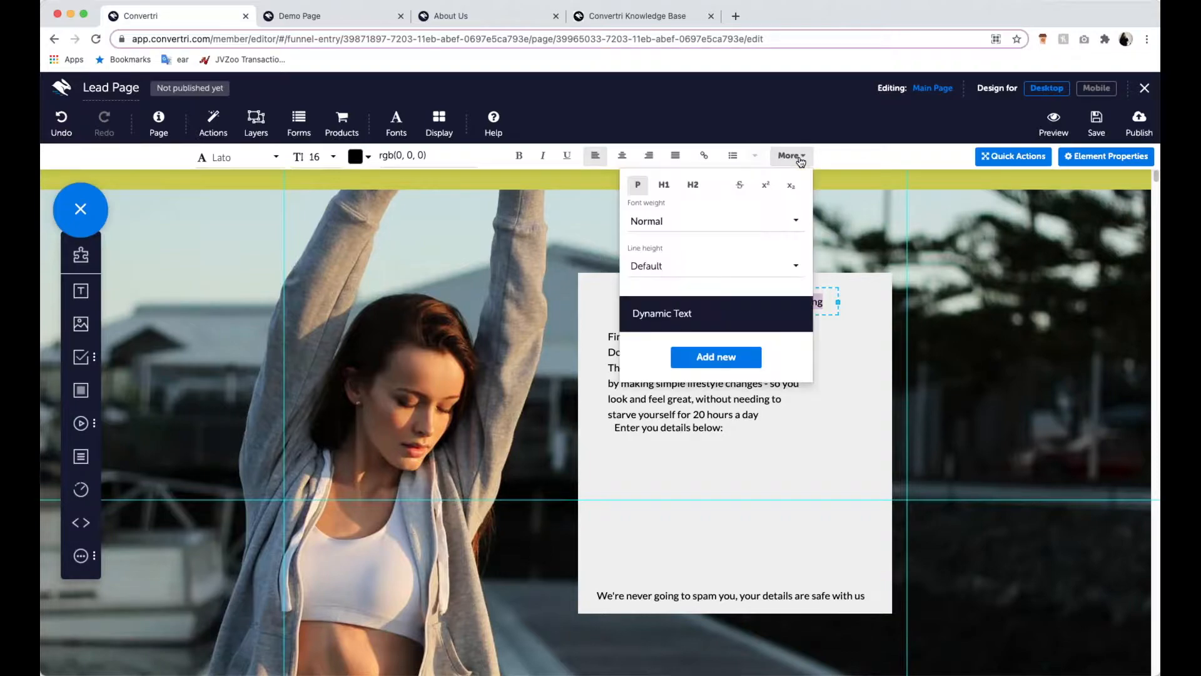
click(667, 186)
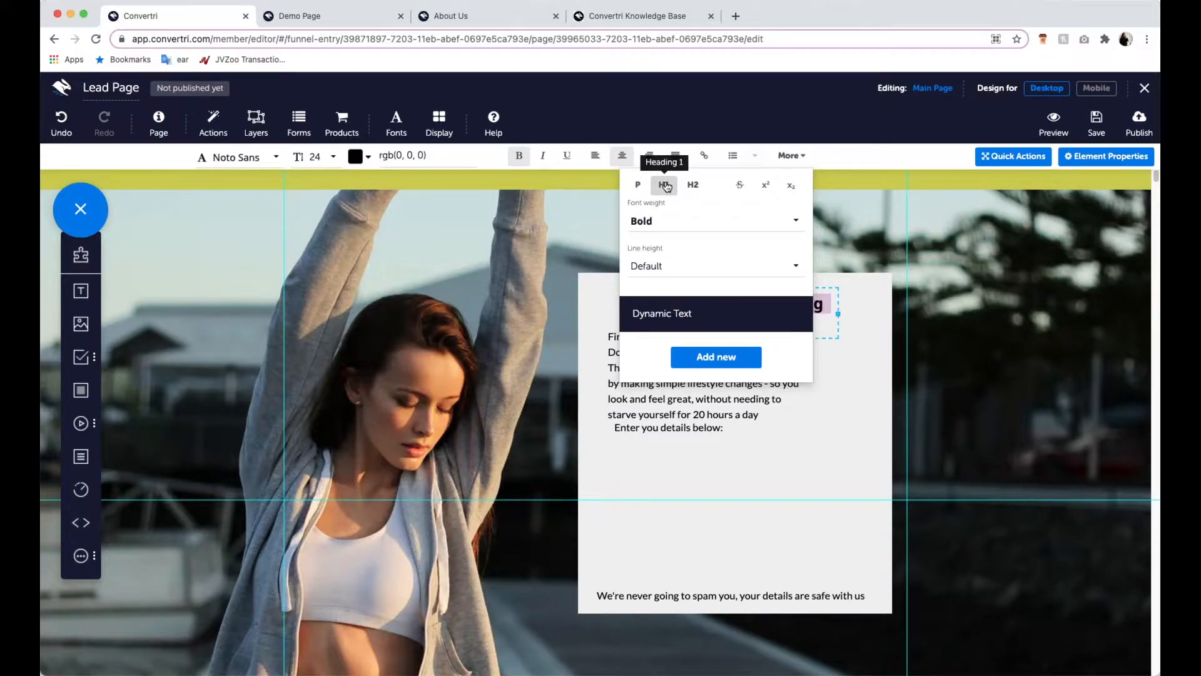
click(845, 319)
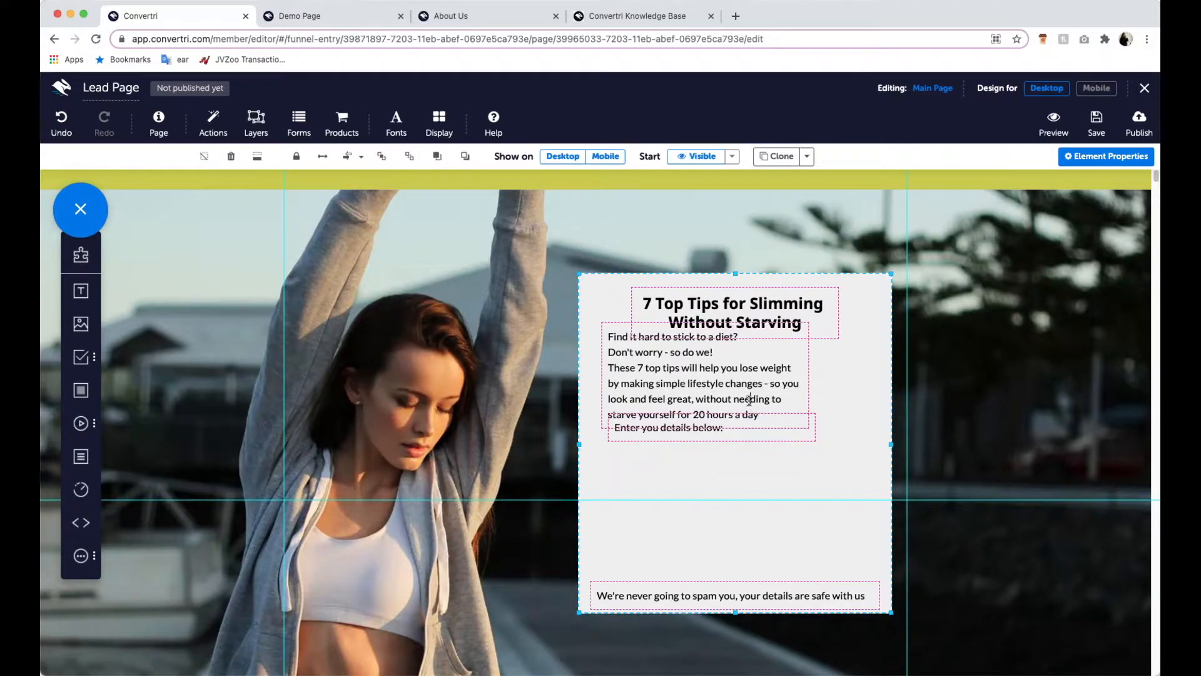
- Space out the panel's text by moving "Enter you details below:" and the body paragraph down and the title up
click(748, 402)
click(851, 371)
click(615, 326)
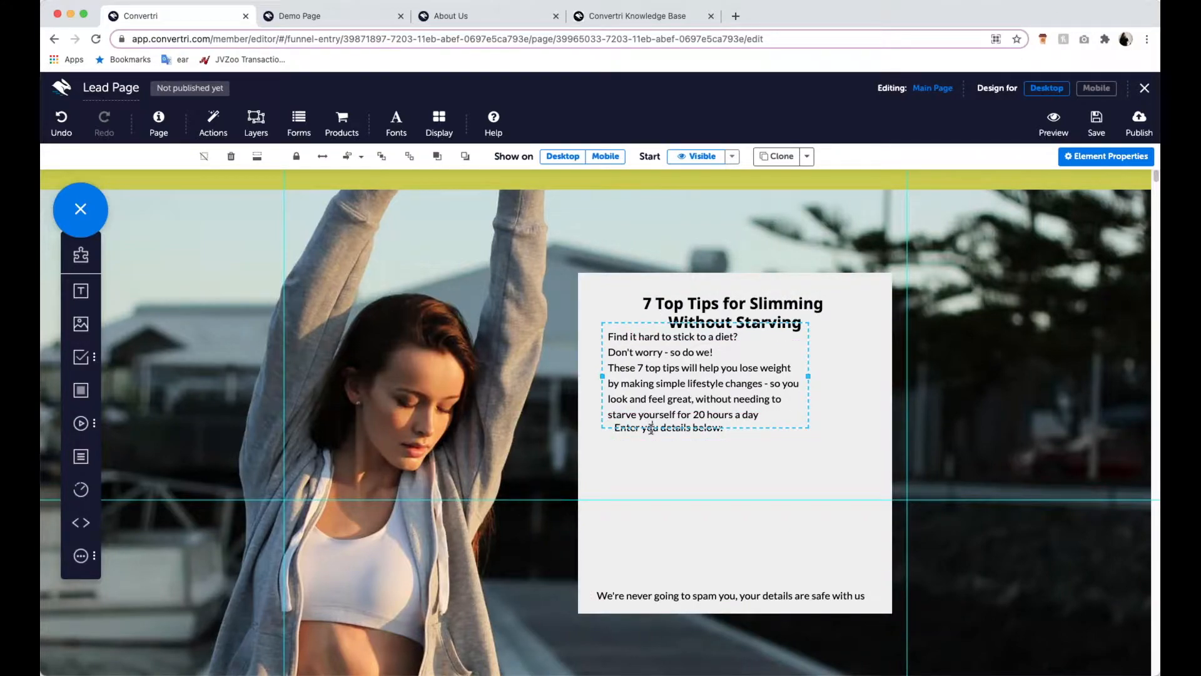
click(649, 426)
drag(650, 427, 650, 448)
click(651, 414)
click(652, 428)
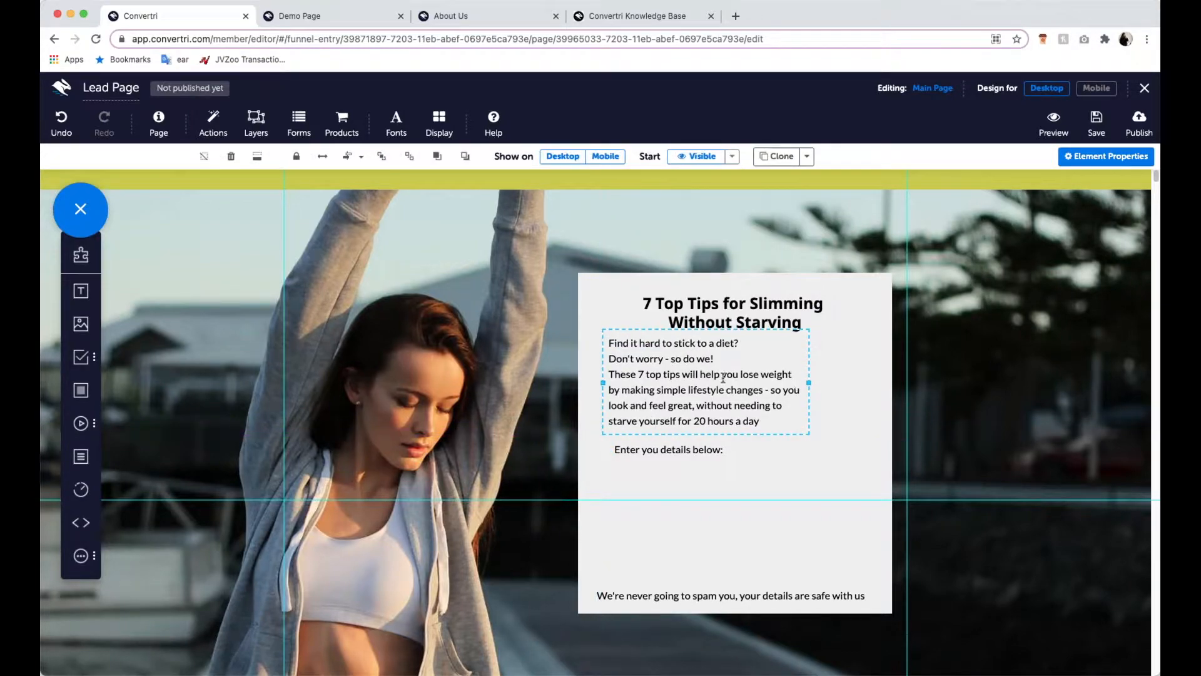
click(755, 301)
click(794, 157)
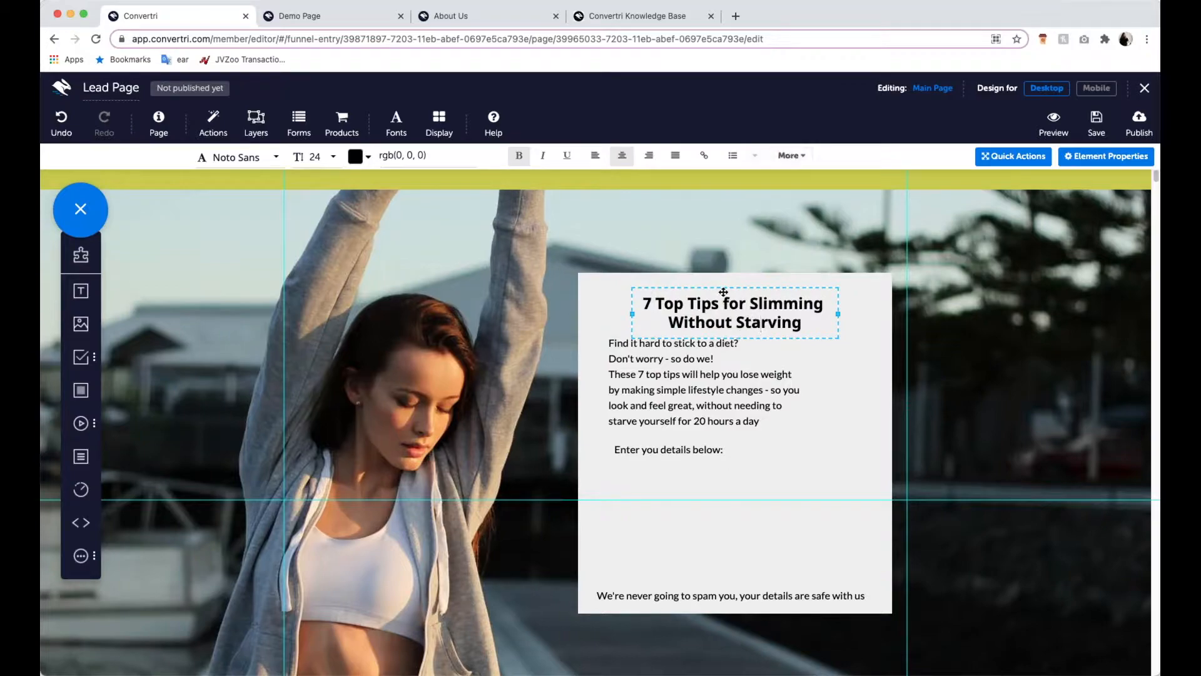
click(721, 282)
click(790, 495)
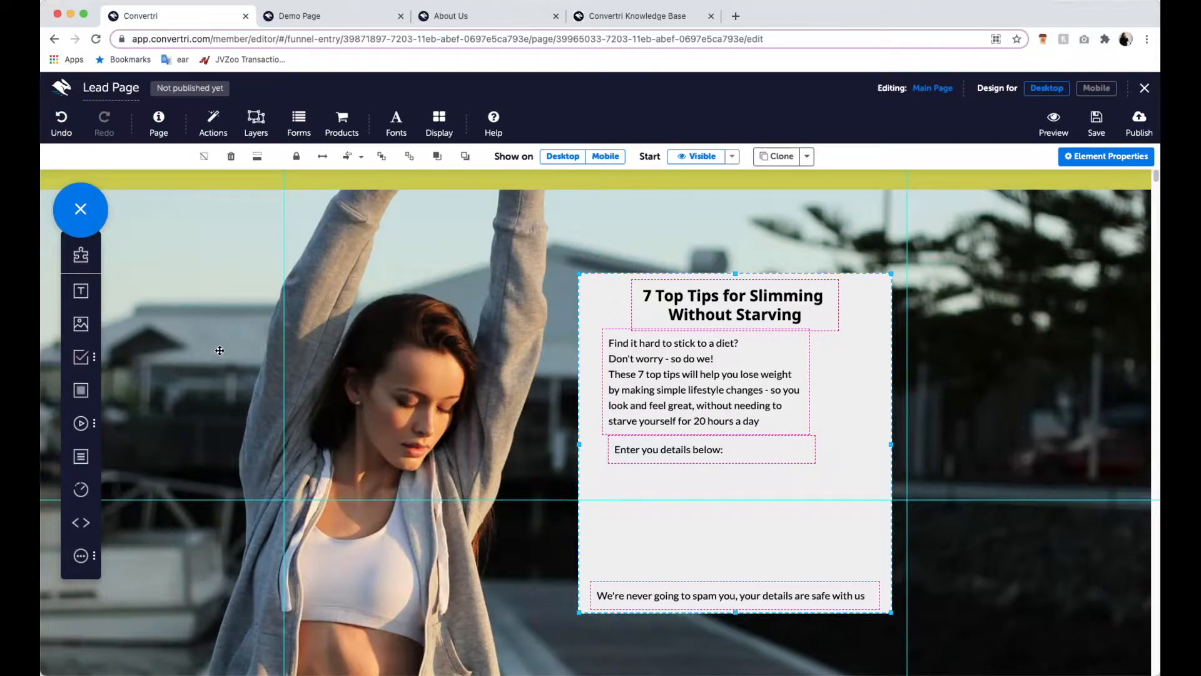
- Add First Name, Email and Submit form elements stacked below "Enter you details below:" in the content panel
click(78, 361)
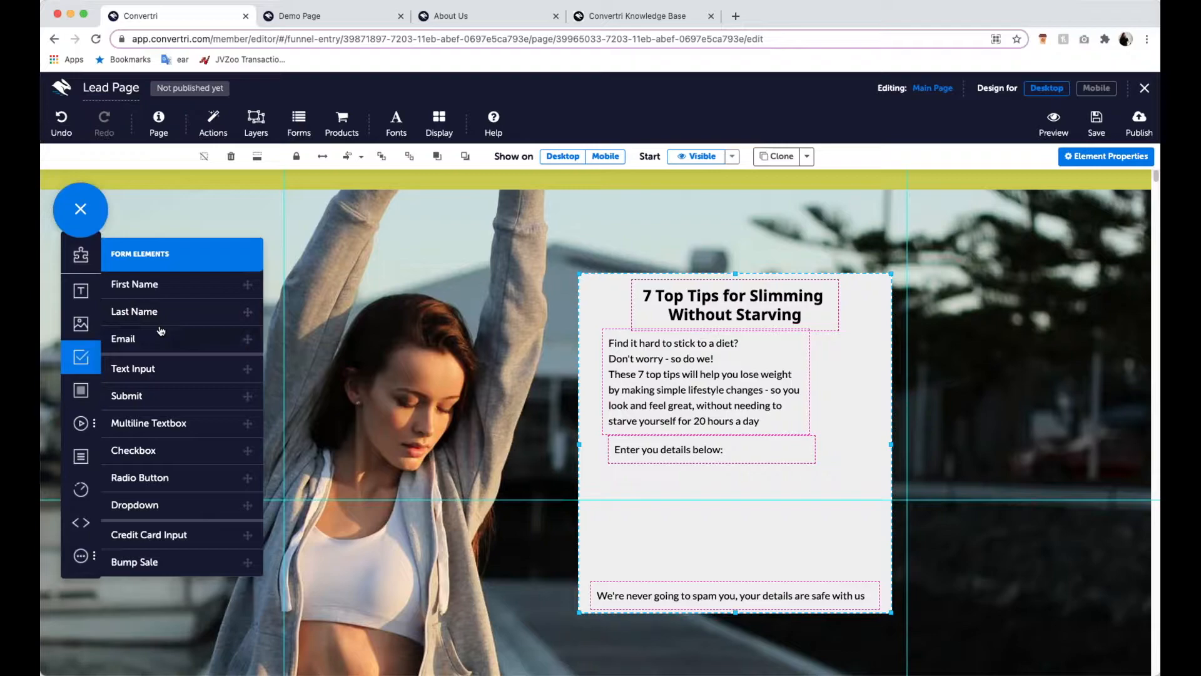
drag(161, 291, 660, 481)
click(214, 349)
drag(204, 401, 729, 558)
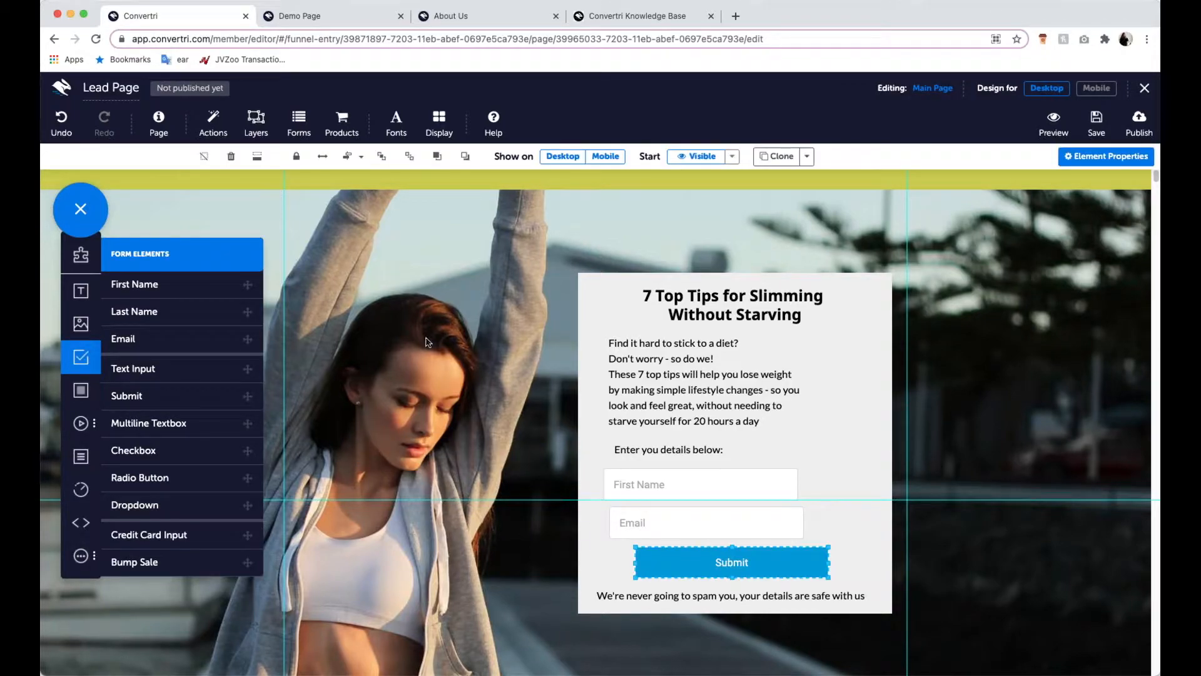
click(345, 259)
click(715, 542)
click(721, 563)
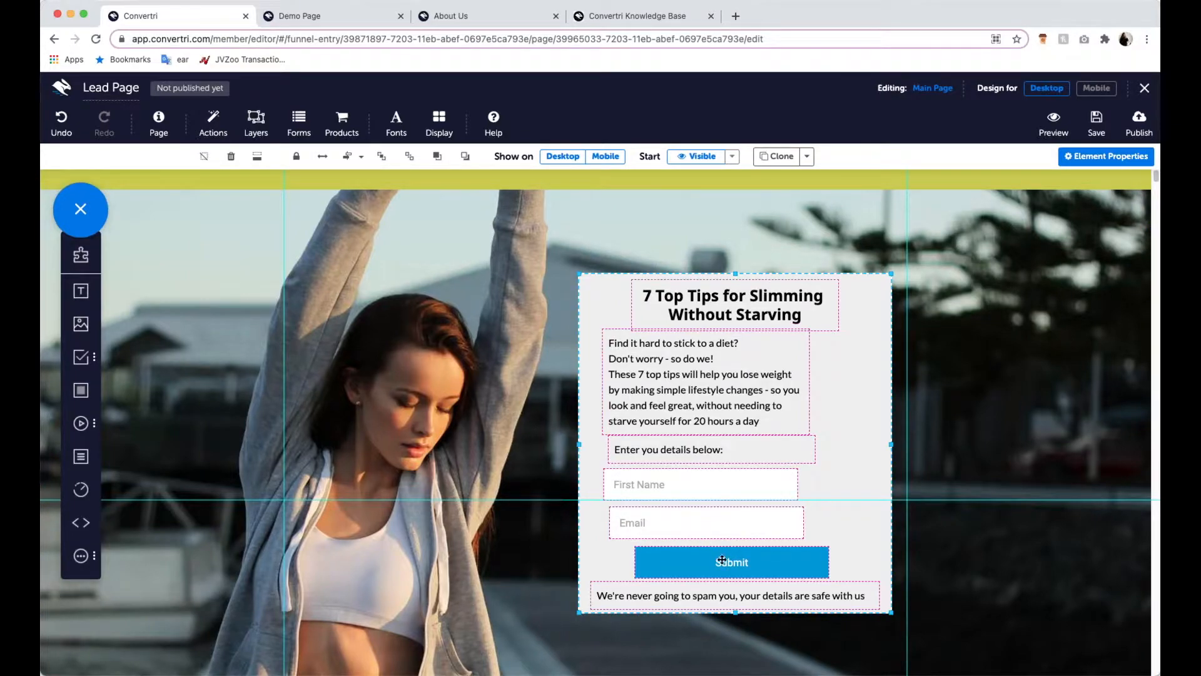
- Select the First Name and Email fields together and set their font family to Lato
click(684, 490)
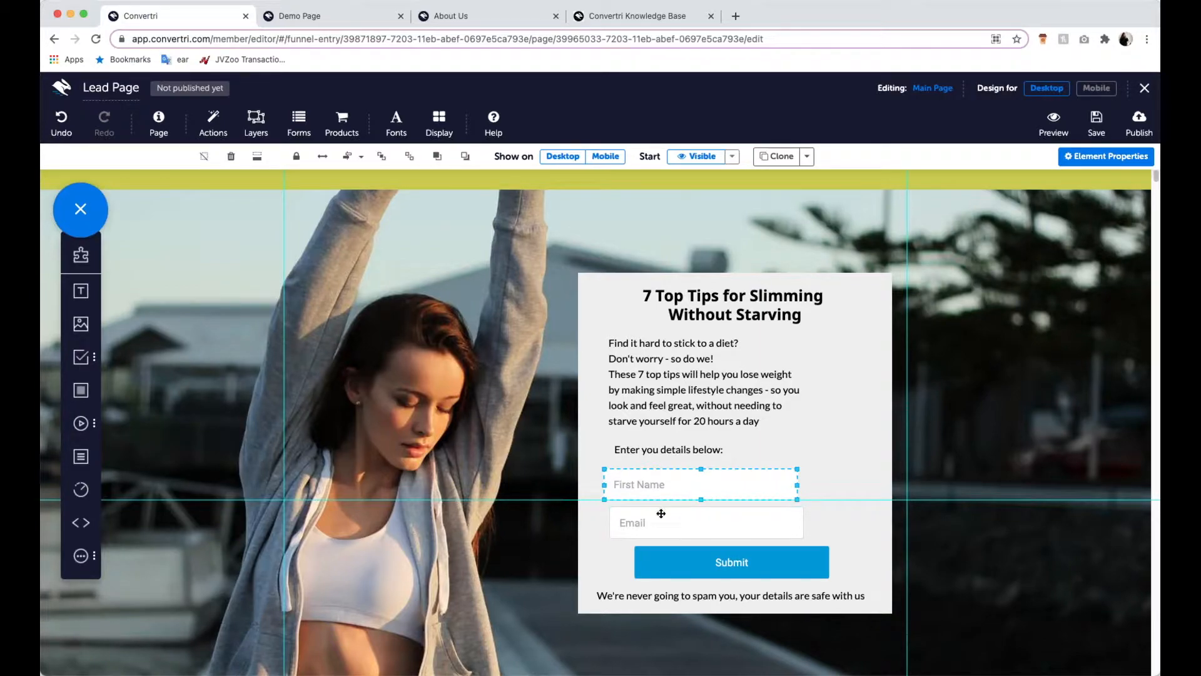
drag(664, 521, 663, 522)
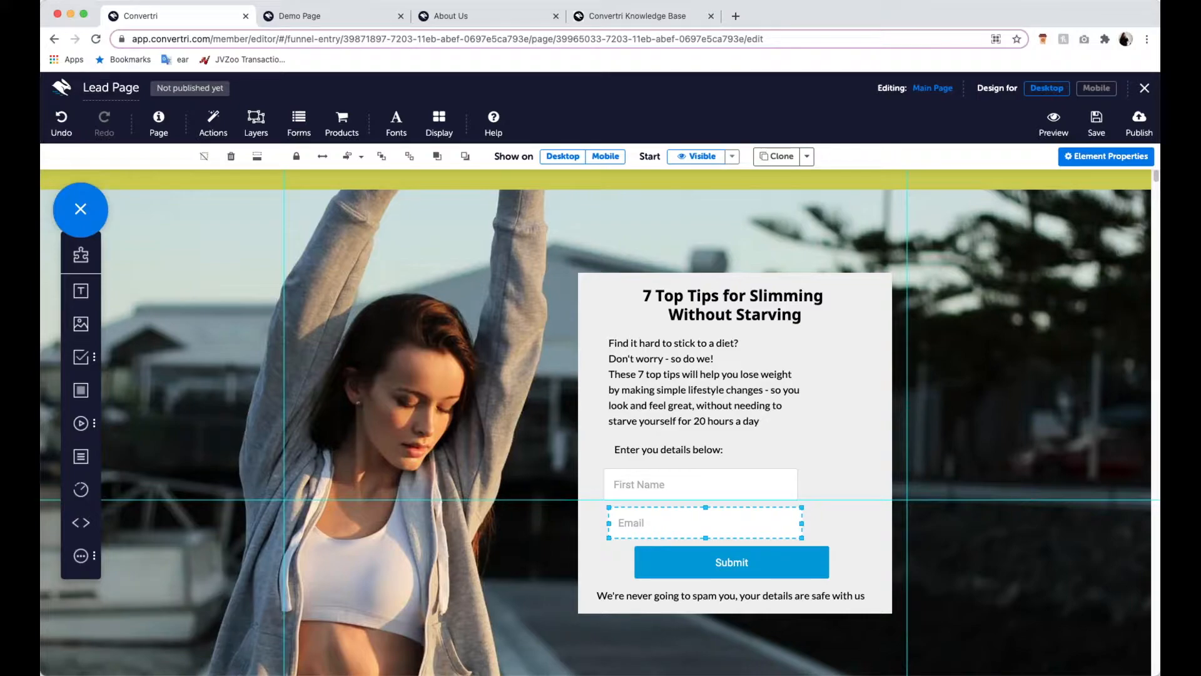
click(653, 392)
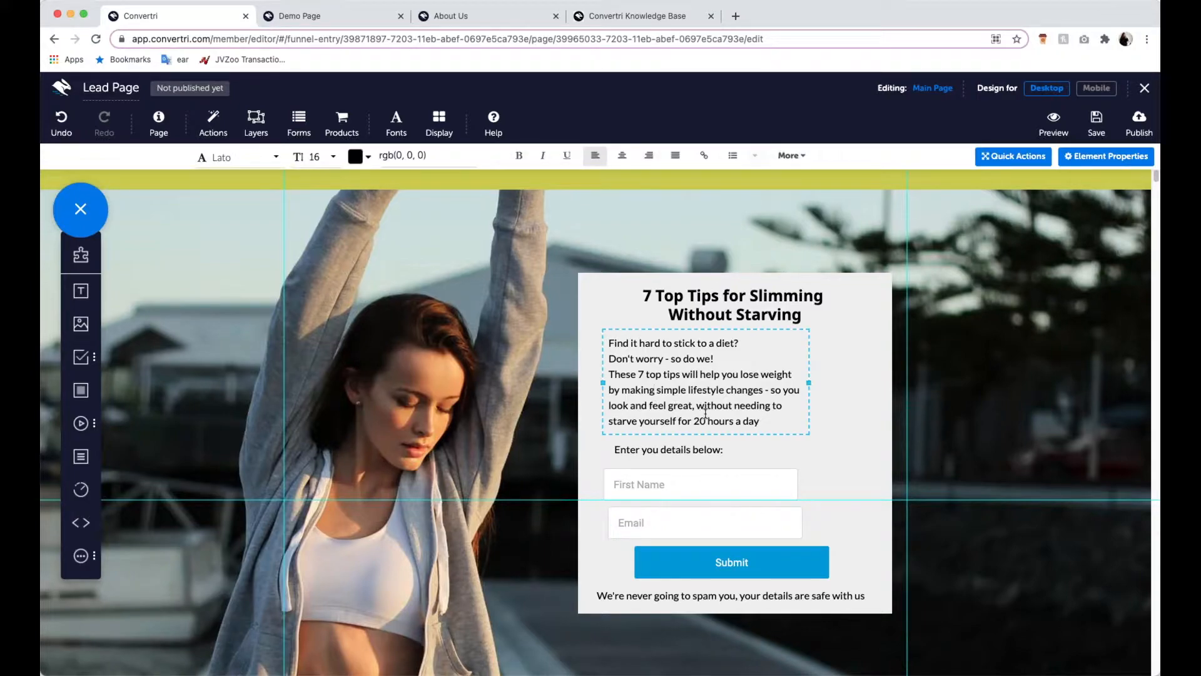
click(697, 483)
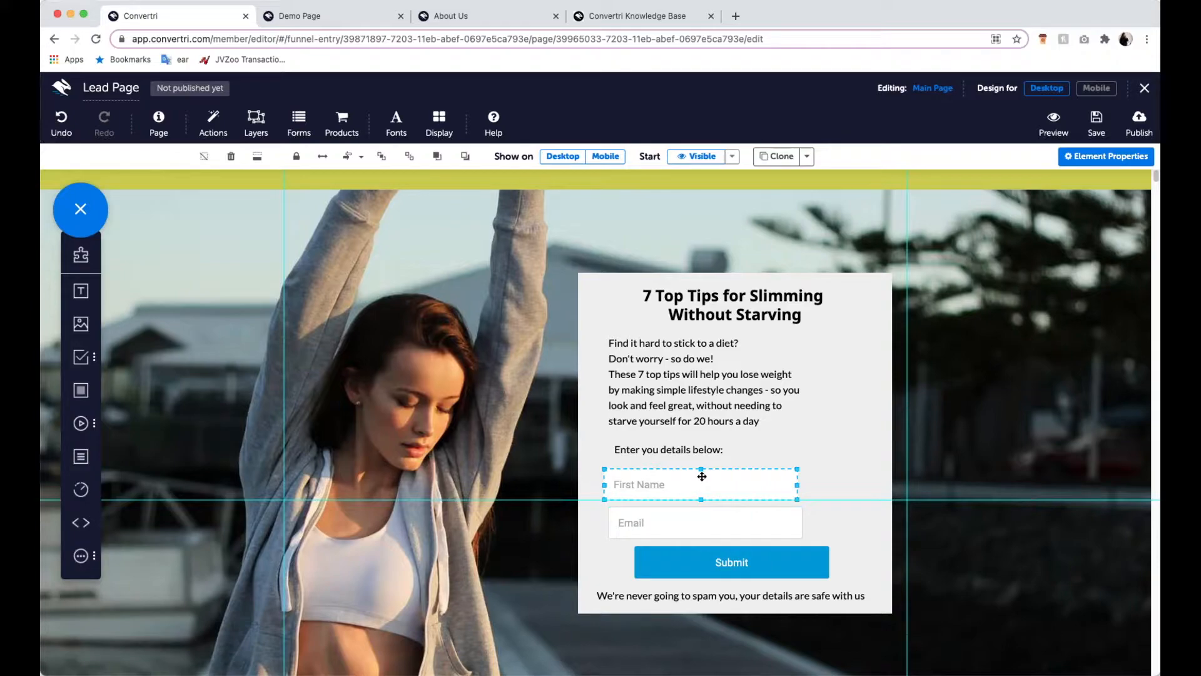
shift+click(708, 519)
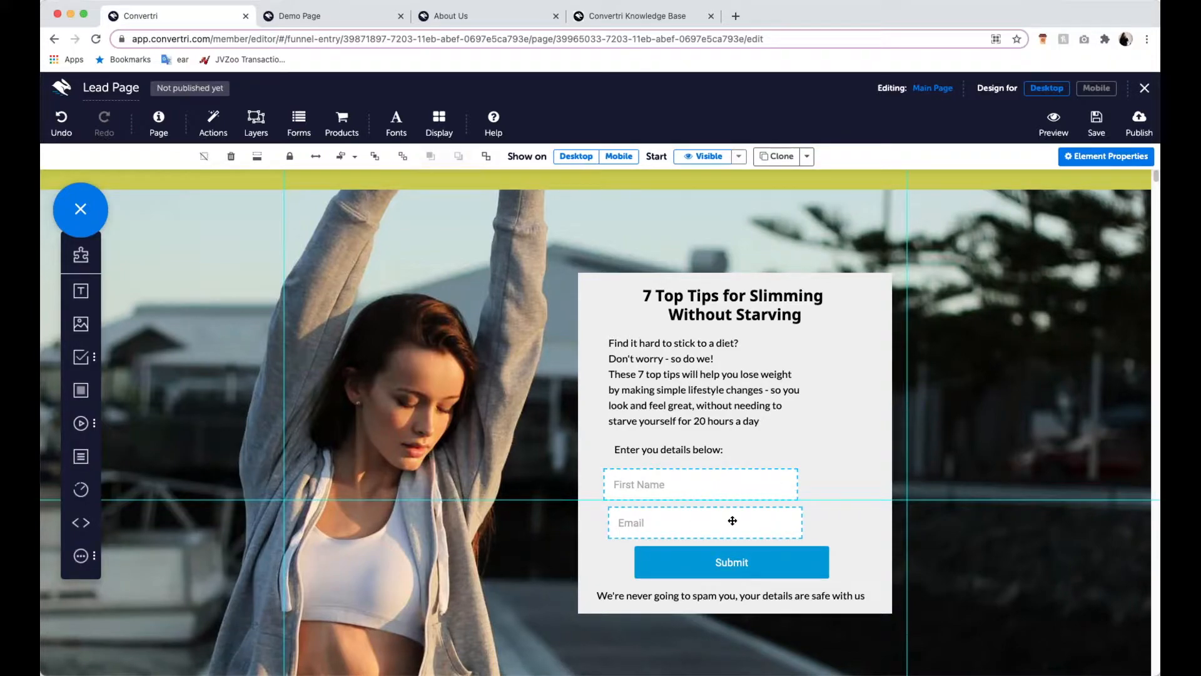
click(1081, 158)
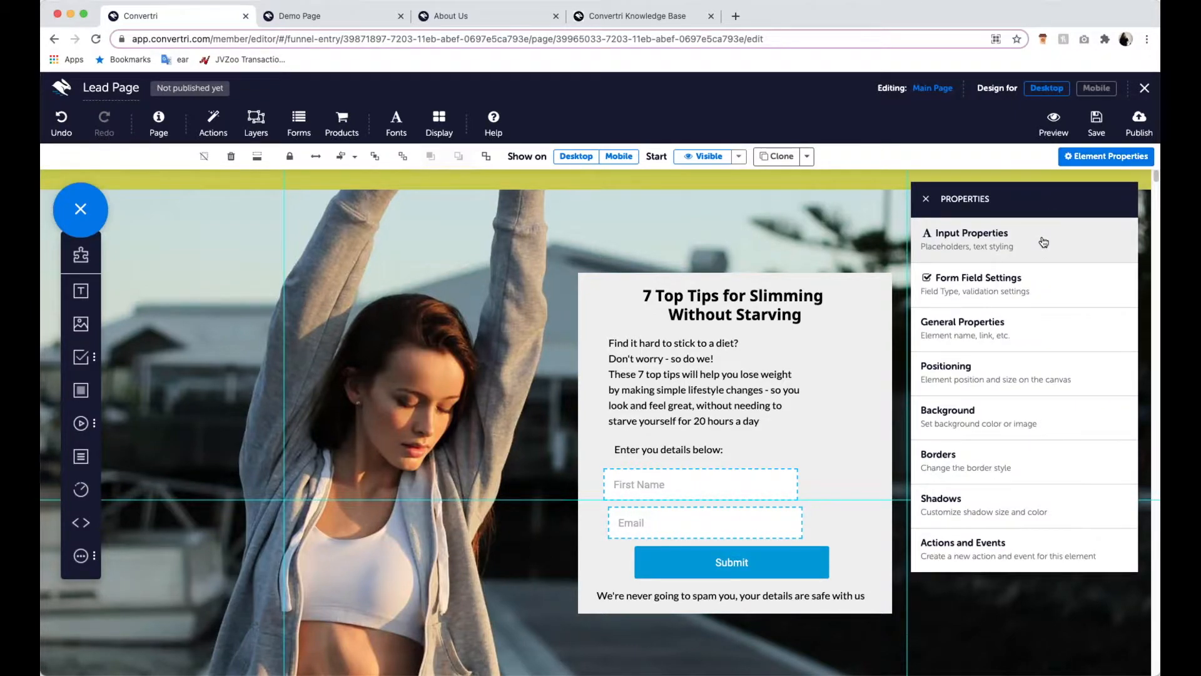
click(967, 239)
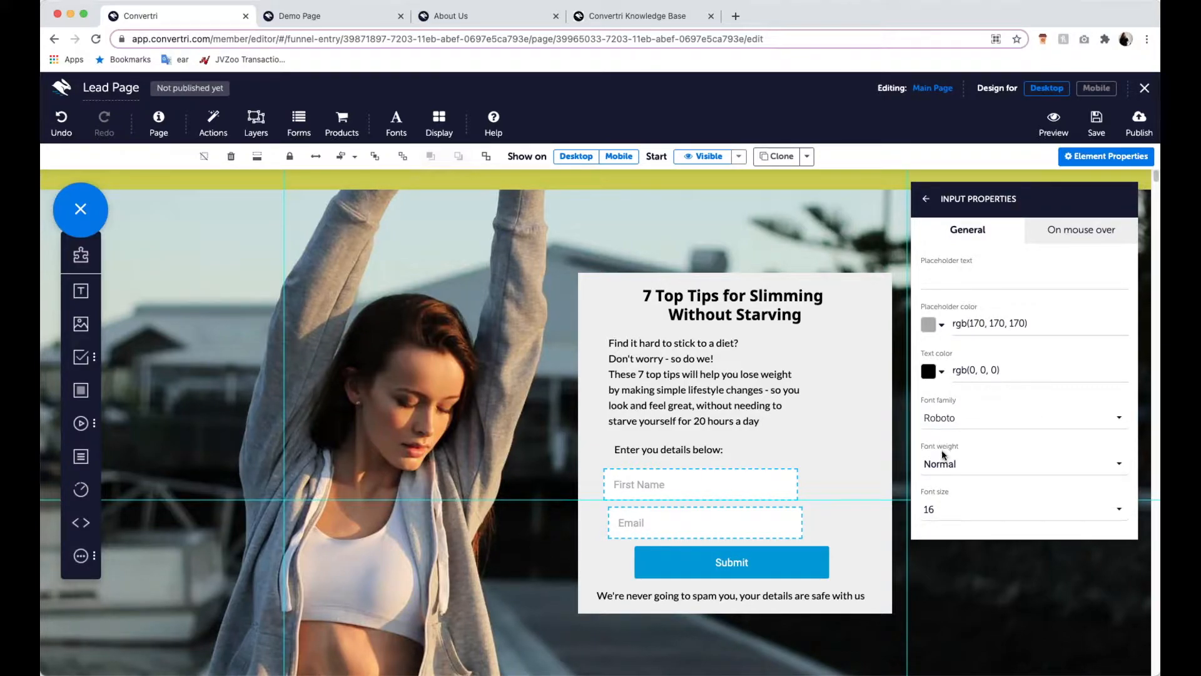
click(966, 421)
text(la)
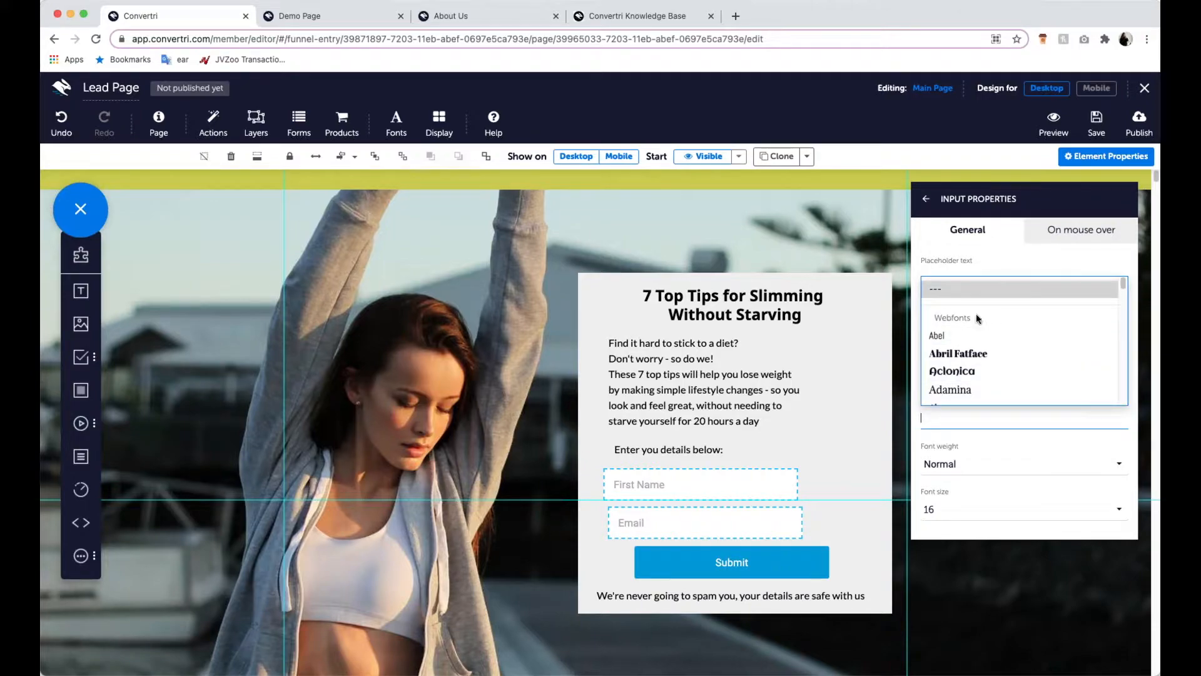
text(to)
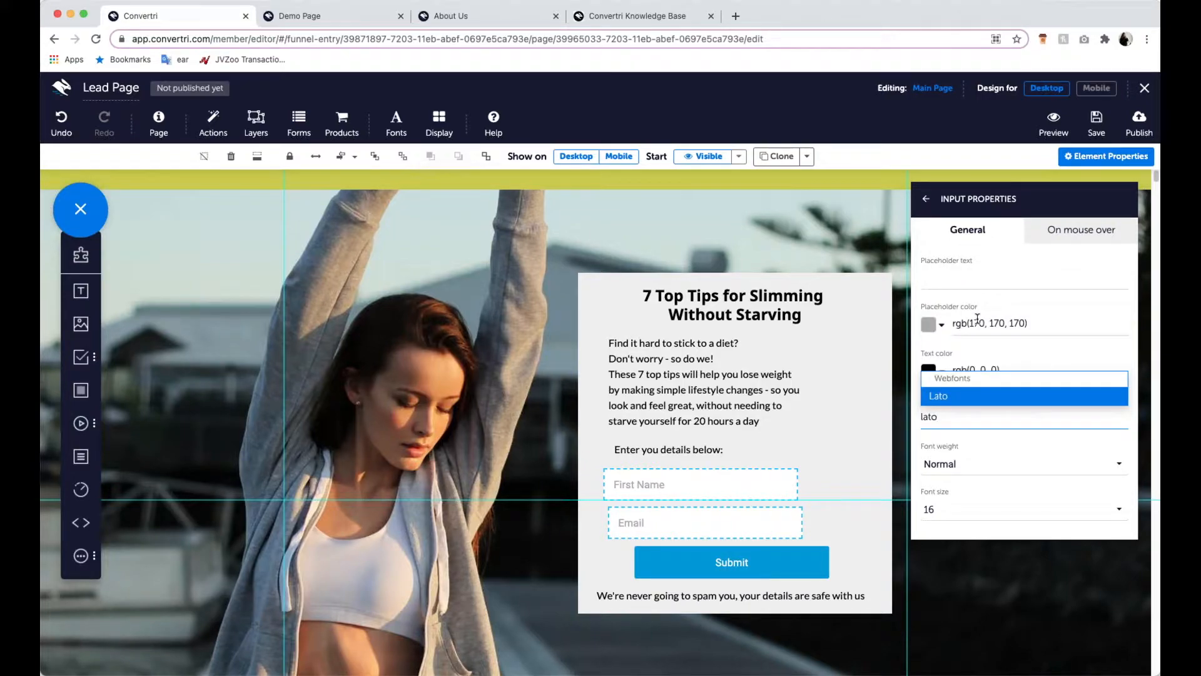
click(982, 397)
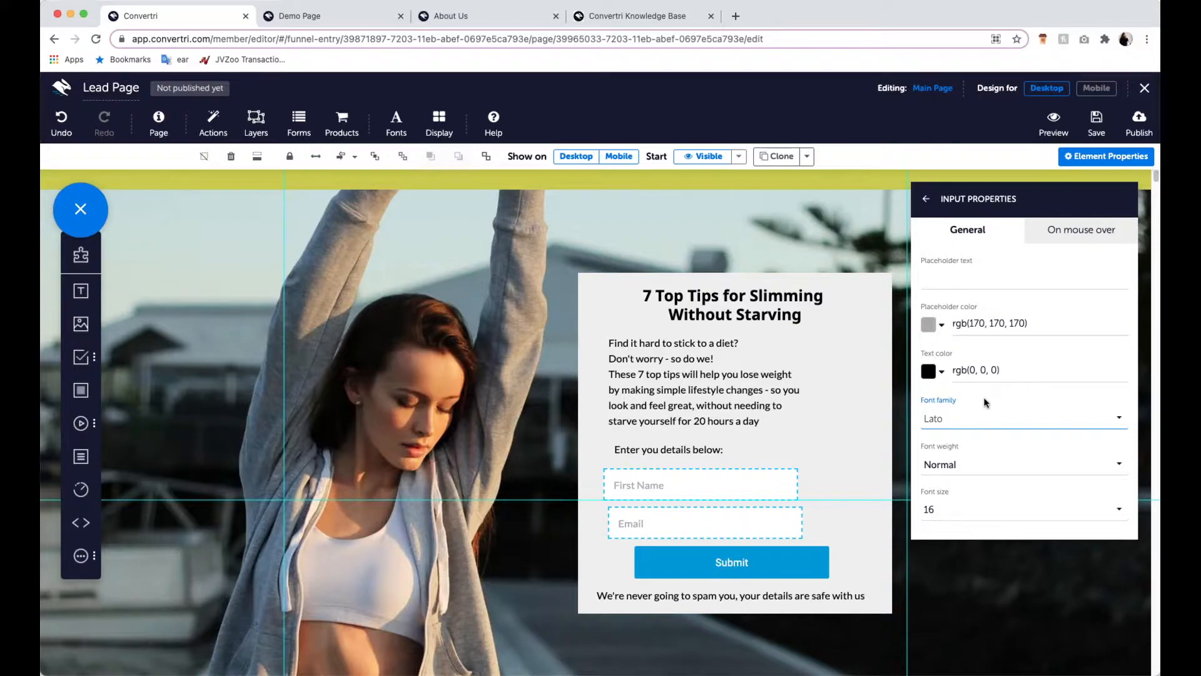
- Set the font size of the First Name and Email fields to 22
click(977, 509)
scroll(980, 481, down, 3)
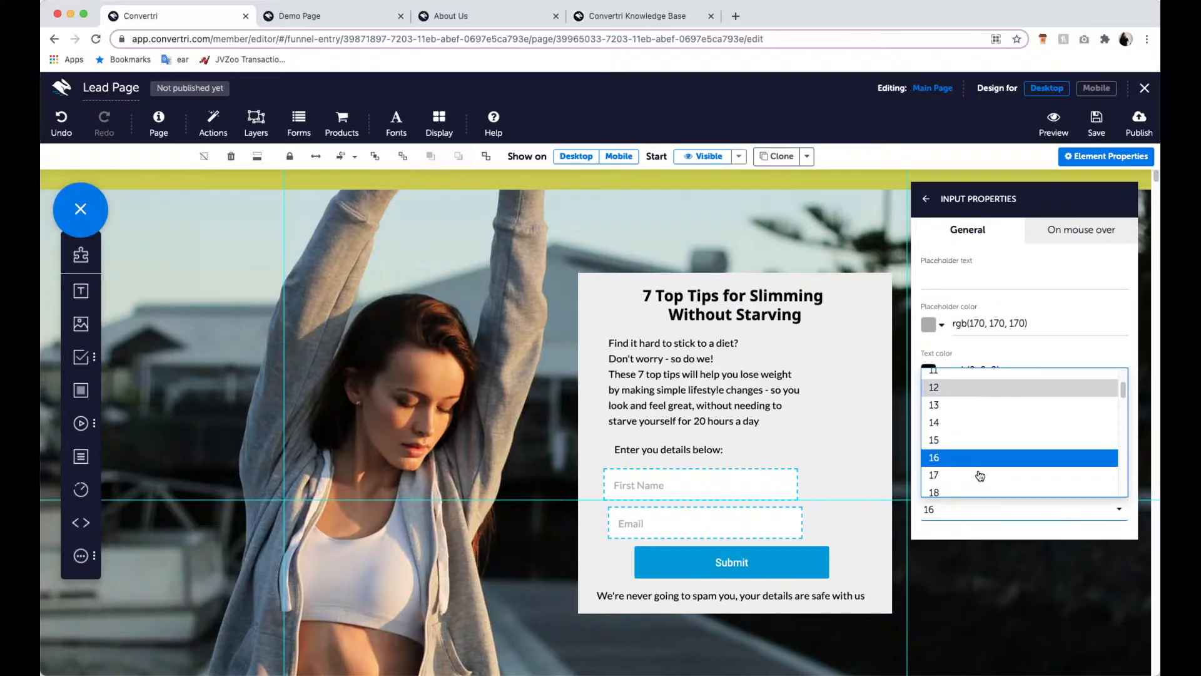
click(974, 467)
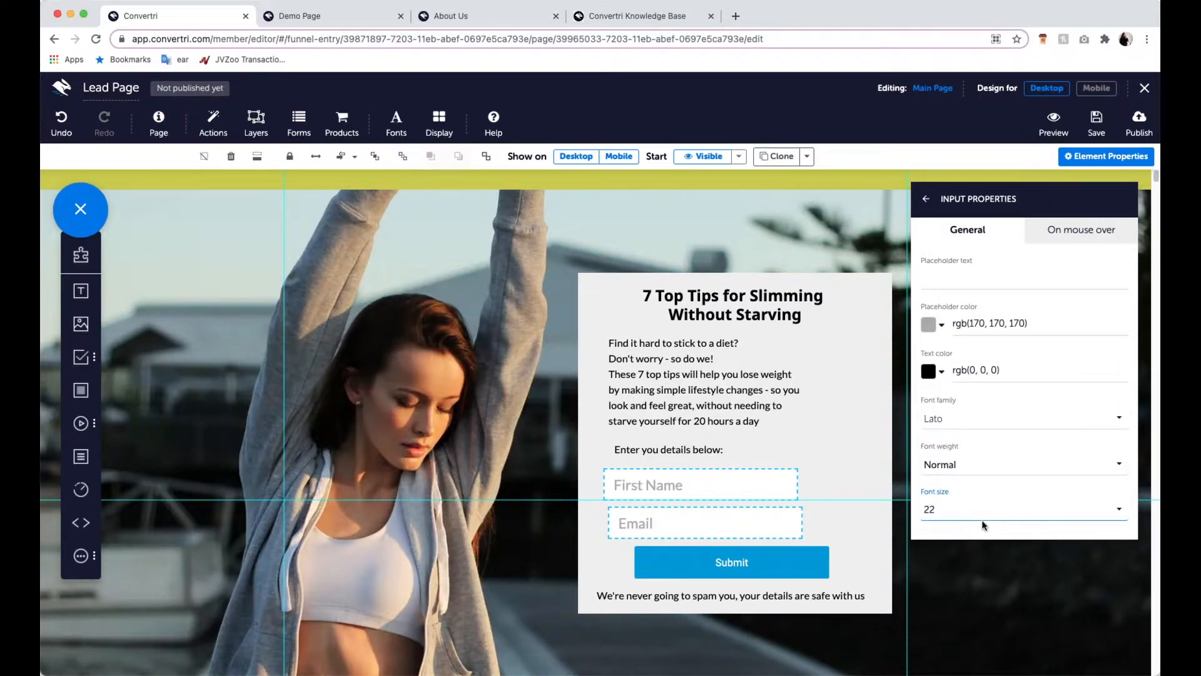
click(926, 200)
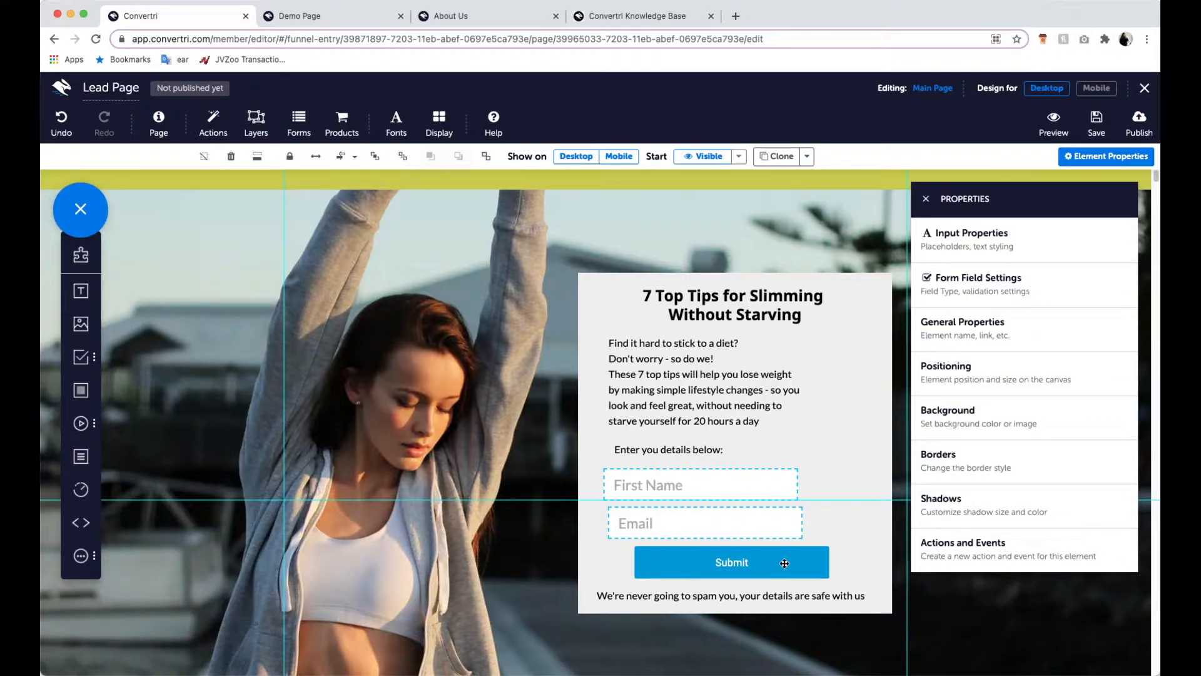
- Set the Submit button's text to Bold with a font size of 22
click(783, 560)
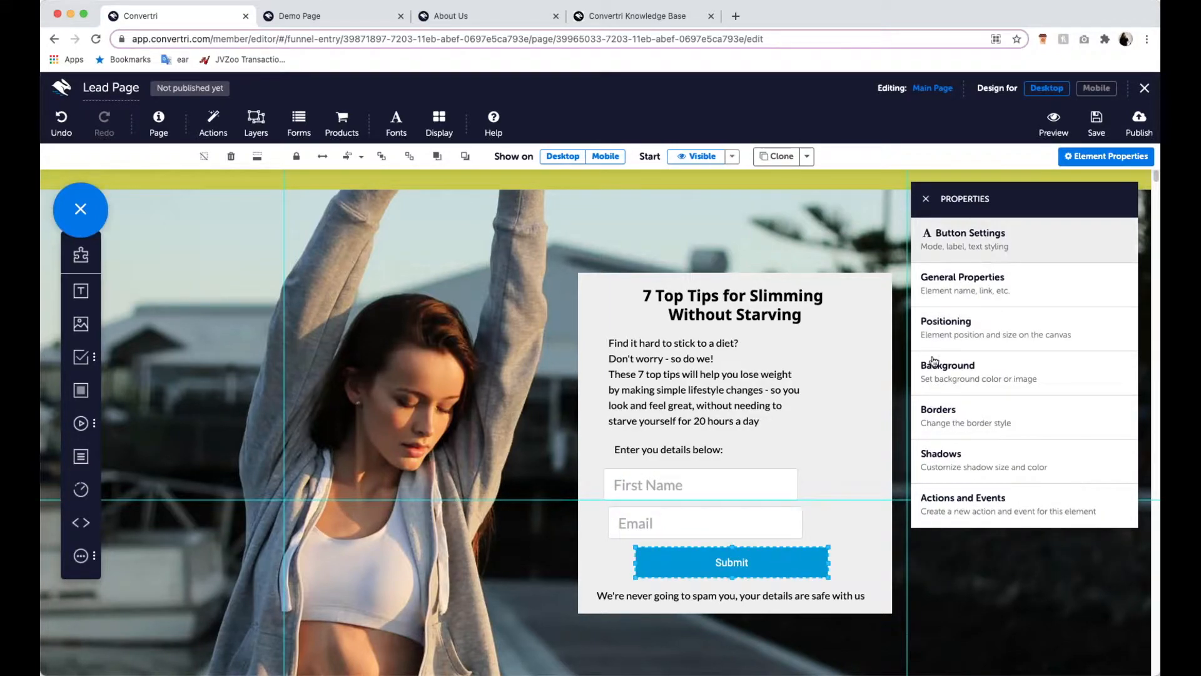
click(1014, 248)
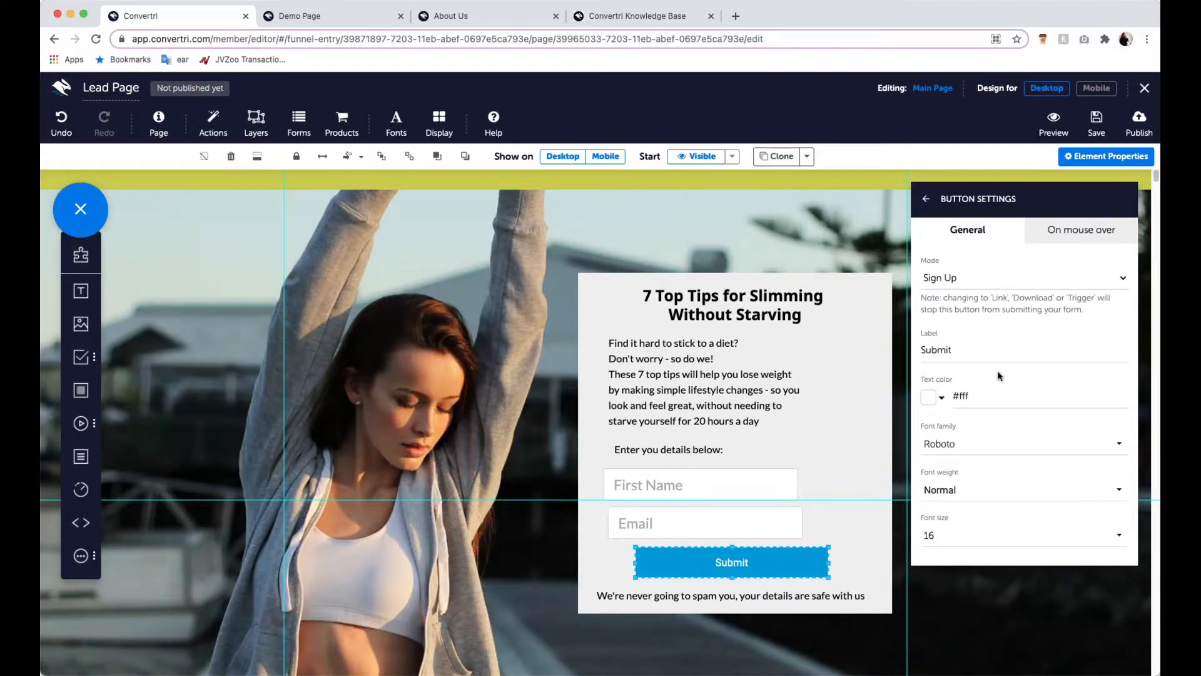
click(986, 496)
click(985, 447)
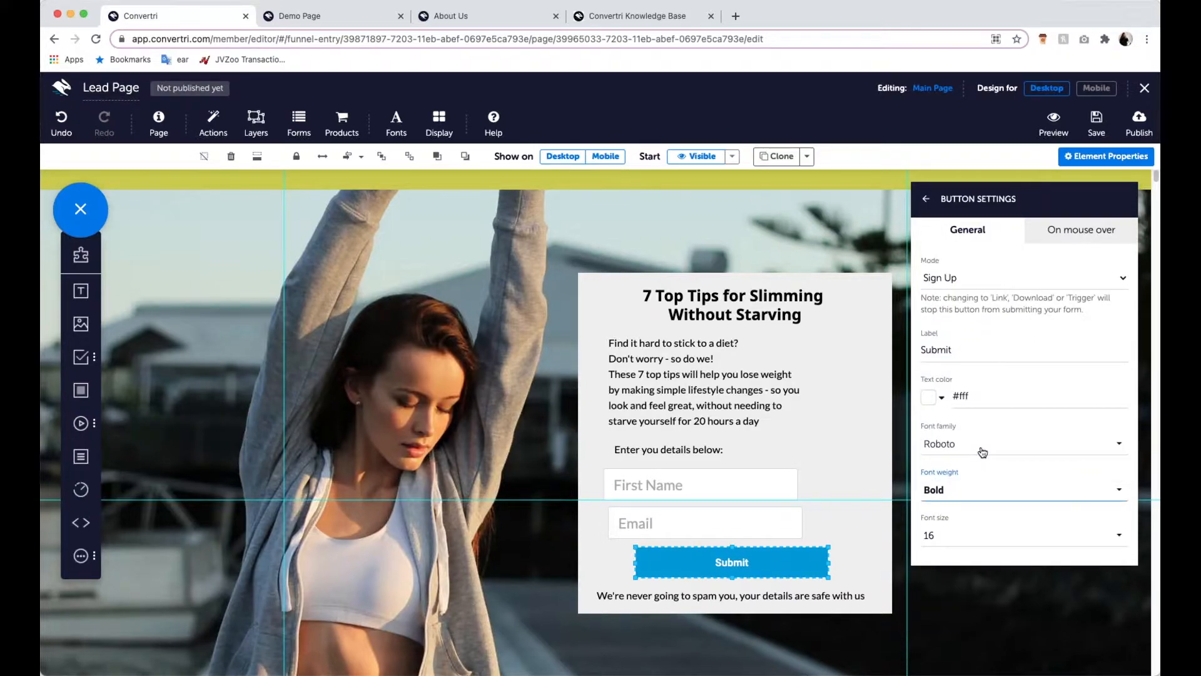
click(987, 542)
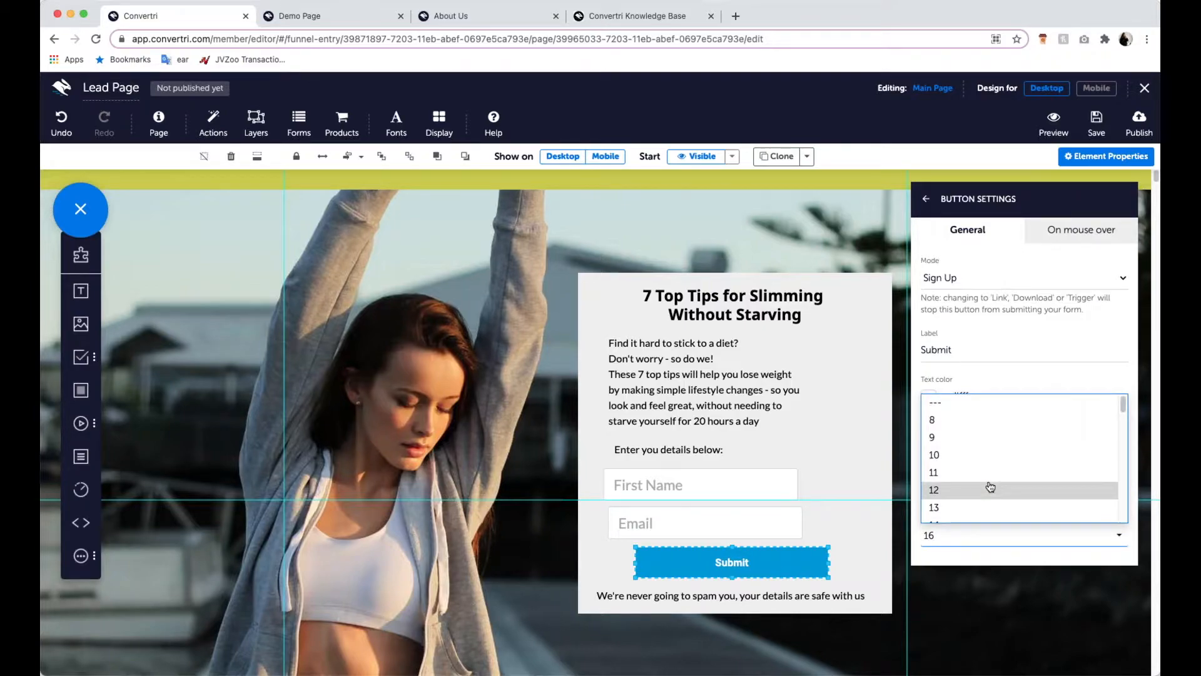
scroll(980, 497, down, 3)
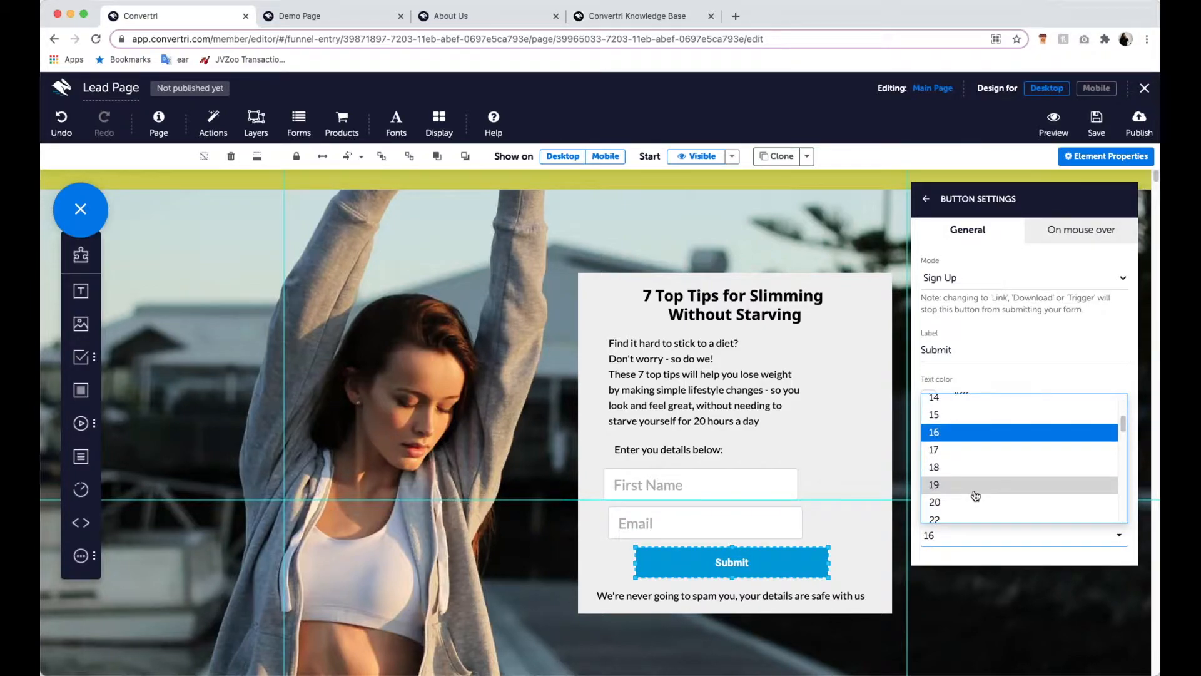
click(975, 500)
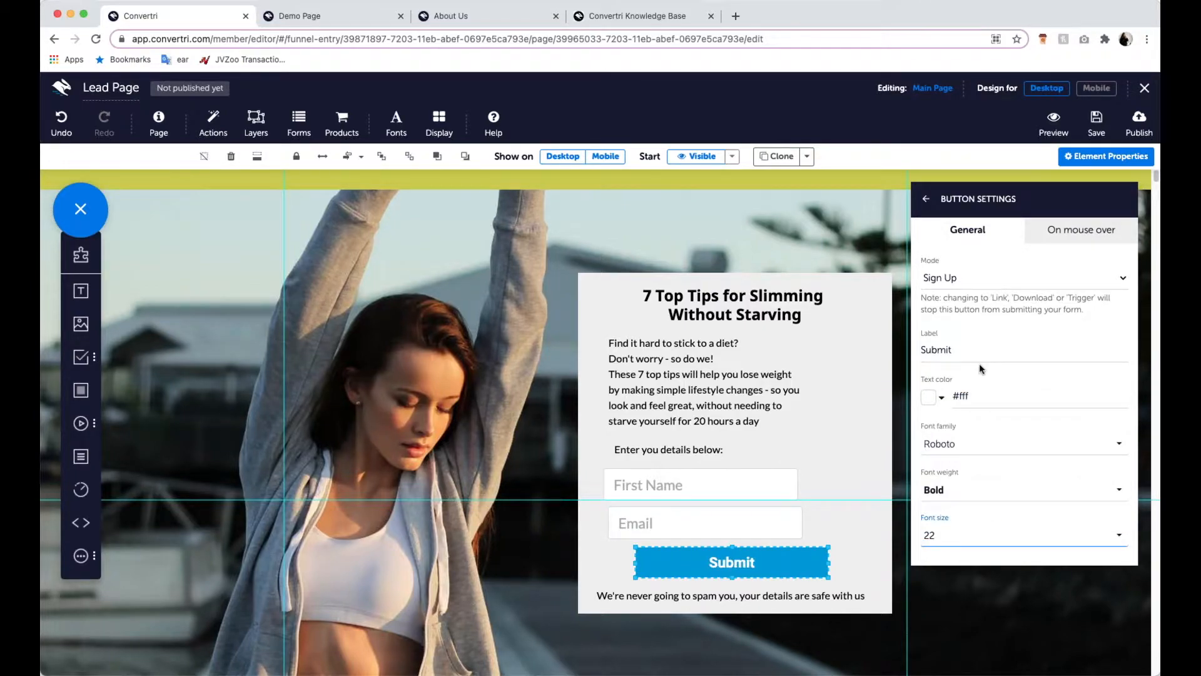
- Change the submit button's label to "Download Here"
double_click(957, 348)
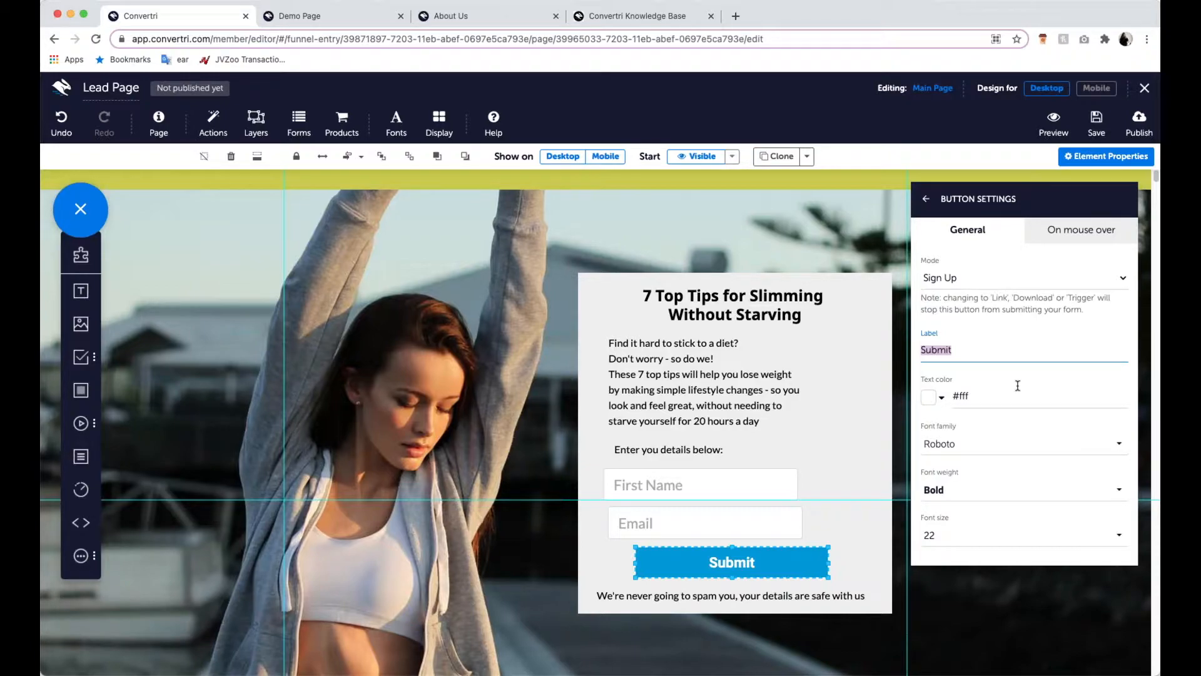
text(Download Here)
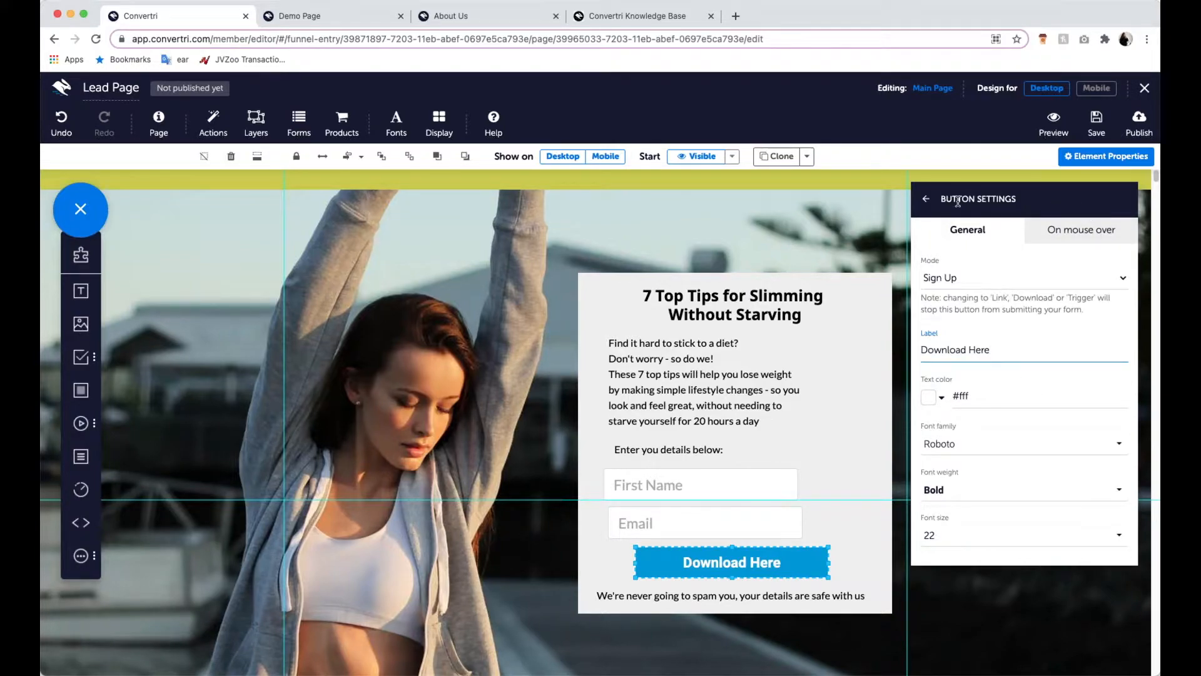
click(926, 199)
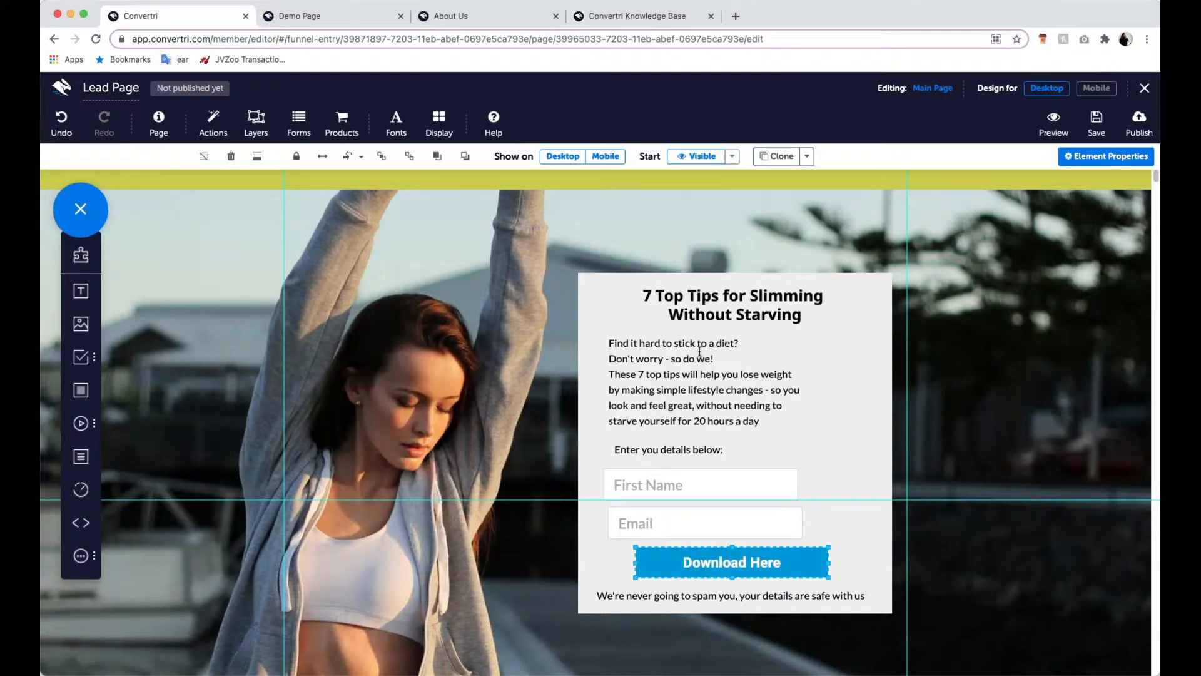
- Centre-align all elements inside the content panel horizontally within it
click(748, 341)
click(686, 311)
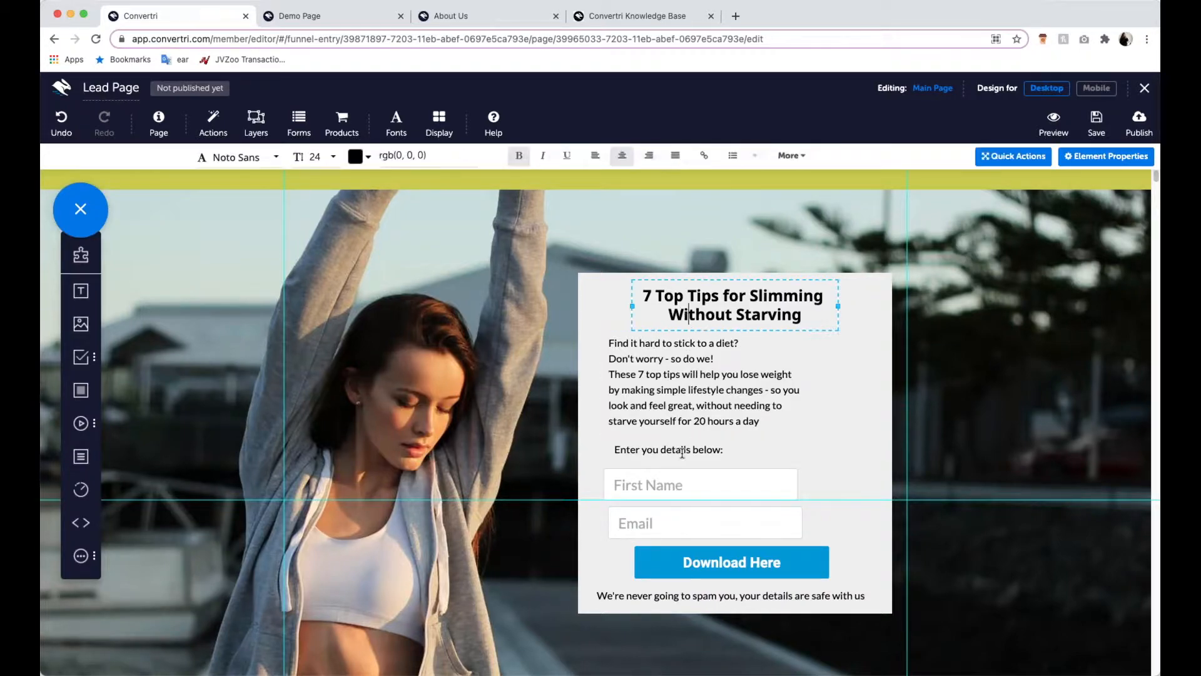
click(692, 450)
click(720, 486)
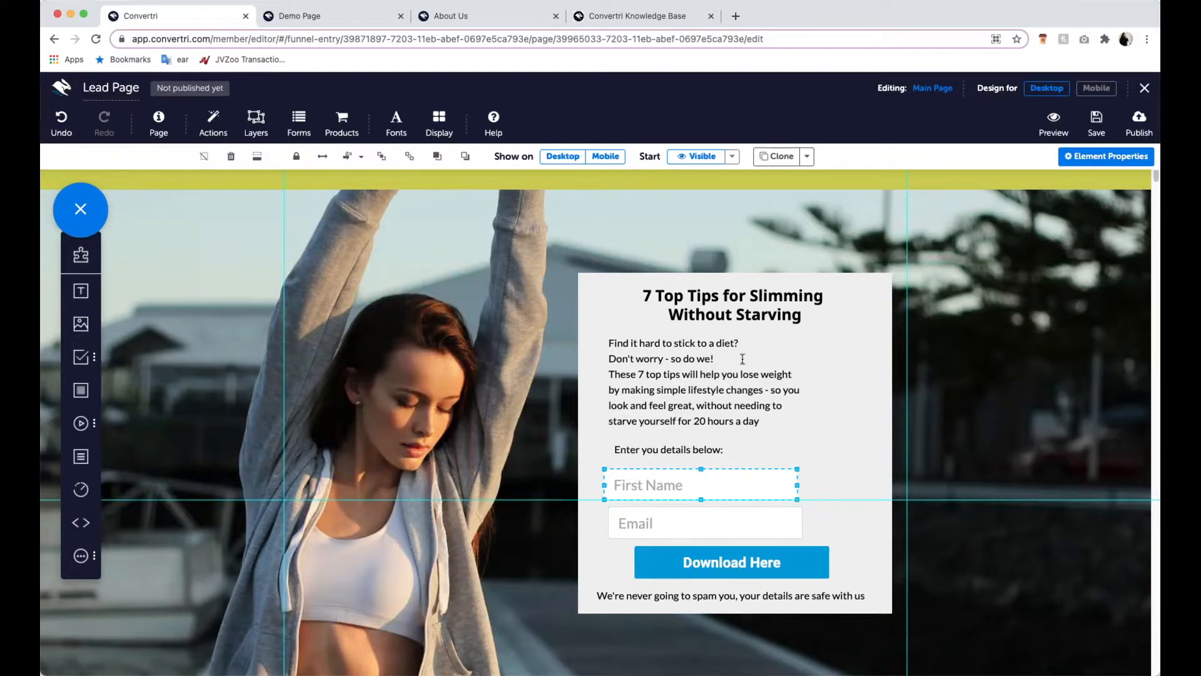
click(857, 303)
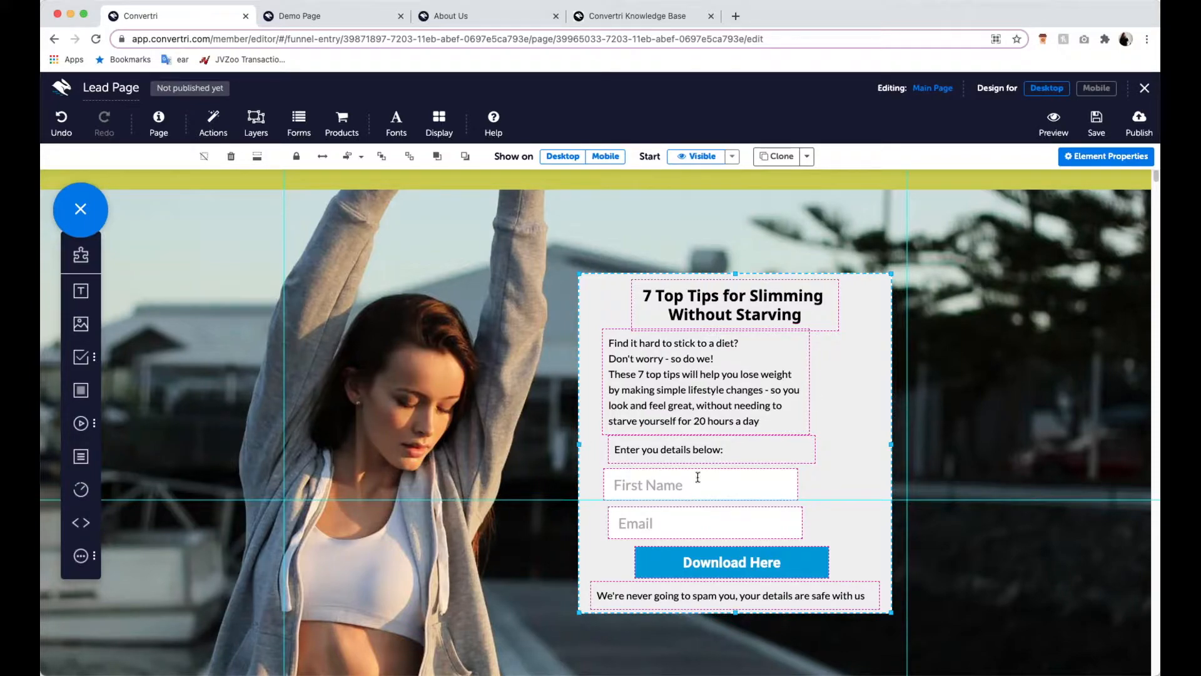
click(362, 159)
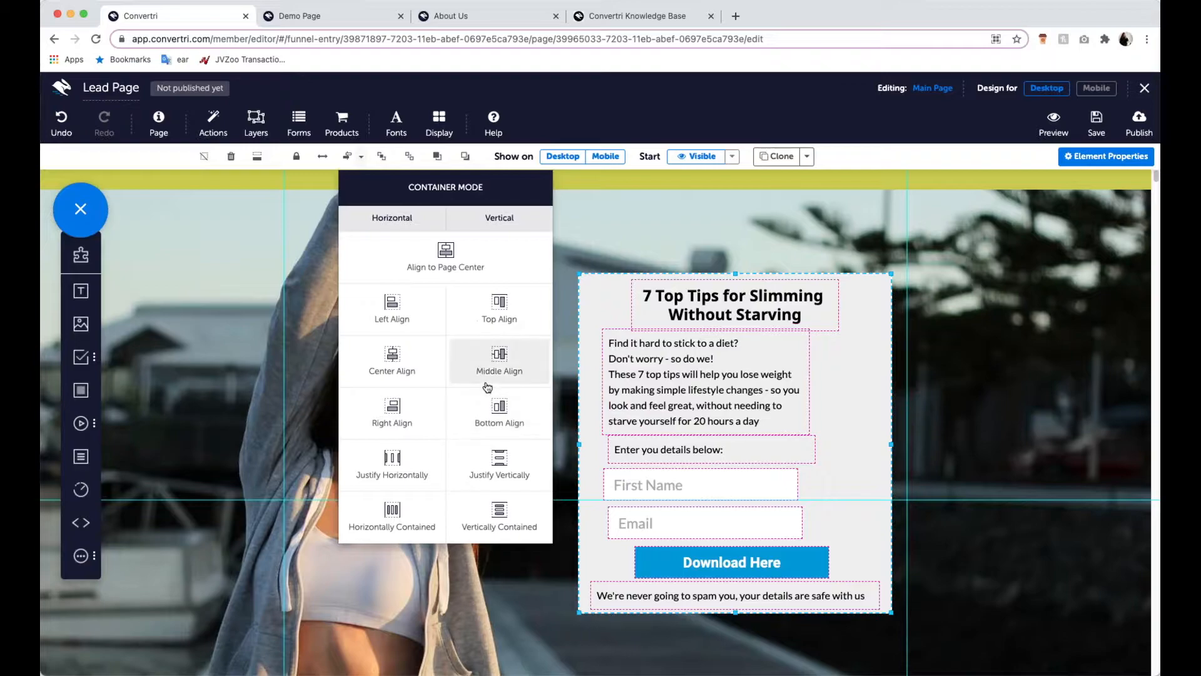
click(397, 363)
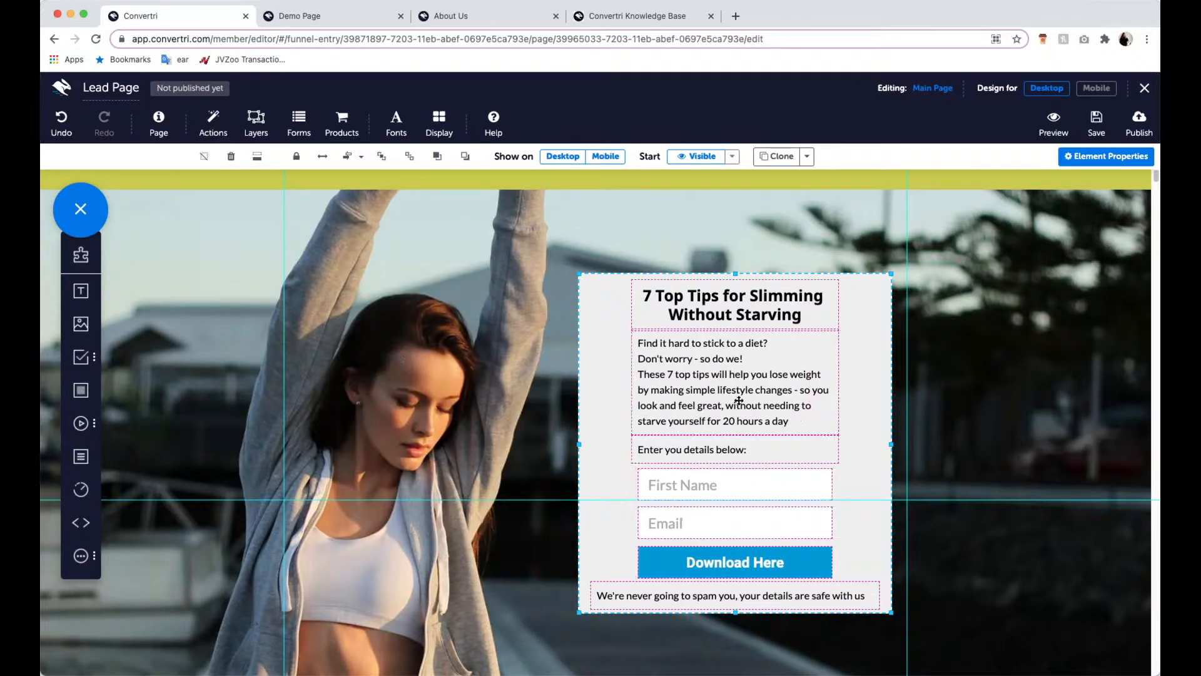
- Distribute the "Enter you details below:" text, First Name field, Email field and Download Here button evenly in the vertical direction
click(743, 508)
click(737, 491)
click(733, 448)
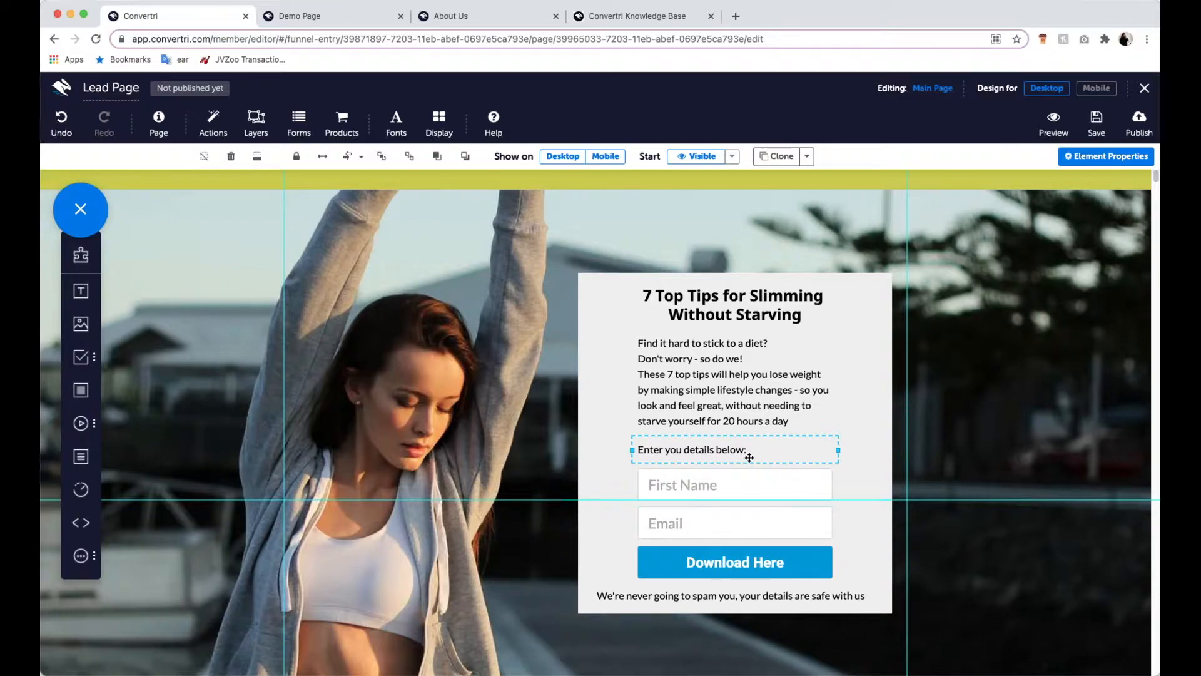
shift+click(748, 480)
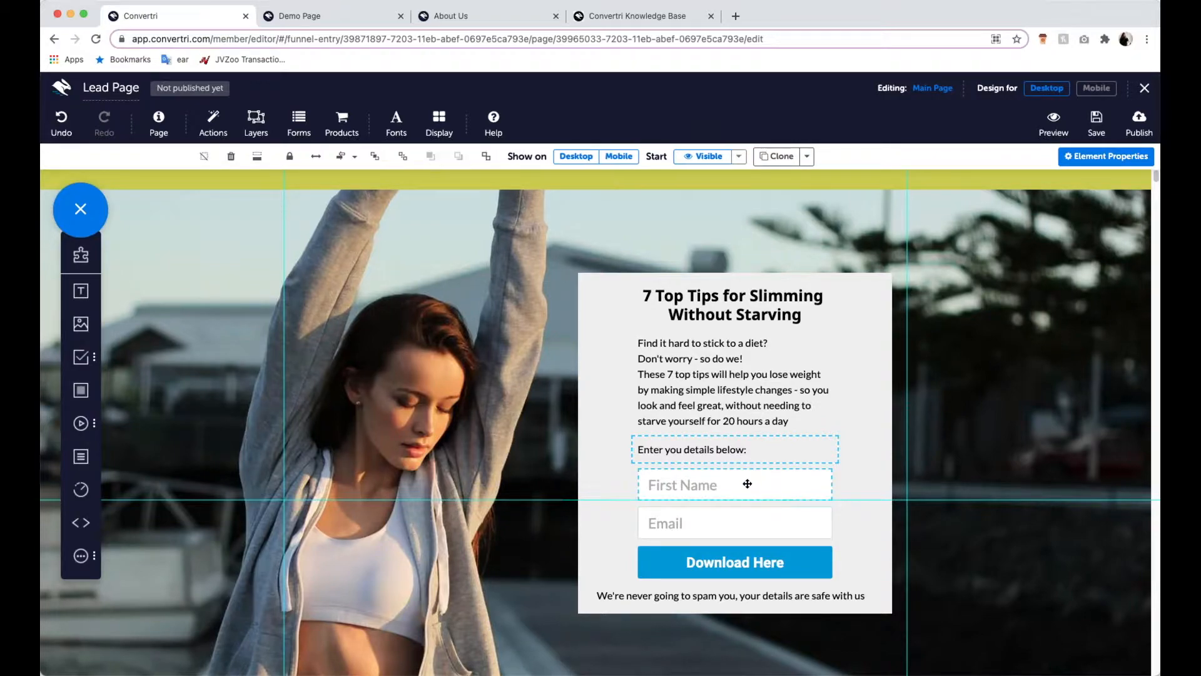
shift+click(735, 521)
shift+click(734, 556)
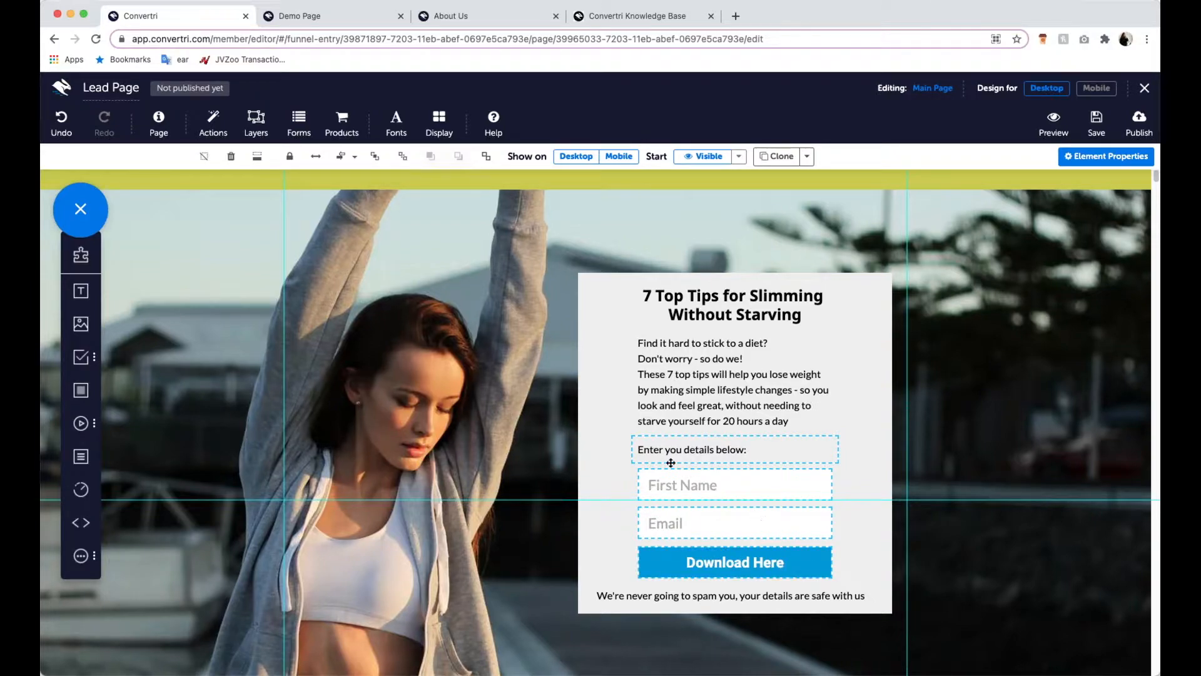
click(355, 157)
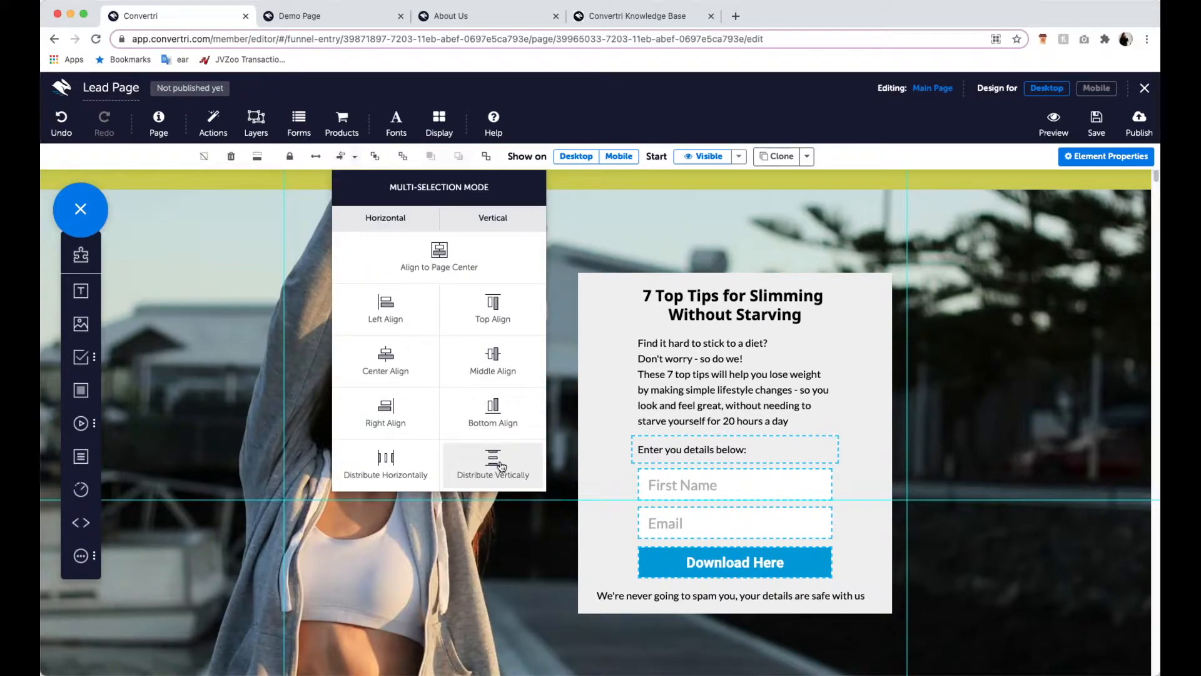
click(500, 466)
click(798, 498)
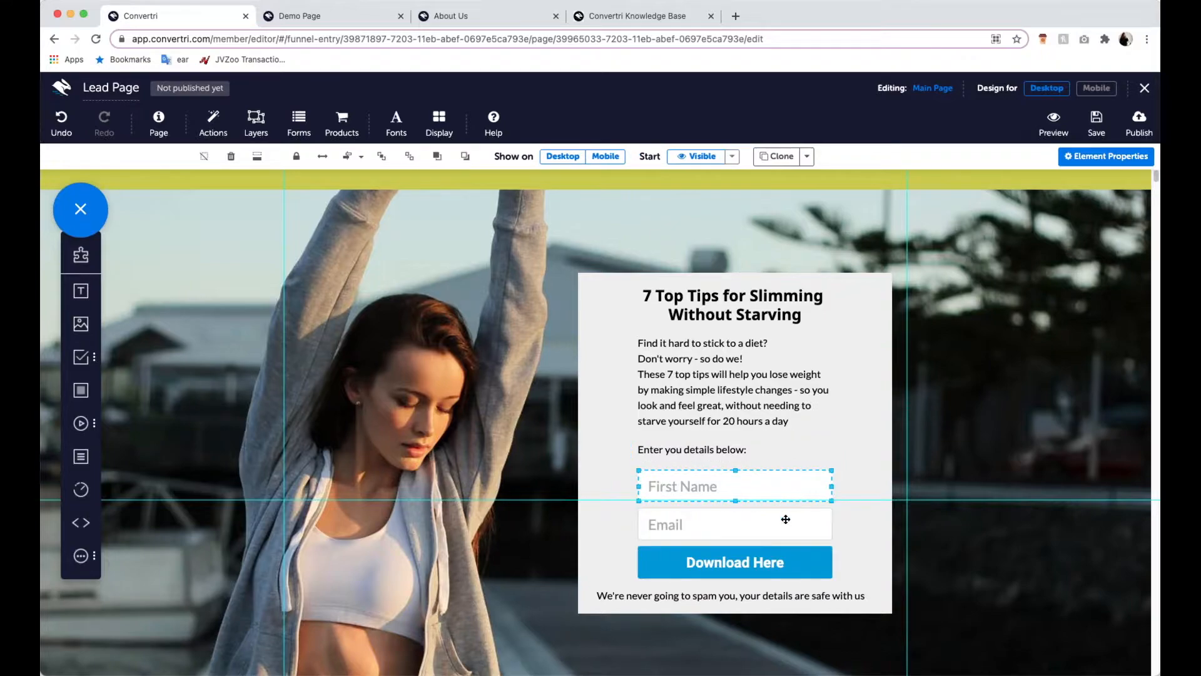
click(786, 520)
- Make the content panel's background fill semi-transparent with rgba(239, 239, 239, 0.72)
click(857, 343)
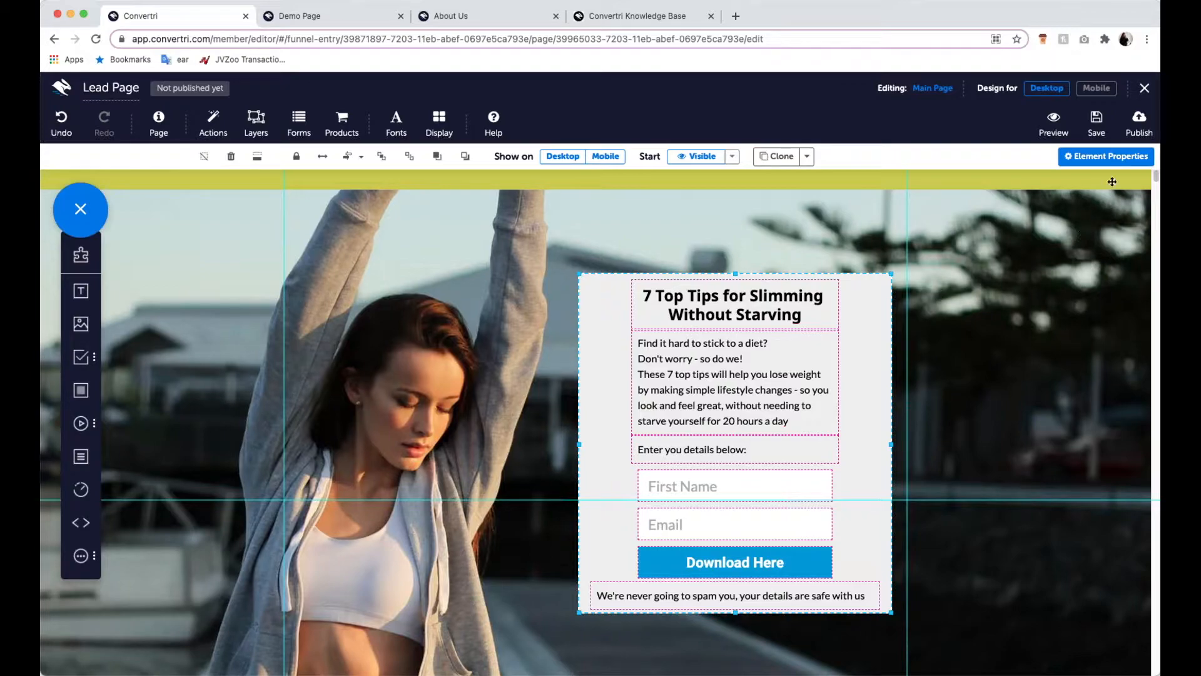
click(1111, 161)
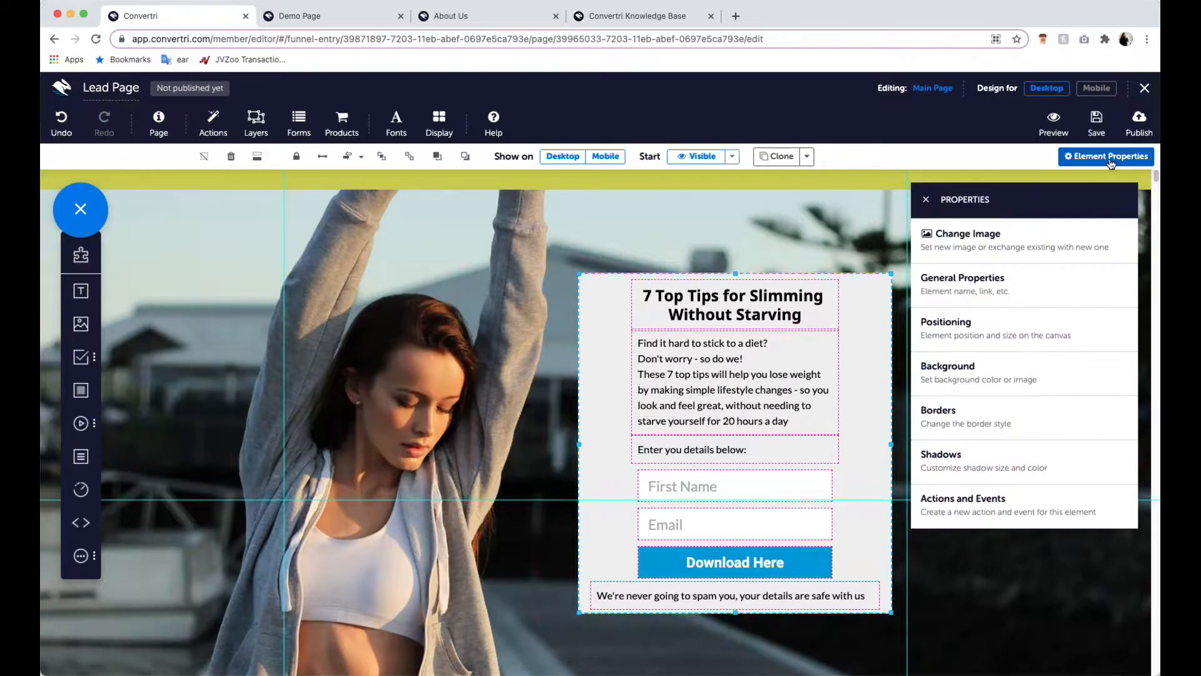
click(1051, 388)
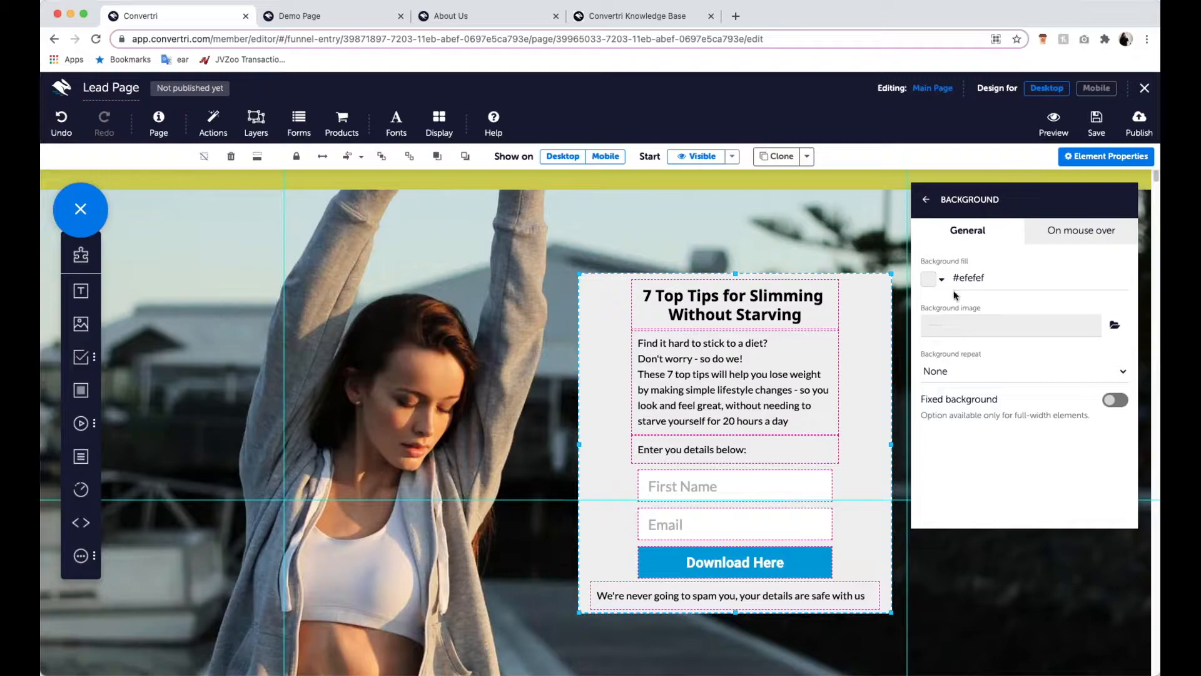
click(931, 281)
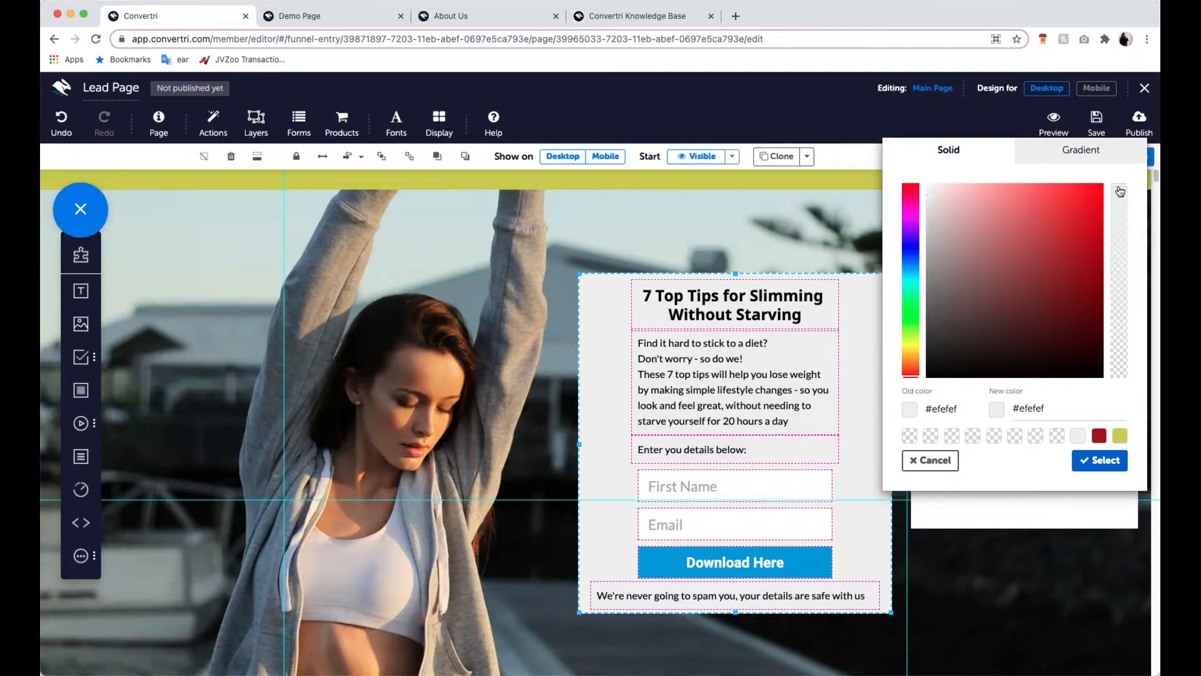
drag(1121, 191, 1123, 389)
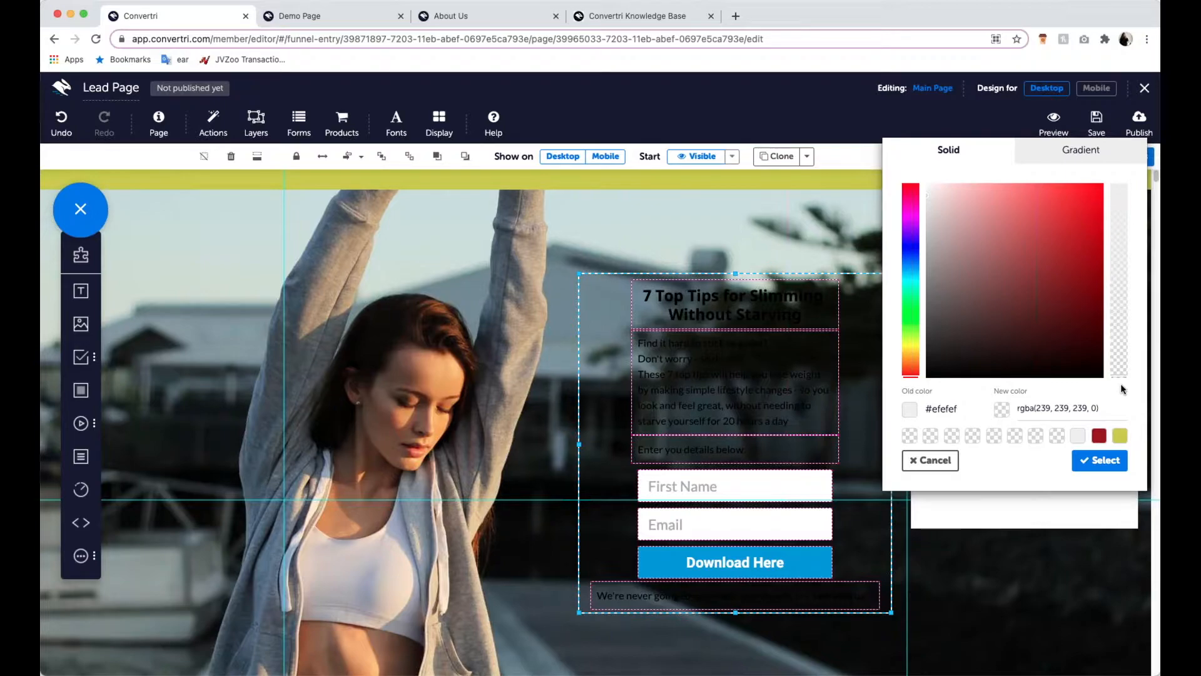
drag(1115, 365, 1106, 238)
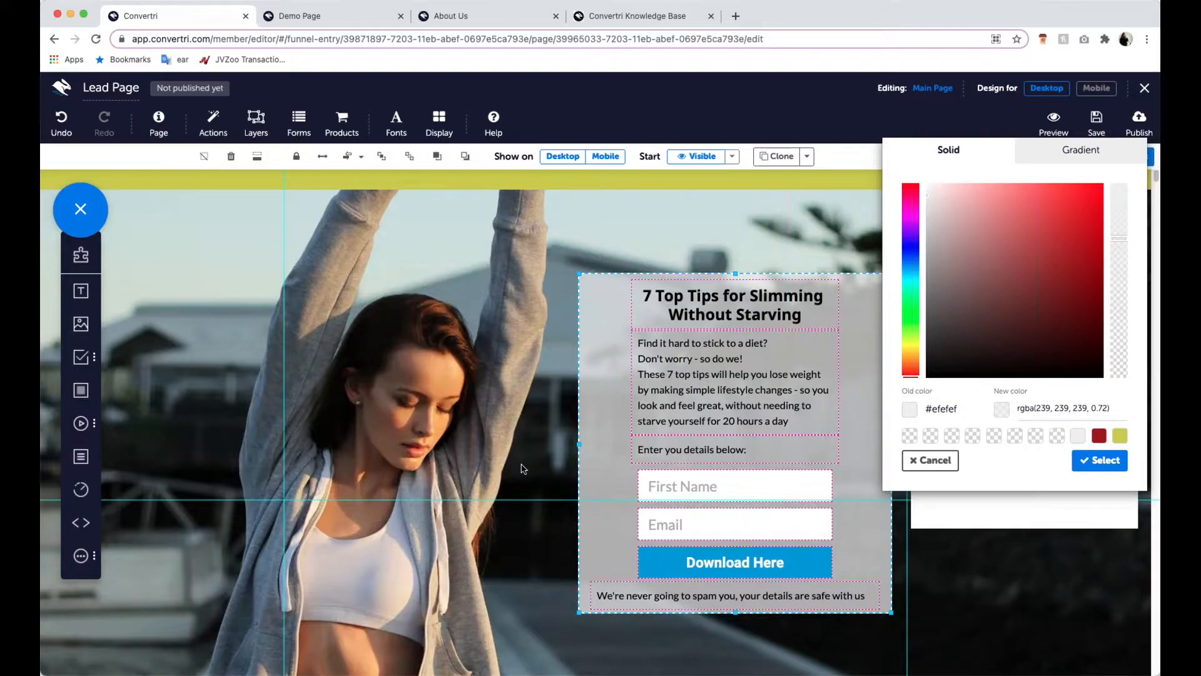
click(1089, 466)
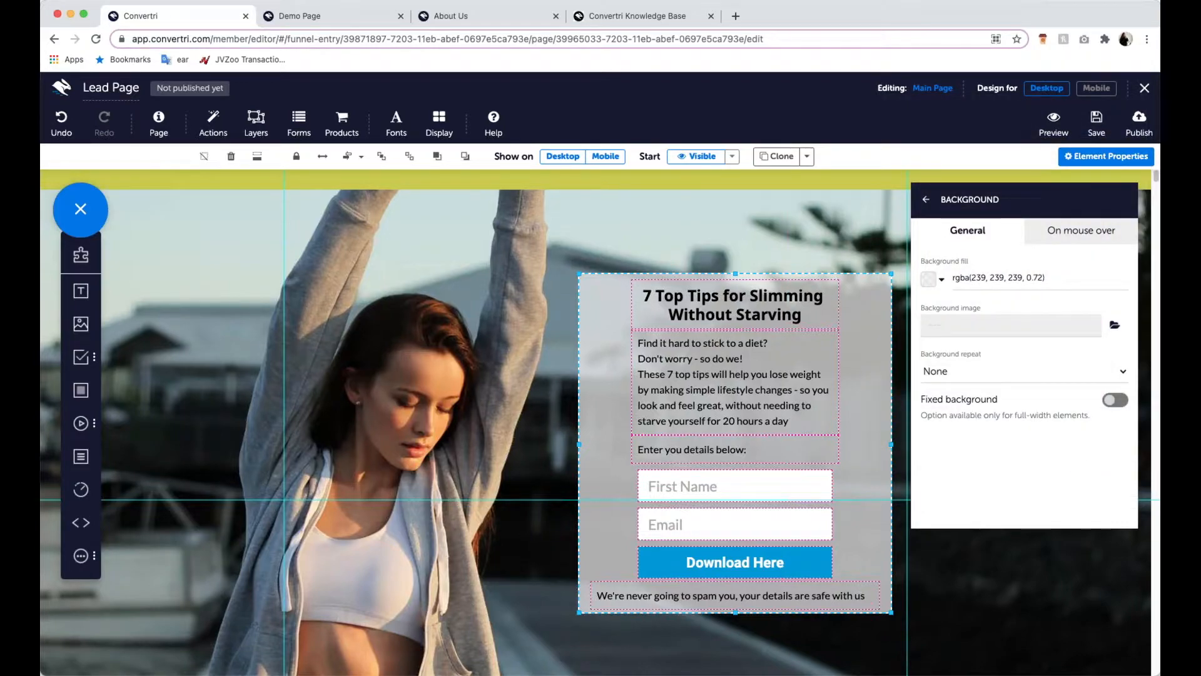
- Round the content panel's corners with a single border radius of 25 for all corners
click(941, 199)
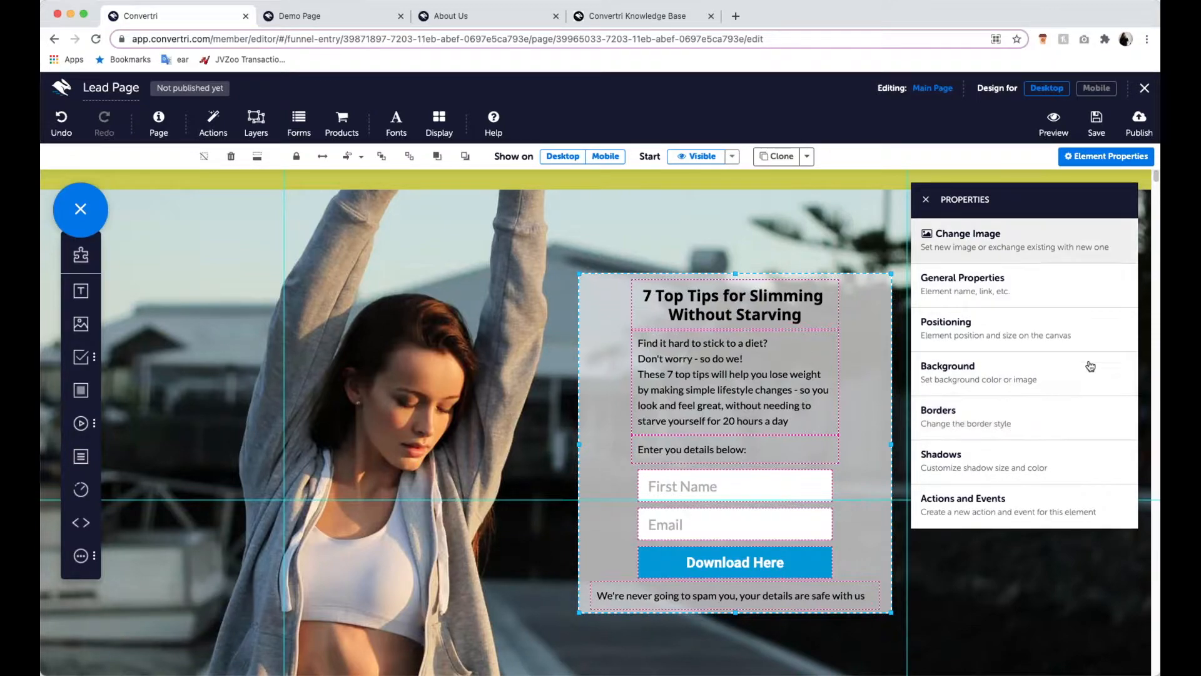
click(993, 423)
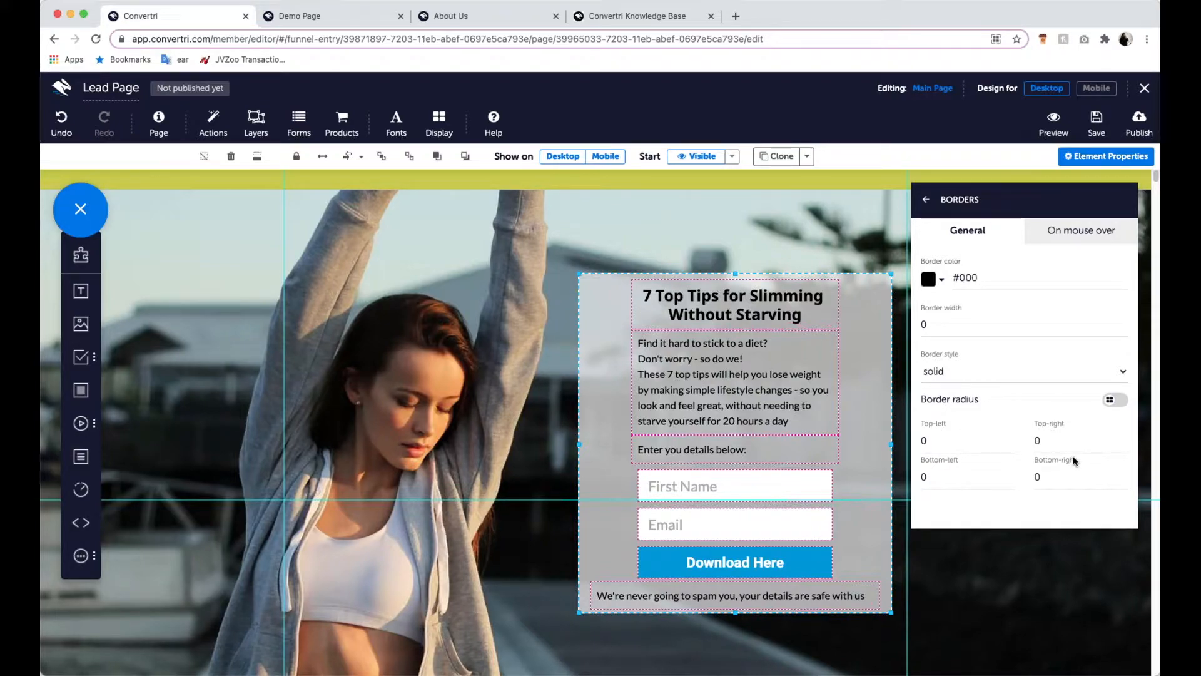
click(1119, 400)
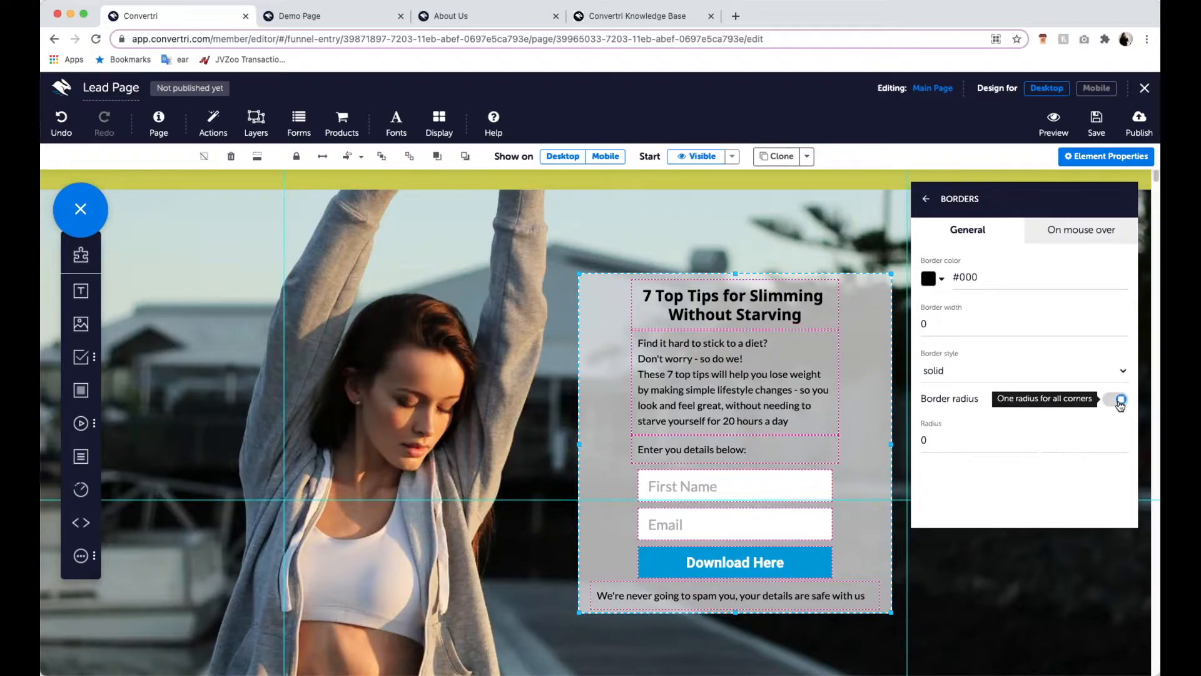
click(1008, 438)
key(BackSpace)
text(25)
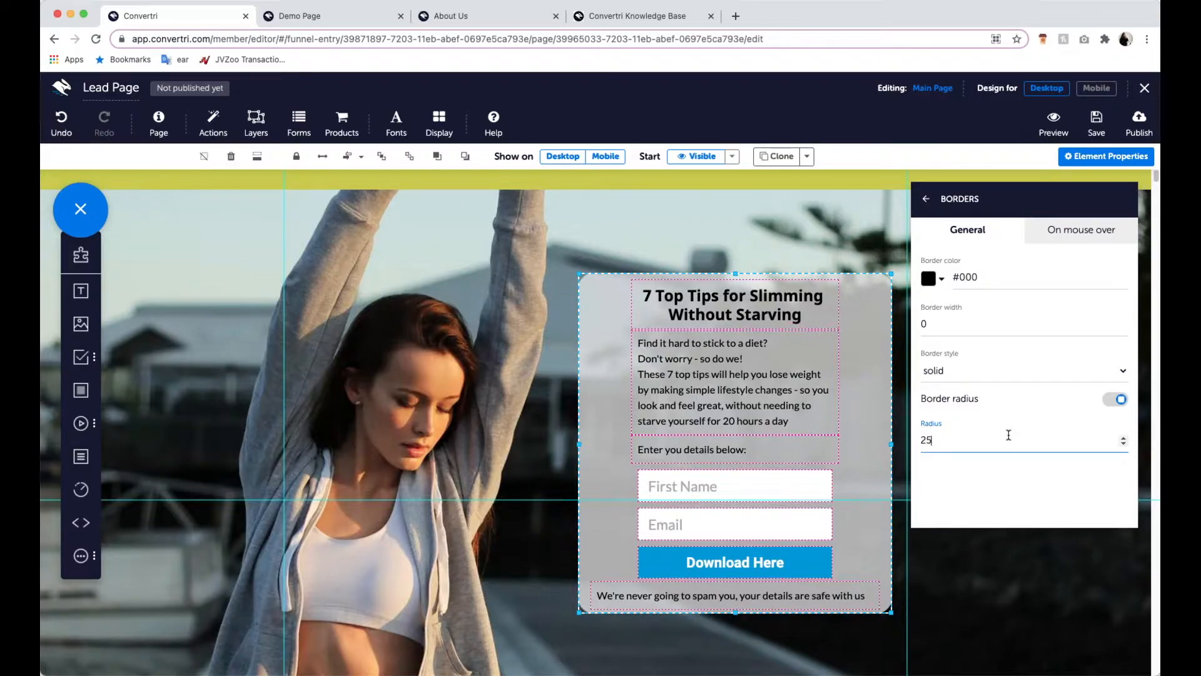
click(746, 181)
click(925, 200)
- Add a text element reading "Privacy Policy" on the green band below the background image
scroll(864, 259, down, 2)
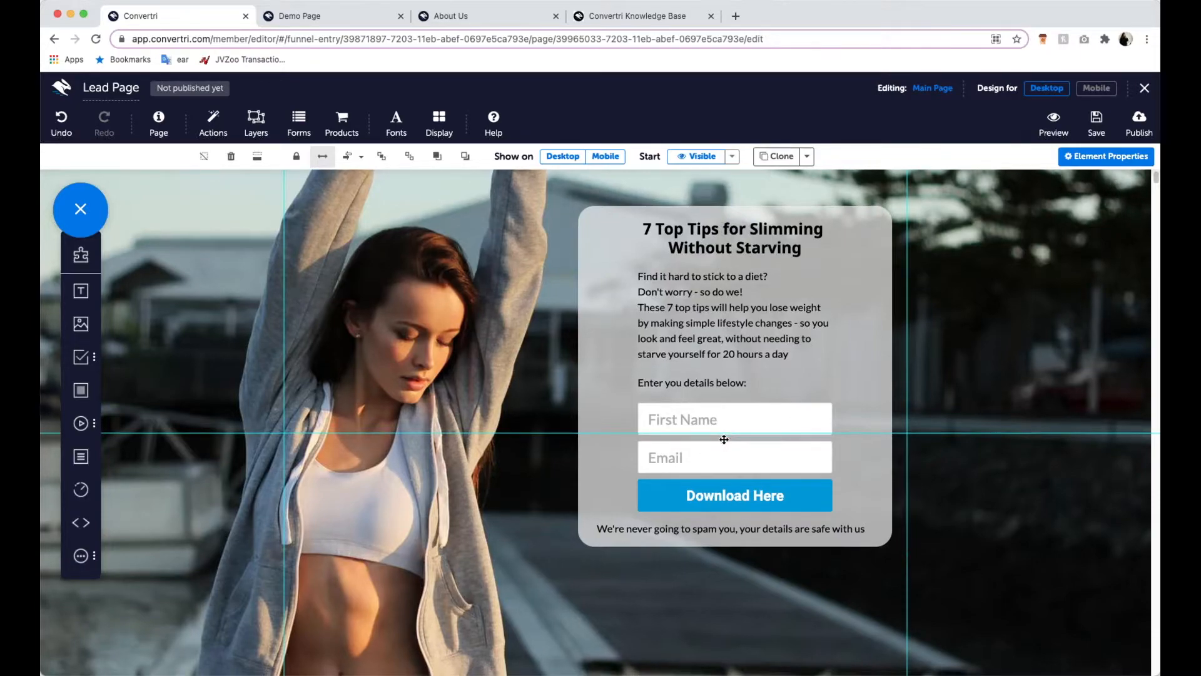
scroll(545, 600, down, 3)
scroll(615, 558, up, 2)
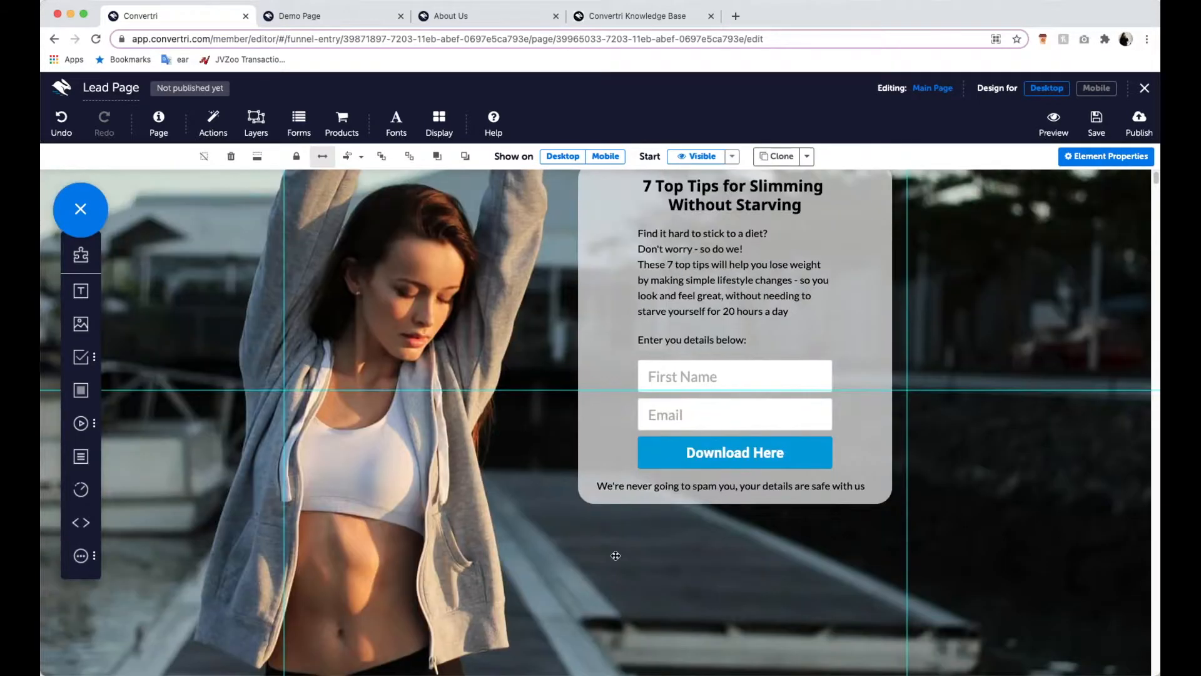
scroll(609, 542, down, 4)
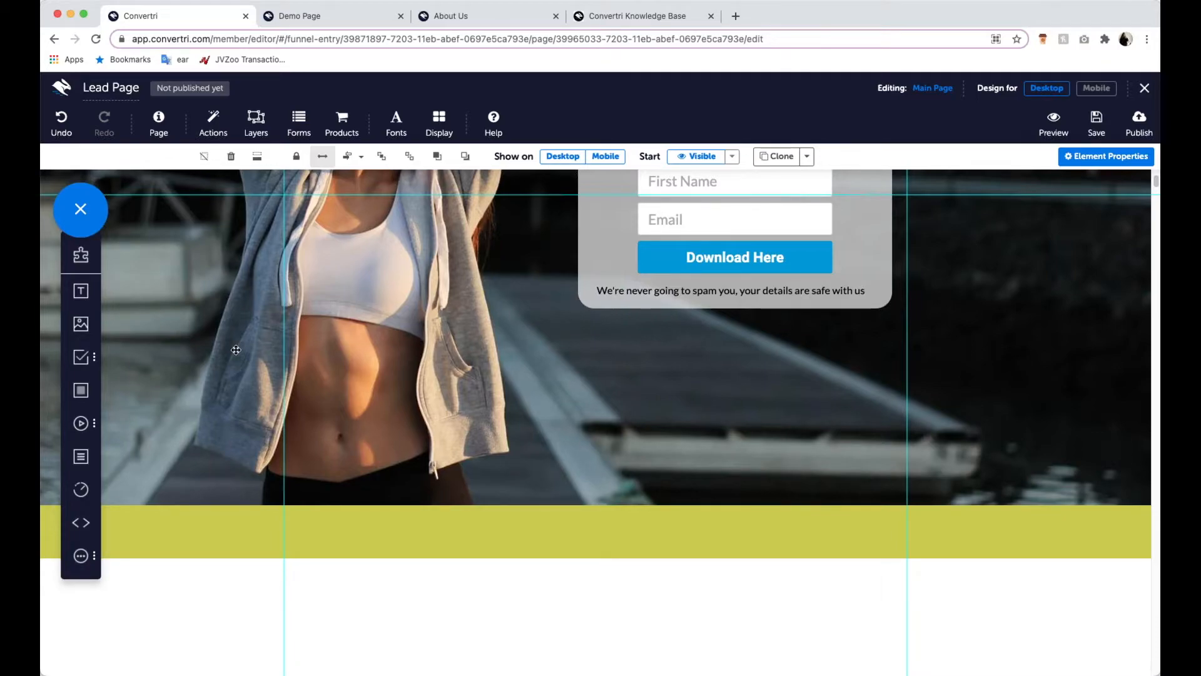
drag(83, 292, 402, 526)
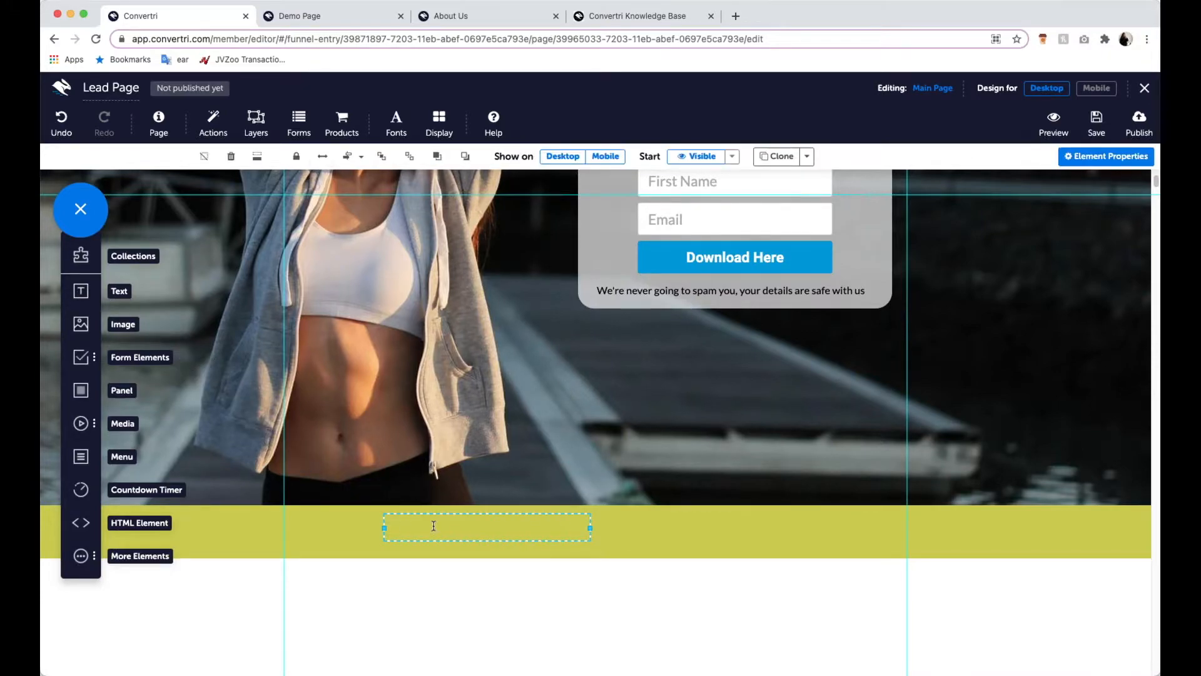
text(Pri)
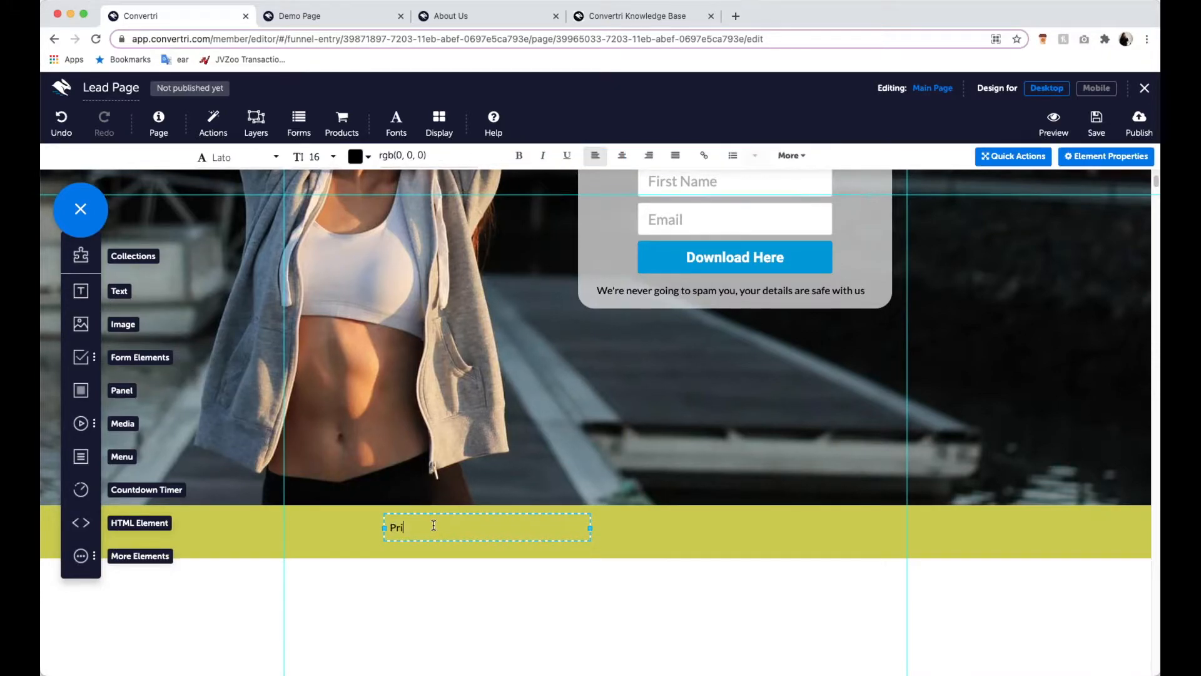
text(vacy Policy)
drag(460, 532, 386, 528)
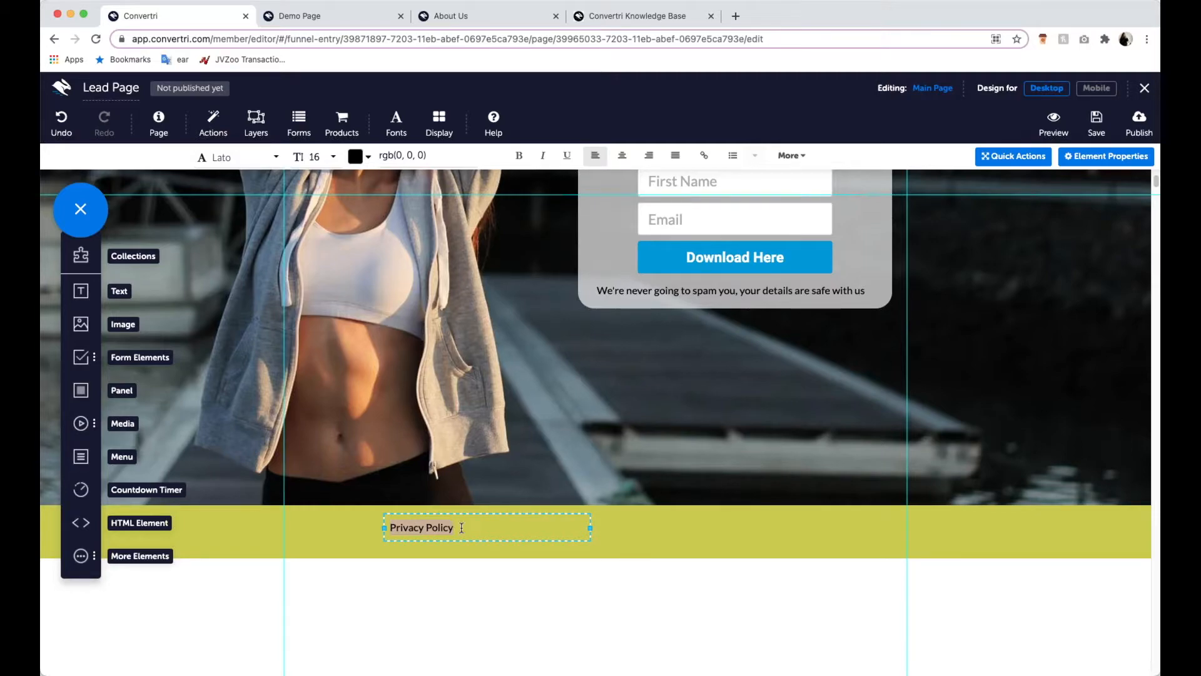
click(705, 158)
click(673, 174)
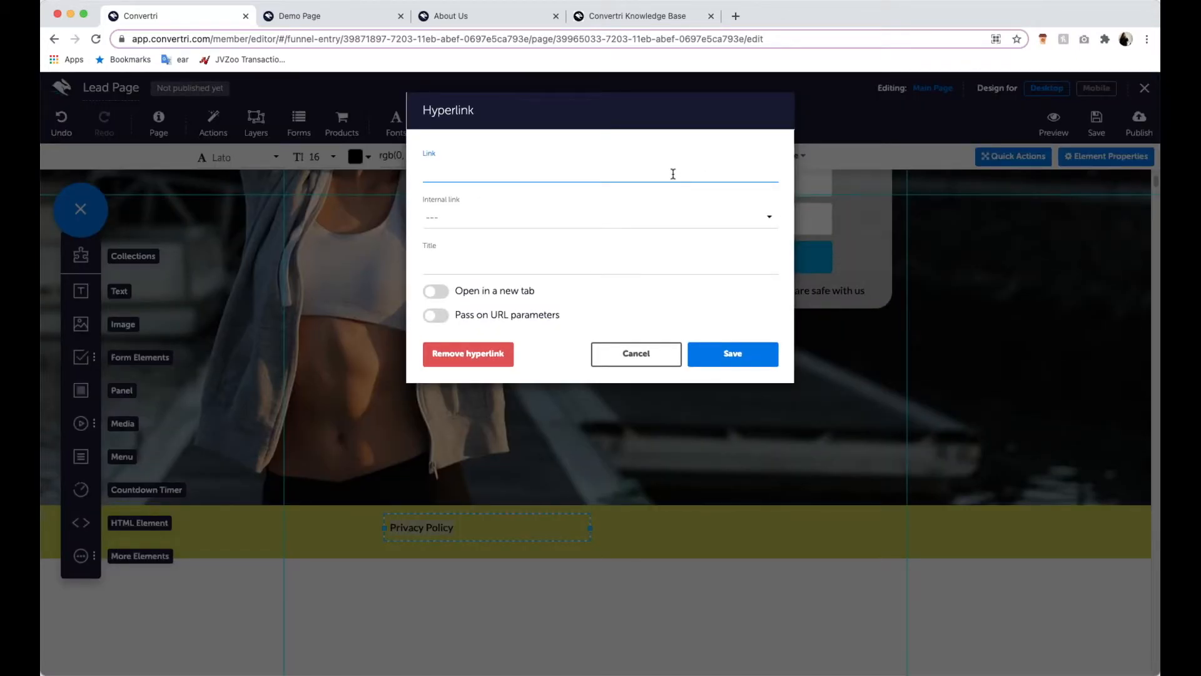
text(https://convertri.com/privacy)
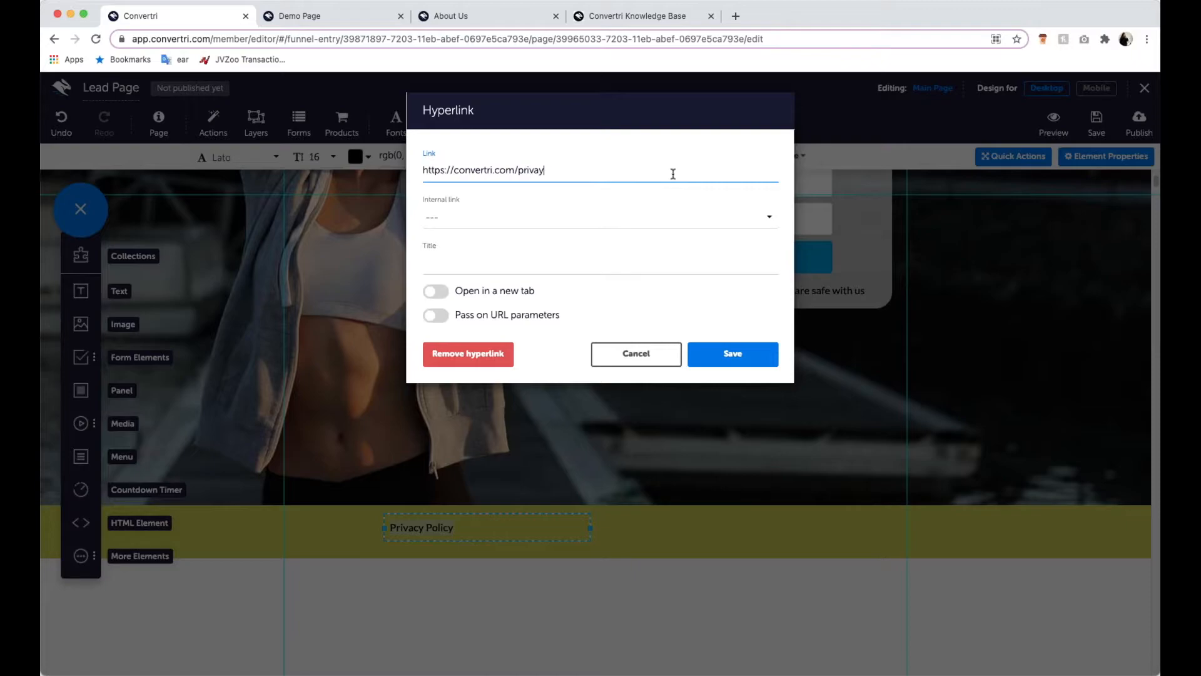
text(policy)
click(442, 294)
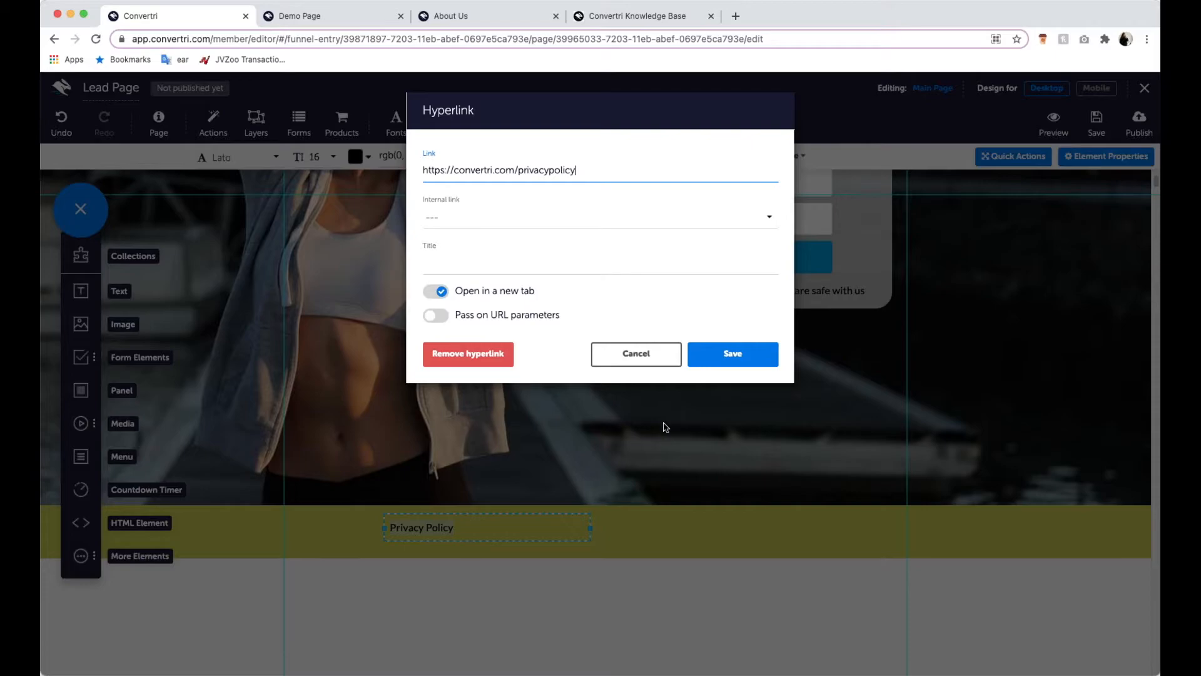
- Save the hyperlink and centre the "Privacy Policy" text within its text box
click(734, 354)
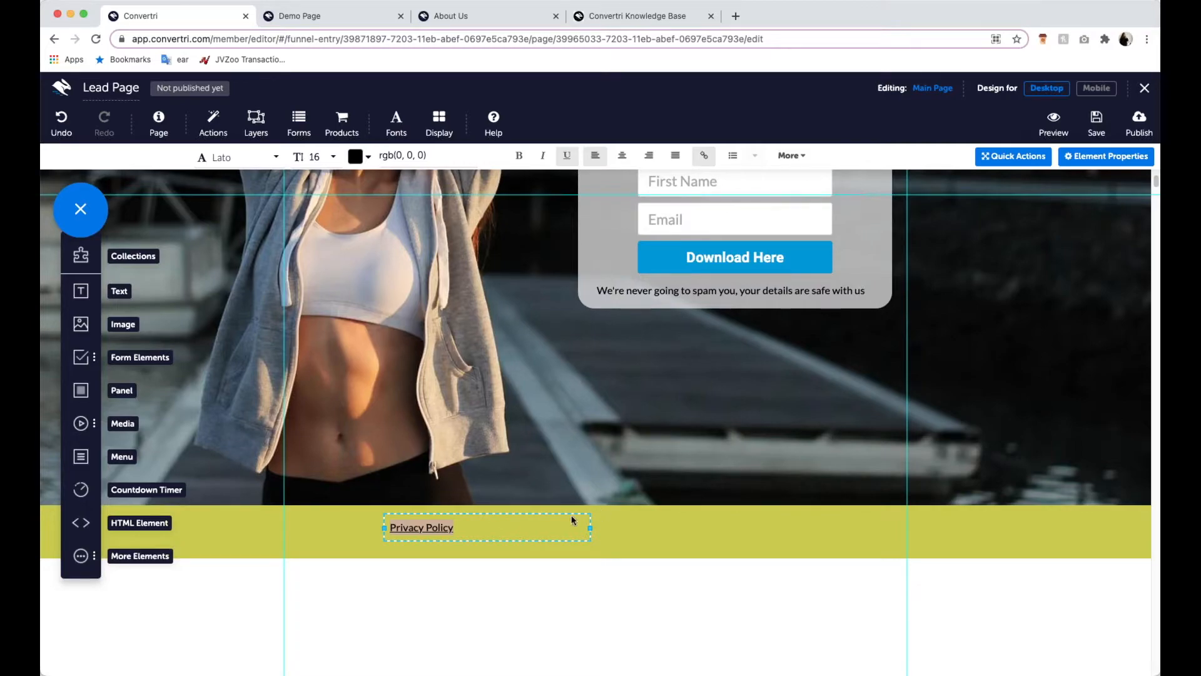
click(511, 526)
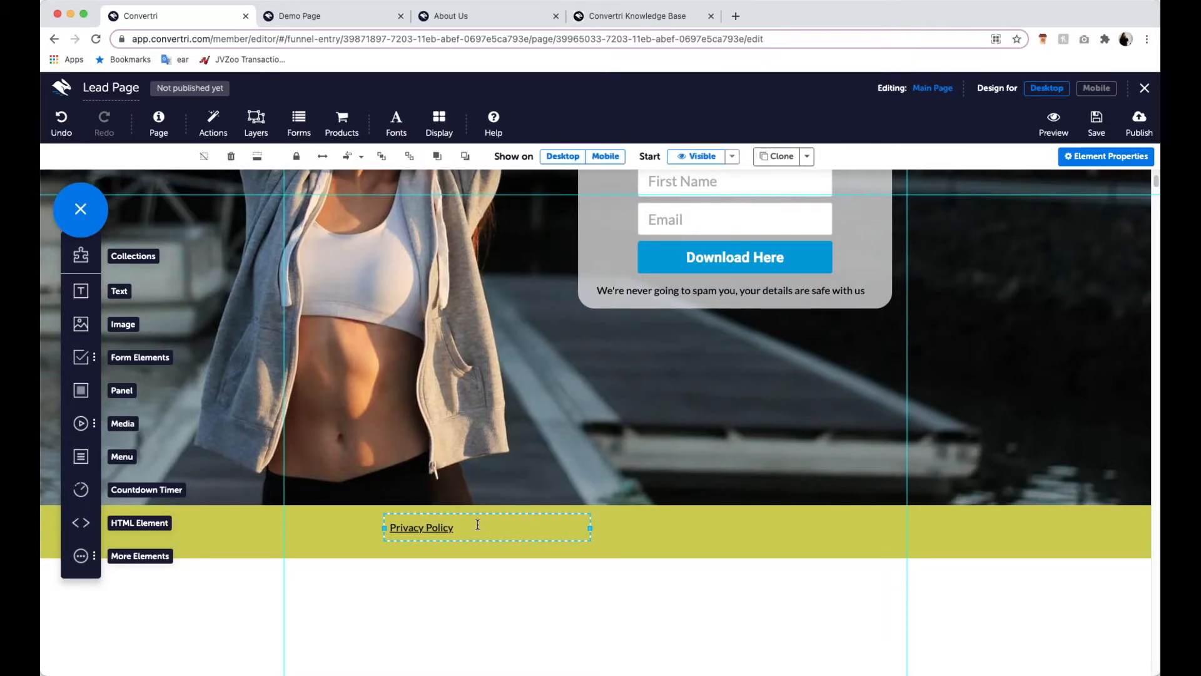
drag(487, 526, 403, 520)
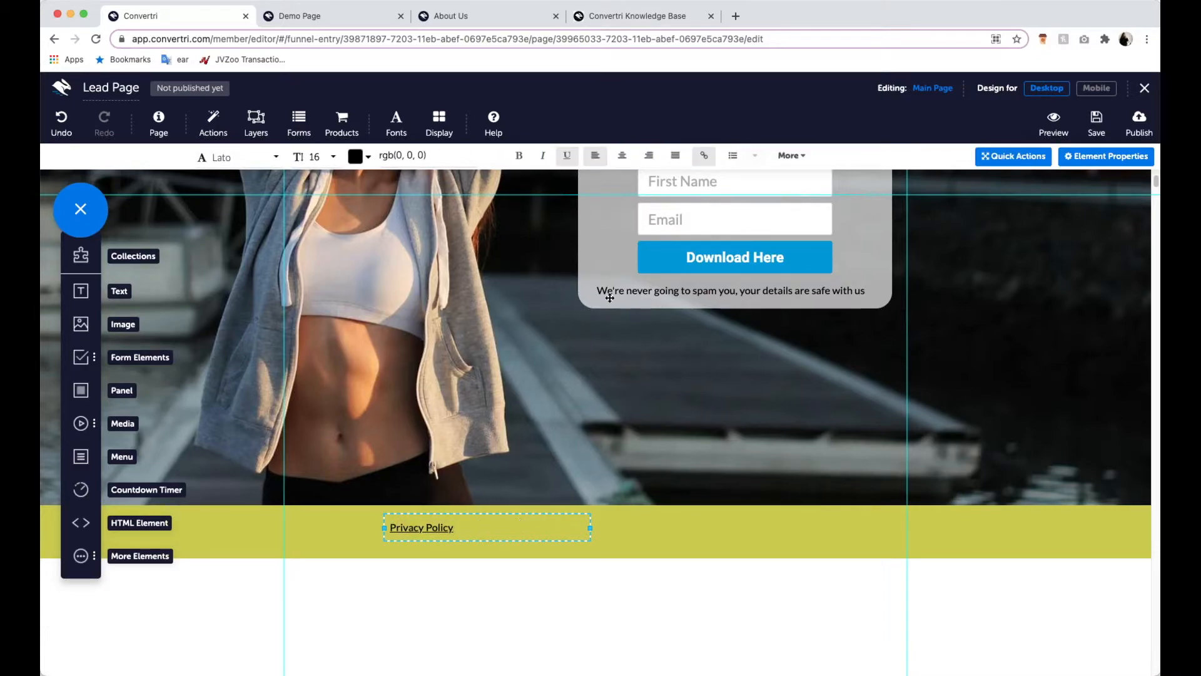
click(628, 164)
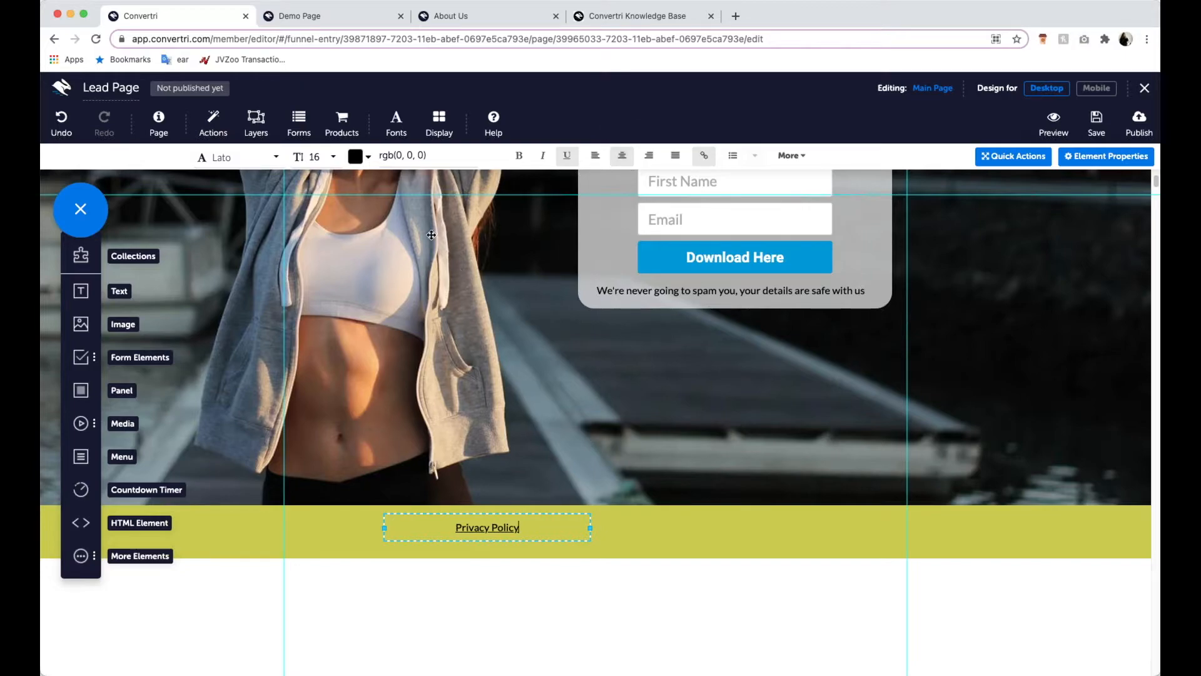
- Align the Privacy Policy text element to the page centre on the green footer band
click(482, 513)
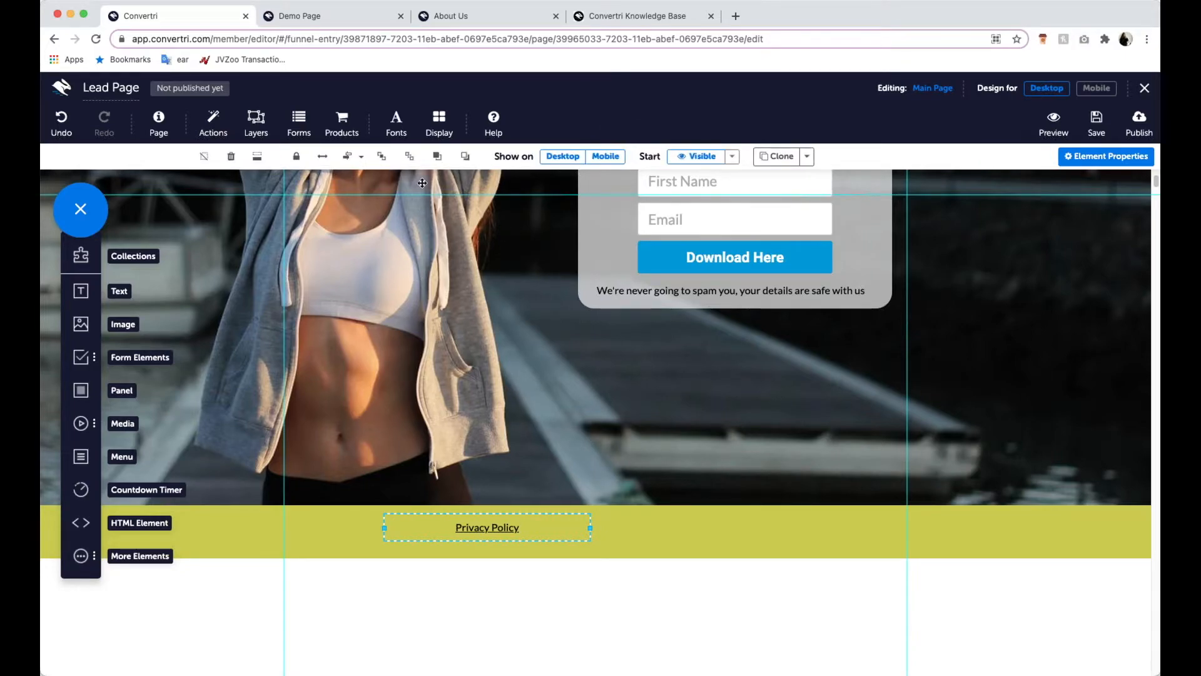
click(361, 157)
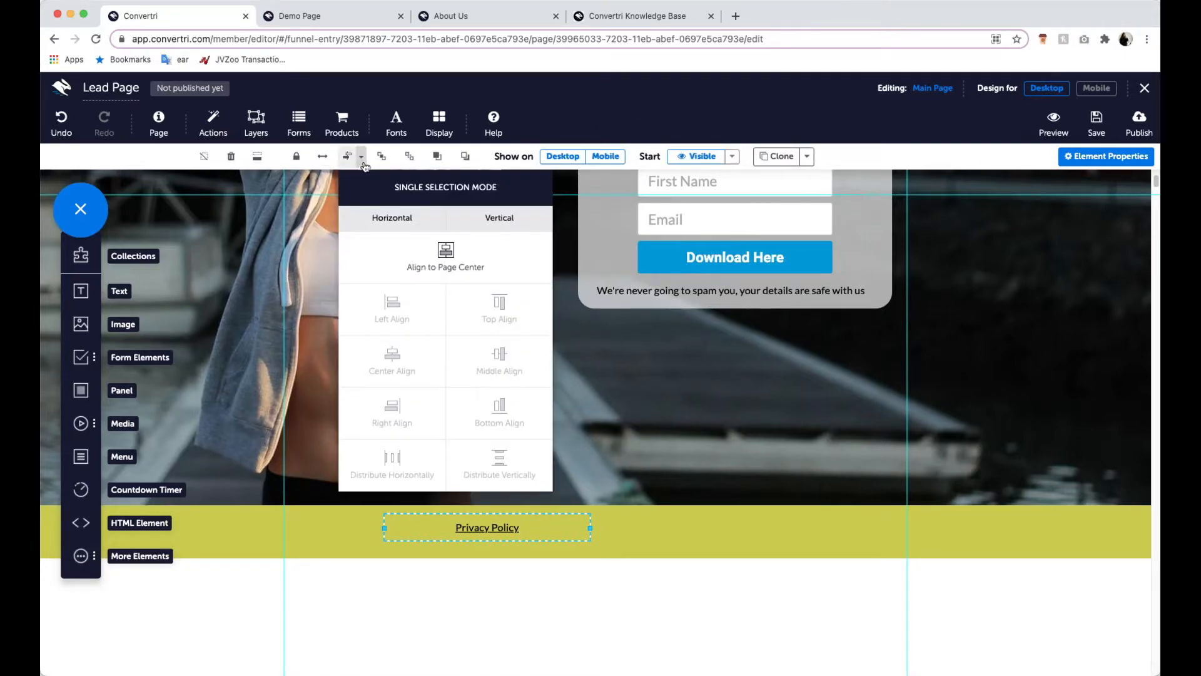
click(431, 256)
click(622, 610)
- Review the desktop layout from the top green band through the content panel to the Privacy Policy footer
scroll(620, 563, up, 5)
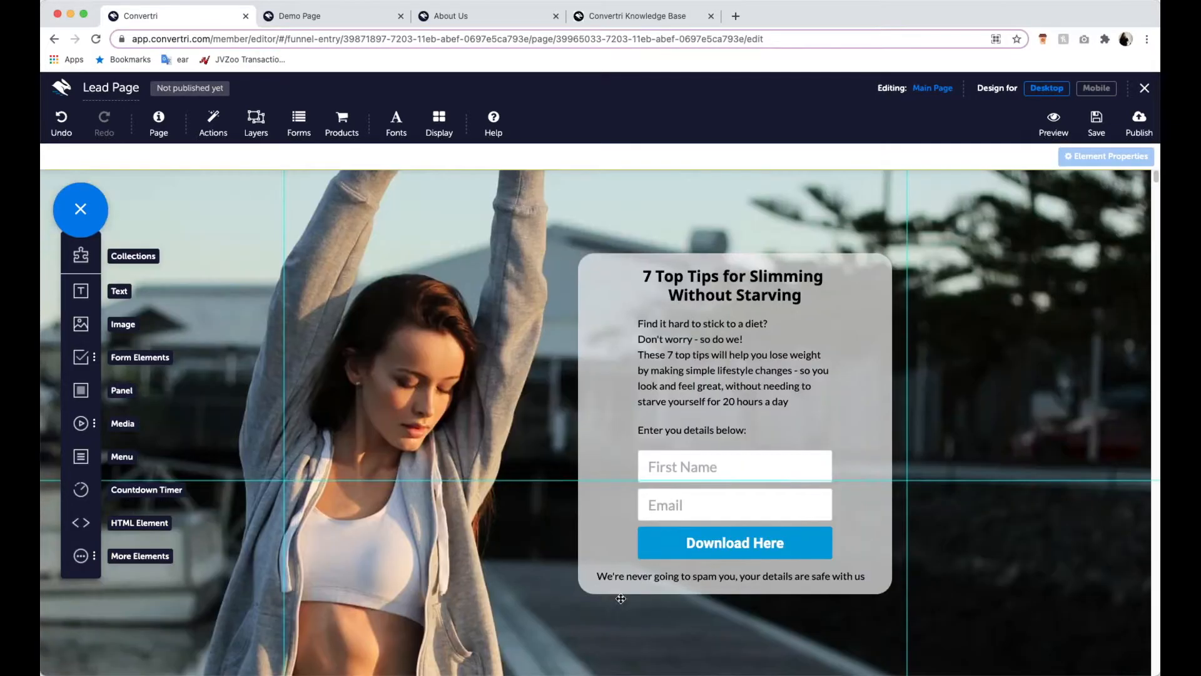
scroll(694, 626, down, 5)
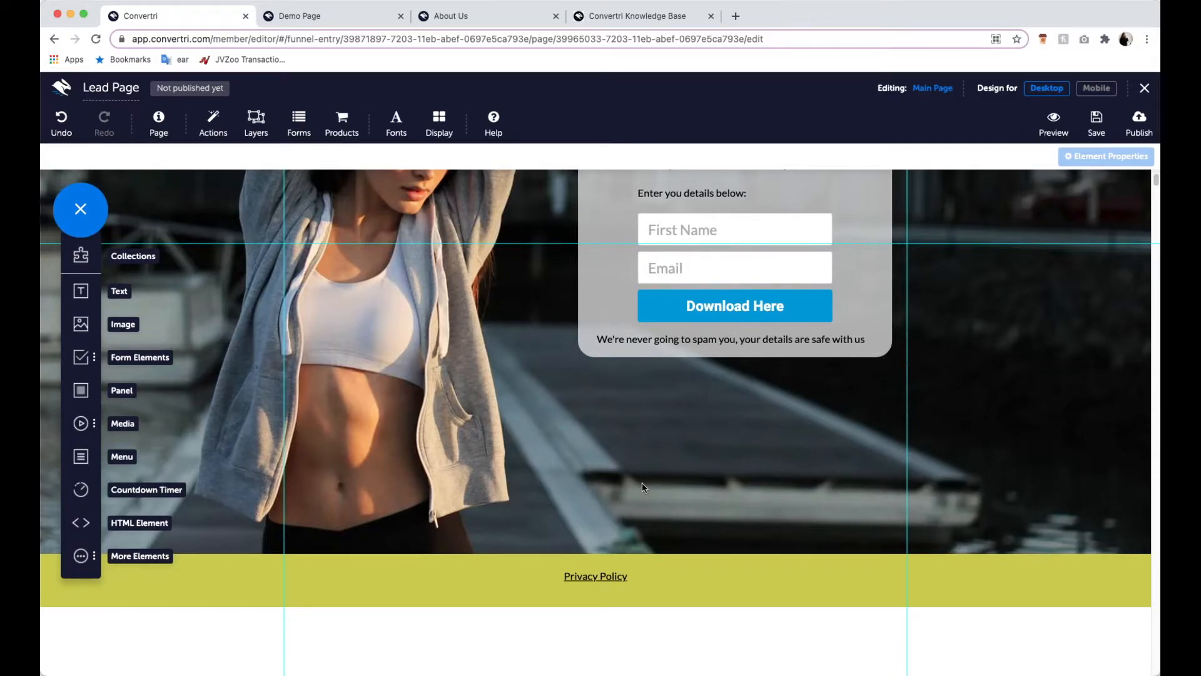
scroll(644, 485, up, 5)
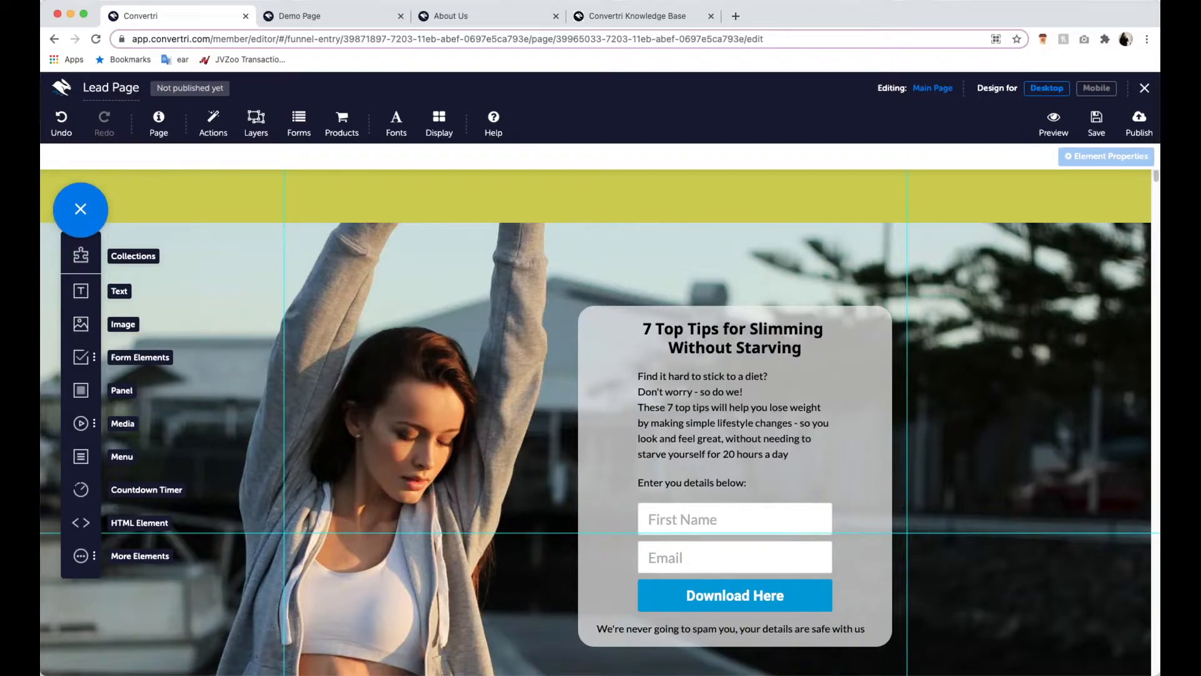
scroll(745, 354, down, 2)
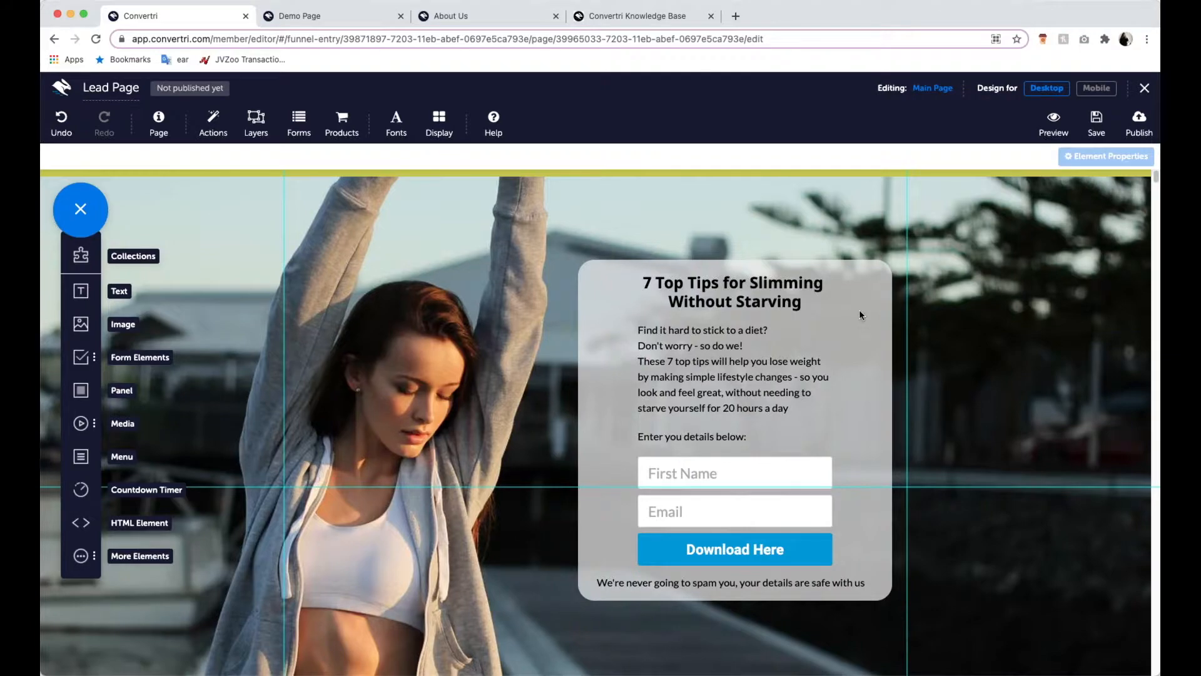
scroll(859, 314, down, 8)
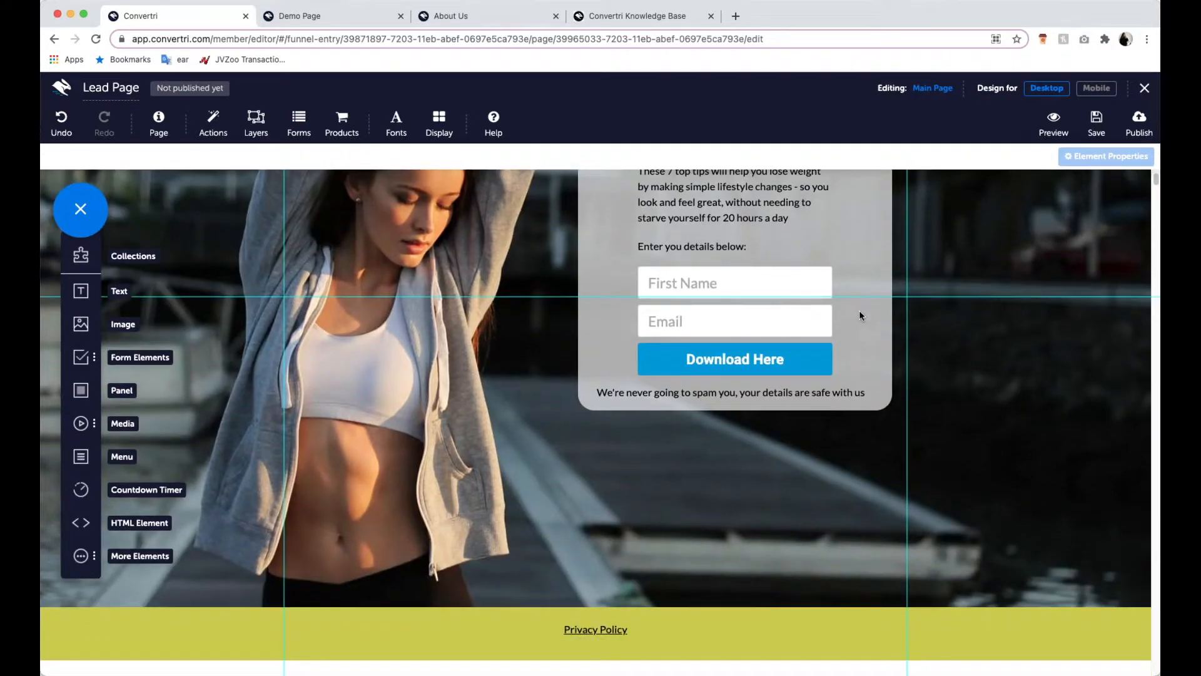
scroll(861, 307, up, 1)
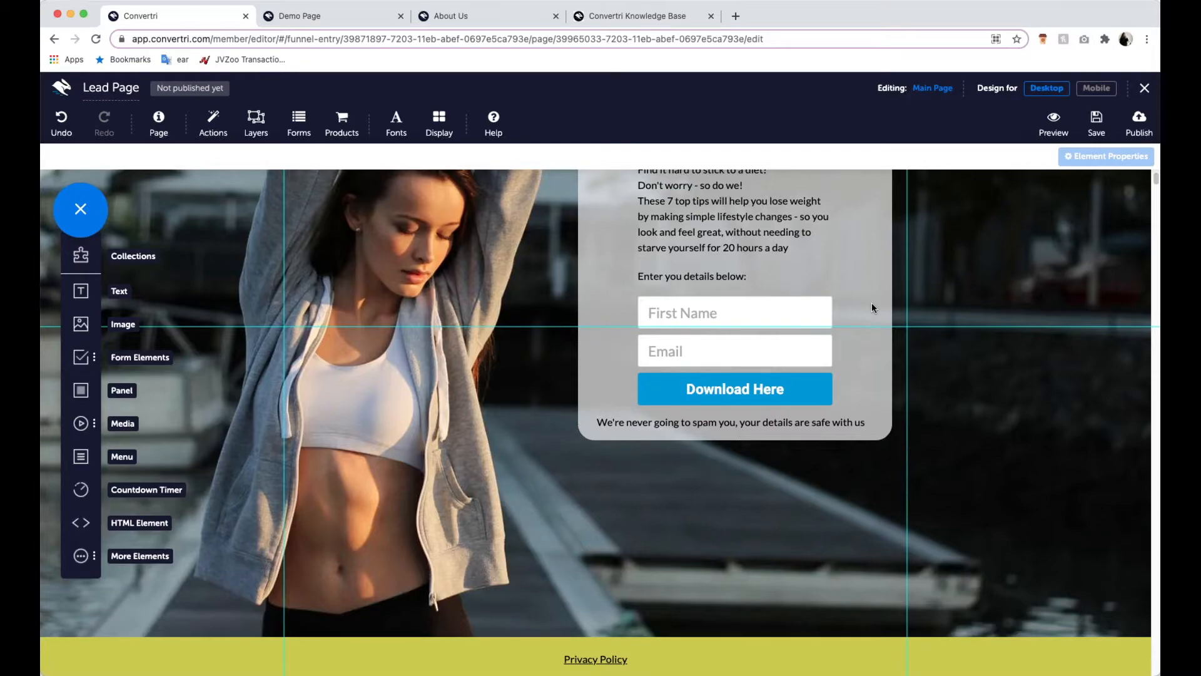
scroll(920, 304, up, 7)
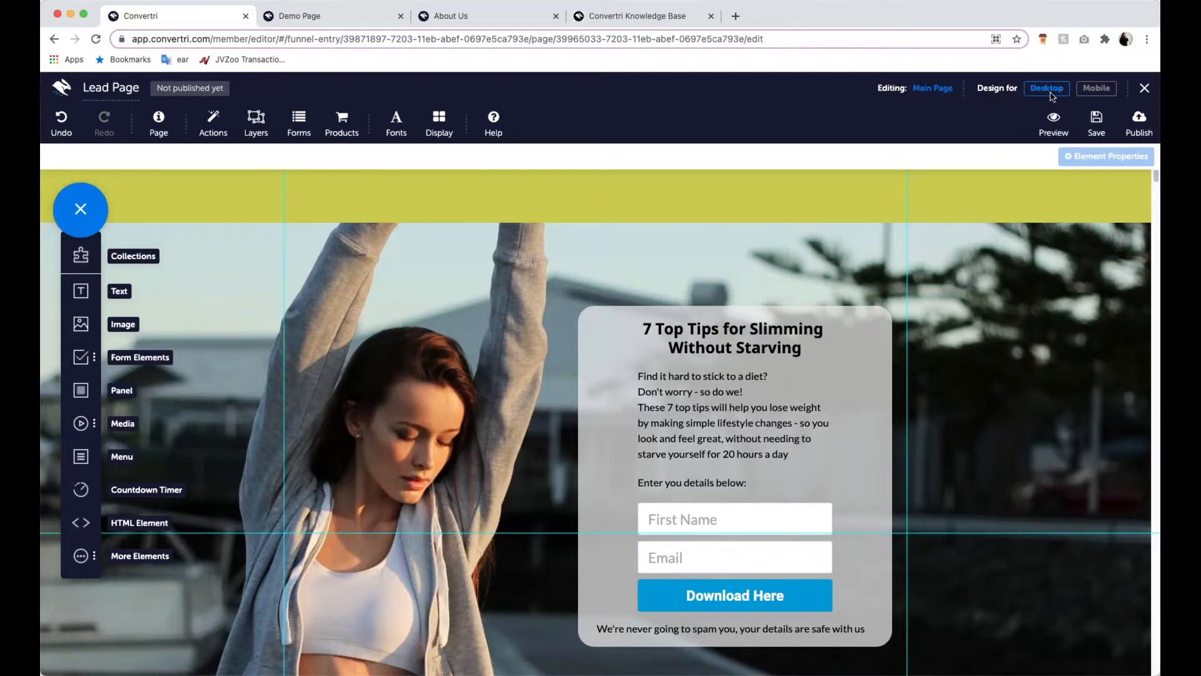
- Switch to the mobile design and check the page layout down to the Privacy Policy footer
click(1101, 92)
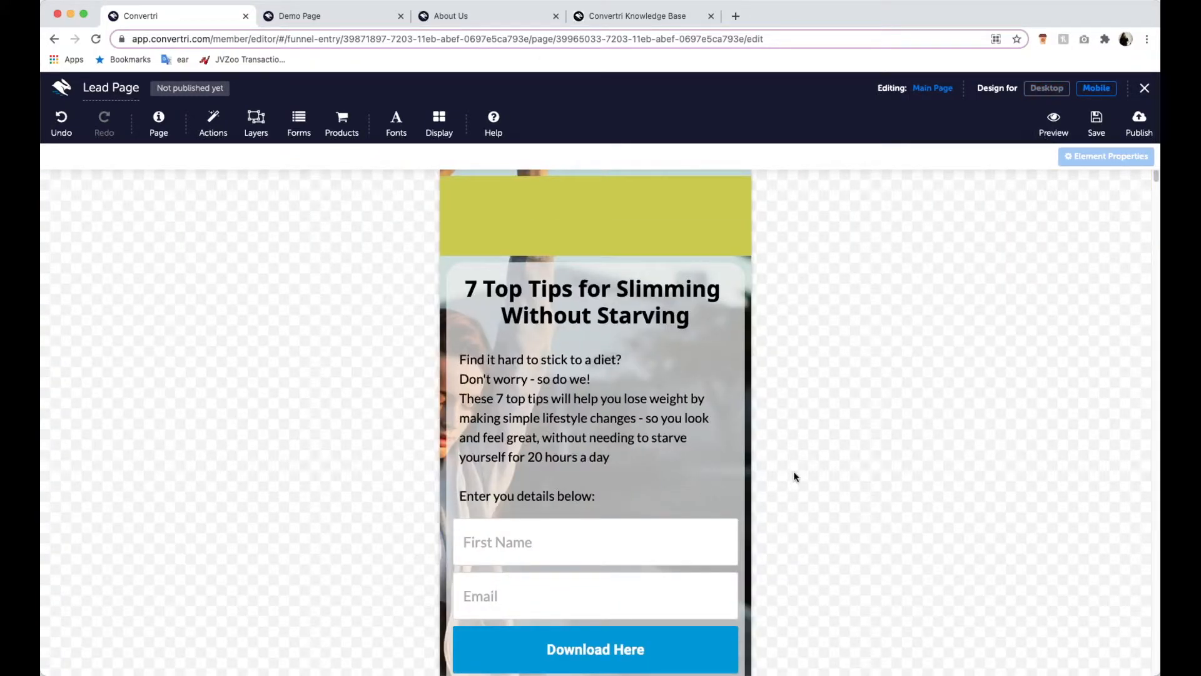
scroll(830, 458, down, 3)
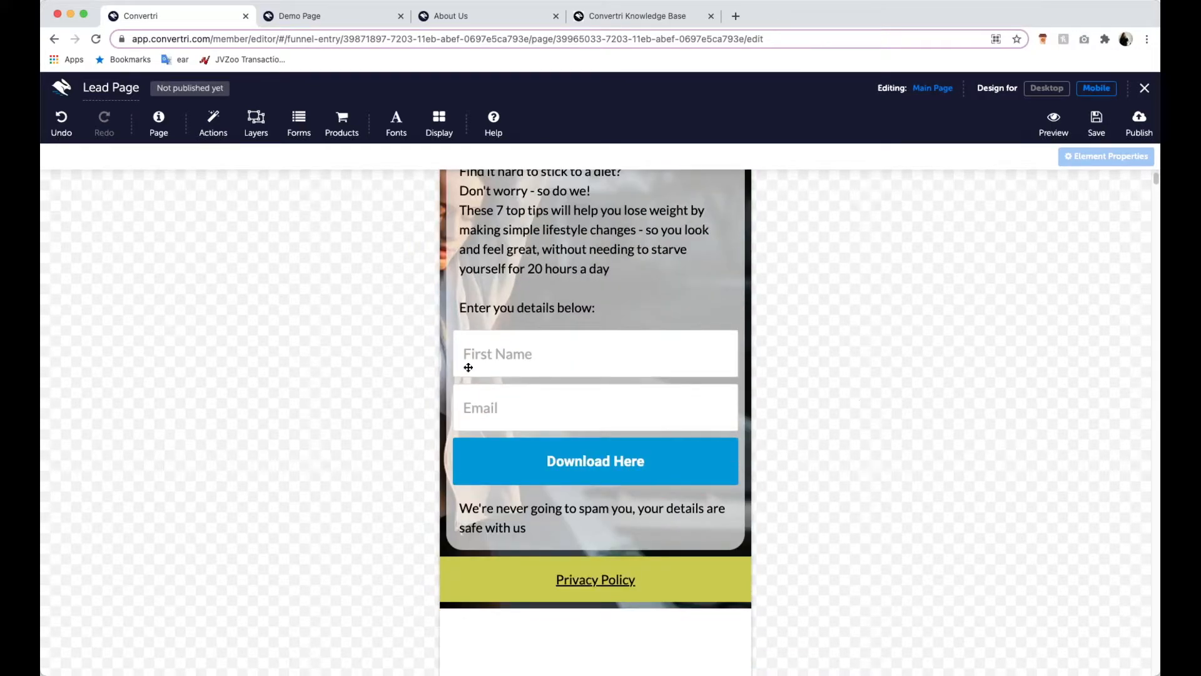
scroll(782, 395, up, 2)
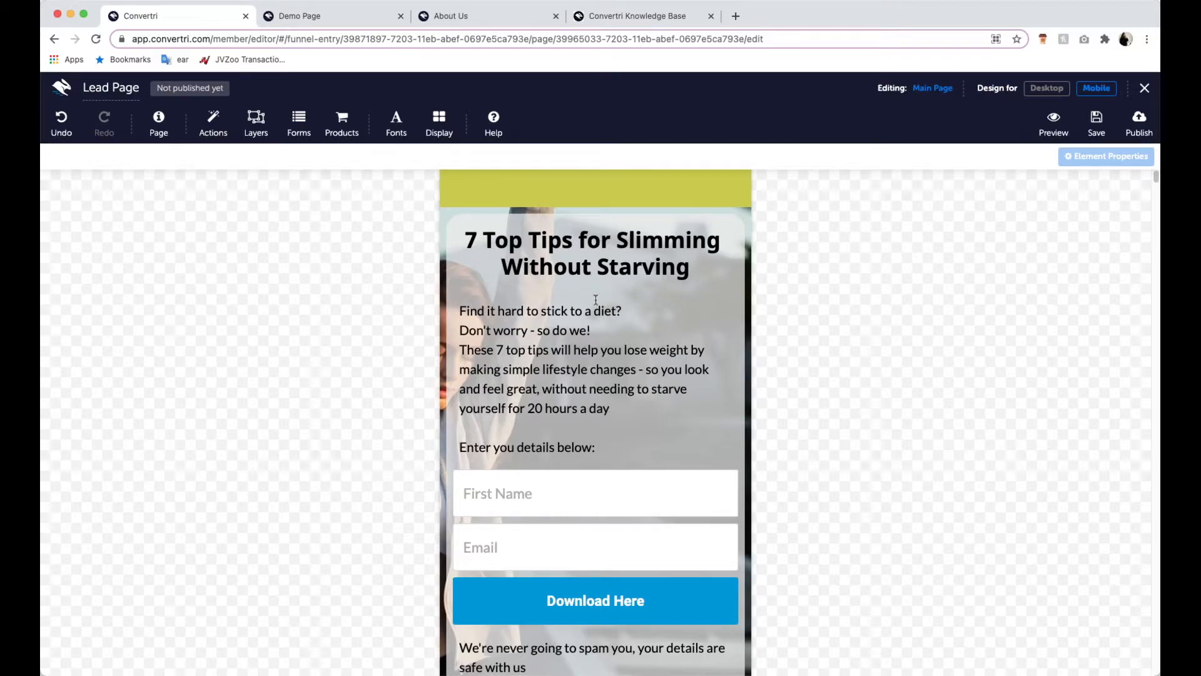
- Move the "7 Top Tips for Slimming Without Starving" headline below the diet paragraph in the mobile design and compare it with the desktop design
click(589, 302)
click(600, 271)
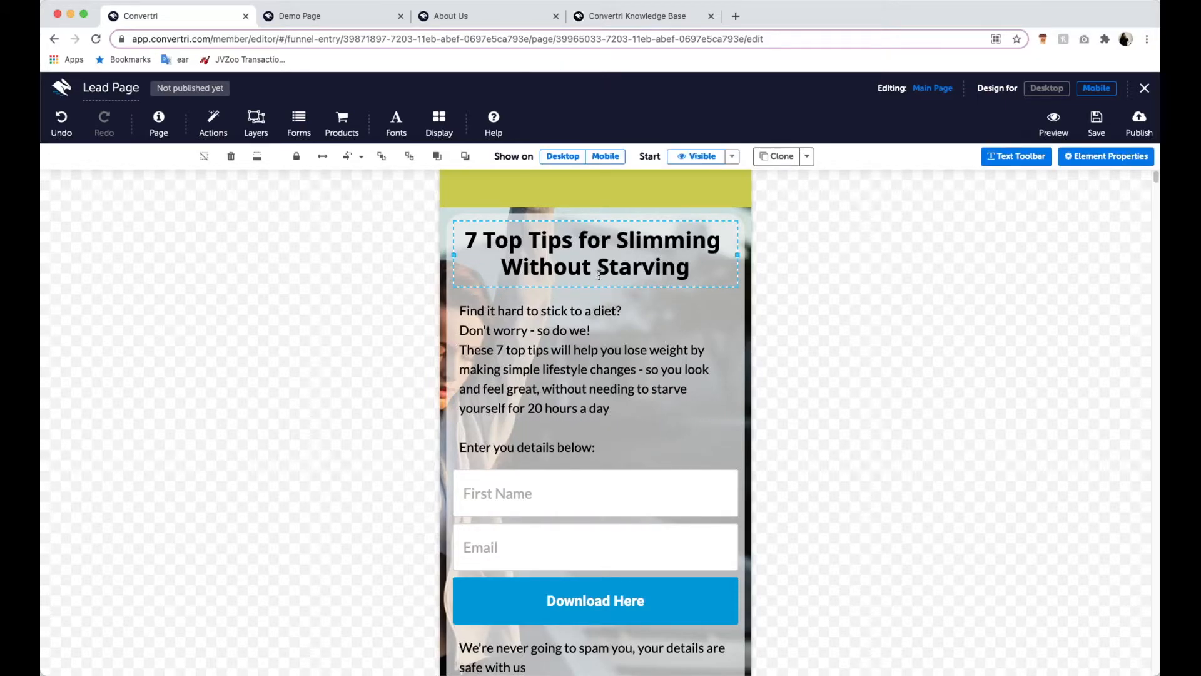
drag(596, 283, 570, 214)
mouse_move(595, 410)
mouse_down()
mouse_move(599, 392)
mouse_move(599, 410)
mouse_up()
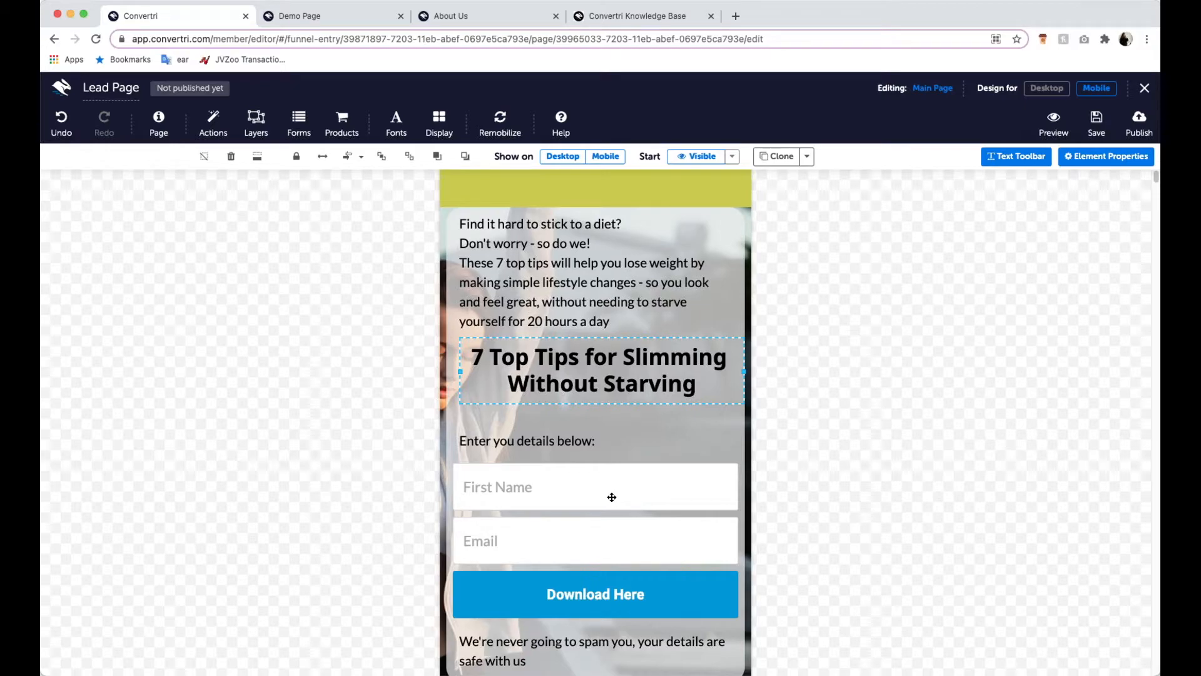
click(1044, 88)
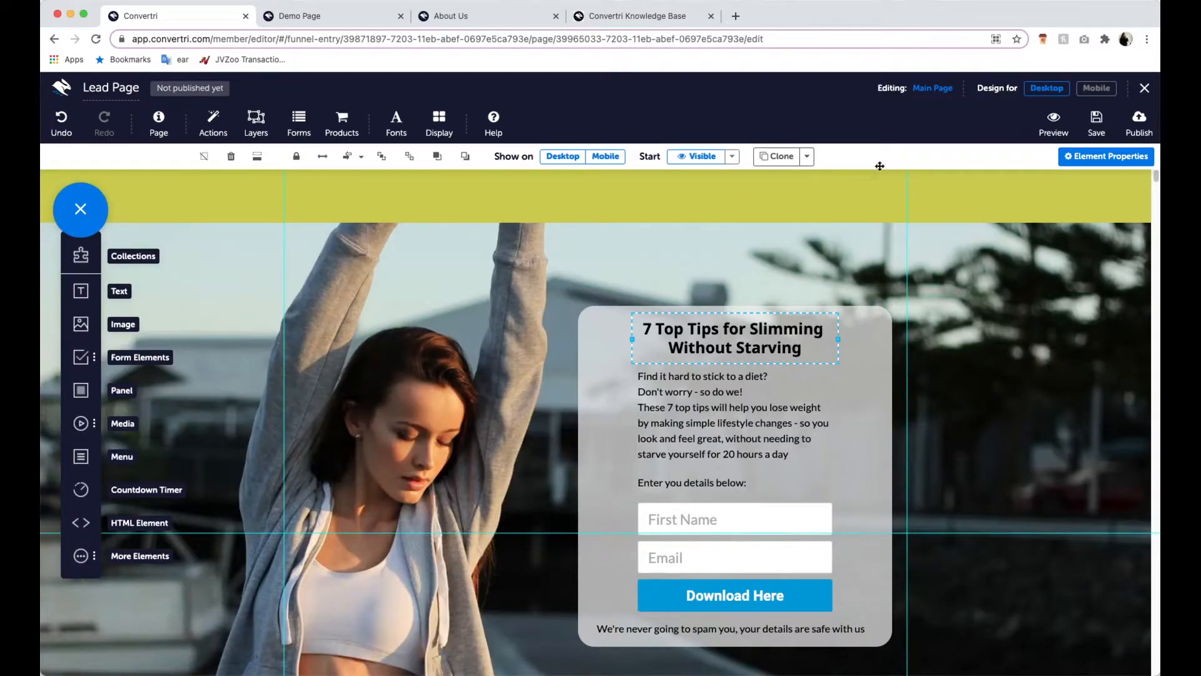
click(1096, 88)
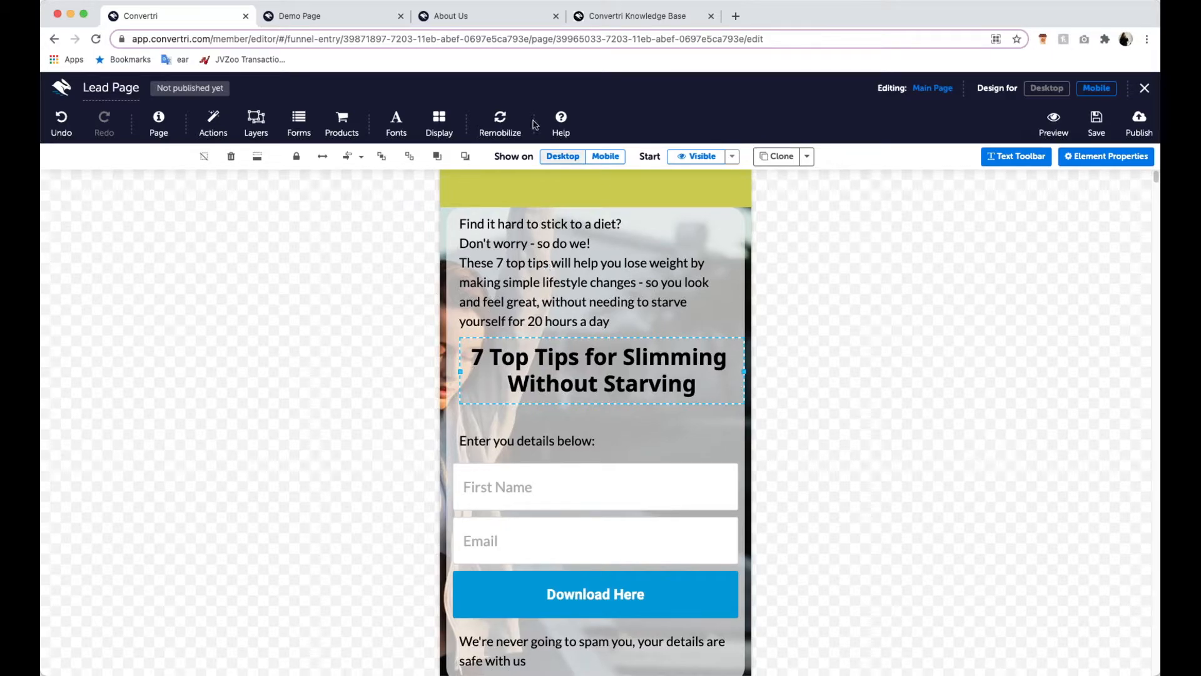
- Re-run the automatic mobile conversion with Remobilize all and check the mobile layout
click(508, 128)
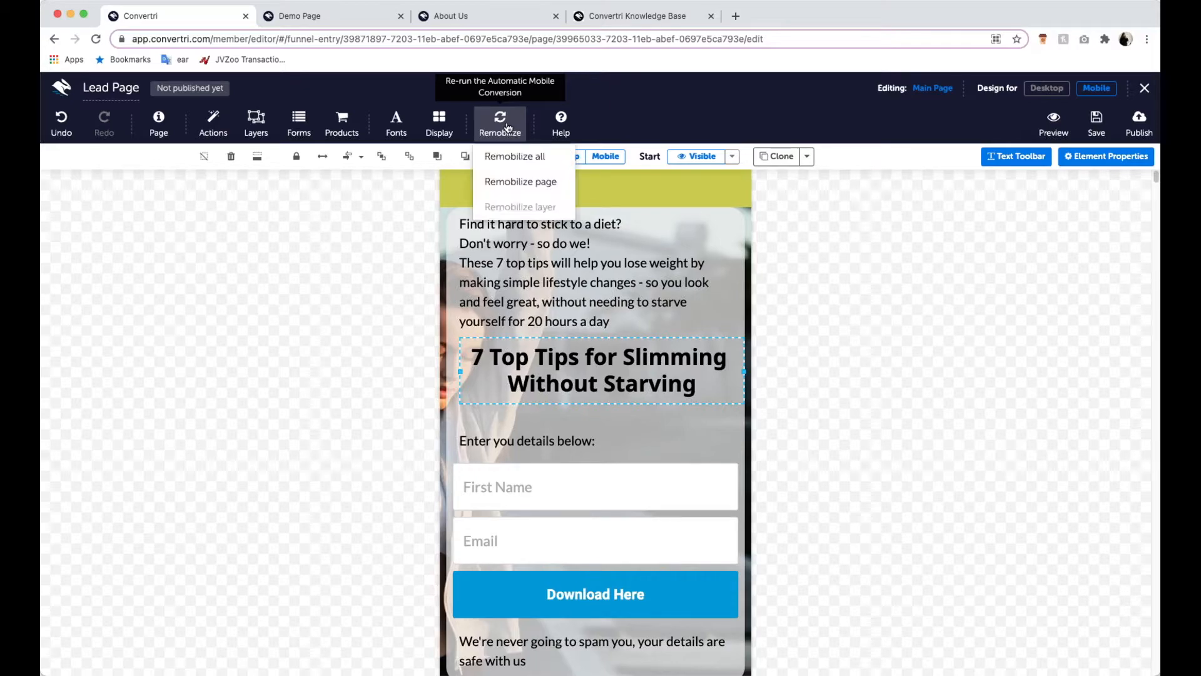
click(514, 156)
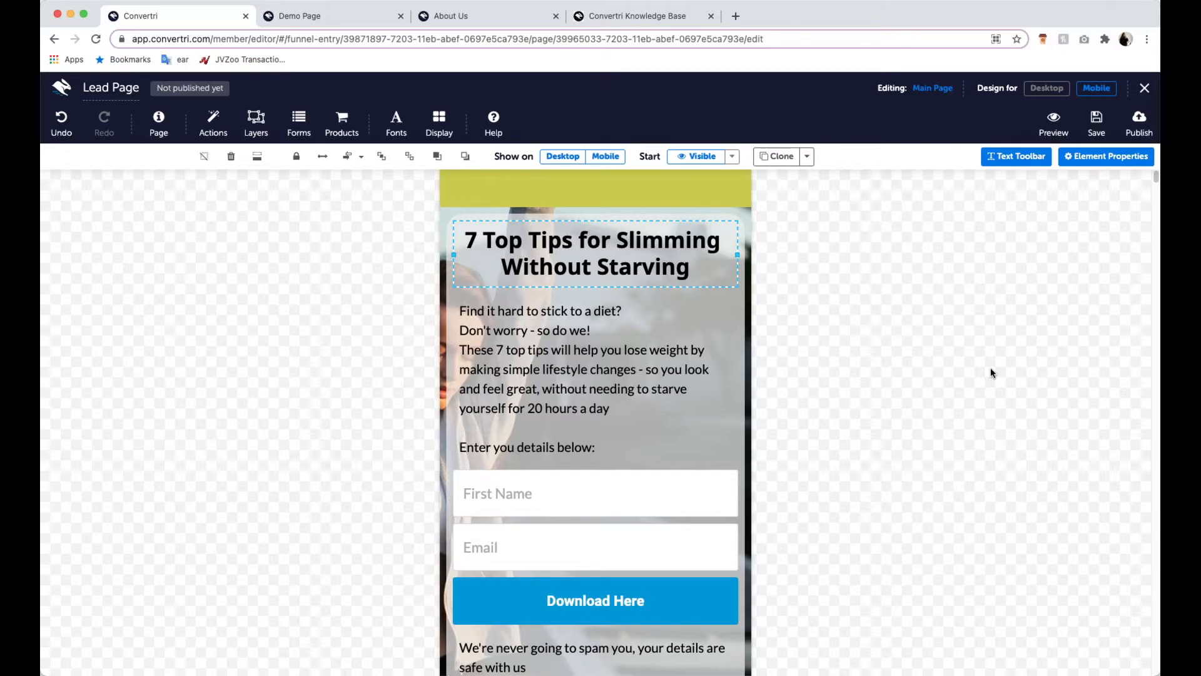
scroll(977, 378, down, 2)
scroll(870, 464, up, 3)
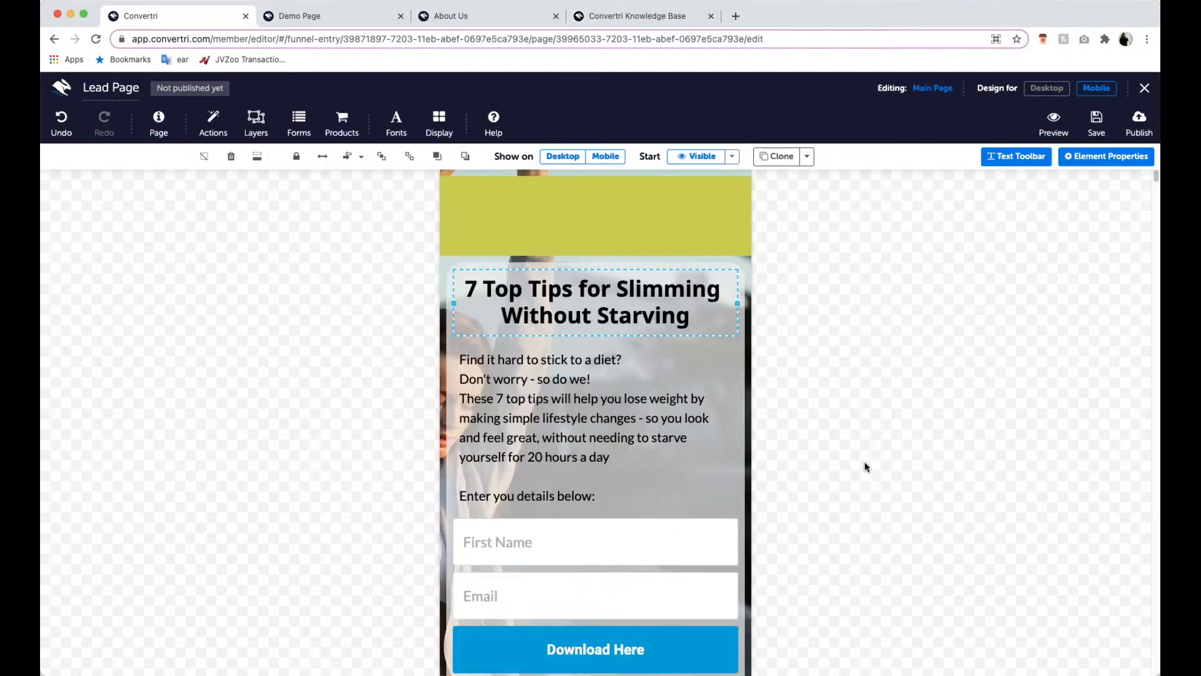
- Return to the desktop design, save the lead page and close the editor
click(1046, 89)
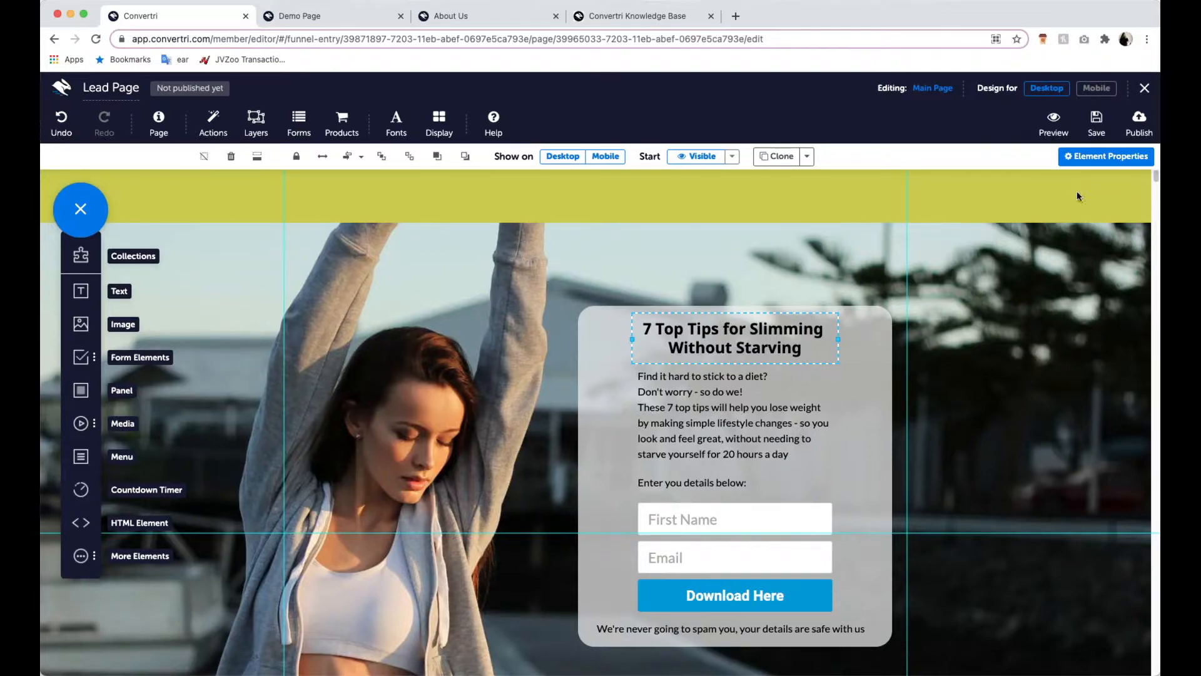
click(1096, 122)
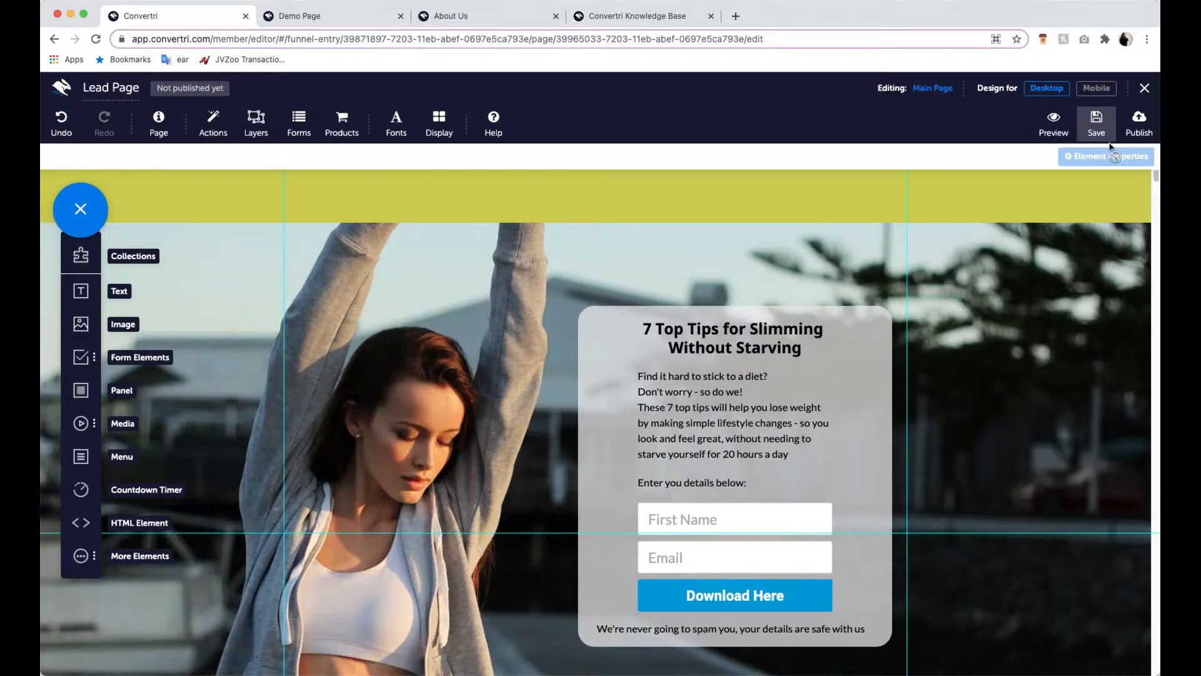
click(1143, 92)
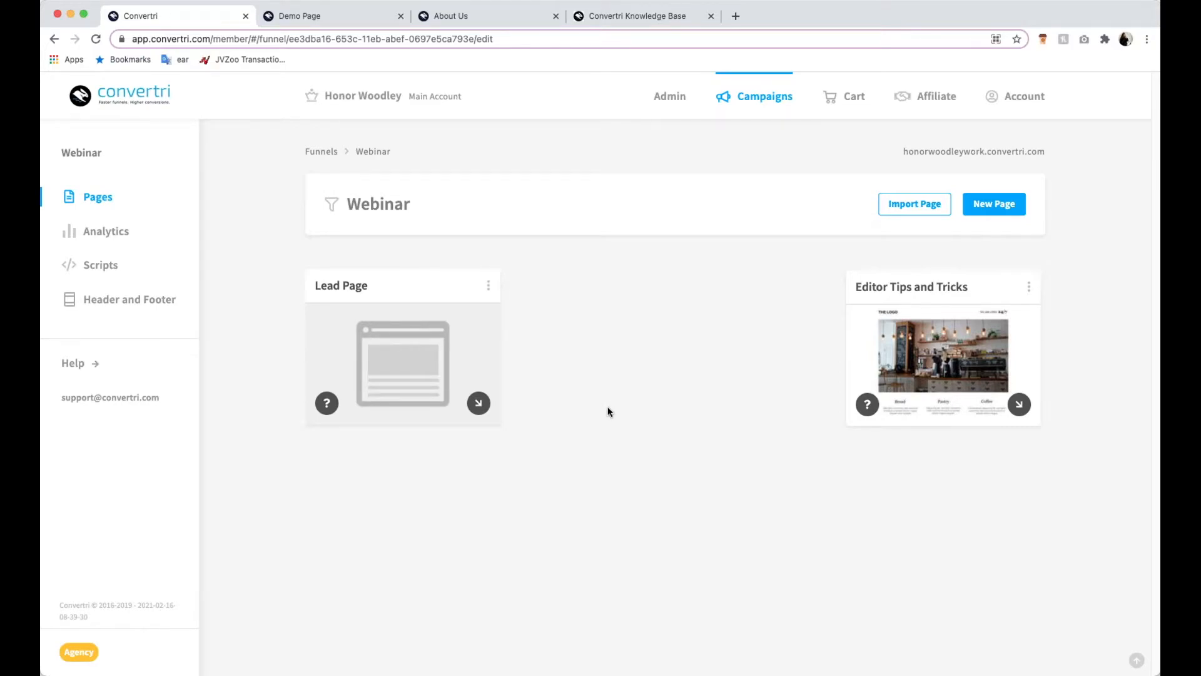
- Clone the Lead Page in the Webinar funnel under the name "Thank You Page"
click(489, 283)
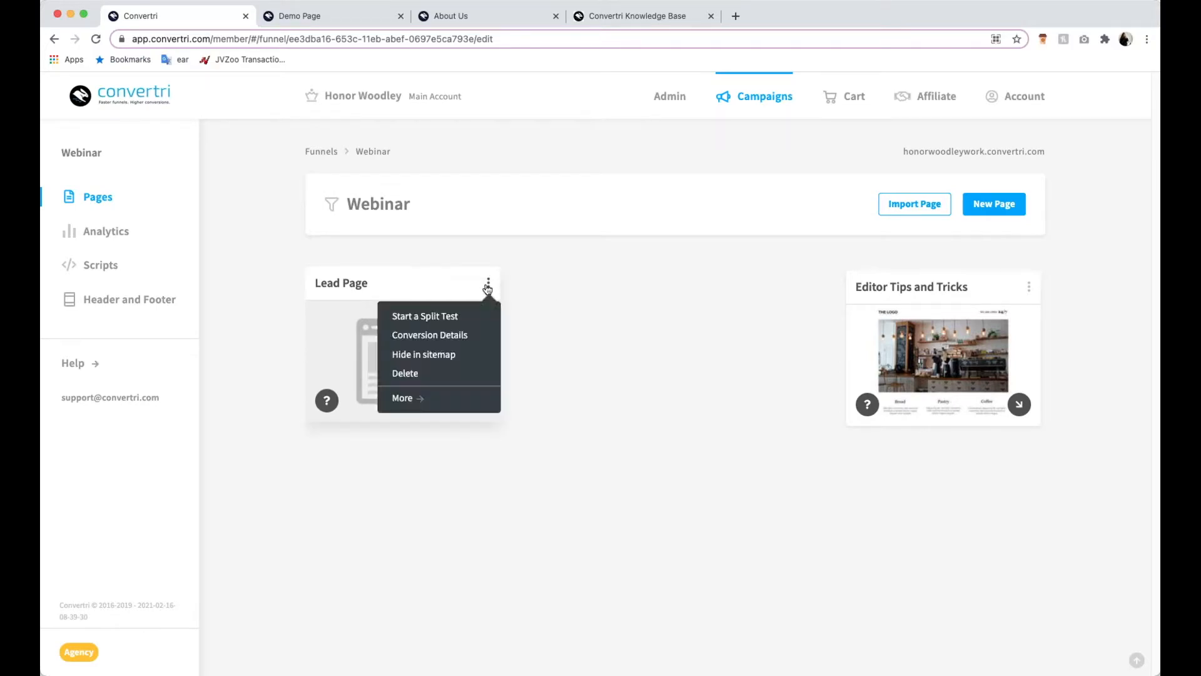
click(424, 402)
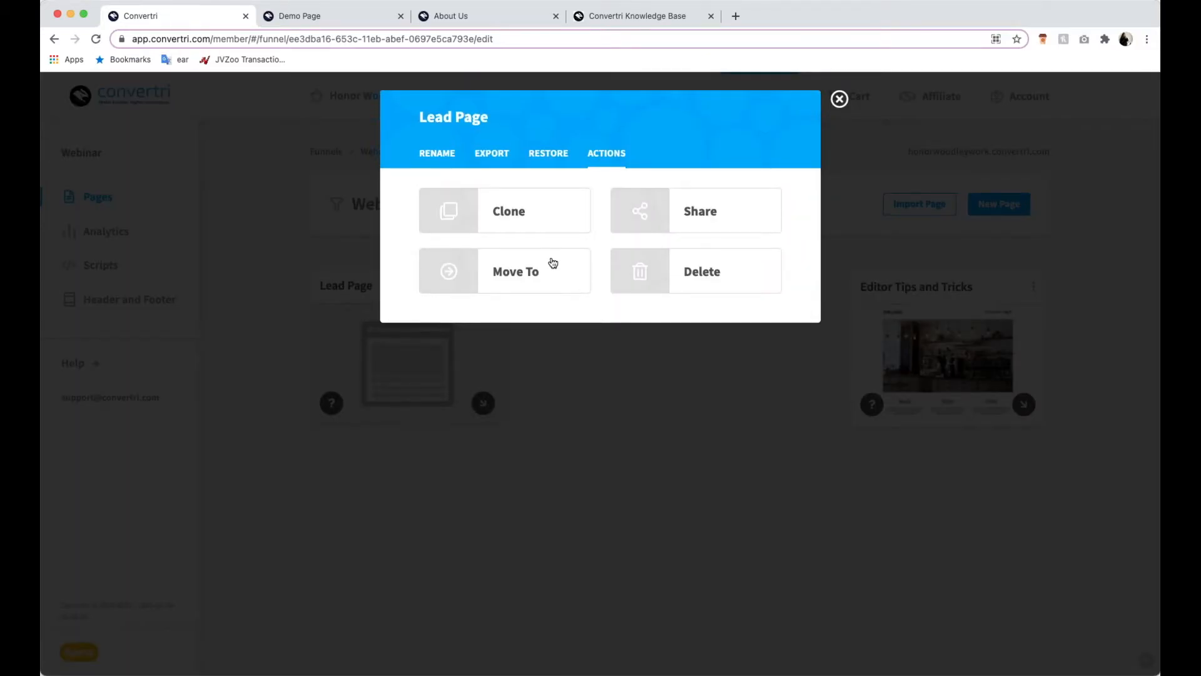
click(554, 221)
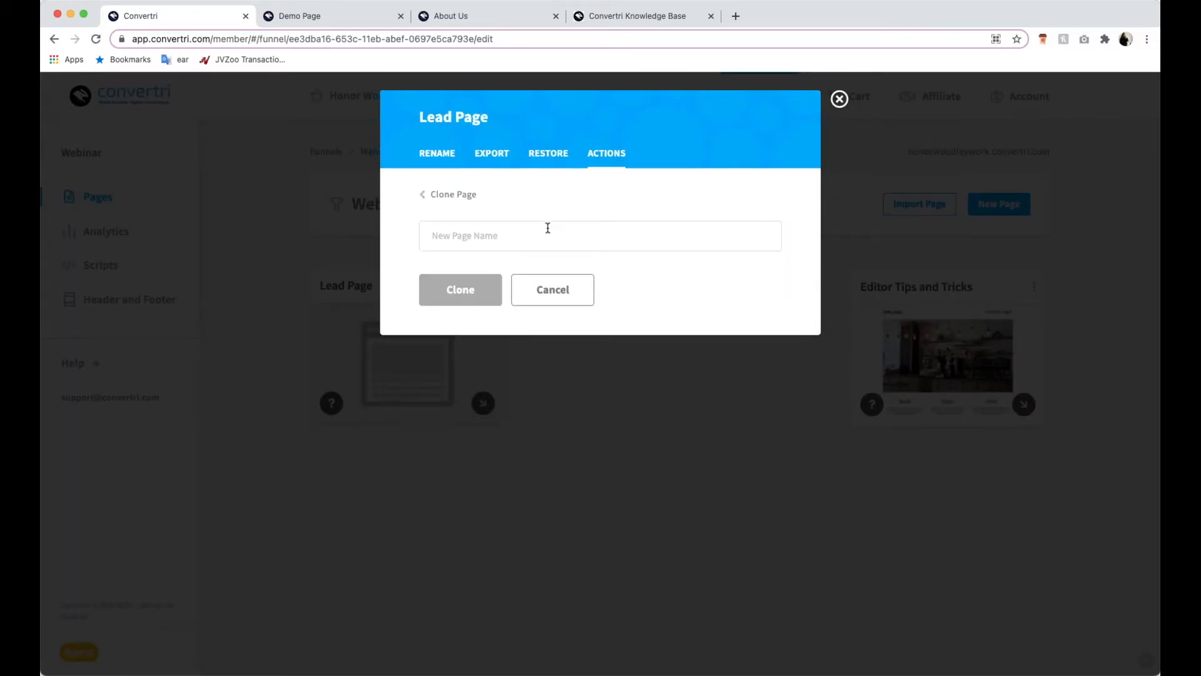
click(548, 228)
text(Thank Y)
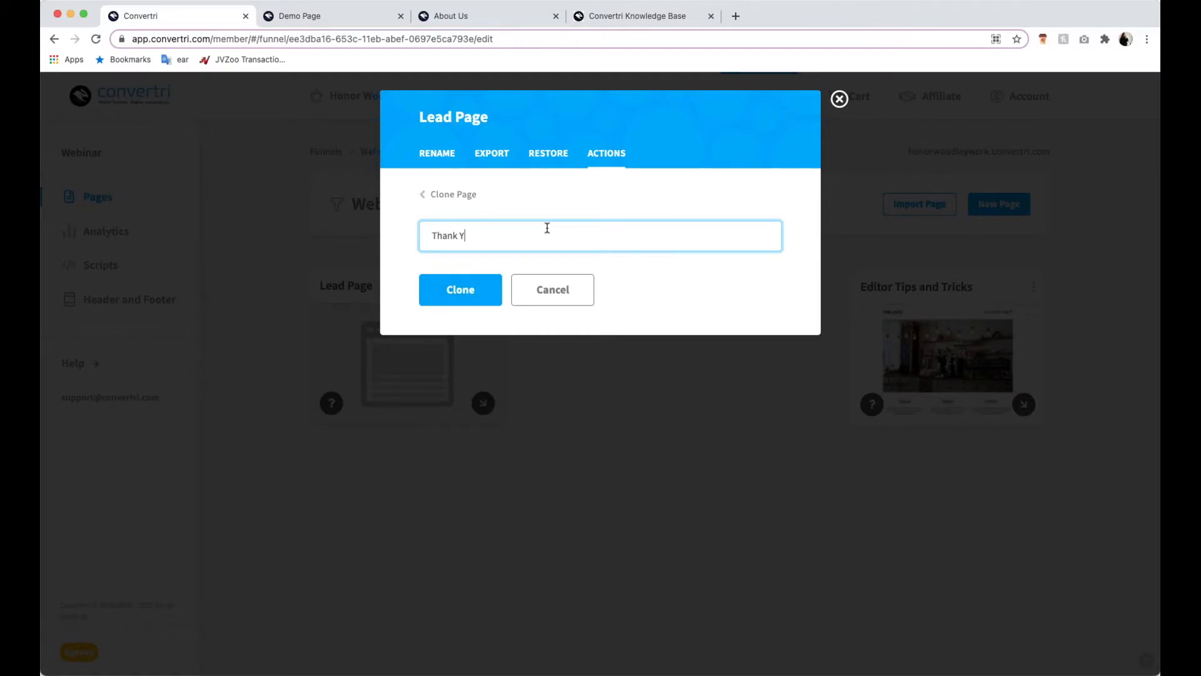
text(ou Page)
click(461, 290)
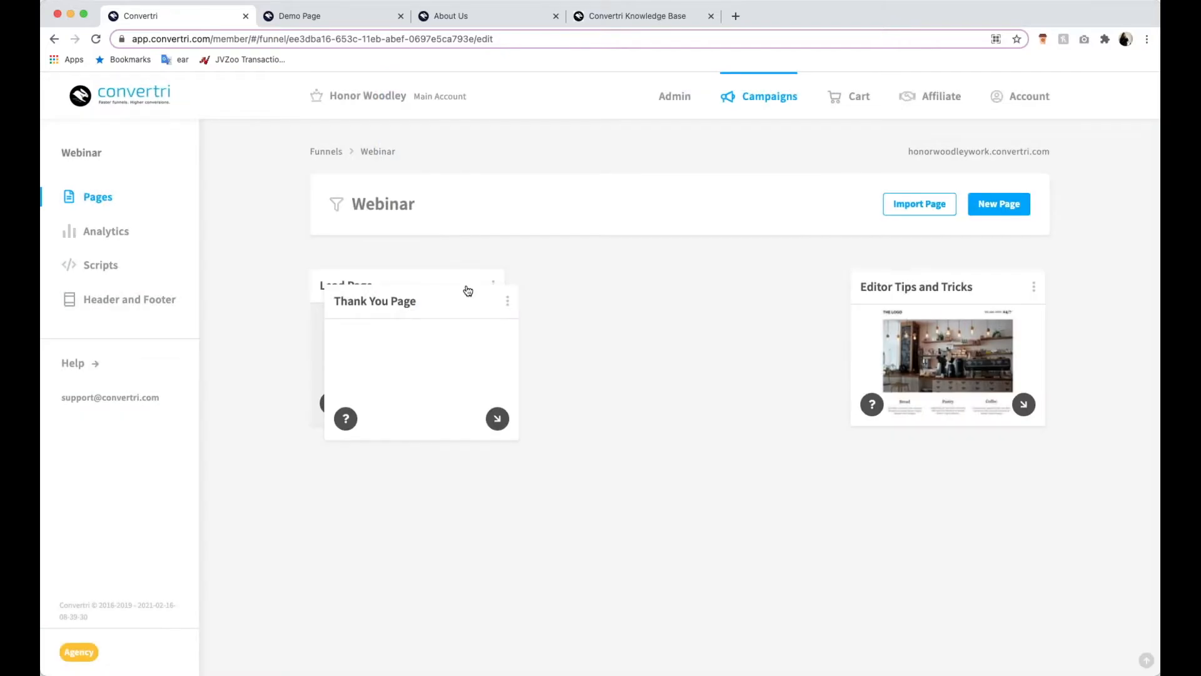
- Place the Thank You Page card between Lead Page and Editor Tips and Tricks, and open the page for editing
drag(464, 306, 688, 292)
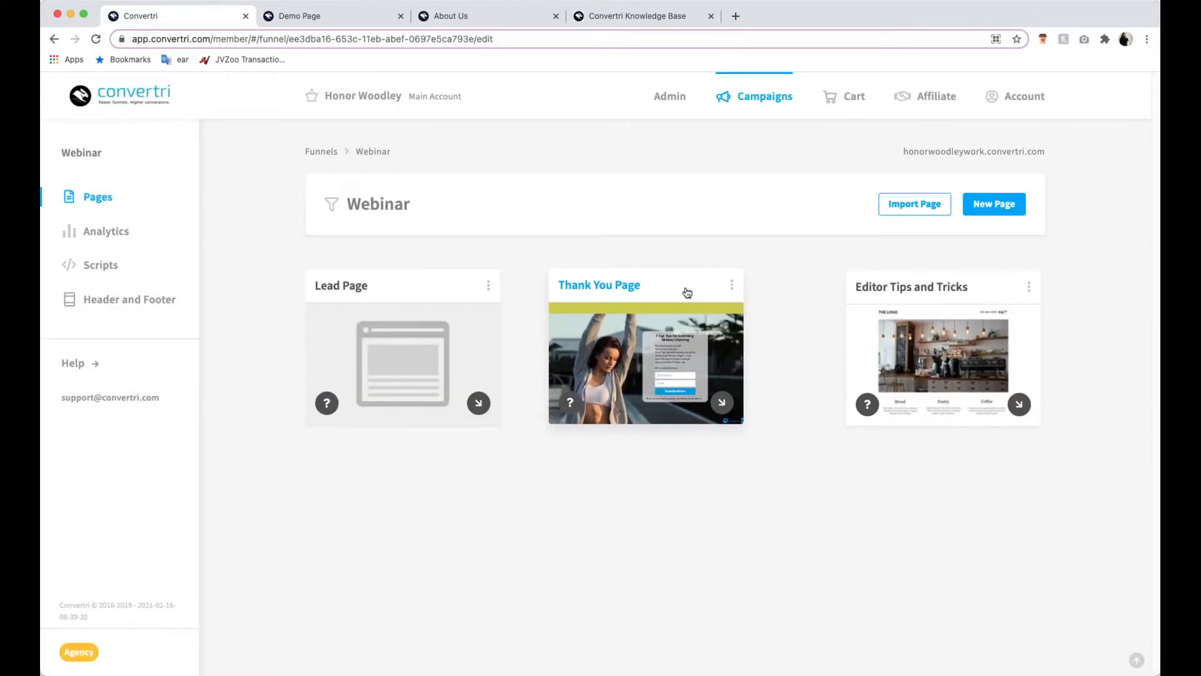
mouse_move(651, 371)
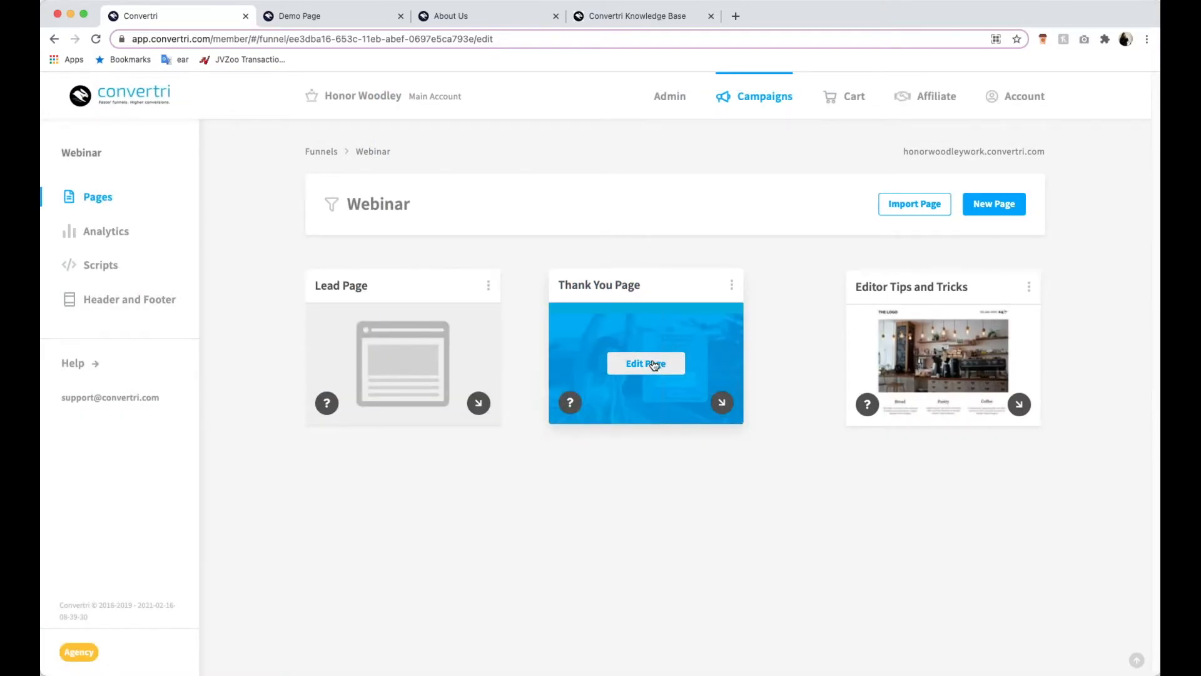
click(653, 364)
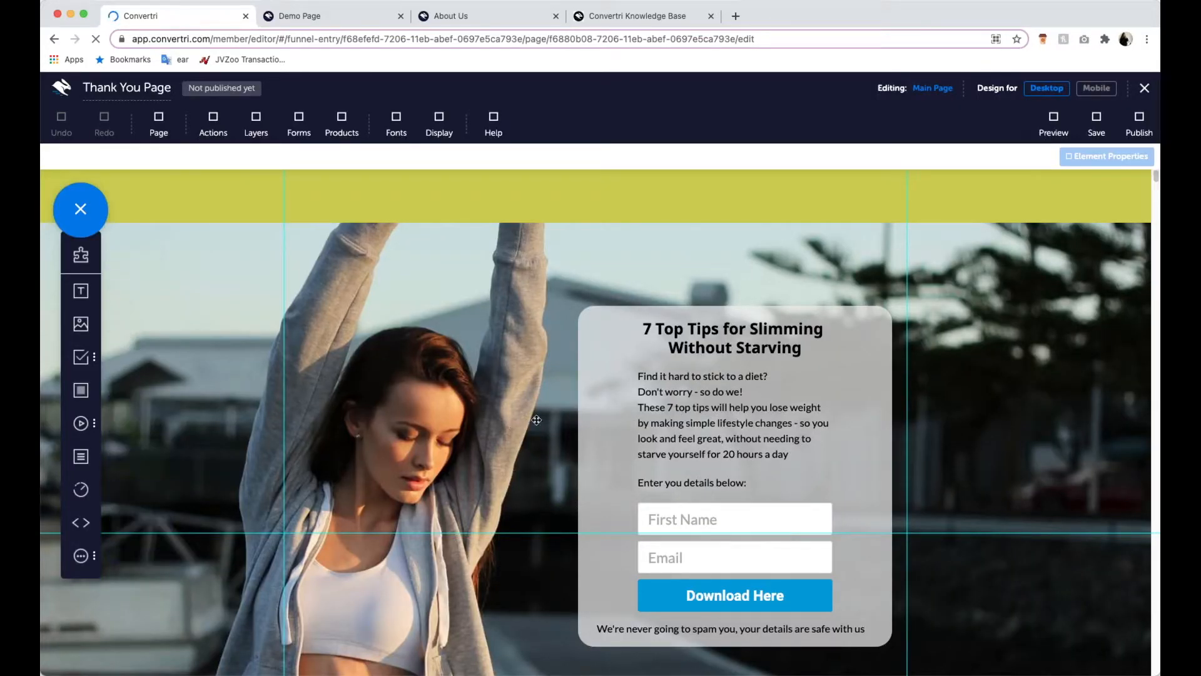
scroll(653, 454, down, 1)
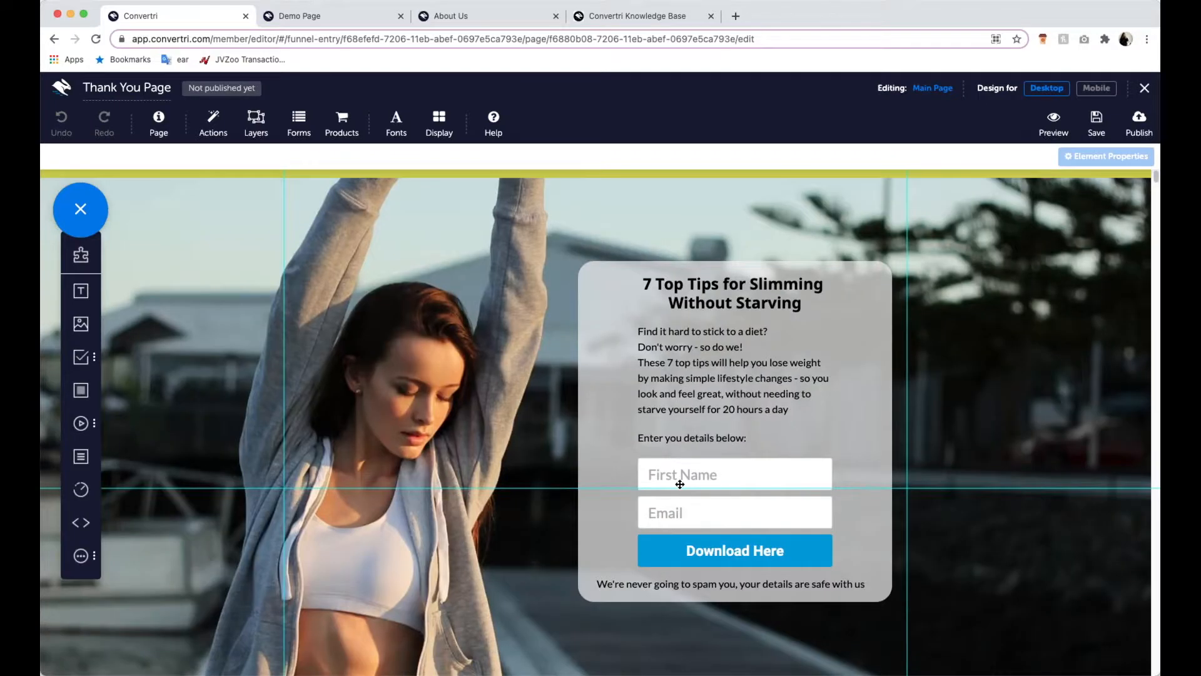
- Delete the First Name and Email fields, the no-spam note and the "Enter you details below:" text from the grey box
click(759, 480)
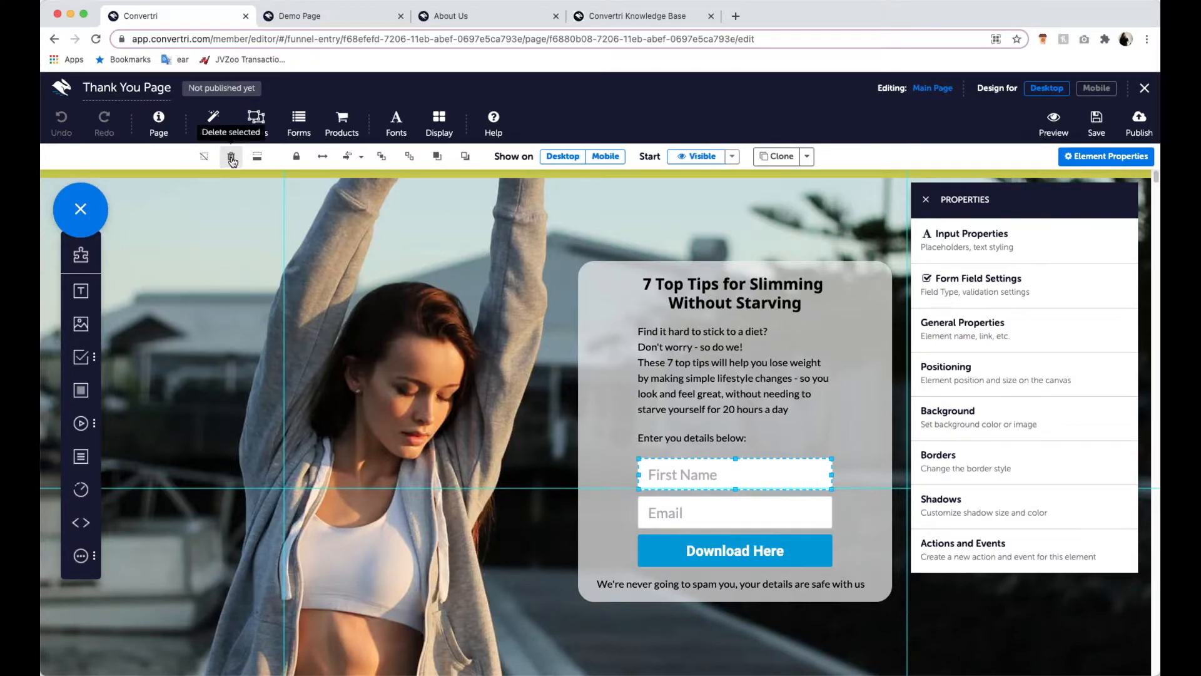
key(Delete)
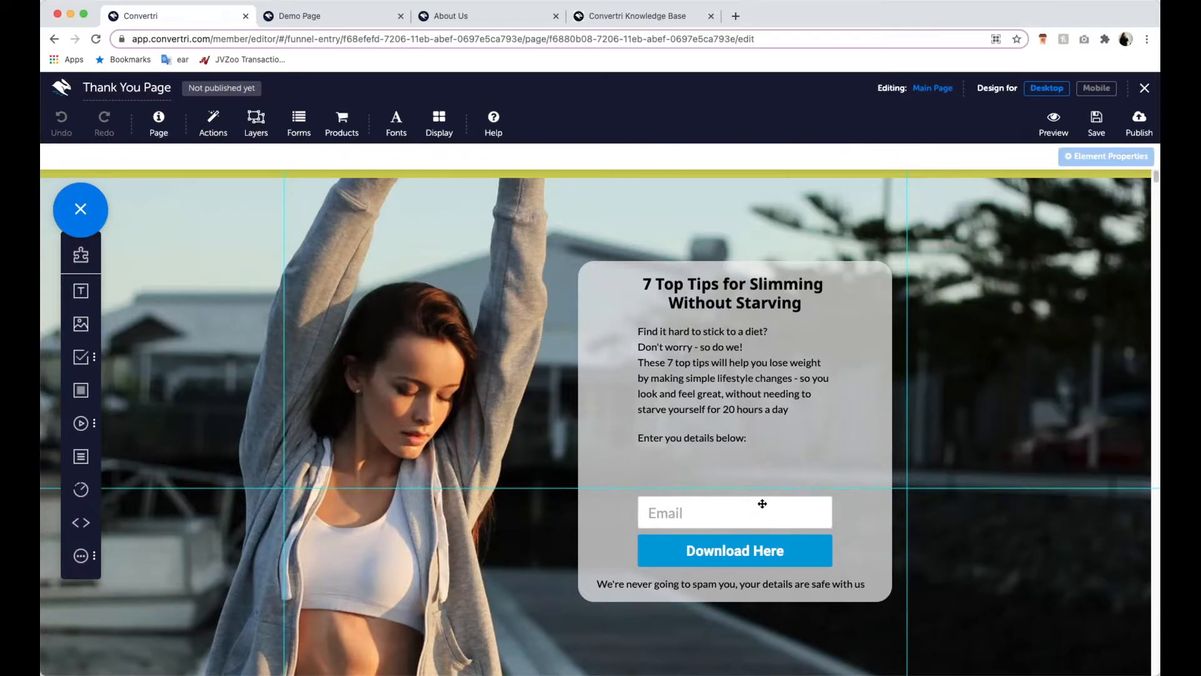
click(764, 516)
key(Delete)
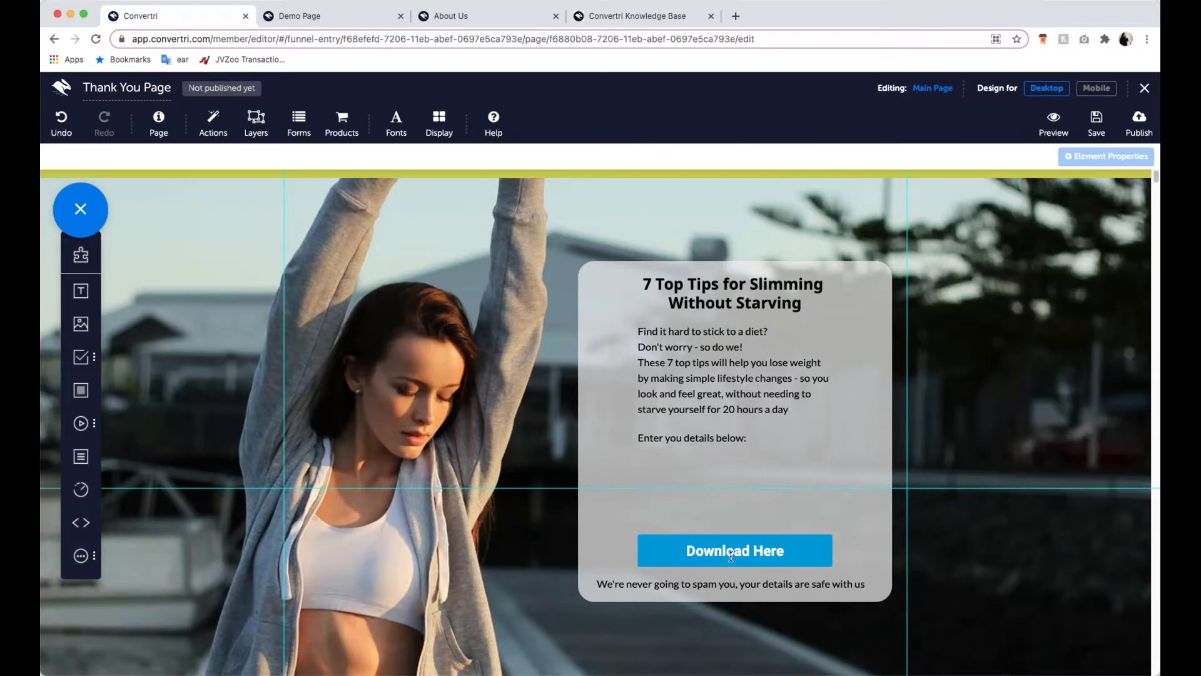
click(607, 578)
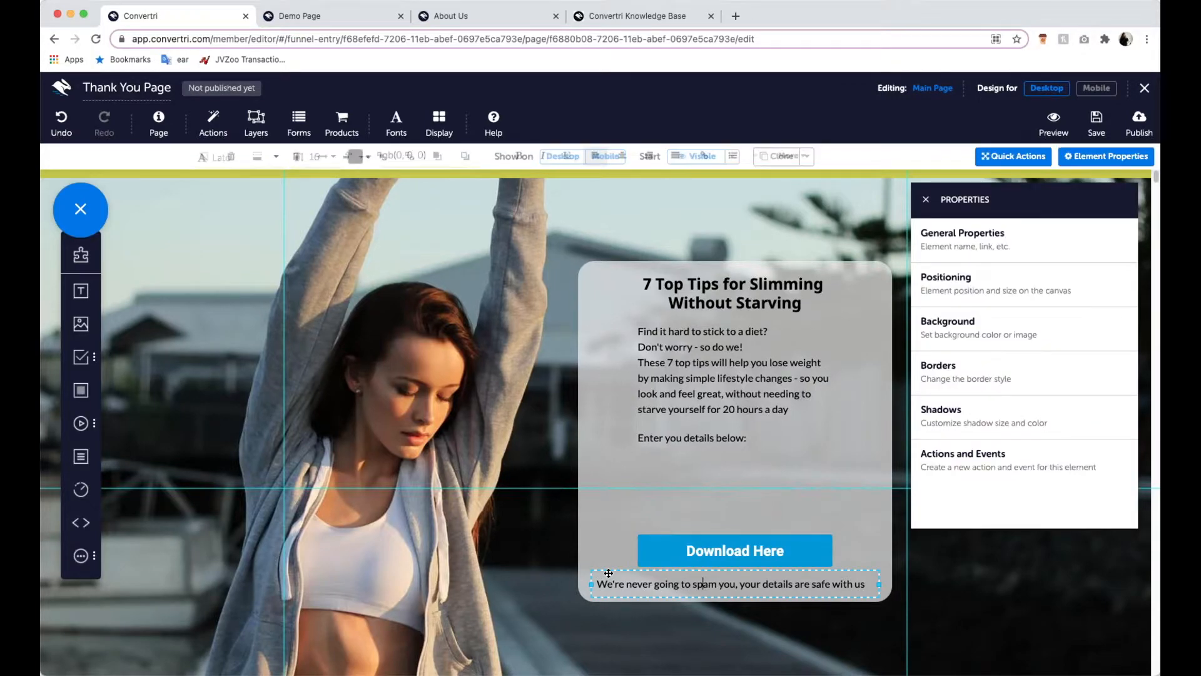
key(Delete)
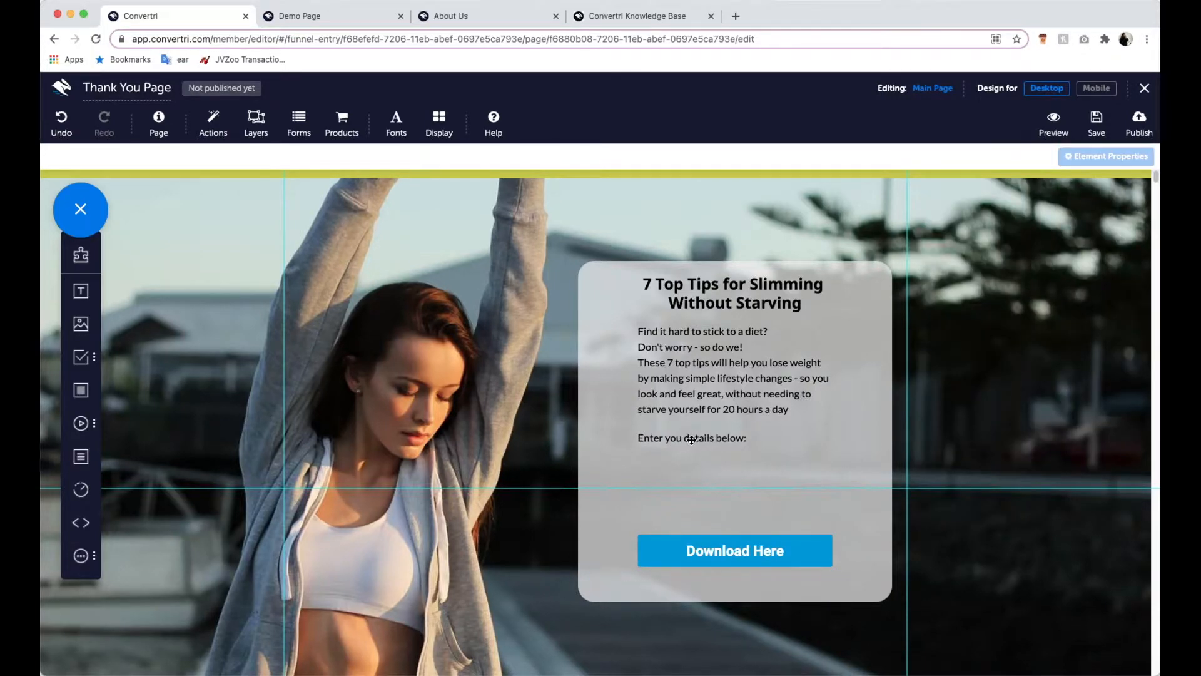
click(692, 436)
key(Delete)
- Replace the body paragraph with "Click below to get your free guide on 7 top tips for slimming without starving"
click(734, 360)
click(791, 405)
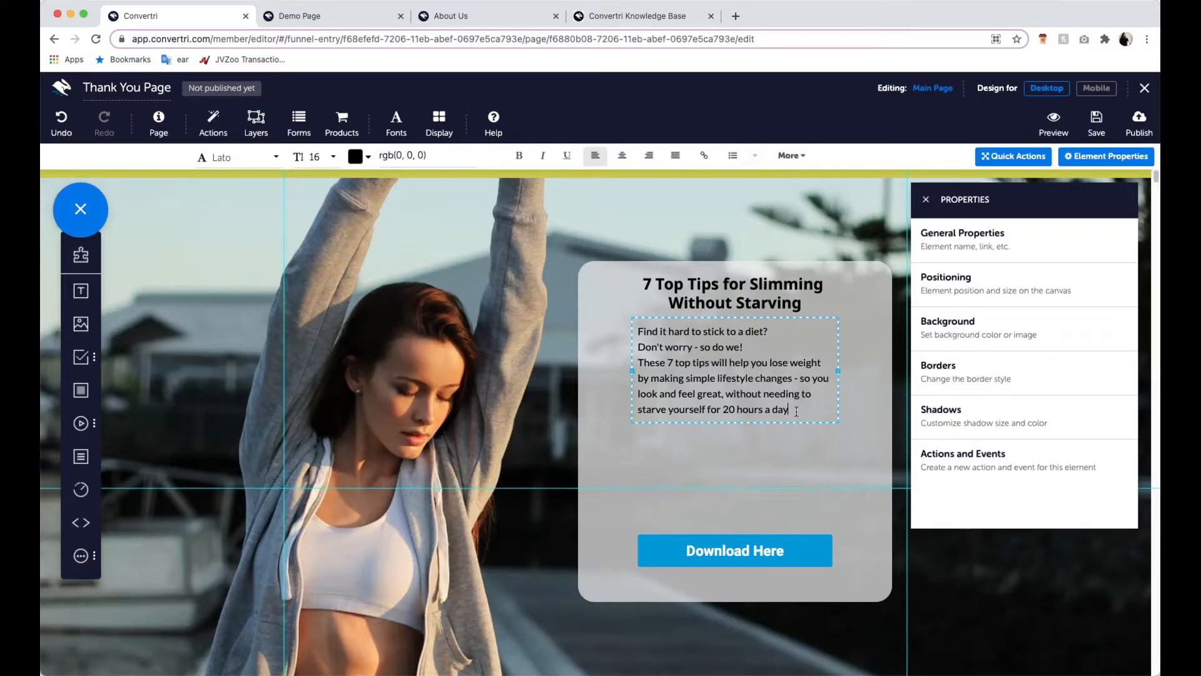
drag(793, 408, 623, 354)
text(Click bel)
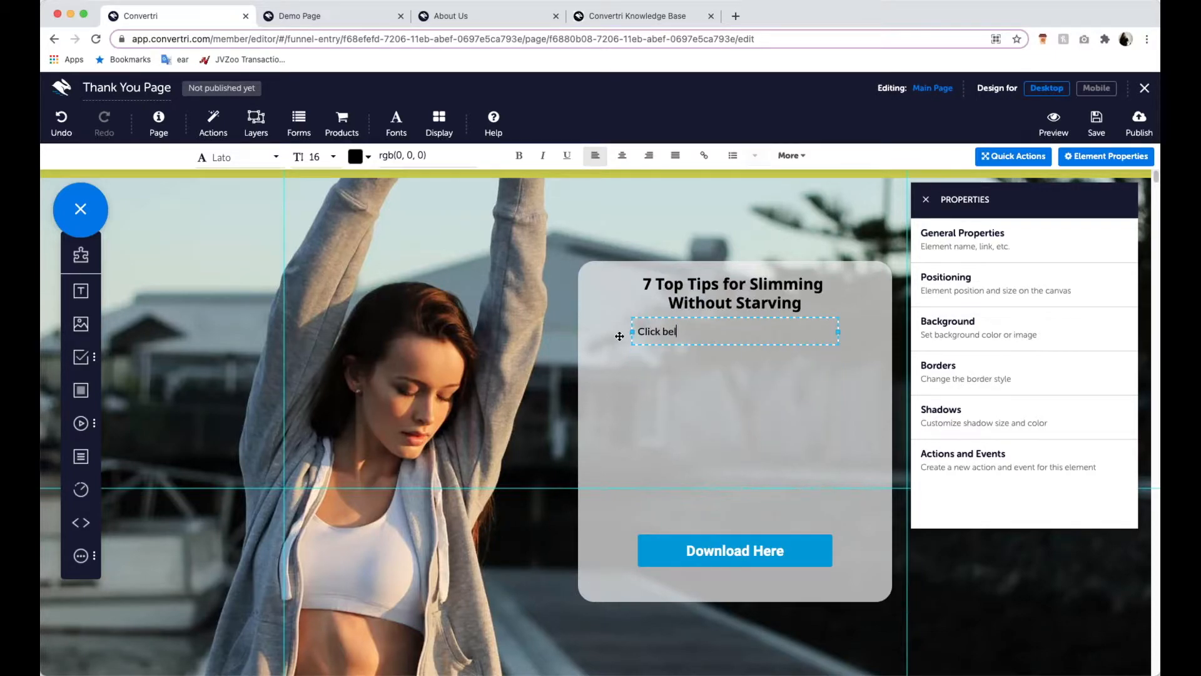
text(ow to get your free guide on)
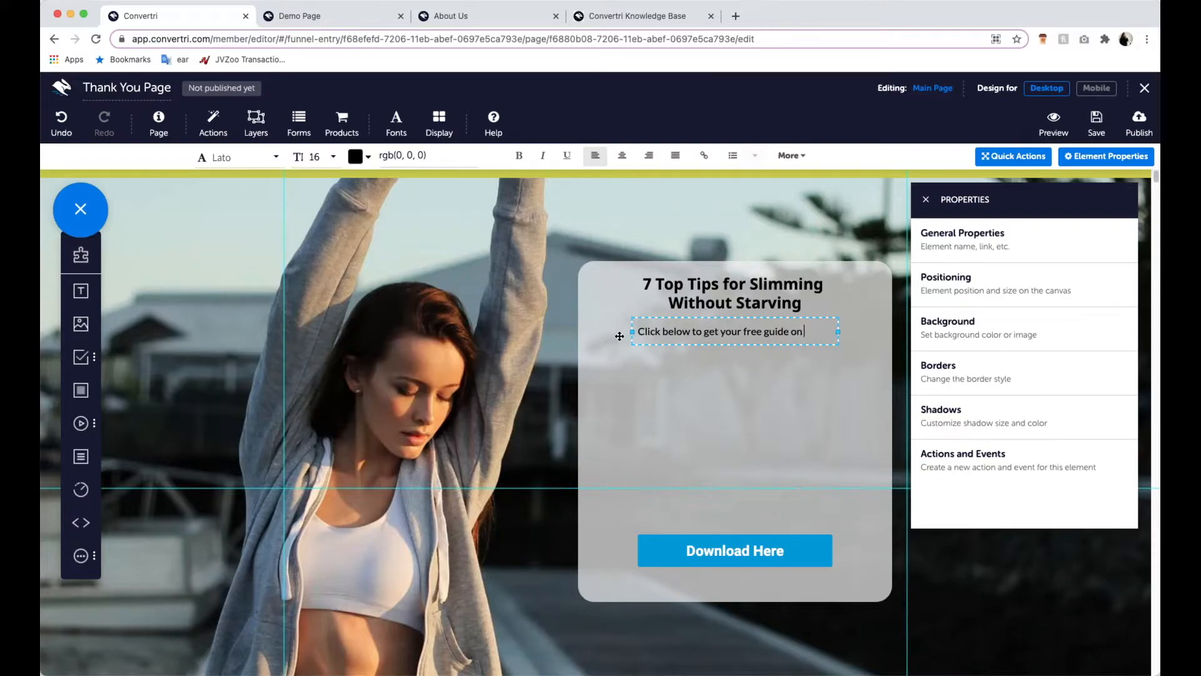
text( 7 top tips for slimming iwhtout st)
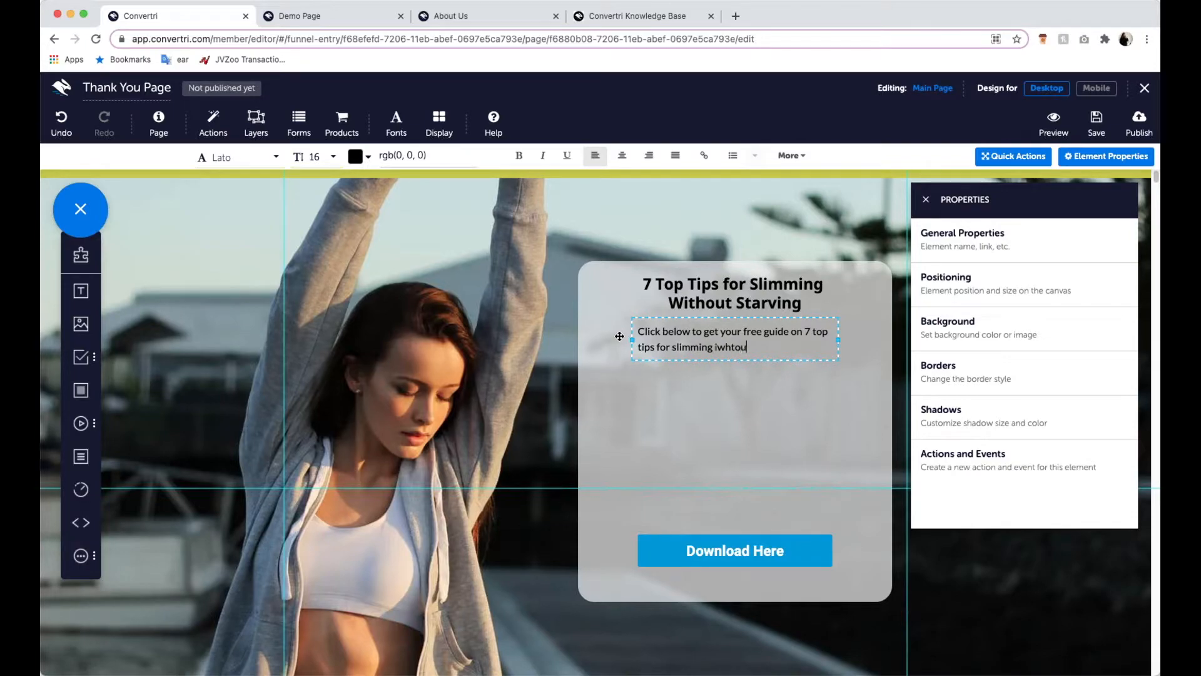
key(BackSpace)
key(BackSpace)
key(BackSpace)
key(BackSpace)
key(BackSpace)
key(BackSpace)
key(BackSpace)
key(BackSpace)
key(BackSpace)
text(without)
text( straving)
key(BackSpace)
key(BackSpace)
key(BackSpace)
key(BackSpace)
key(BackSpace)
text(a)
key(BackSpace)
key(BackSpace)
text(arving)
- Place the Download Here button just below the body text, shorten the grey box to fit its content and shift it down the page
click(737, 549)
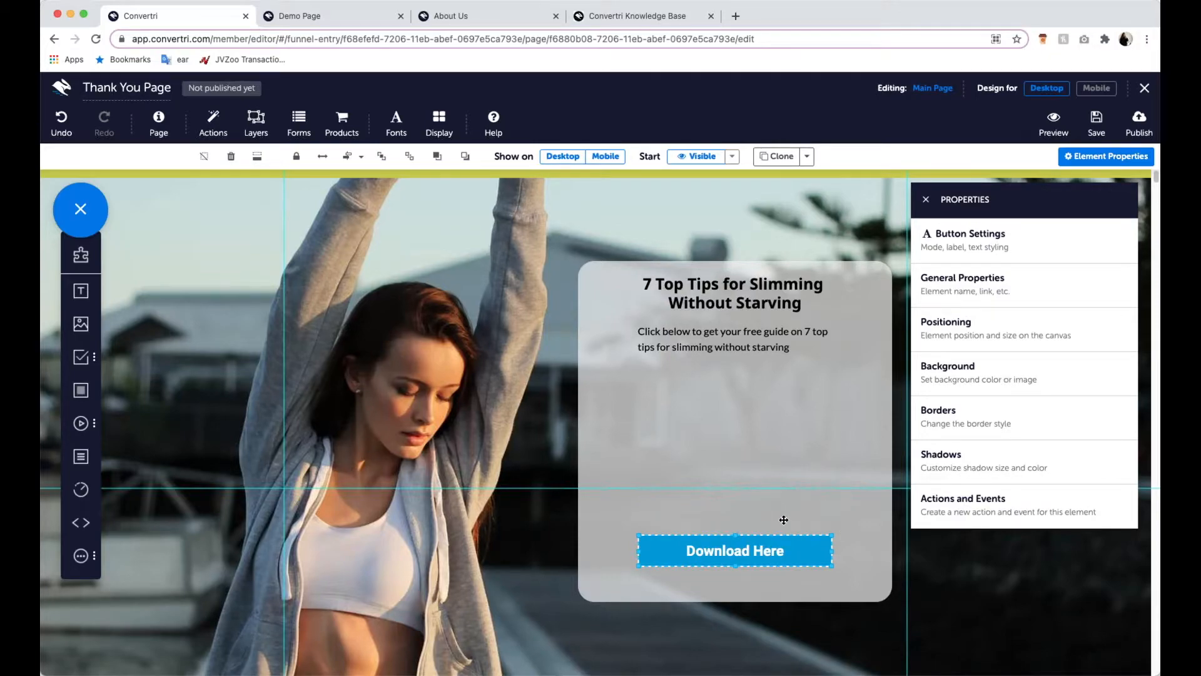
drag(758, 550, 749, 387)
click(727, 583)
drag(738, 599, 748, 423)
drag(864, 402, 856, 488)
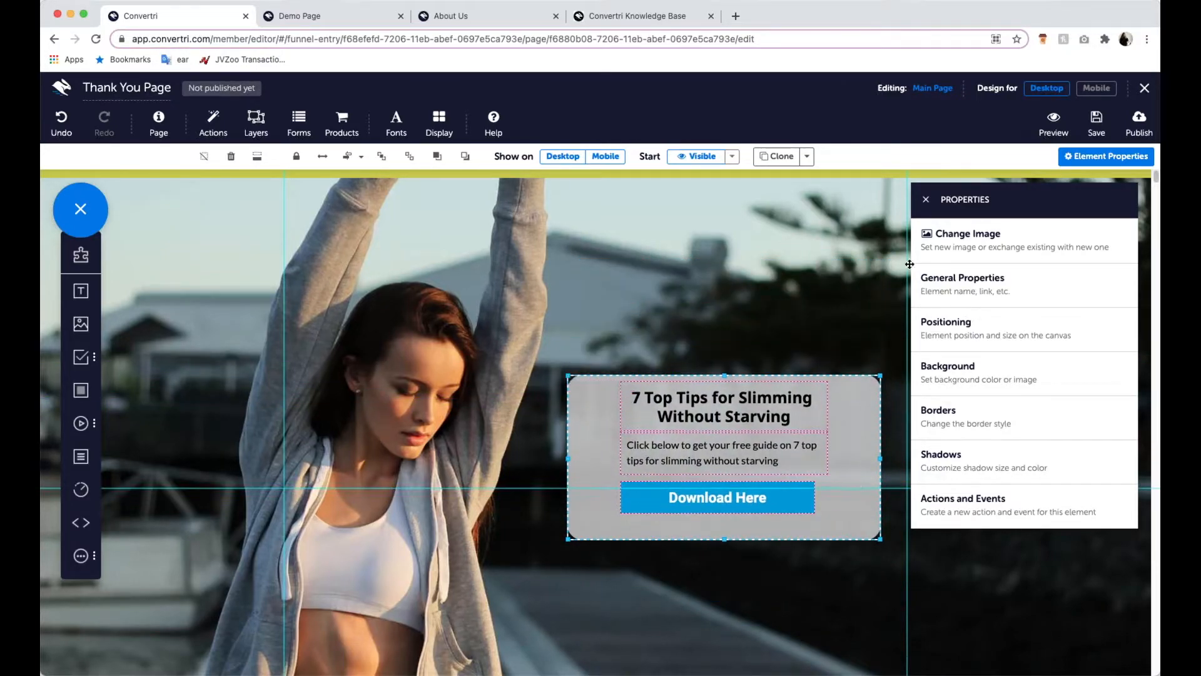
click(926, 199)
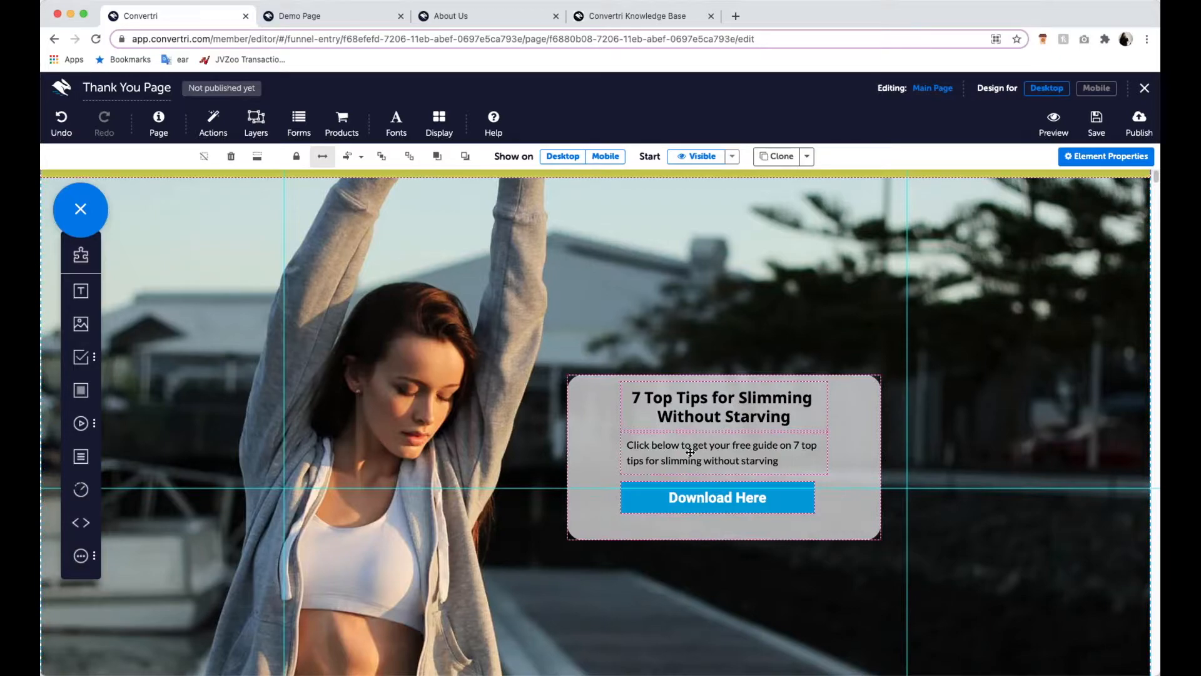
- Center-align the contents of the grey box and justify them vertically within it
click(728, 397)
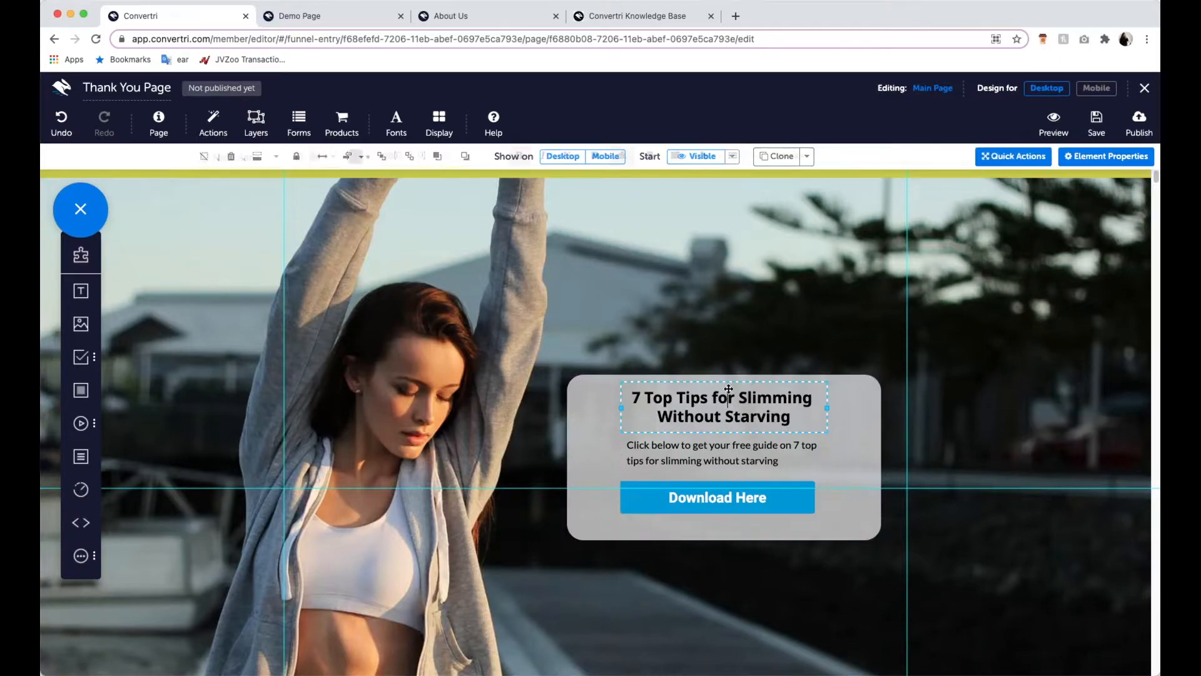
click(613, 416)
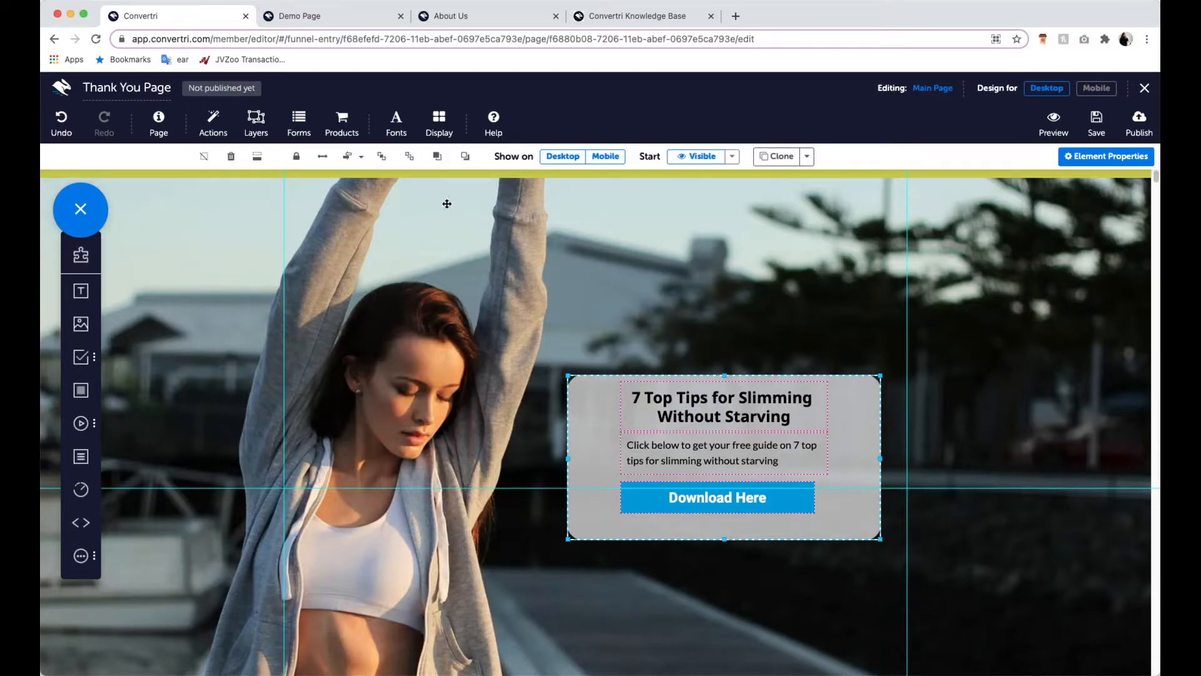
click(367, 162)
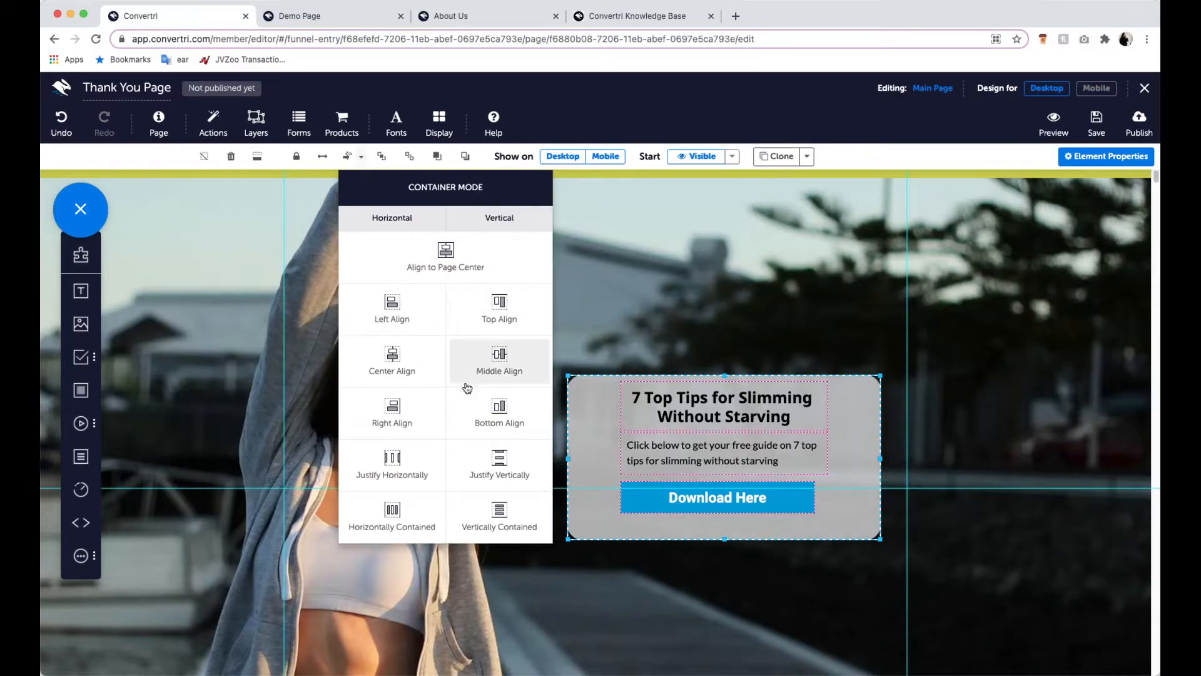
click(400, 366)
click(362, 158)
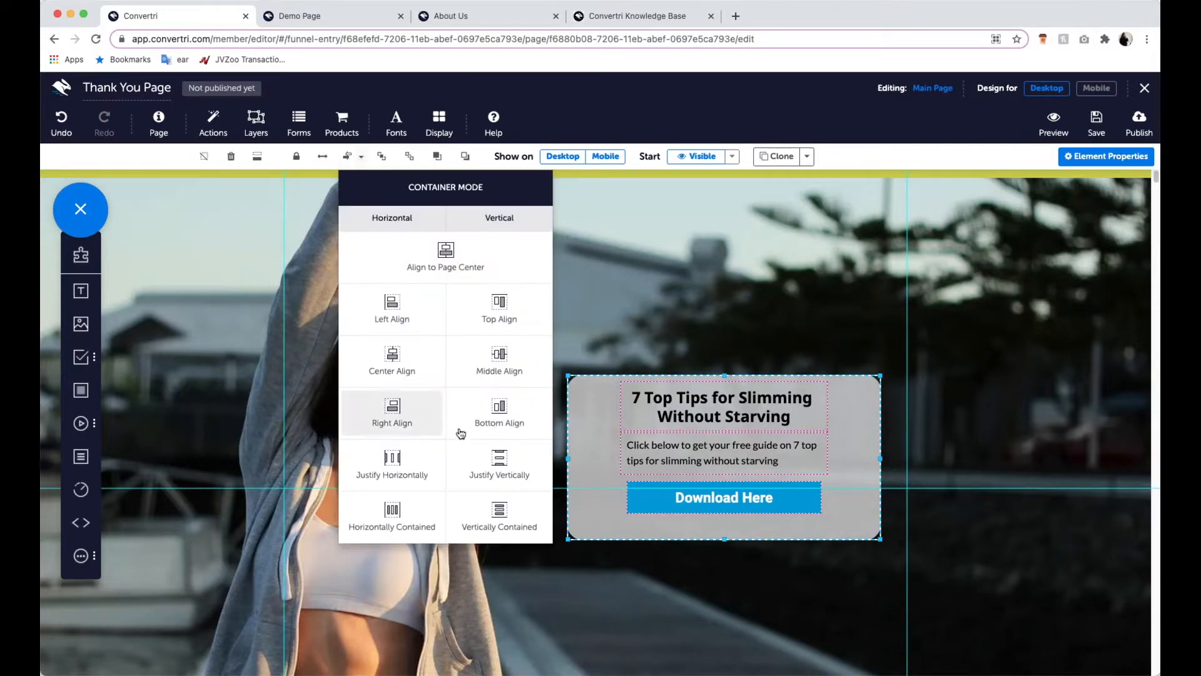
click(496, 460)
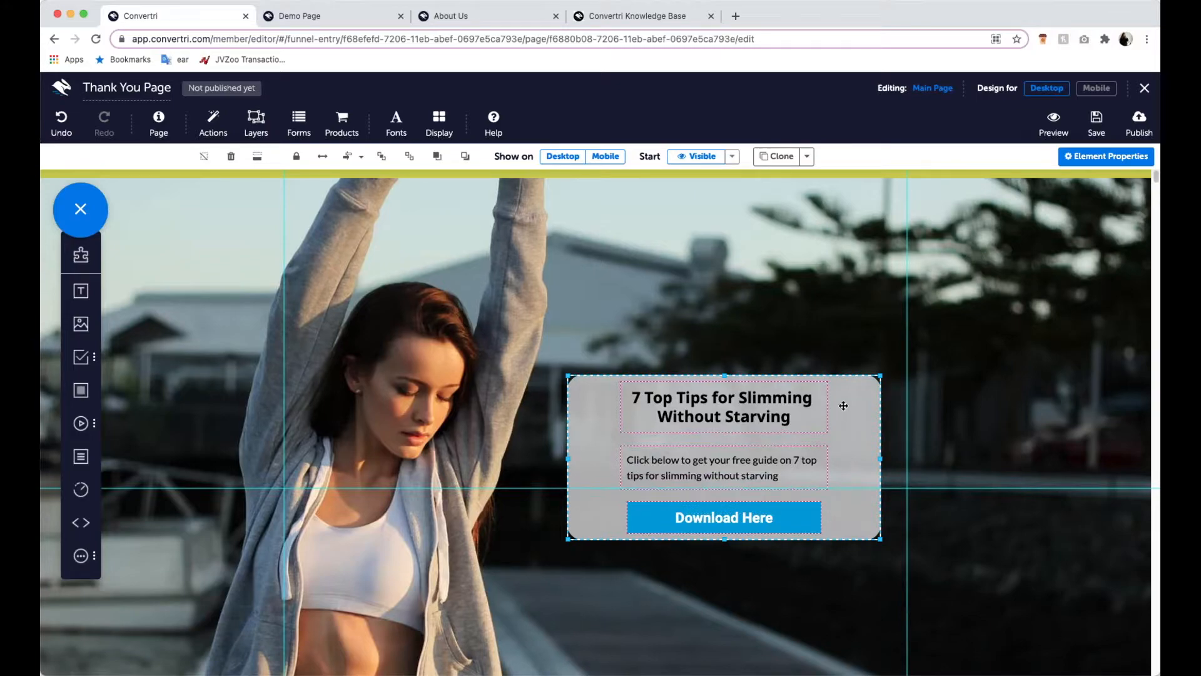
click(836, 342)
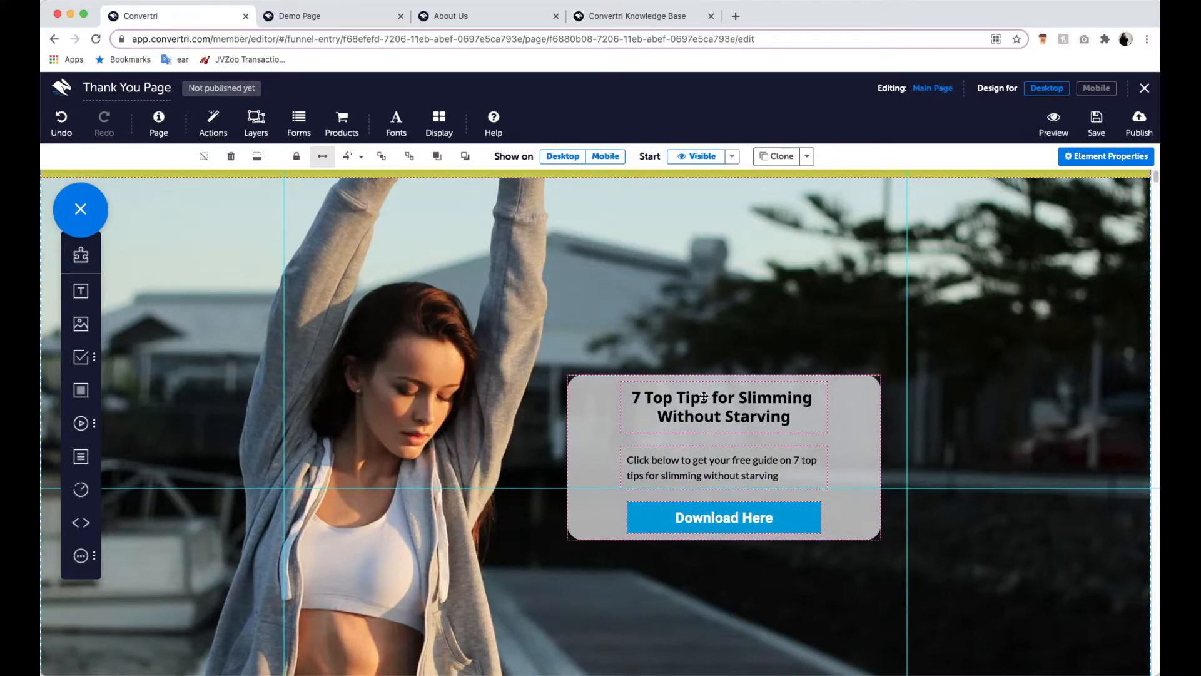
- Change the label of the Download Here button to "Click to Download"
click(776, 521)
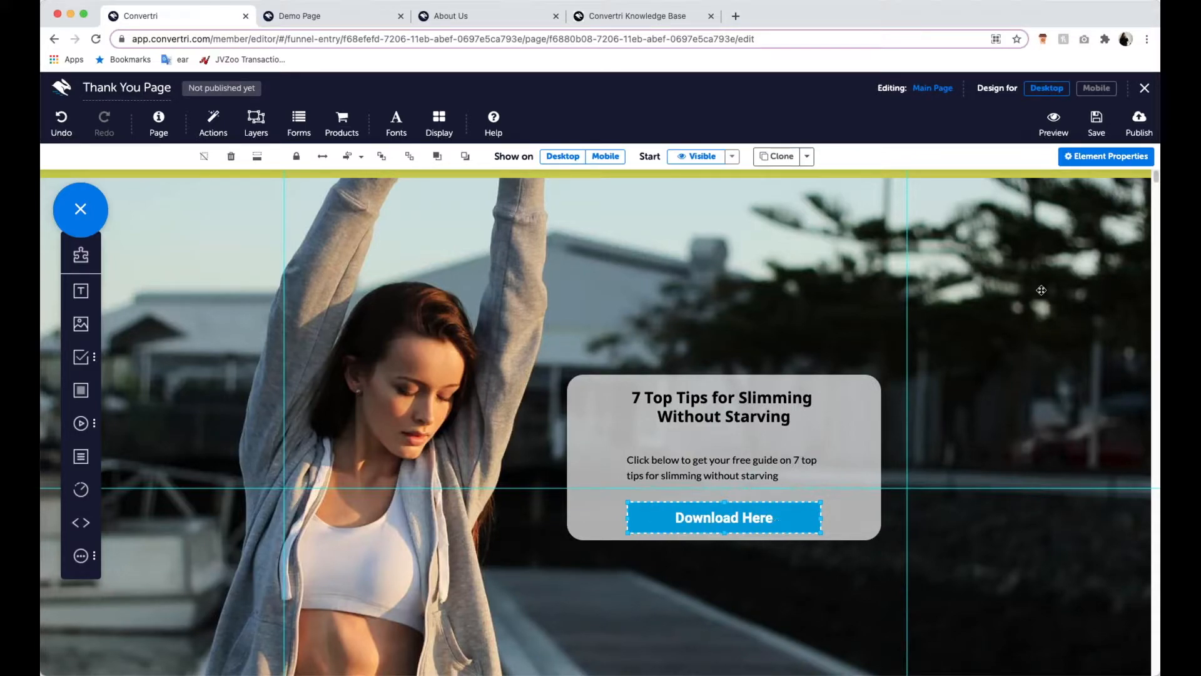
click(1125, 161)
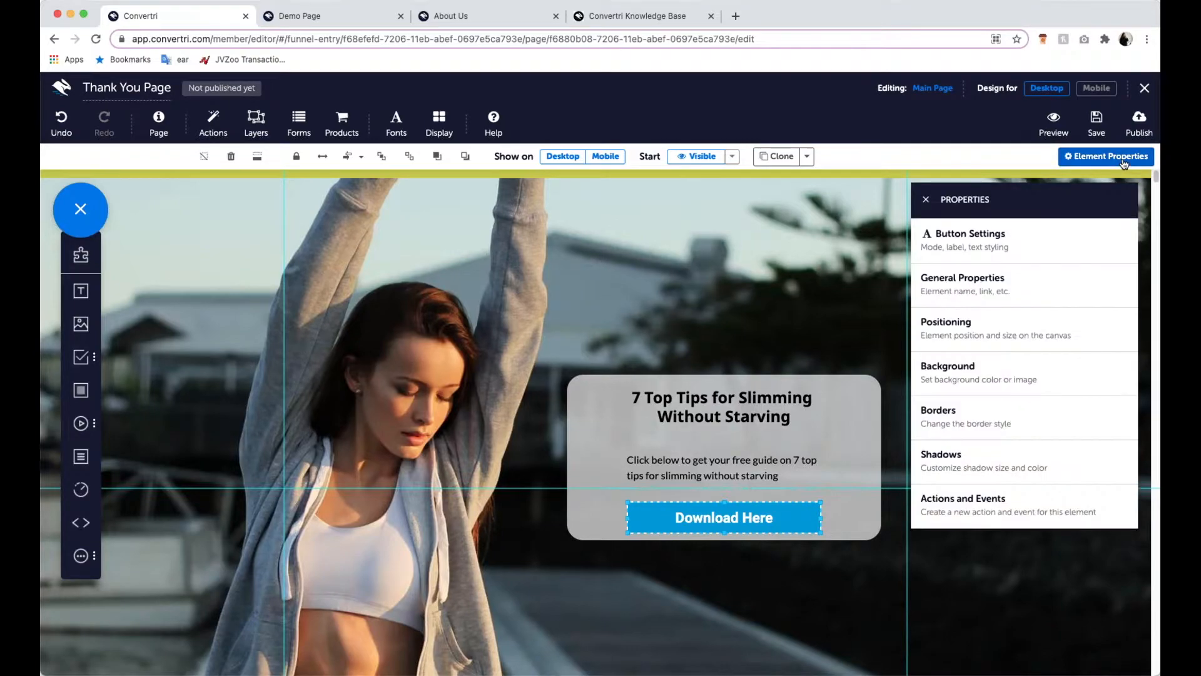
click(1084, 246)
click(1004, 352)
key(BackSpace)
key(BackSpace)
key(BackSpace)
key(BackSpace)
key(BackSpace)
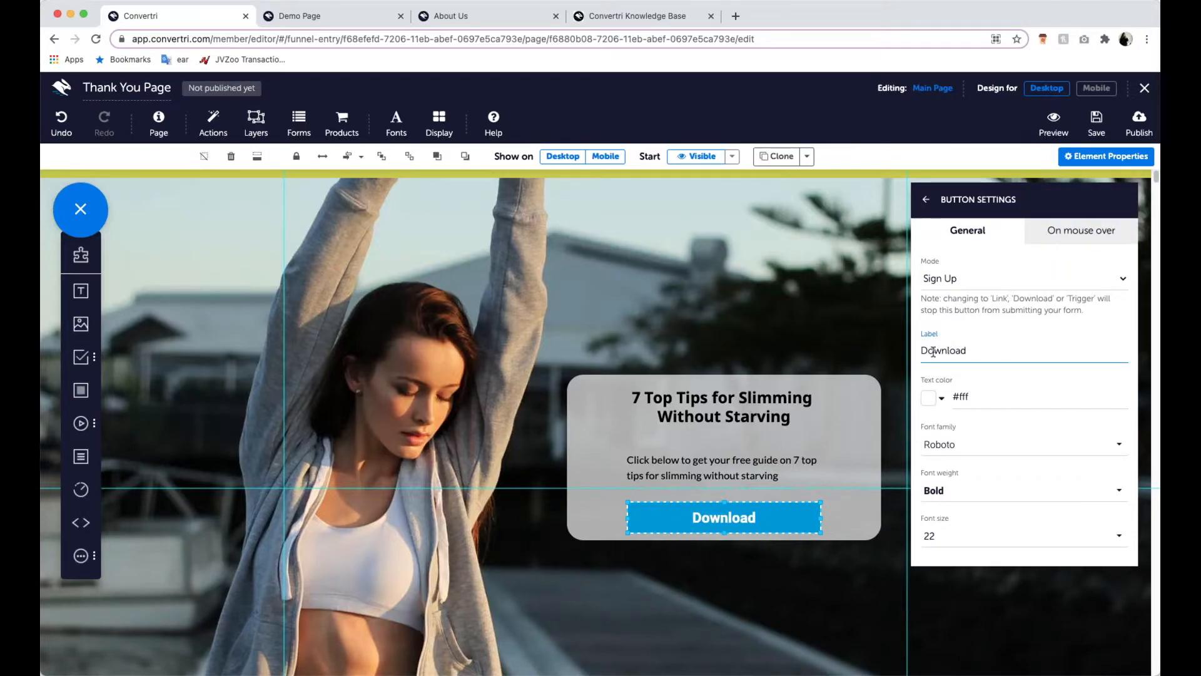
text(Click )
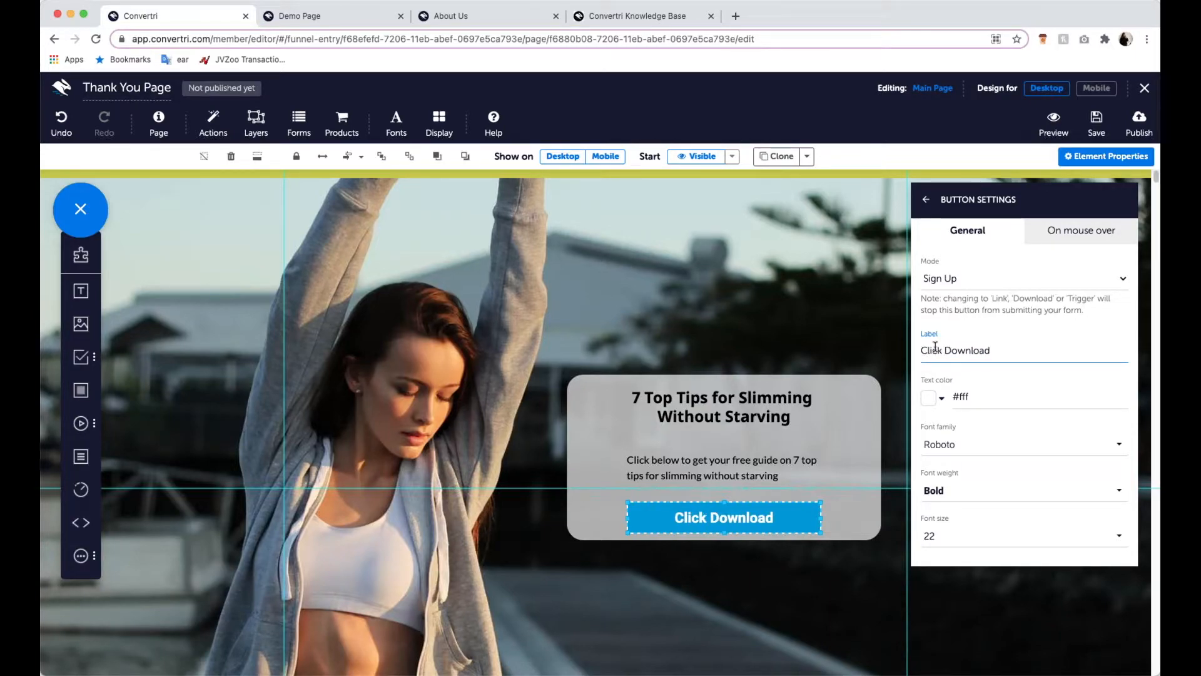
text(to)
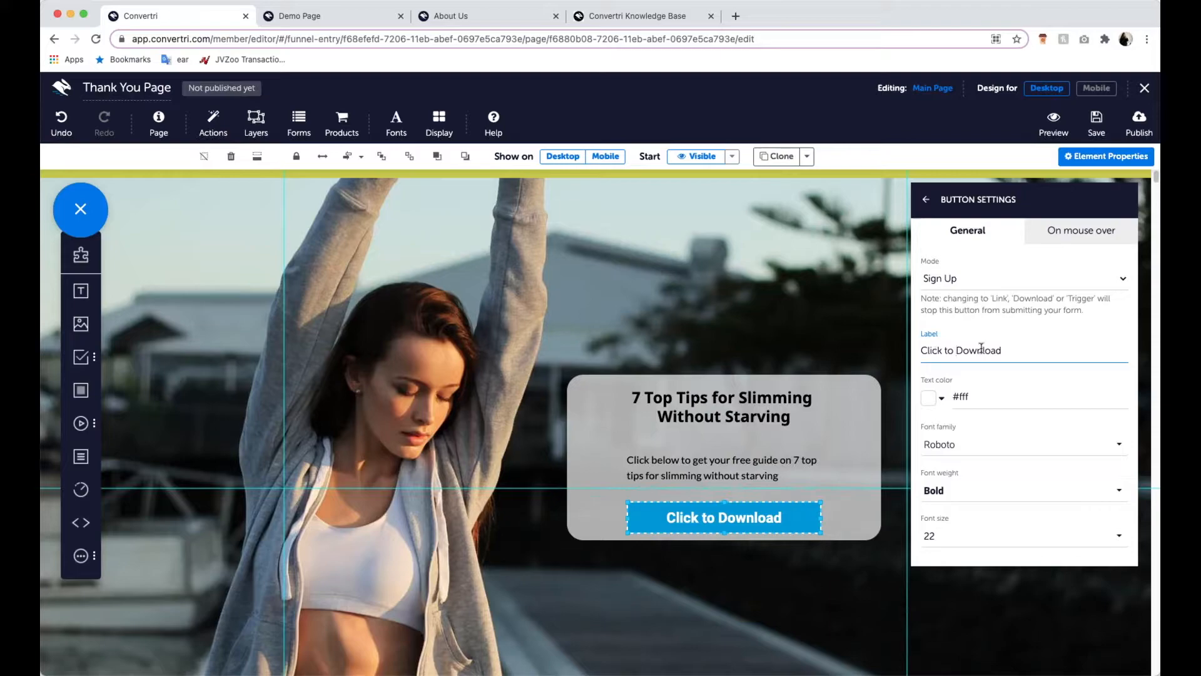
click(1017, 354)
- Set the button's mode to Download and assign "7 top tips.pdf" from the File Library as its download file
click(971, 278)
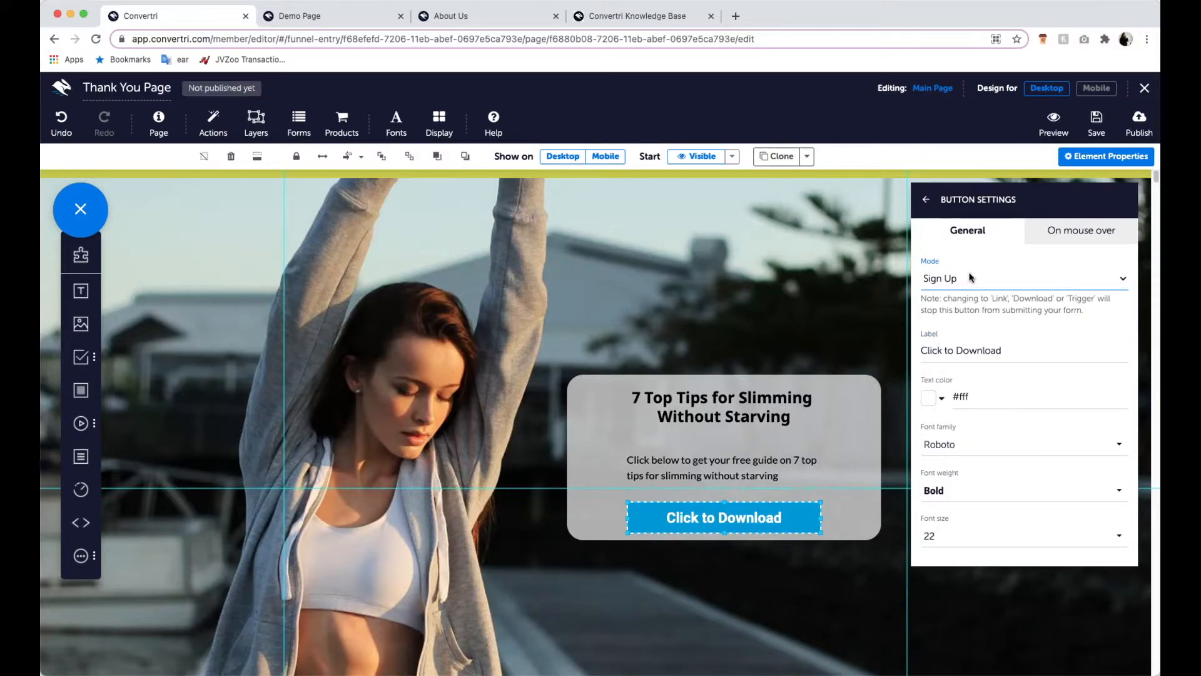
click(973, 344)
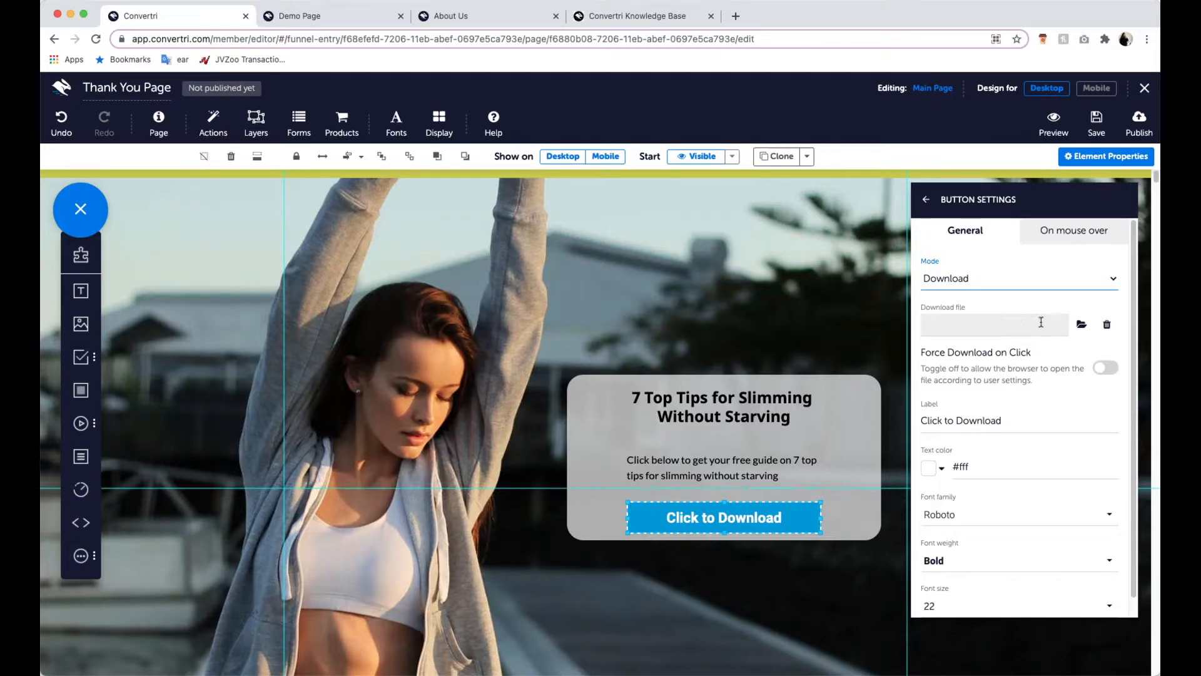
click(1081, 325)
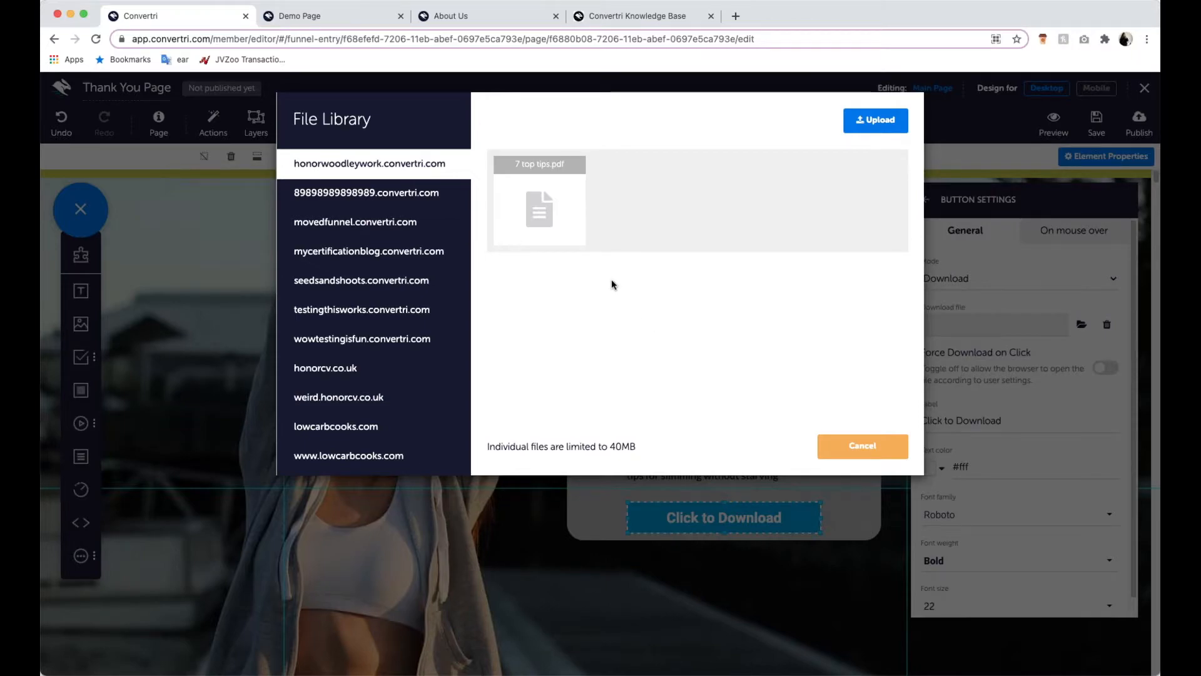
click(556, 214)
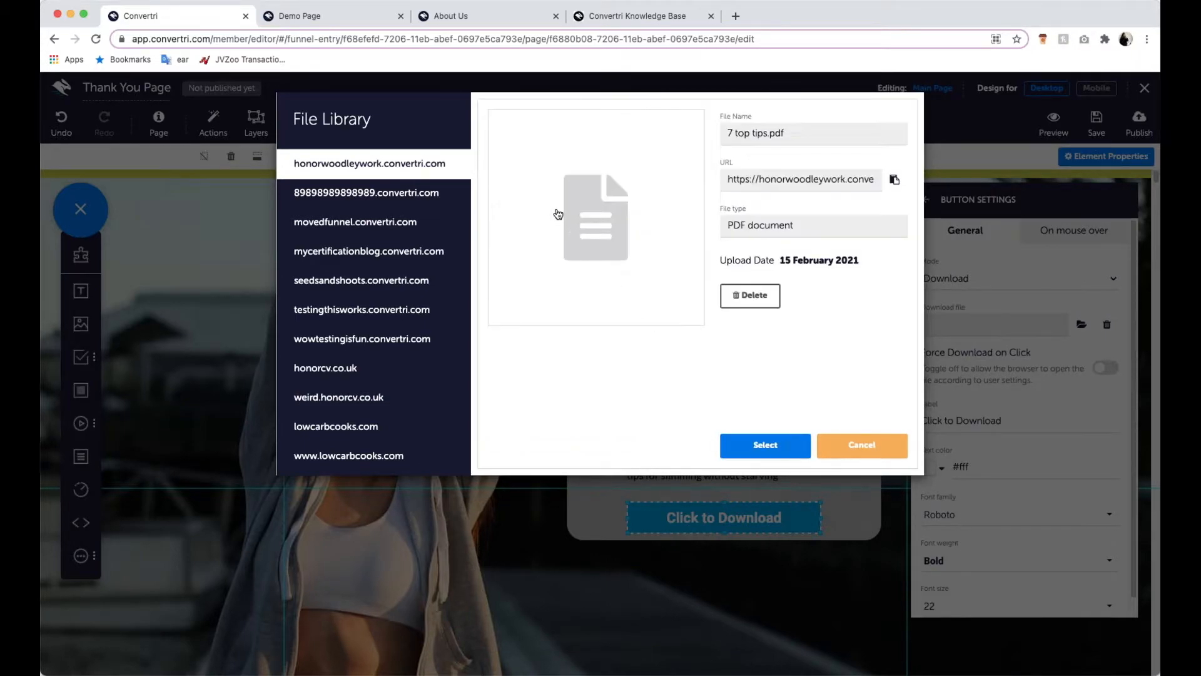
click(798, 446)
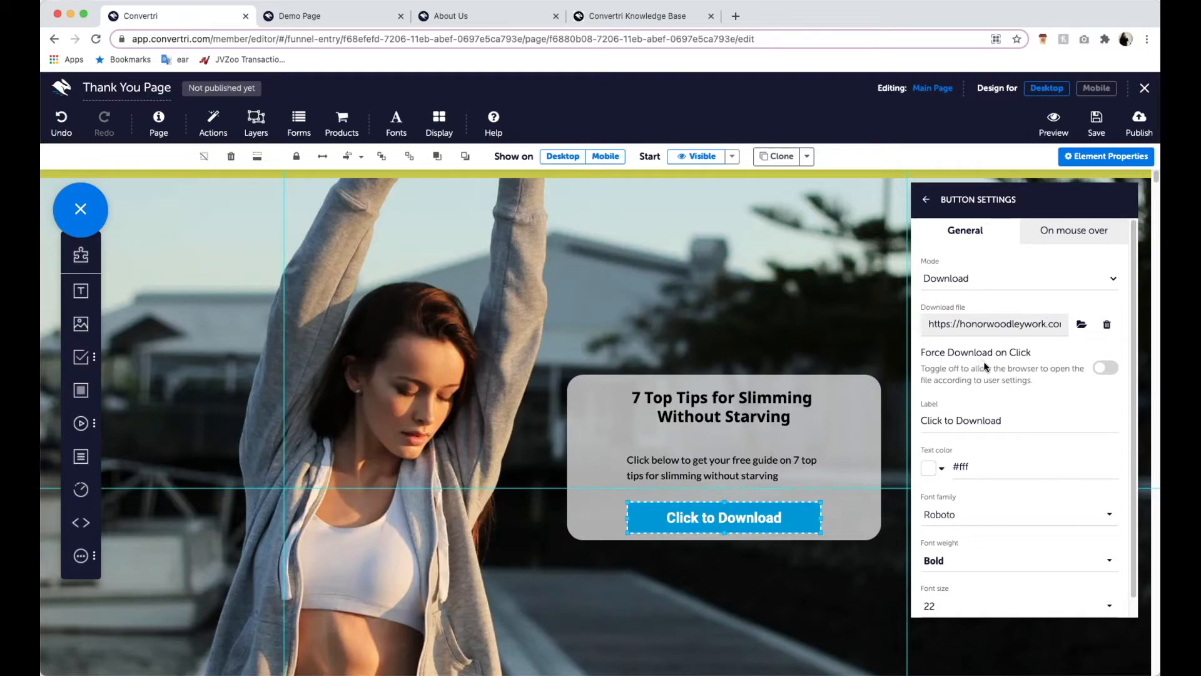
drag(942, 352, 976, 350)
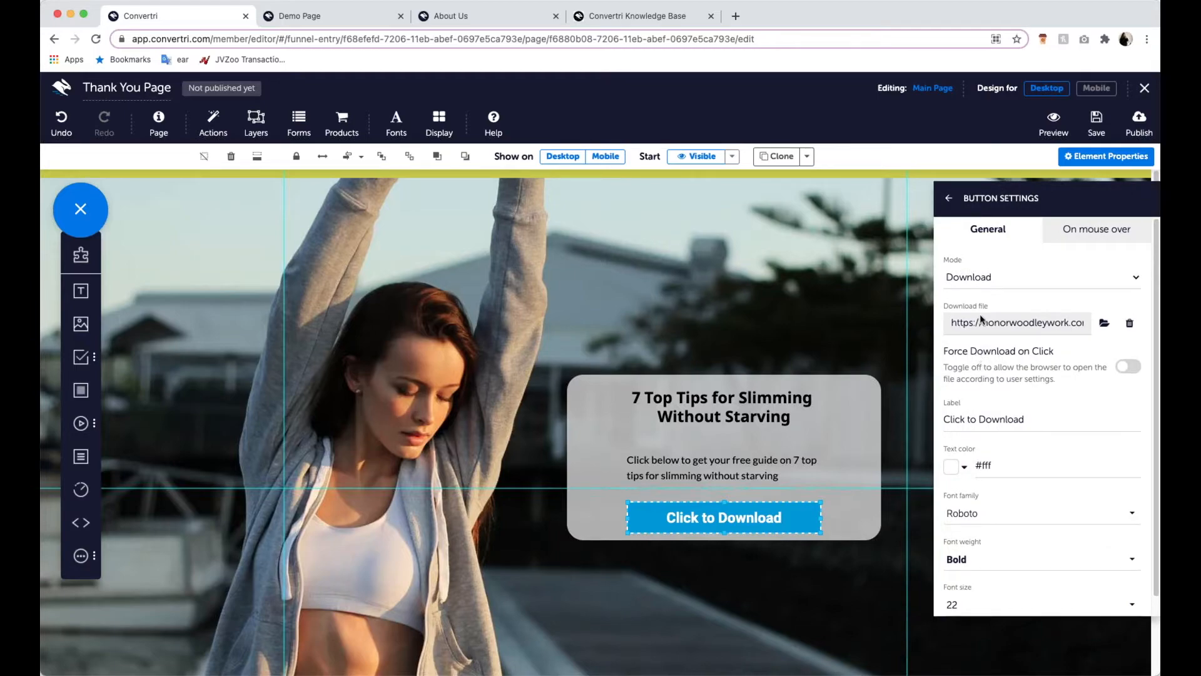
drag(1069, 195, 1059, 201)
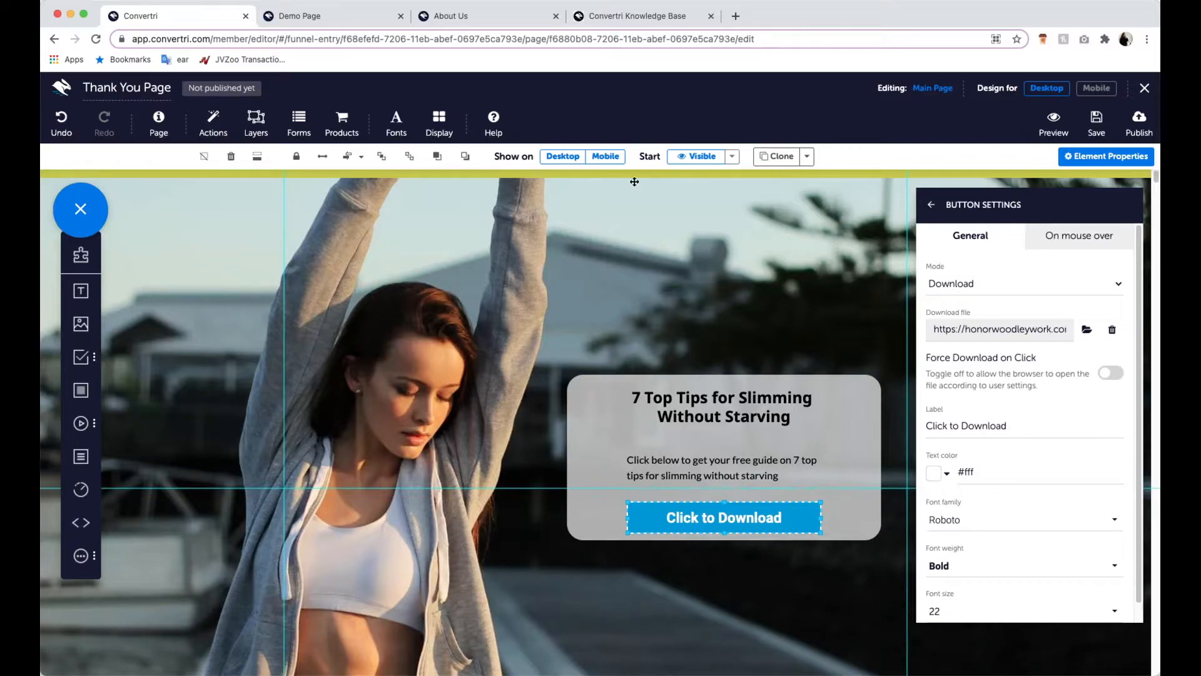
click(944, 206)
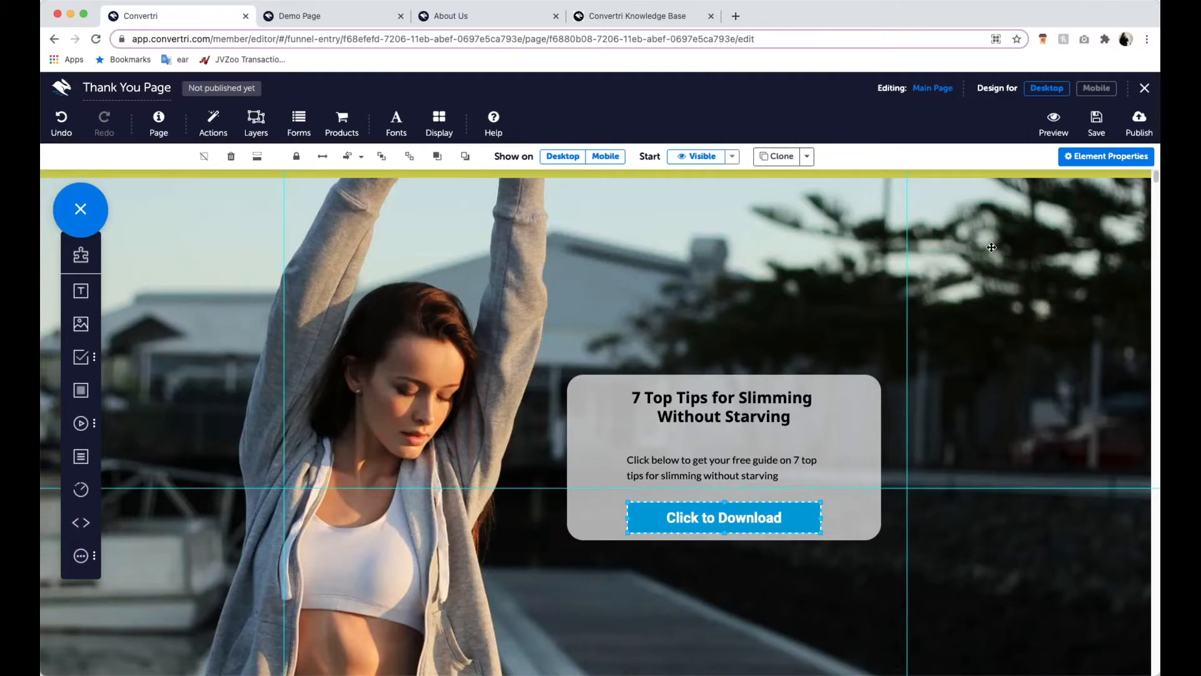
- Publish the Thank You Page under the path "webinarthankyou" and open the live page
click(1141, 126)
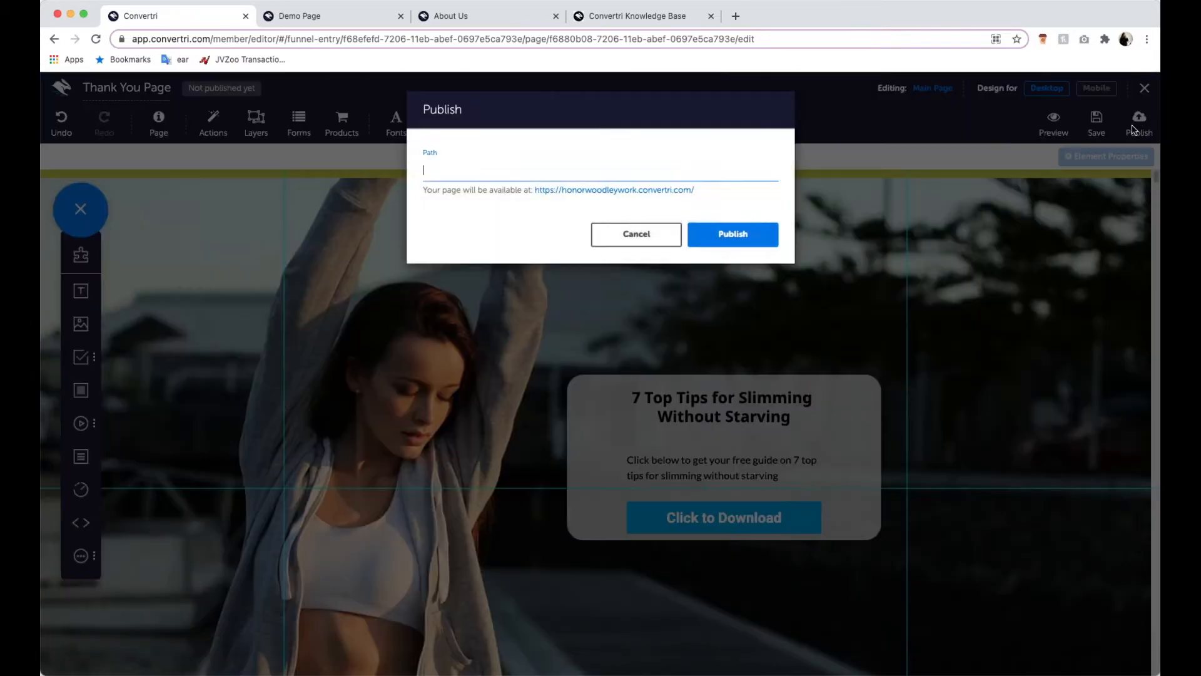
text(webinarthan)
text(kyou)
key(BackSpace)
text(u)
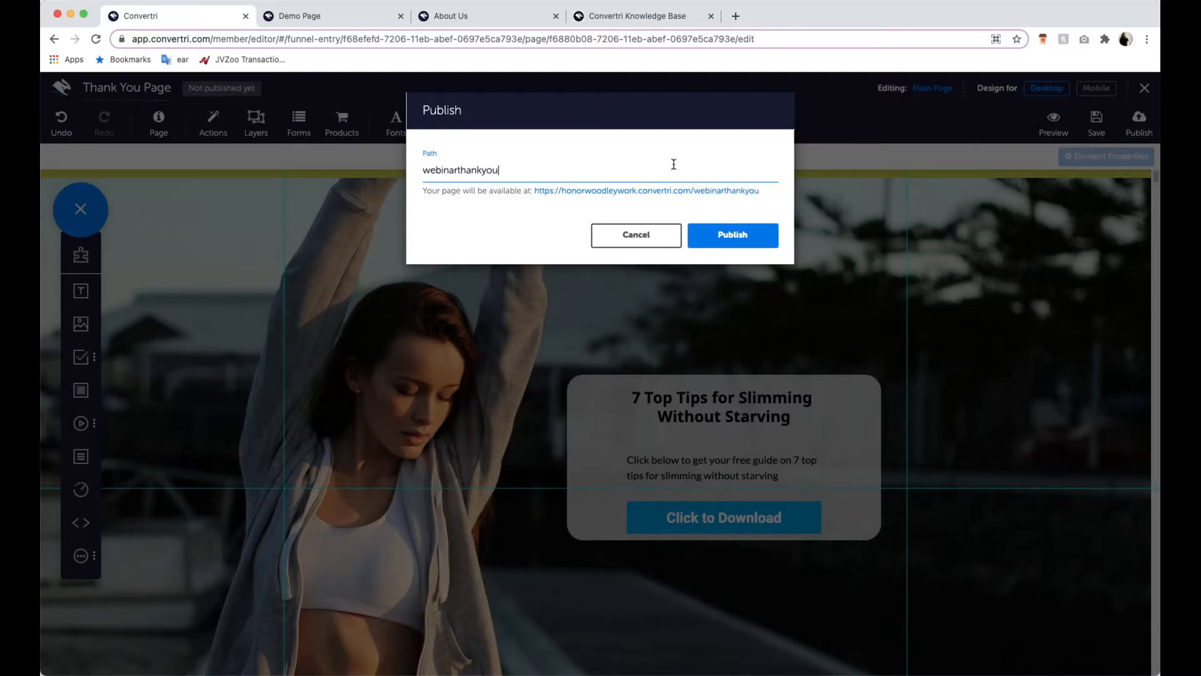
click(734, 238)
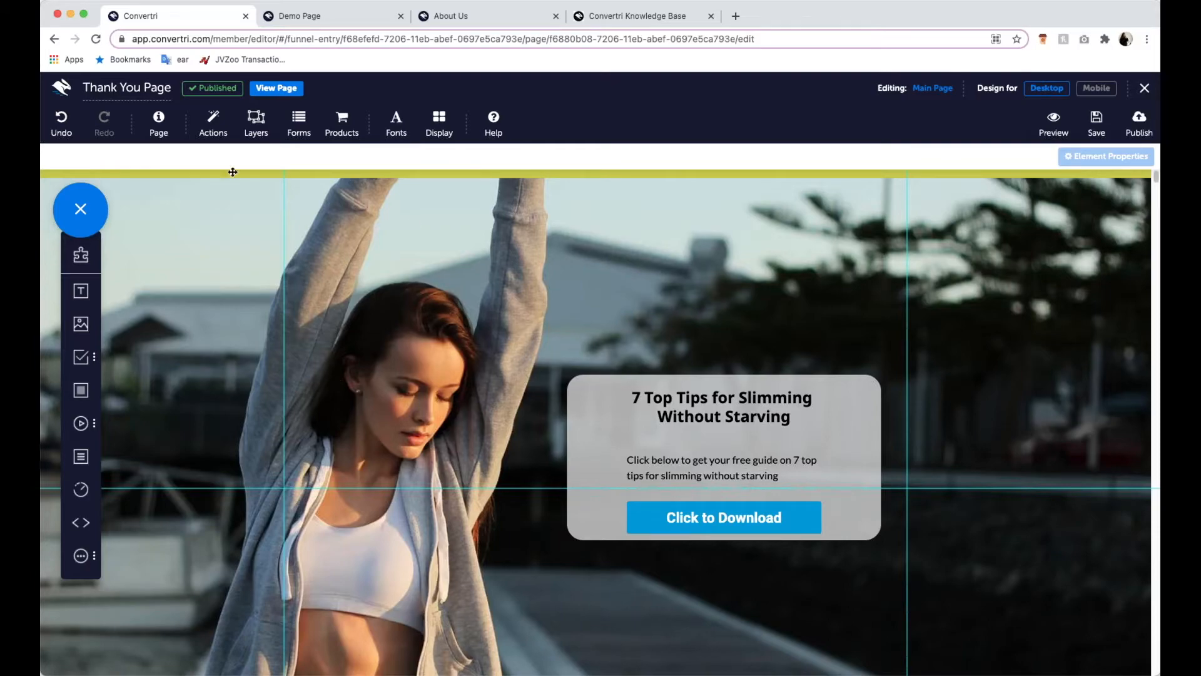
click(259, 91)
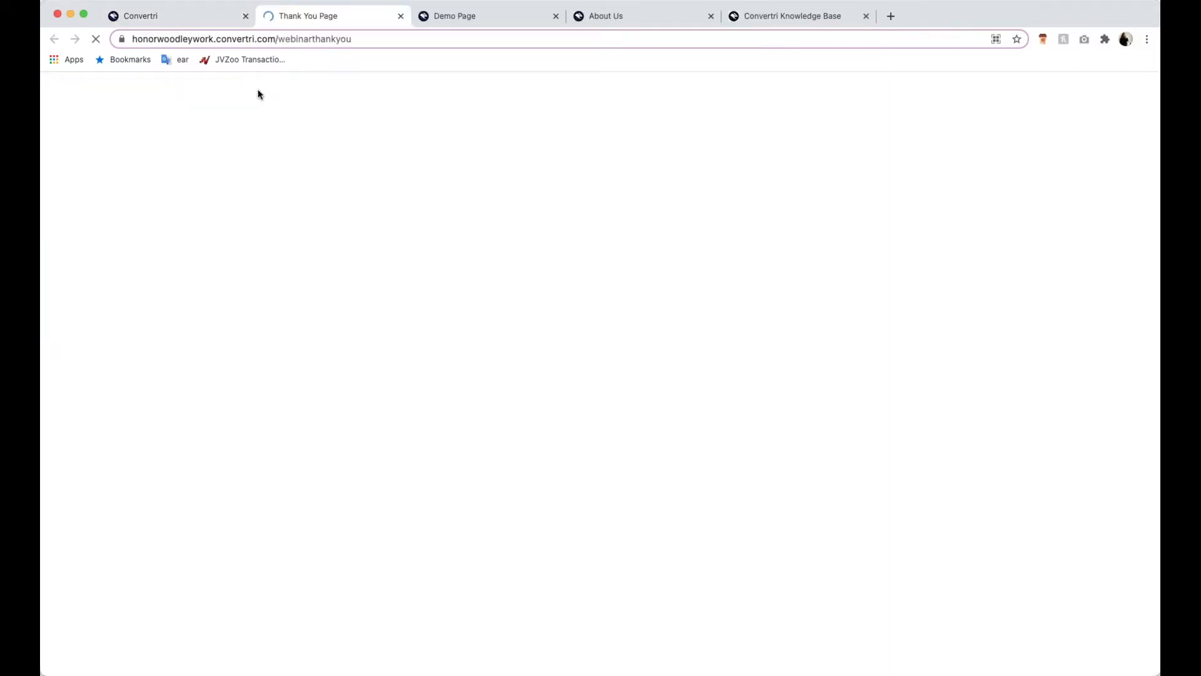
- Review the live Thank You Page and its URL, and close the page
scroll(427, 261, down, 2)
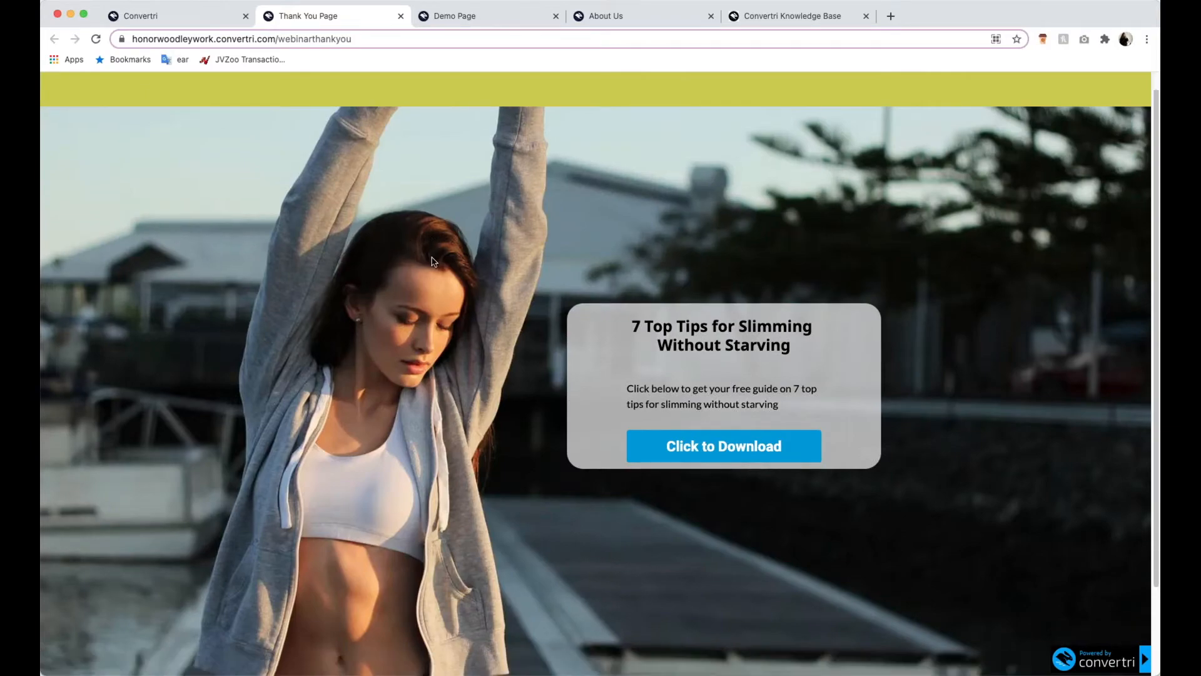
scroll(424, 267, up, 2)
click(386, 42)
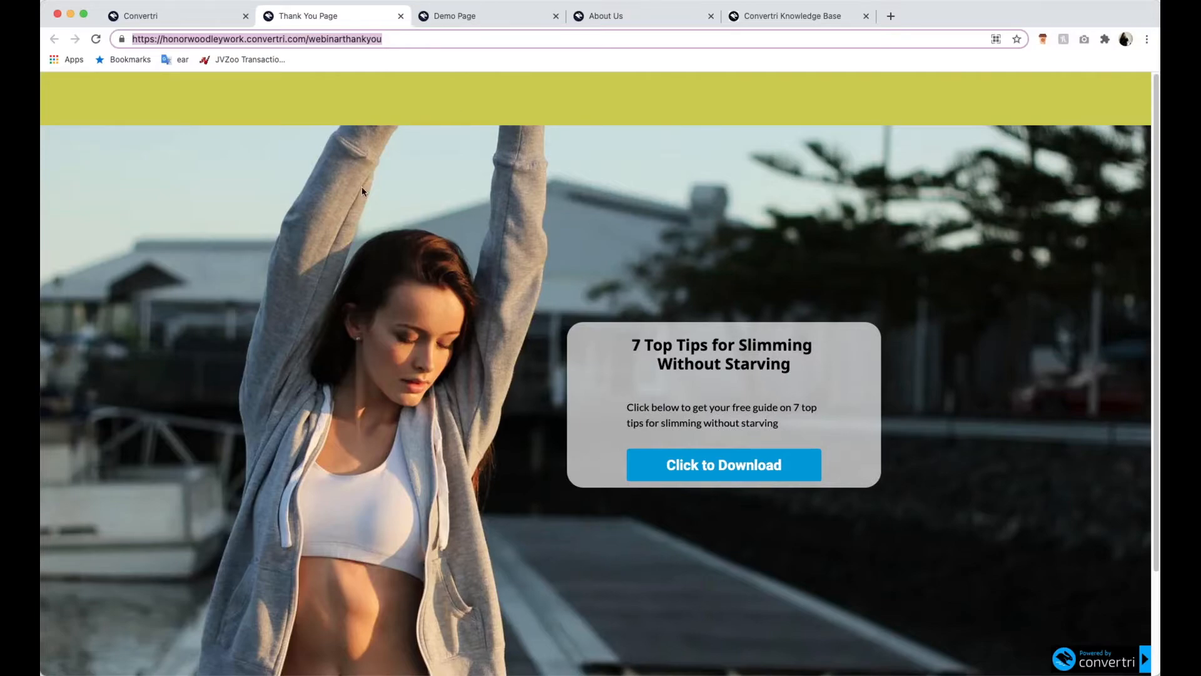
click(401, 16)
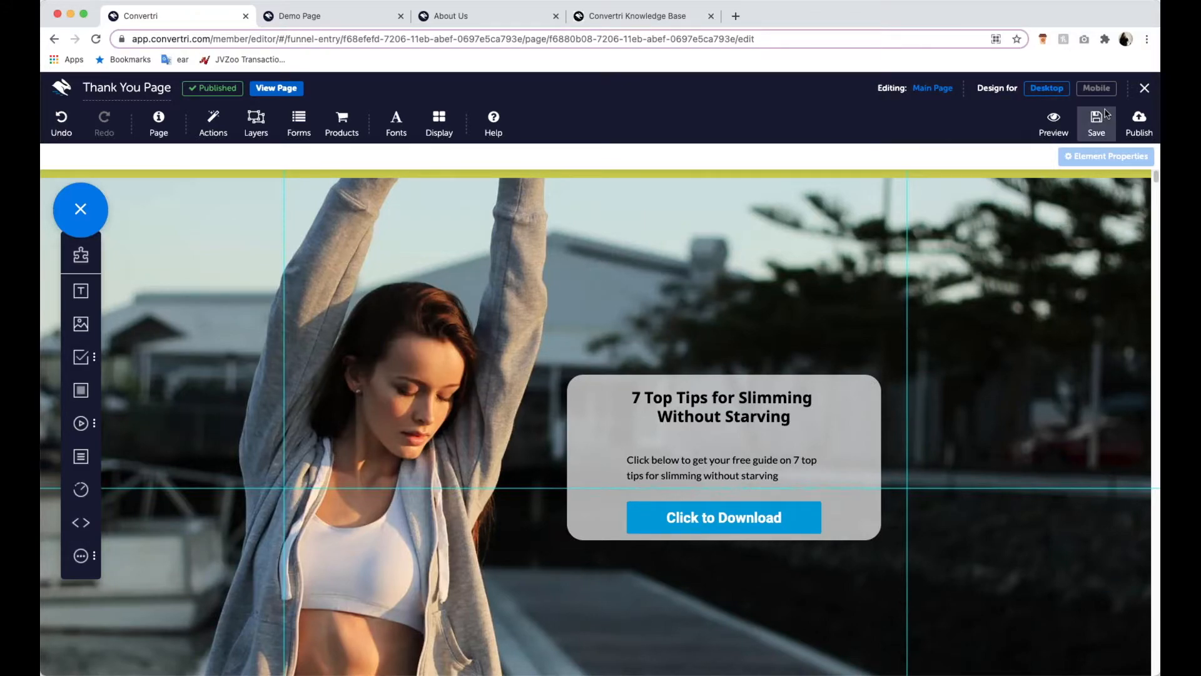
- Return to the Webinar funnel overview, shift the Thank You Page card slightly away from the Lead Page, and connect the two with an arrow
click(1142, 92)
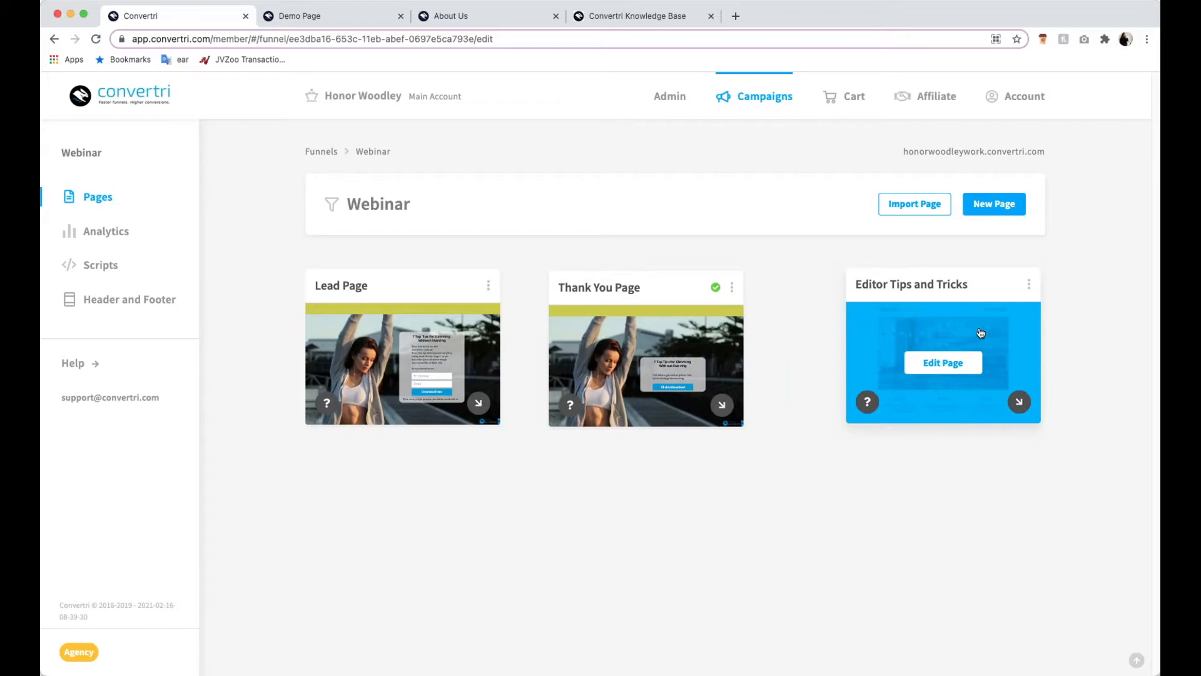
drag(664, 289, 693, 290)
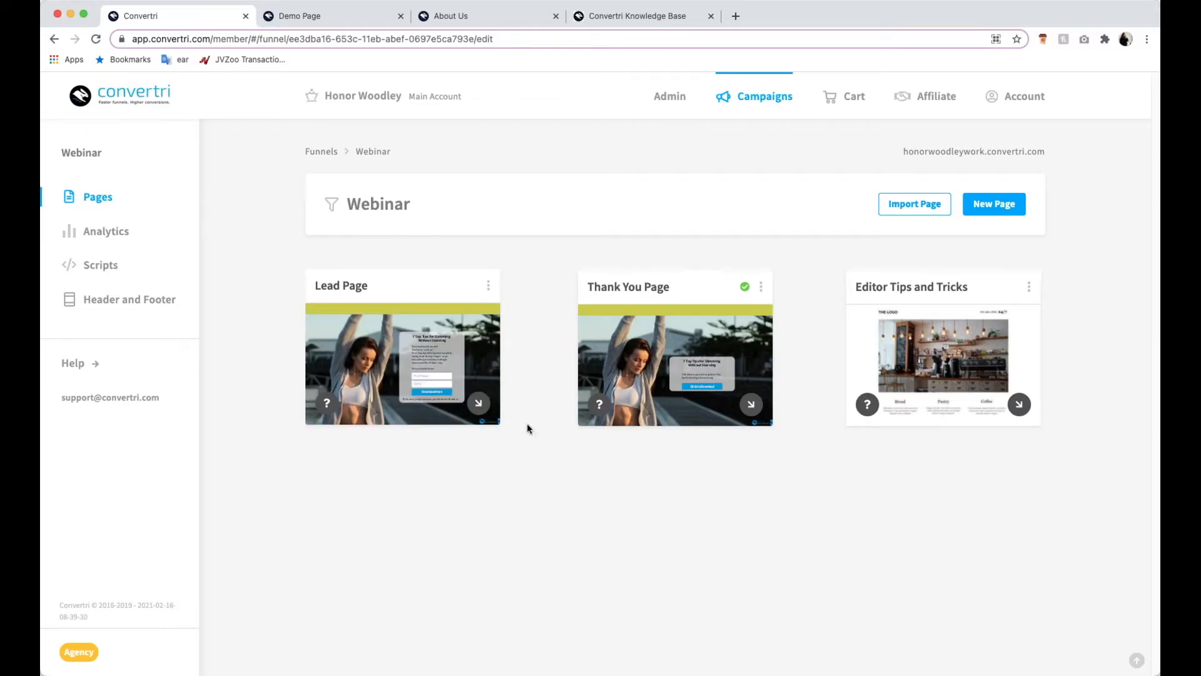
drag(519, 420, 729, 372)
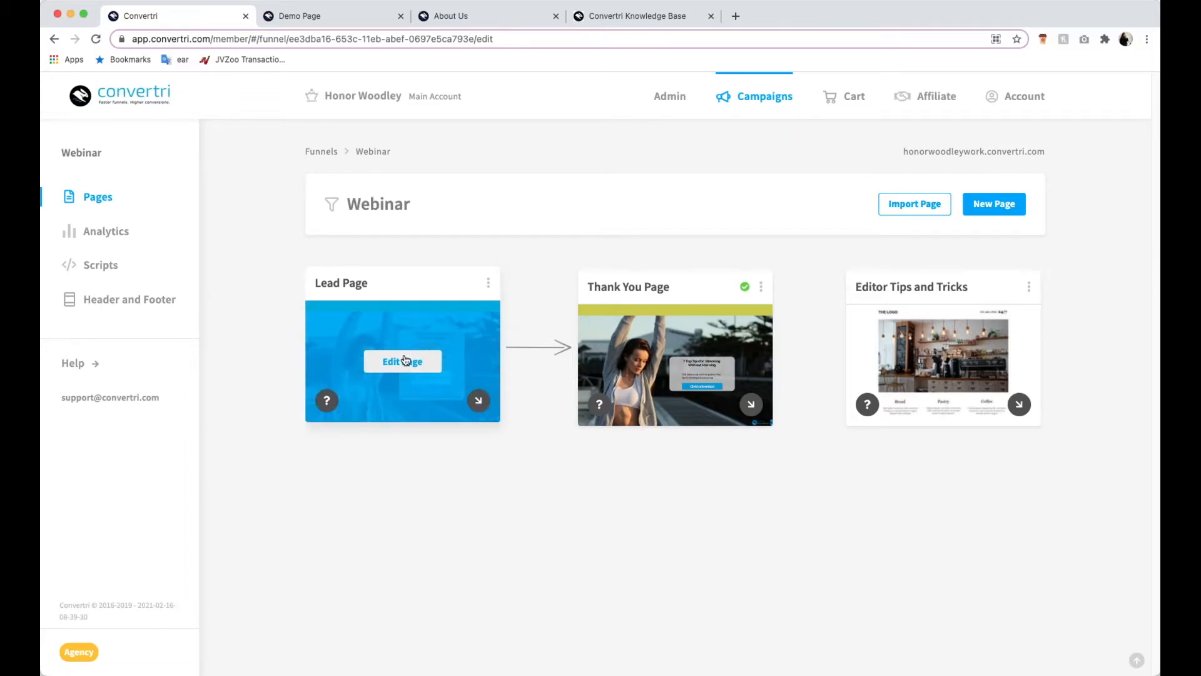
- Open the Lead Page for editing and attach the pet shop MailChimp list to its form as the autoresponder target
click(406, 361)
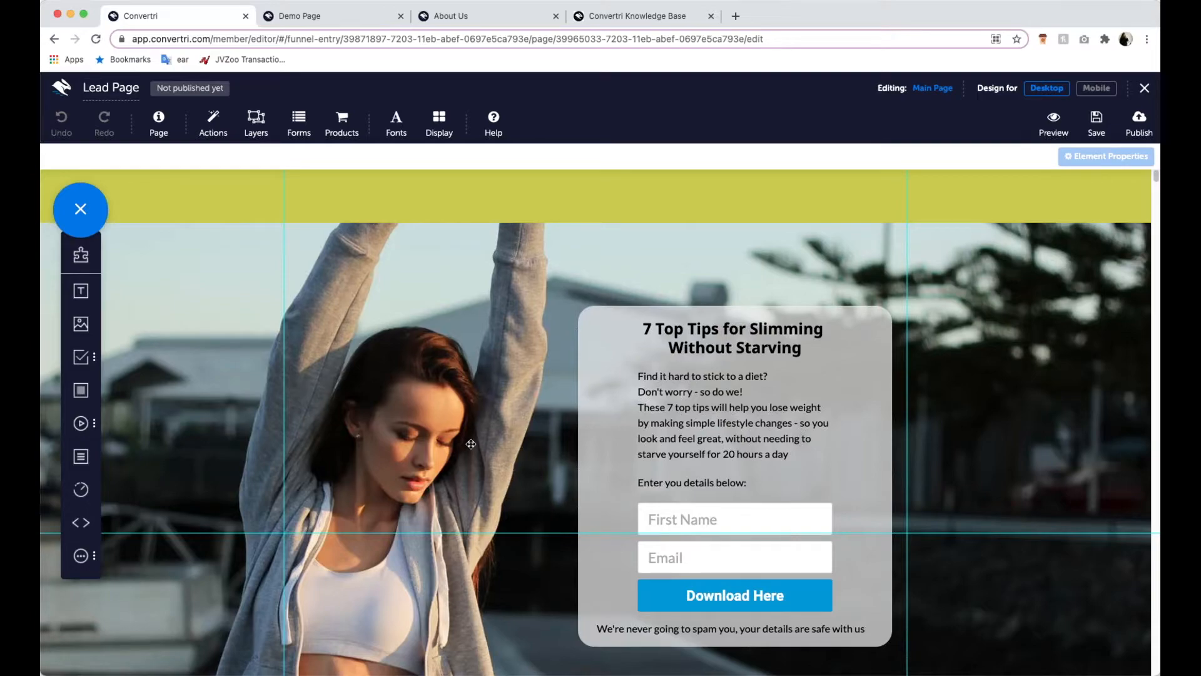
click(304, 127)
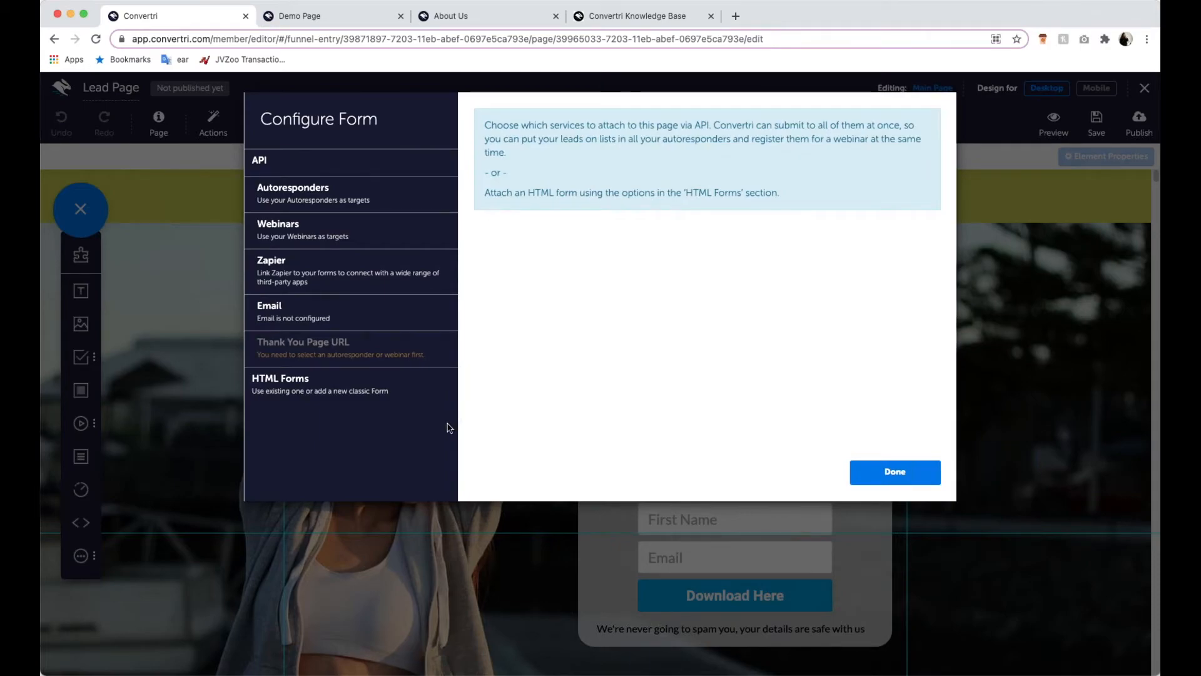
click(341, 199)
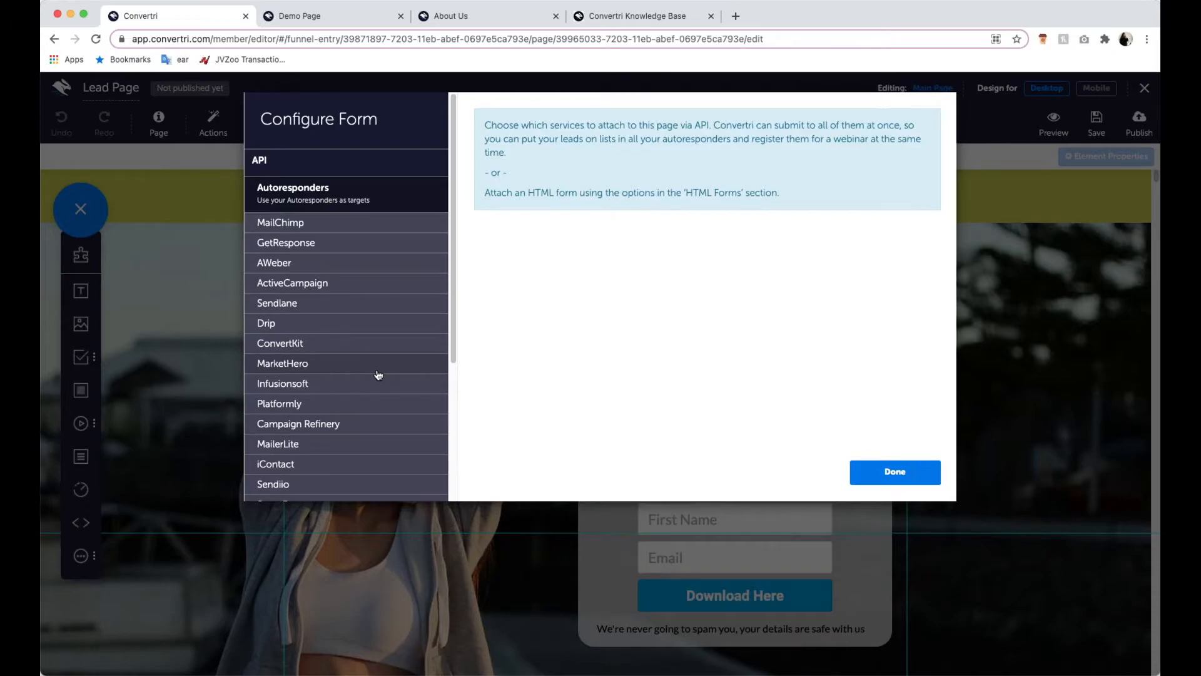
scroll(433, 311, down, 2)
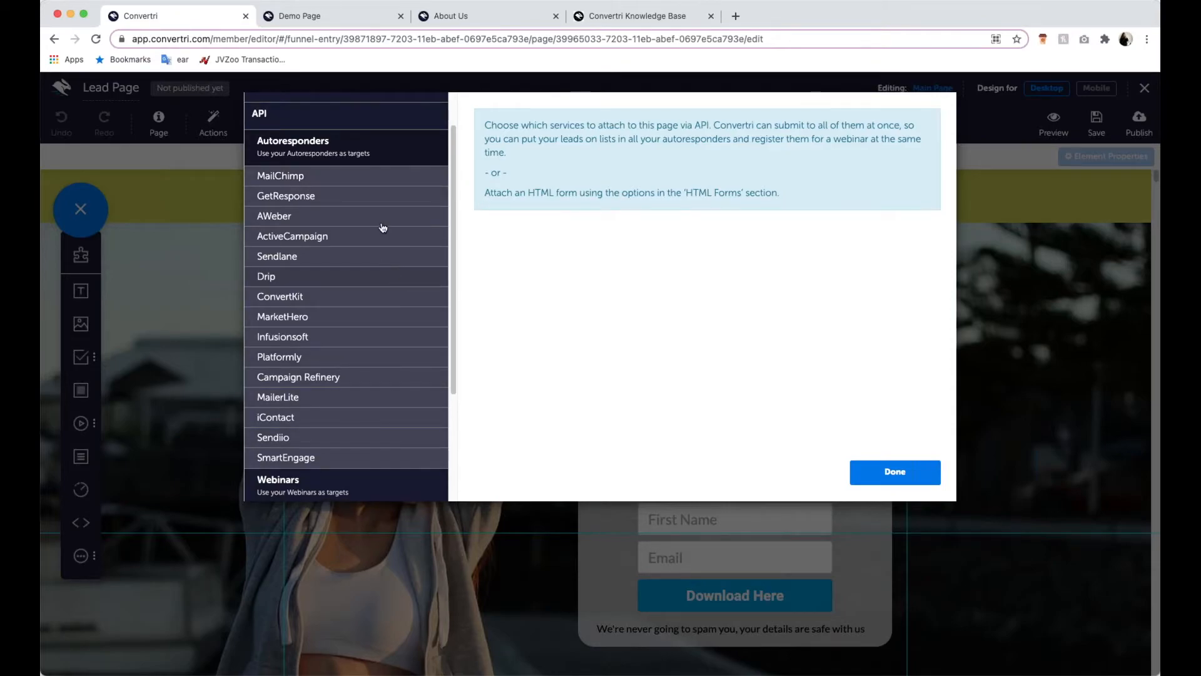
click(382, 183)
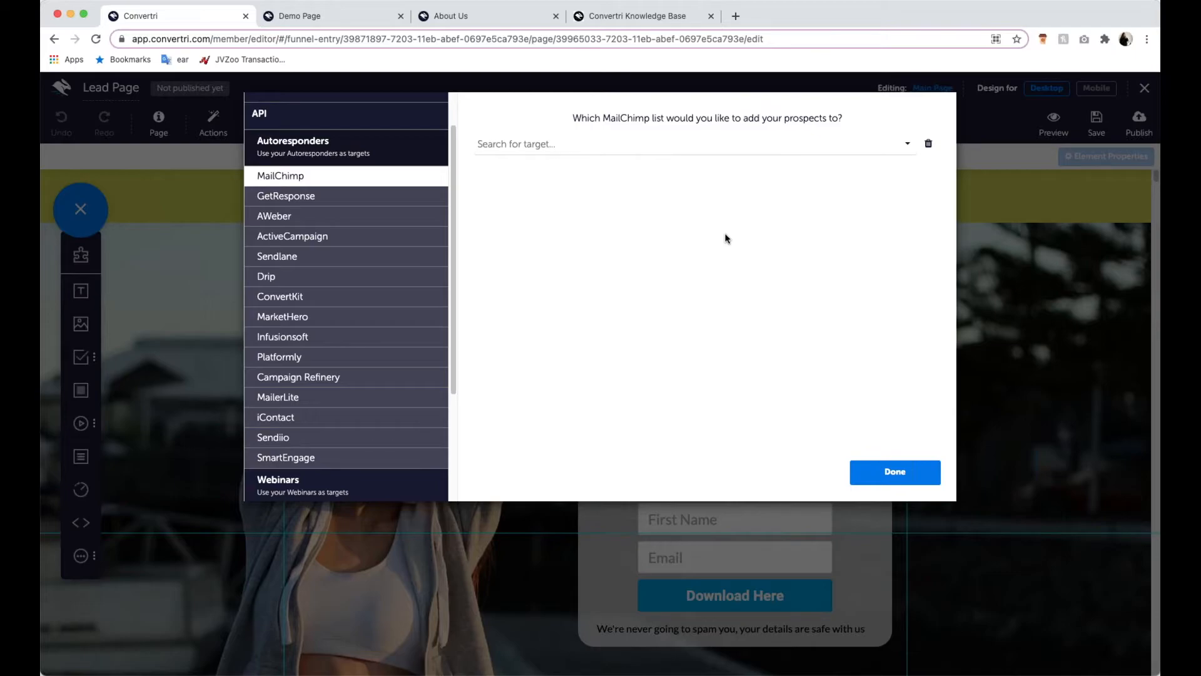
click(757, 145)
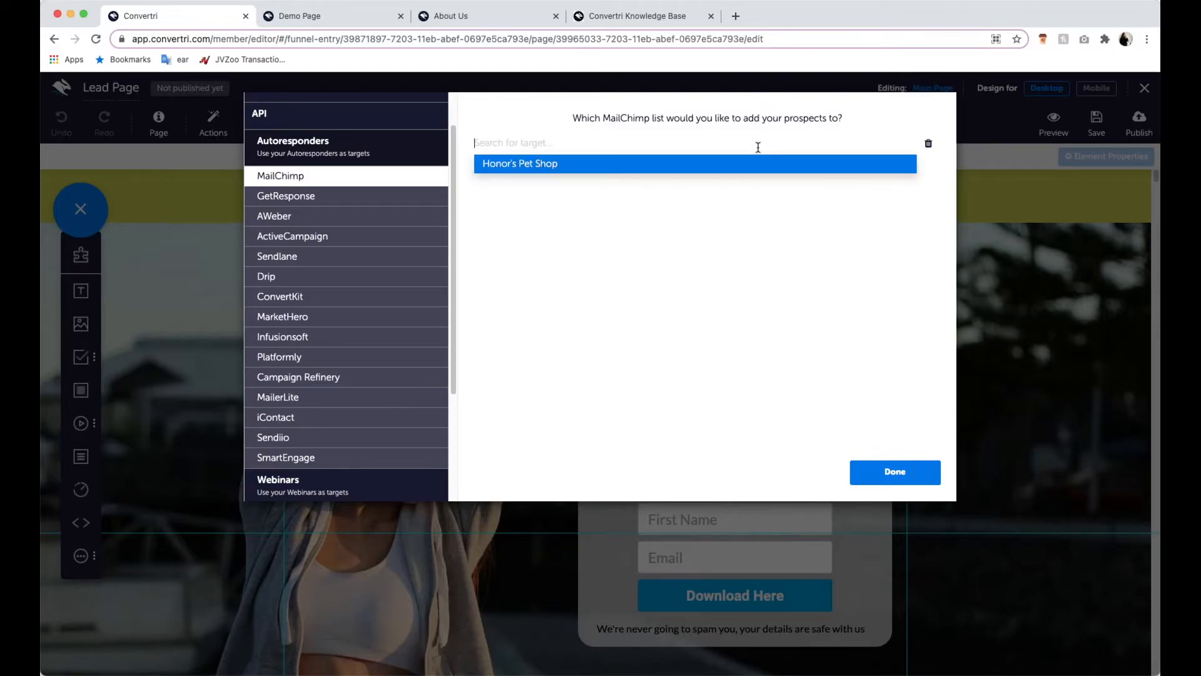
click(719, 164)
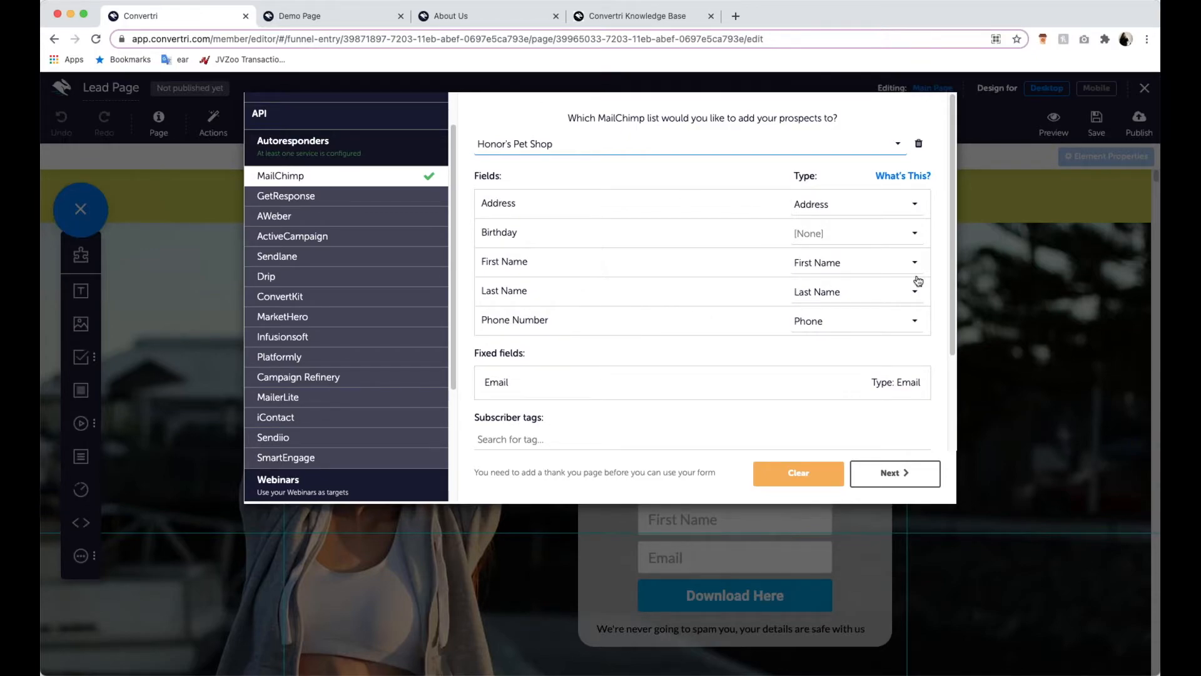
- Set the MailChimp Address field's type to [None] and map it back to Address
click(866, 206)
click(864, 224)
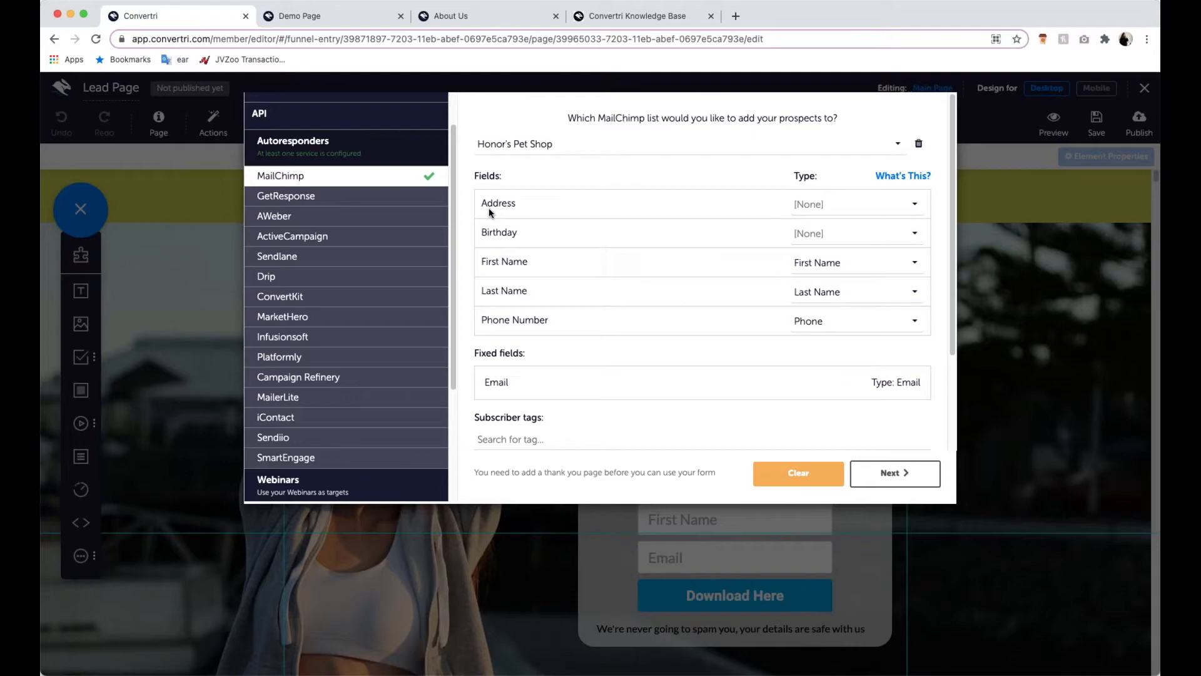
click(808, 204)
scroll(838, 294, down, 3)
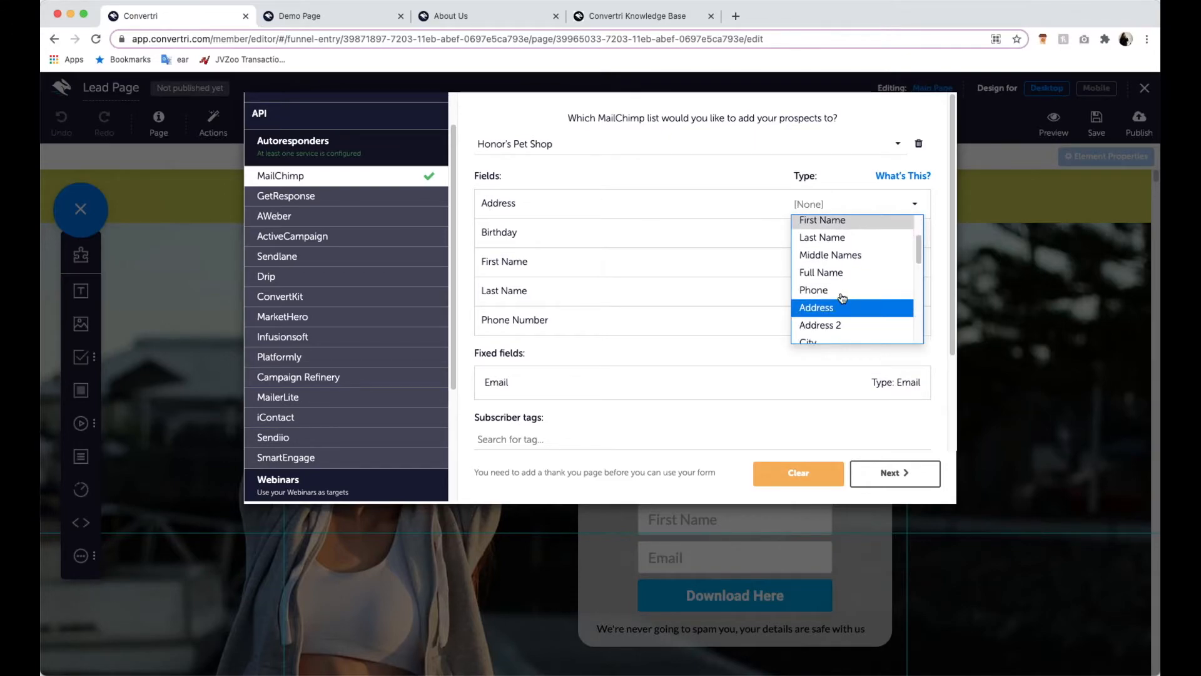
click(842, 306)
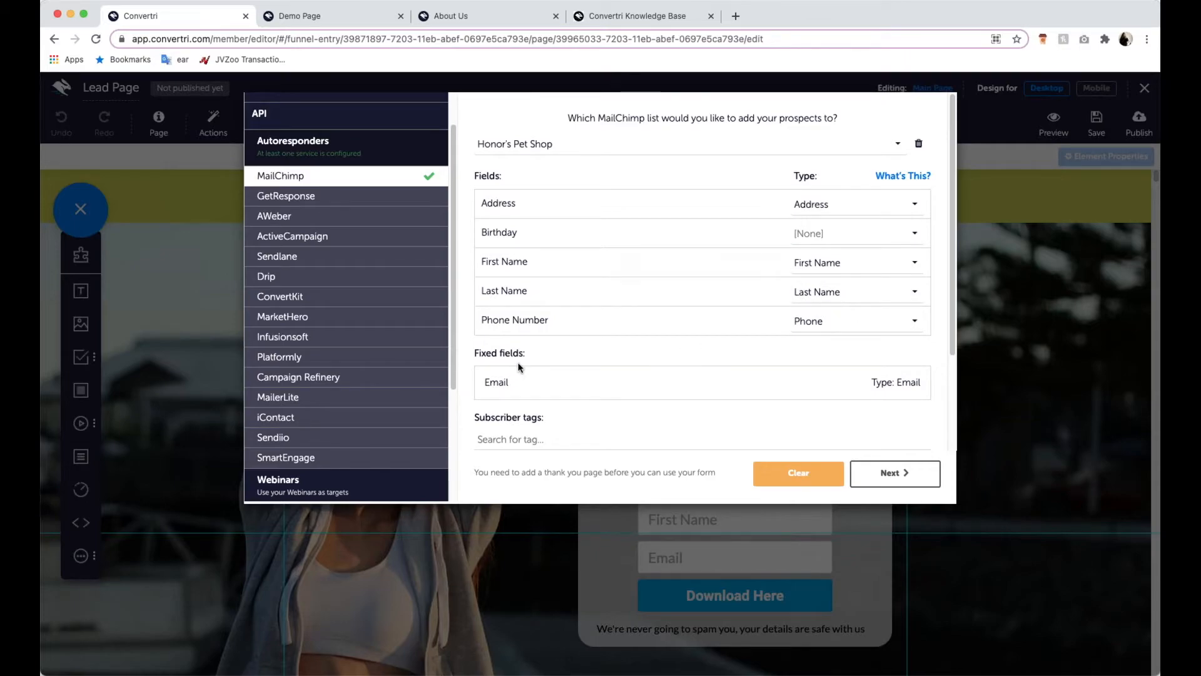
drag(486, 321, 521, 322)
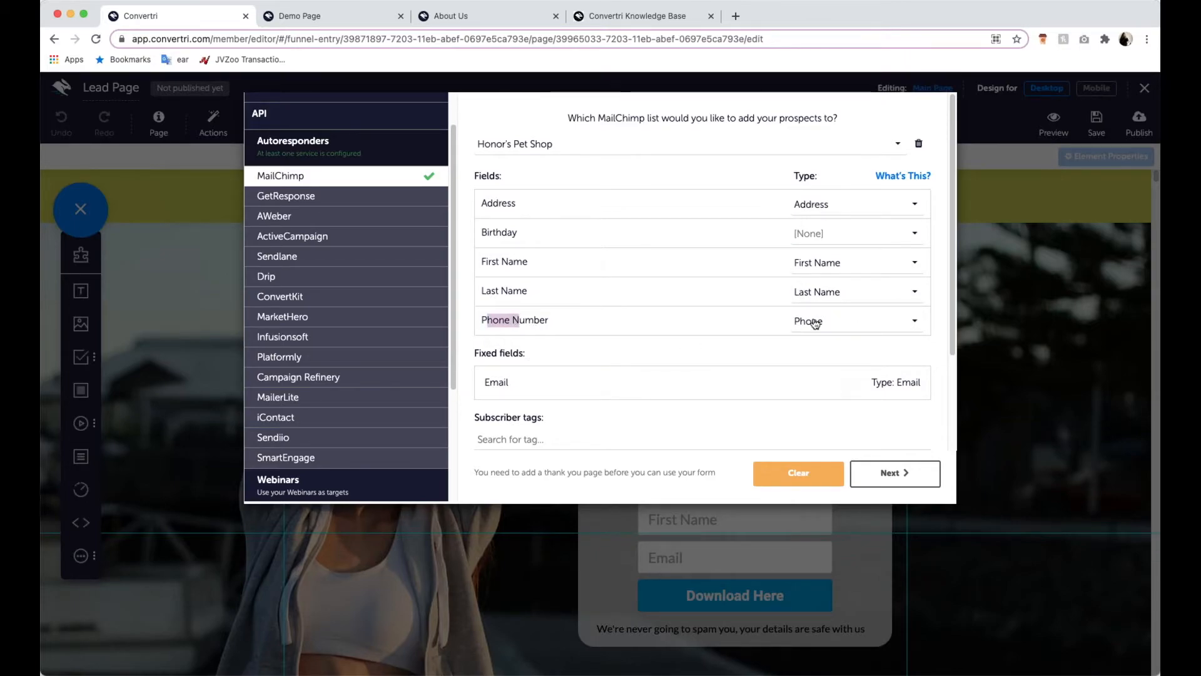
click(698, 325)
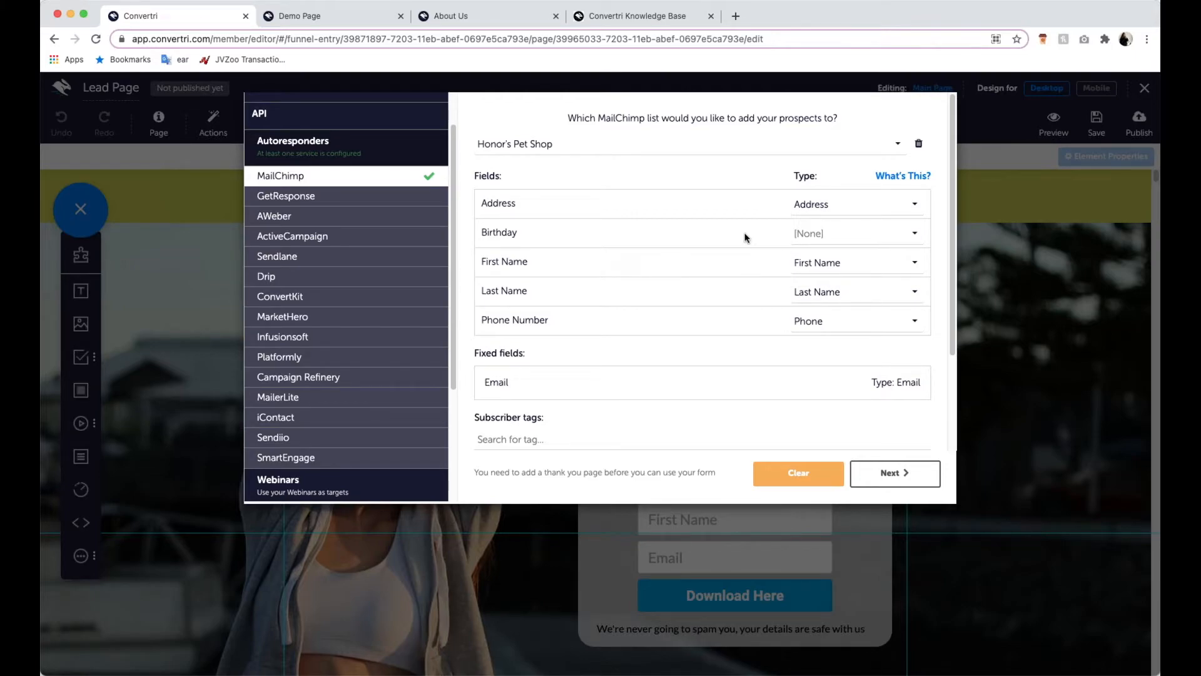
- Set the form to redirect to the published "webinarthankyou" page, leaving "Stay on page" off, and finish the form configuration
click(920, 474)
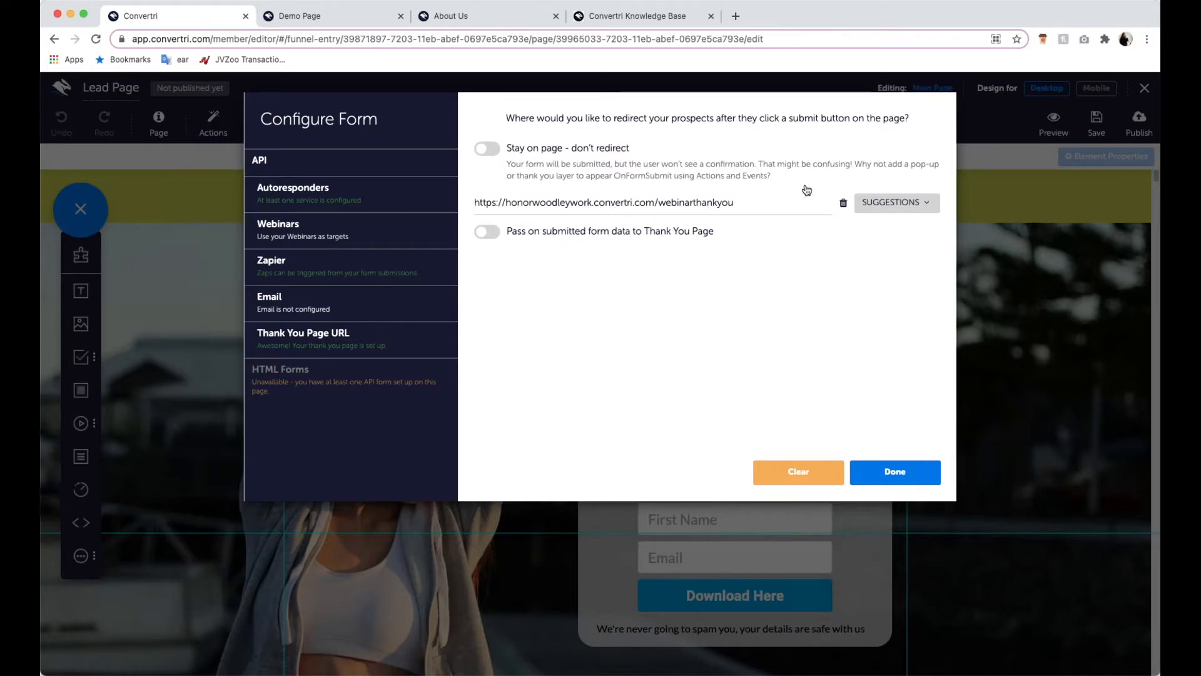
click(876, 203)
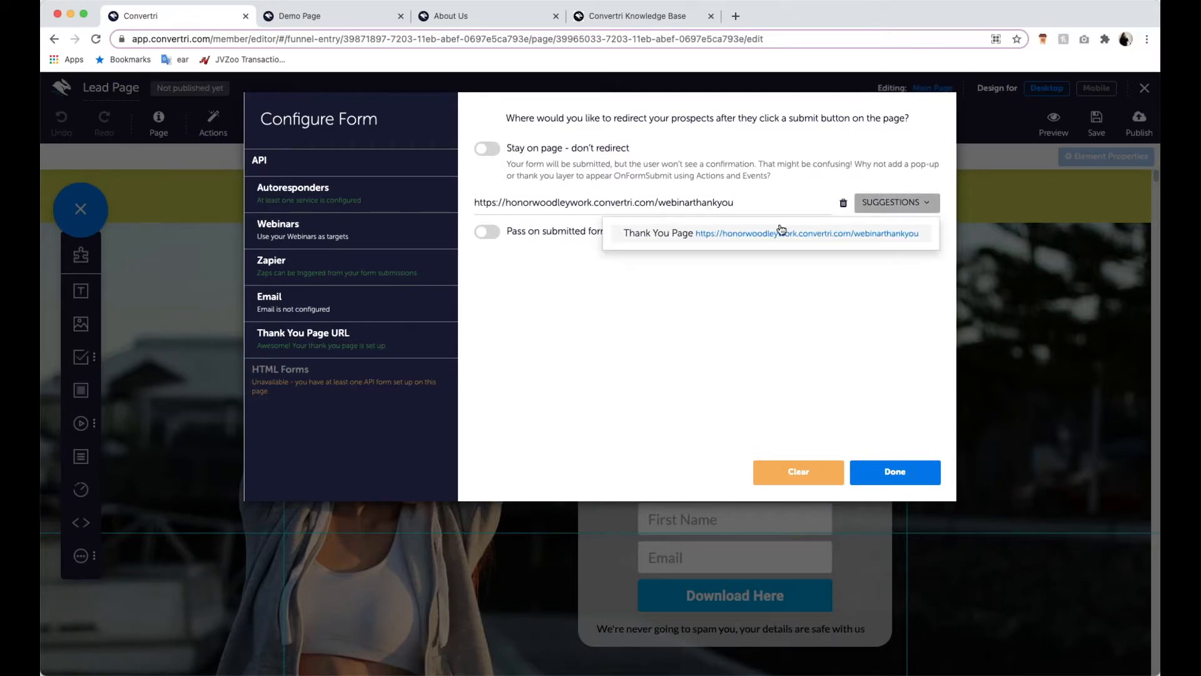
click(785, 331)
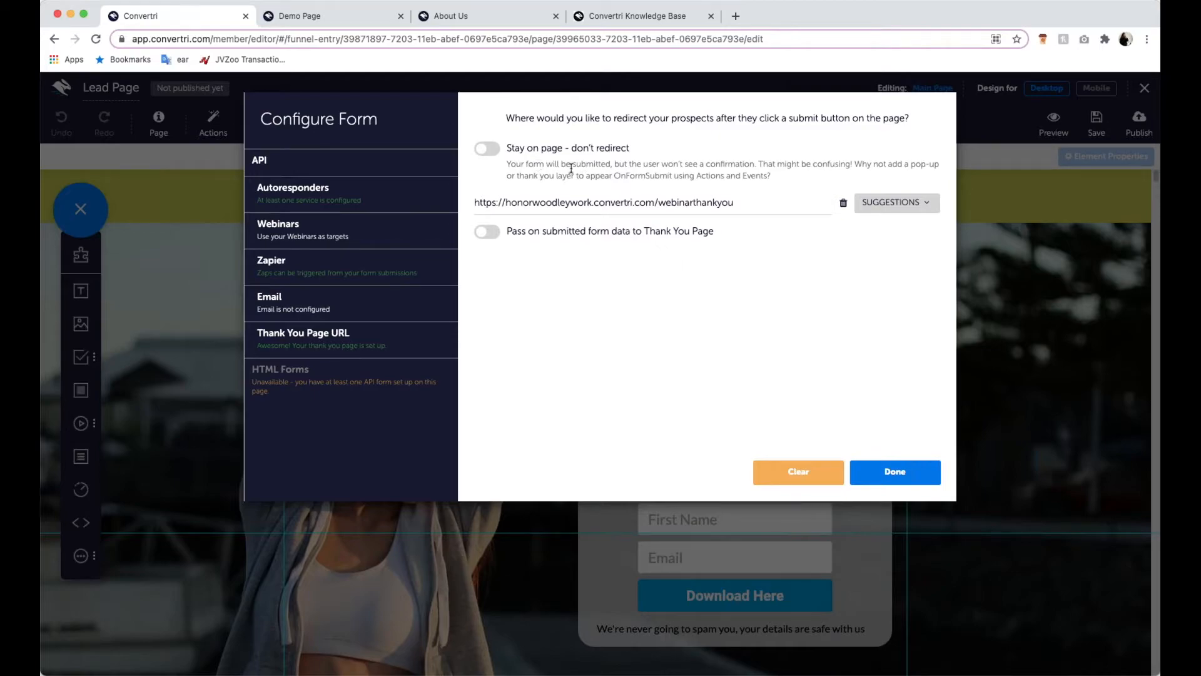
click(494, 147)
click(495, 147)
click(899, 470)
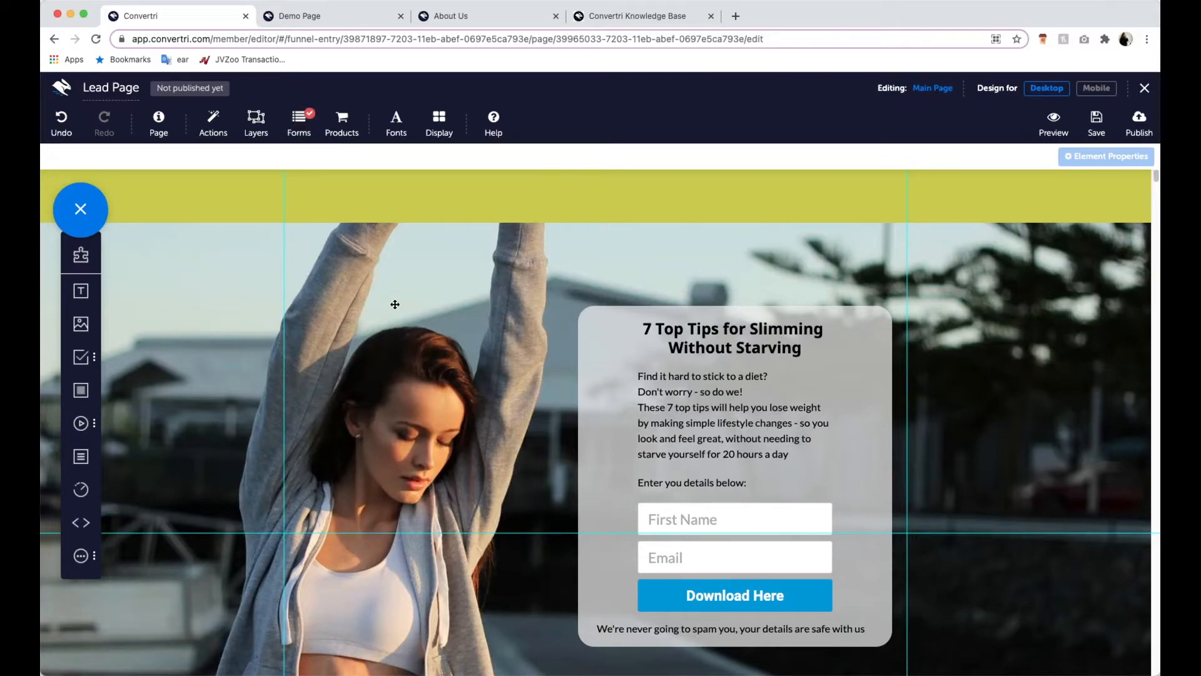
- Check the form field settings assigned to the First Name and Email inputs in the grey box
scroll(473, 299, down, 2)
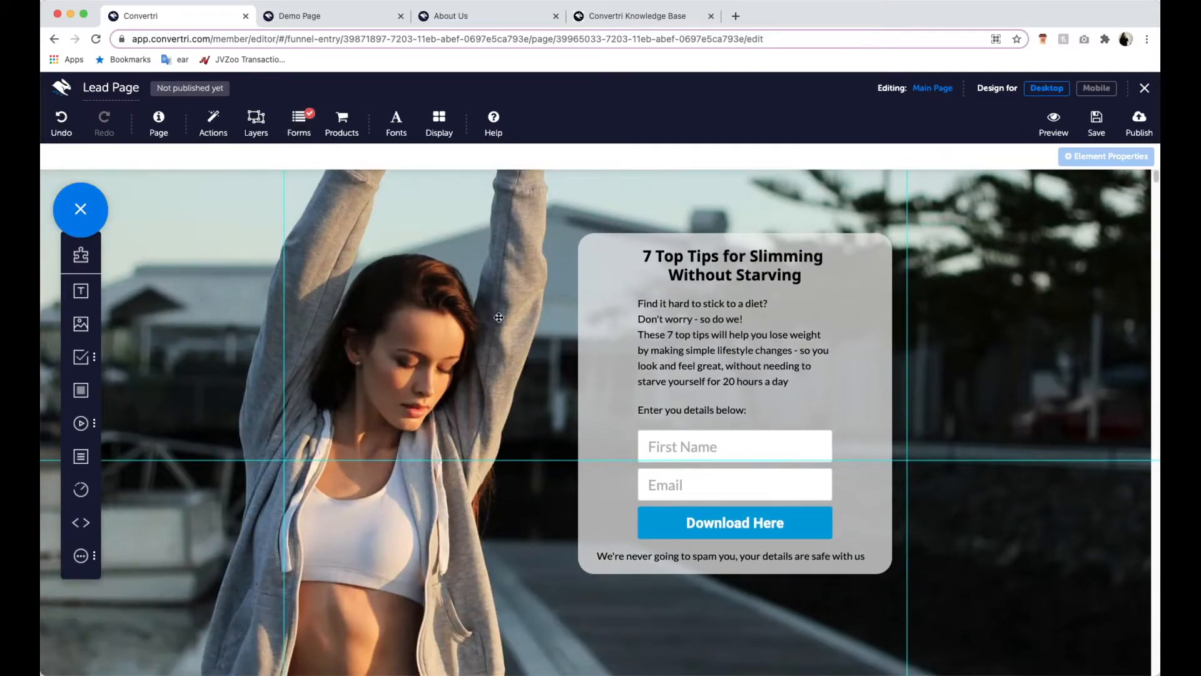
click(757, 448)
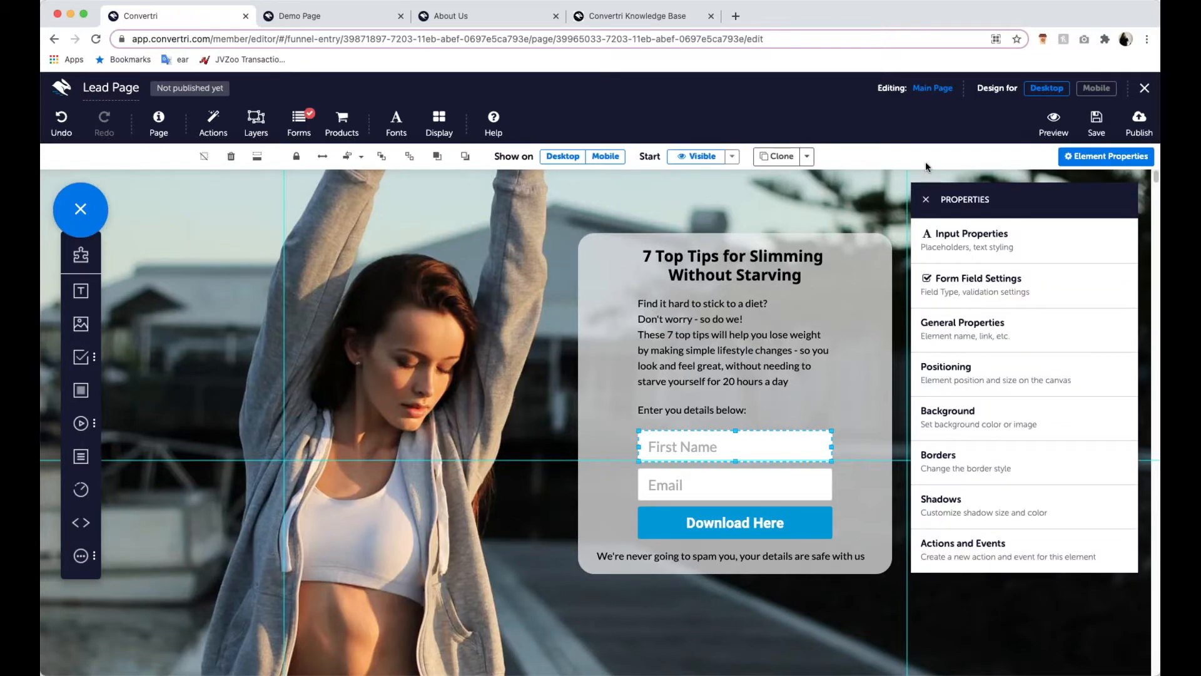
click(926, 199)
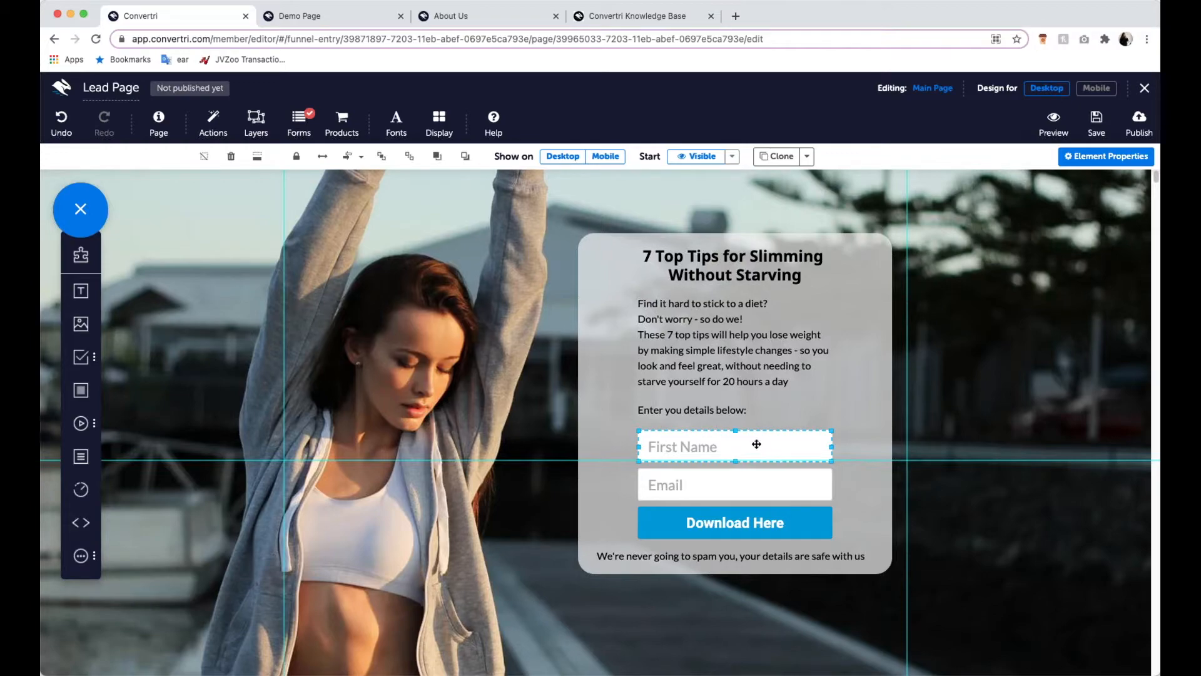
click(1093, 161)
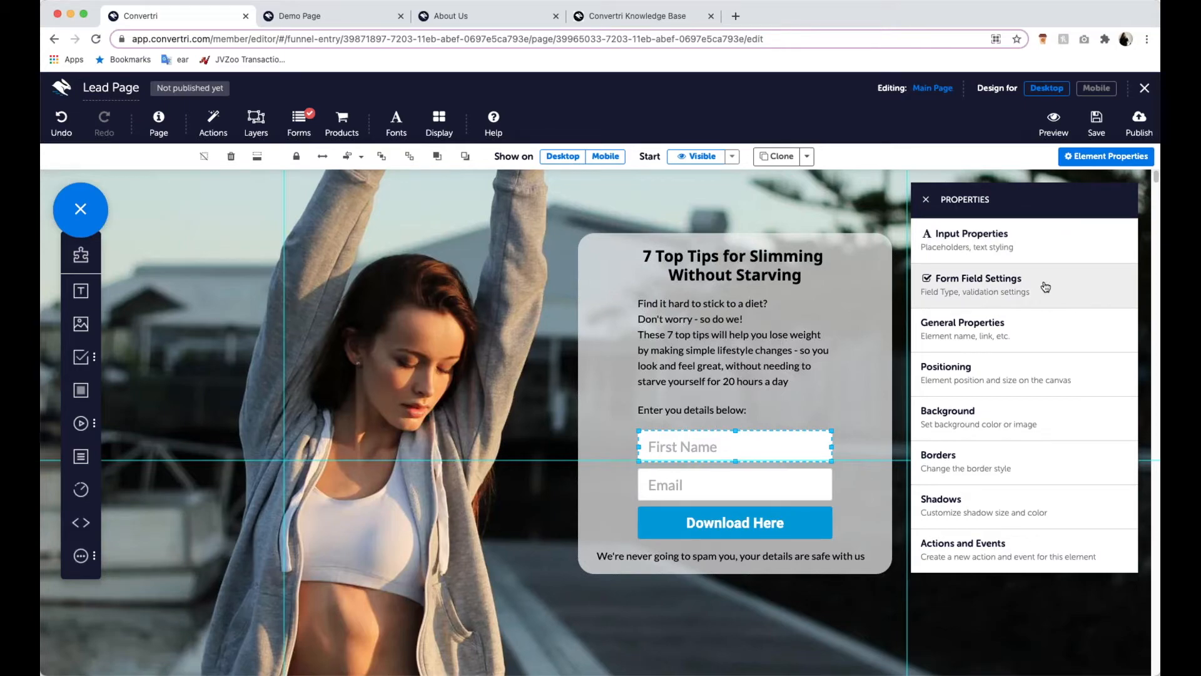
click(956, 295)
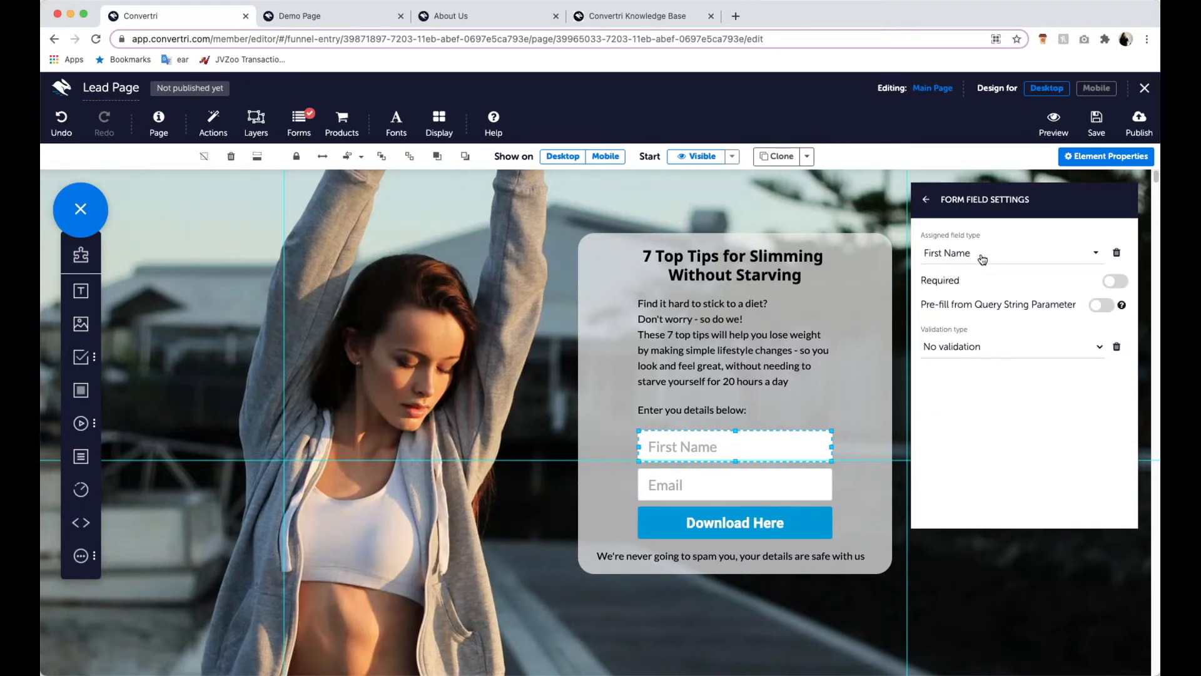
click(793, 486)
click(927, 202)
click(926, 202)
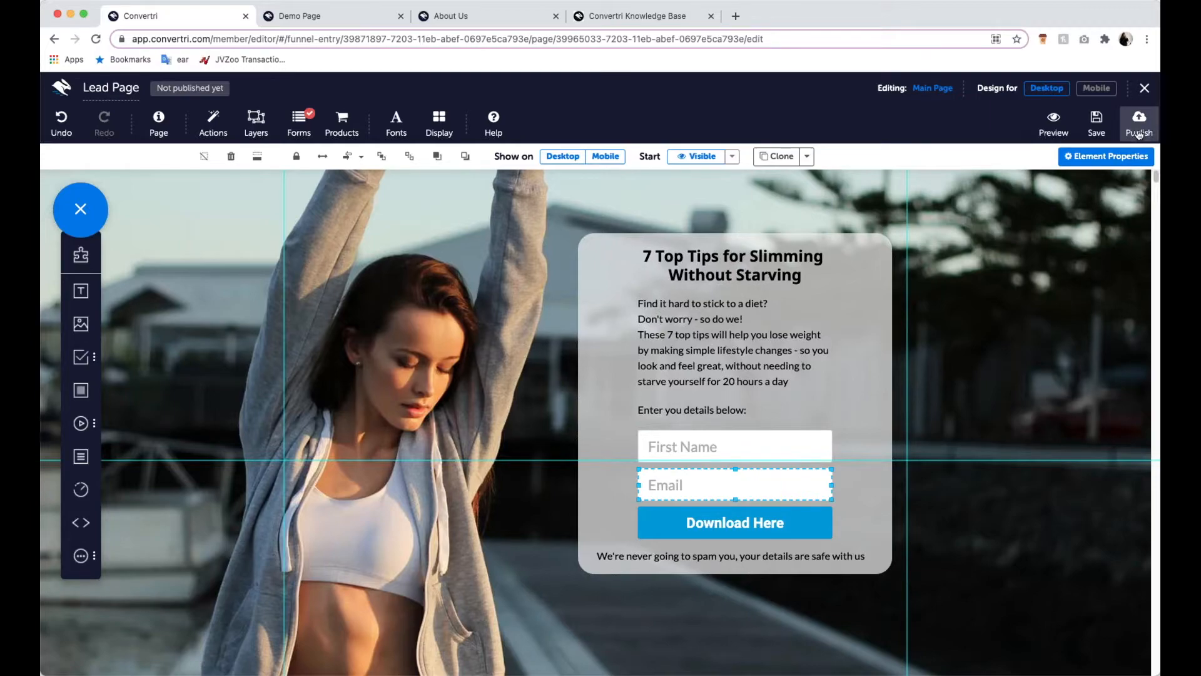
- Publish the Lead Page under the path "webinarleads" and open the live page
click(1139, 131)
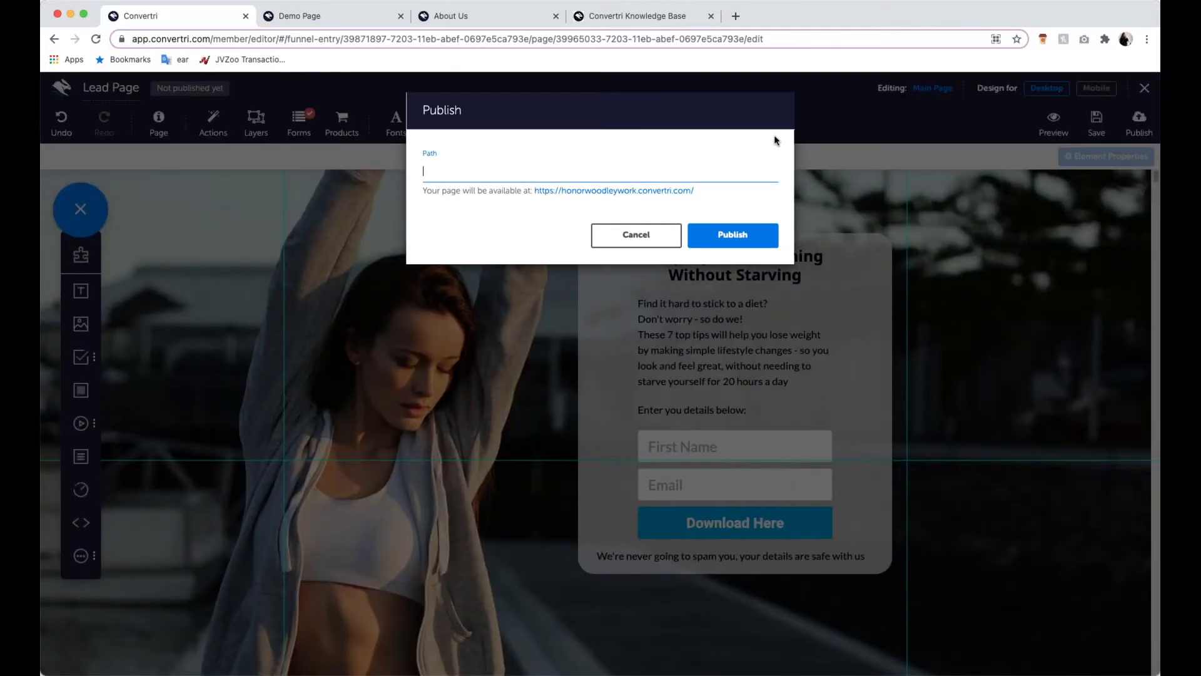
text(webina)
key(BackSpace)
key(BackSpace)
text(narleads)
click(770, 233)
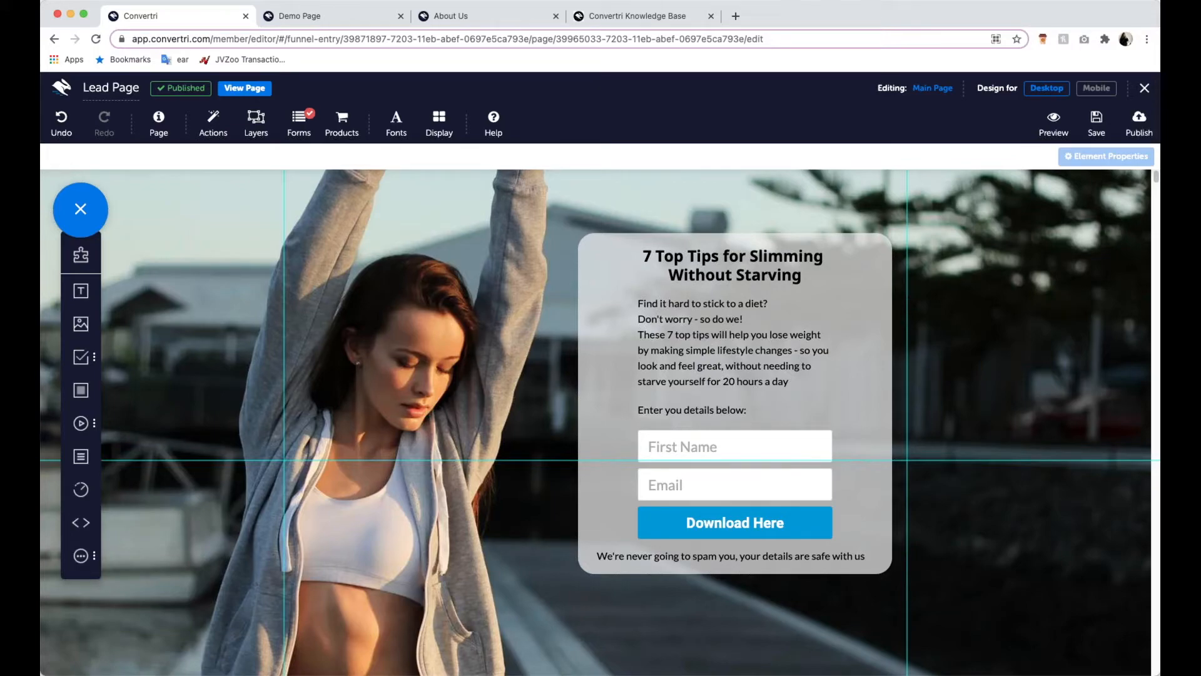
click(249, 88)
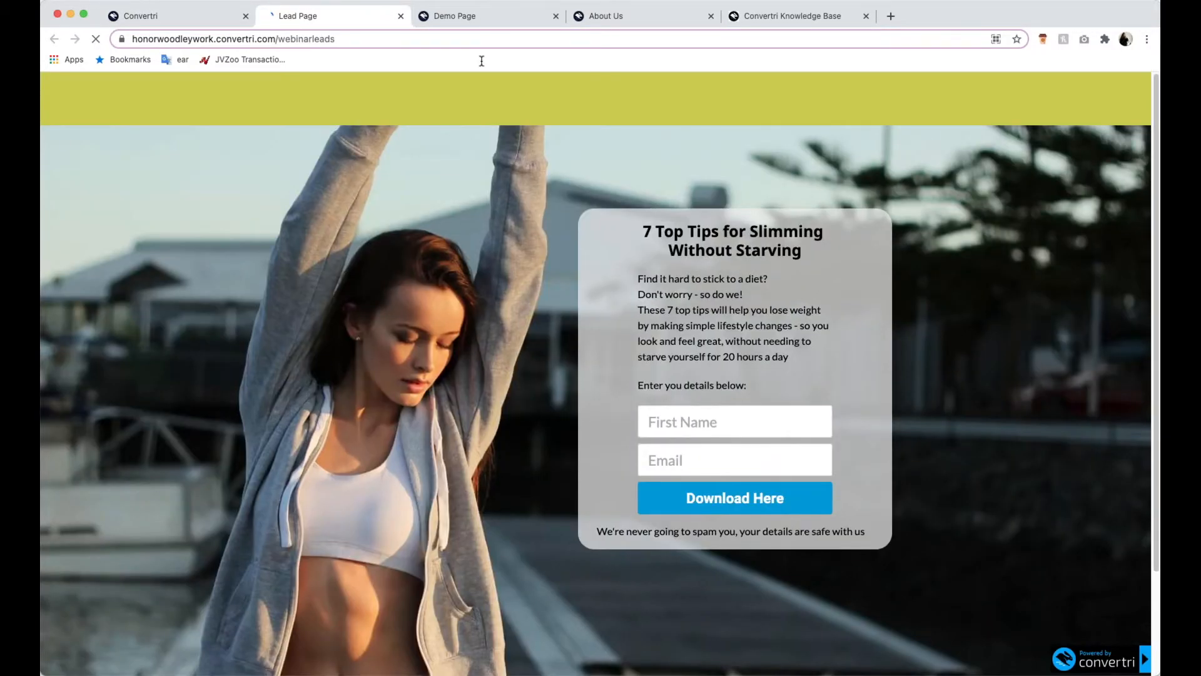
- Look over the original Demo Page to compare it with the published Lead Page
click(486, 19)
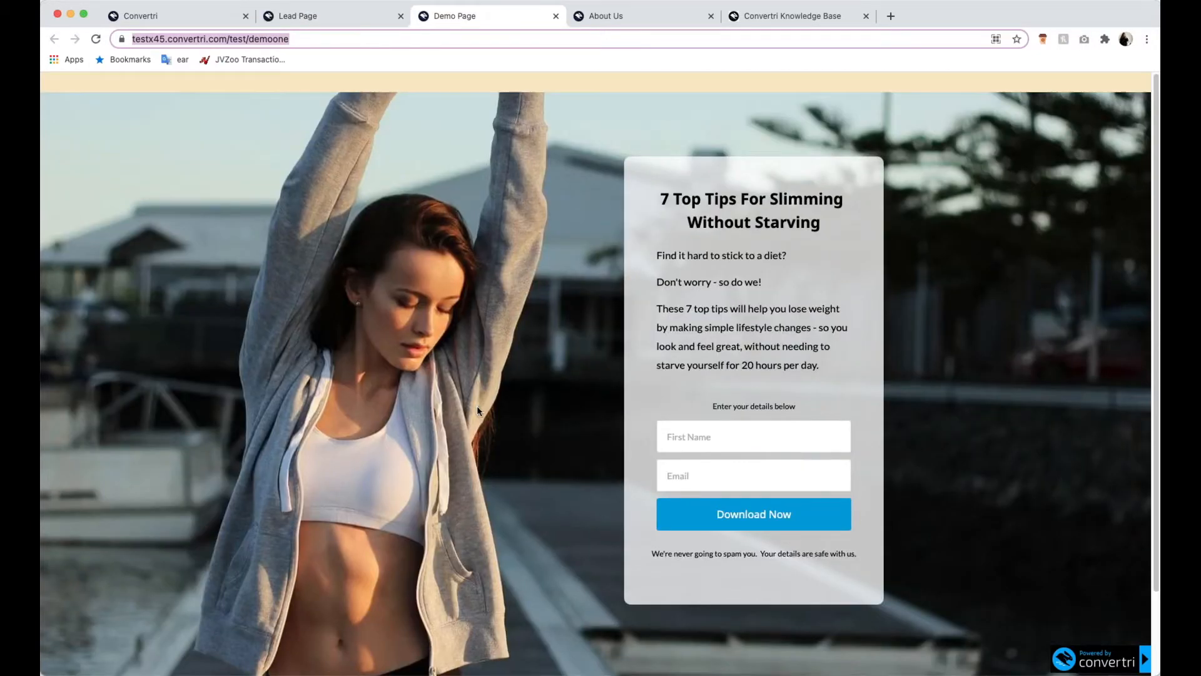
scroll(625, 406, down, 3)
scroll(626, 406, up, 3)
scroll(621, 282, down, 3)
scroll(622, 282, up, 3)
- Test the live Lead Page by filling in a first name and a contact e-mail and submitting the form
click(365, 19)
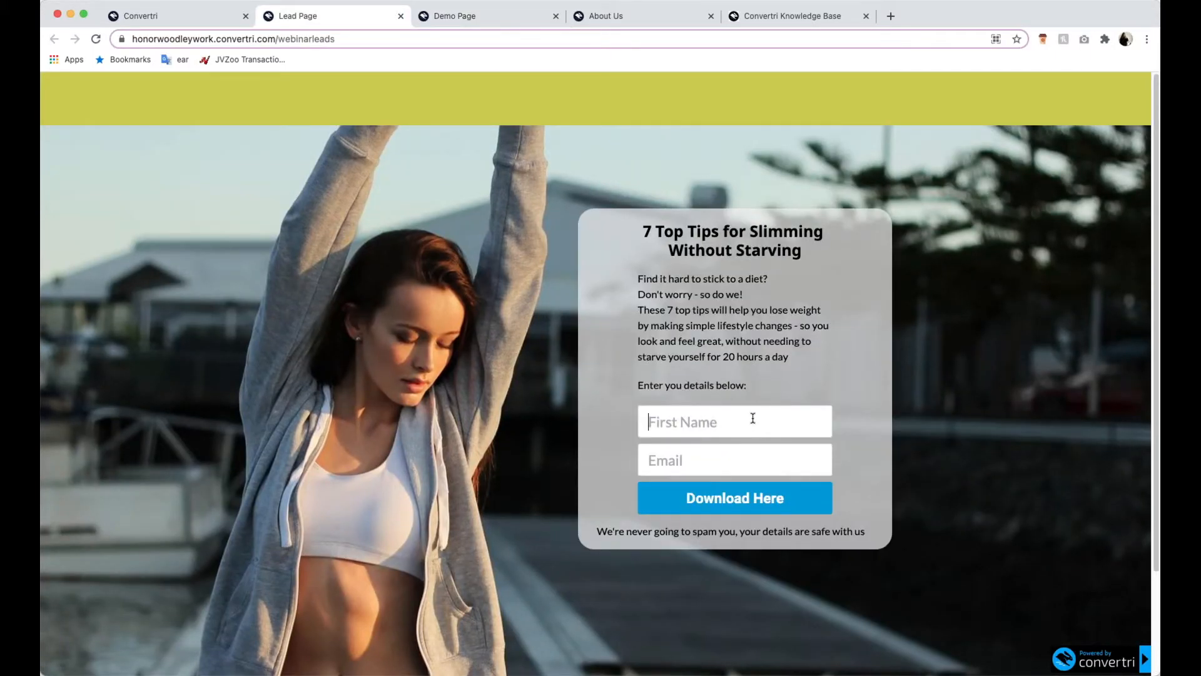
text(Honor)
click(728, 458)
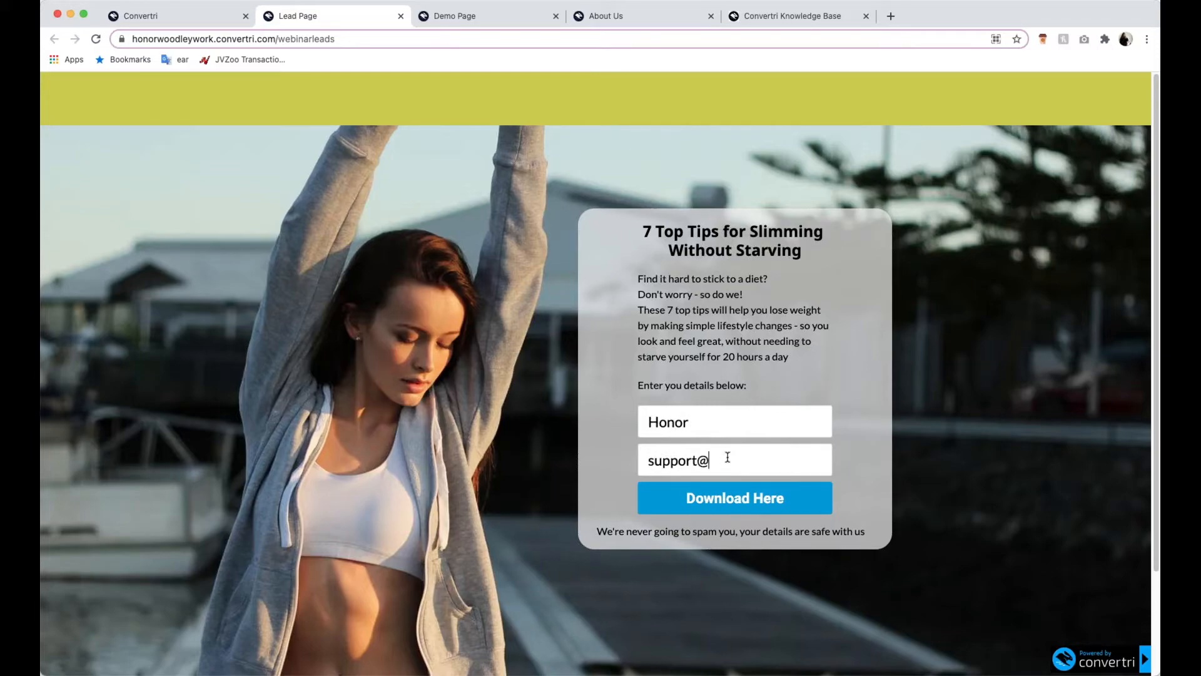
click(744, 507)
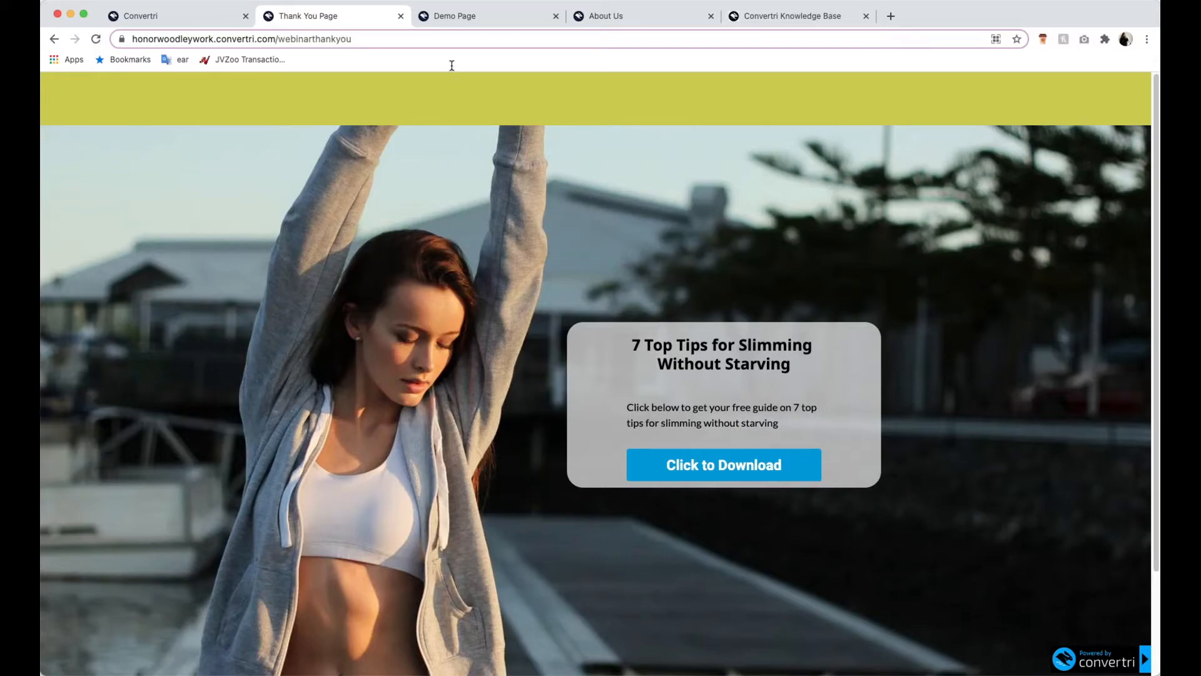
- Close the live Thank You Page and the Lead Page editor, and open the Editor Tips and Tricks page for editing
click(401, 16)
click(142, 19)
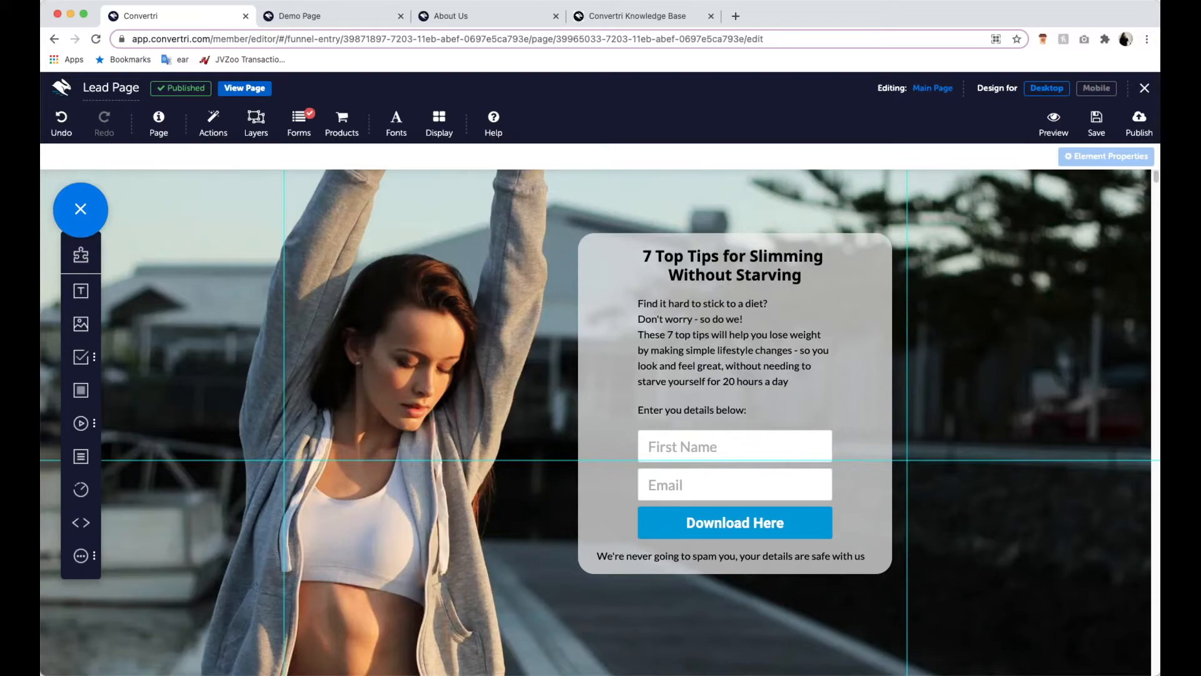
click(1143, 90)
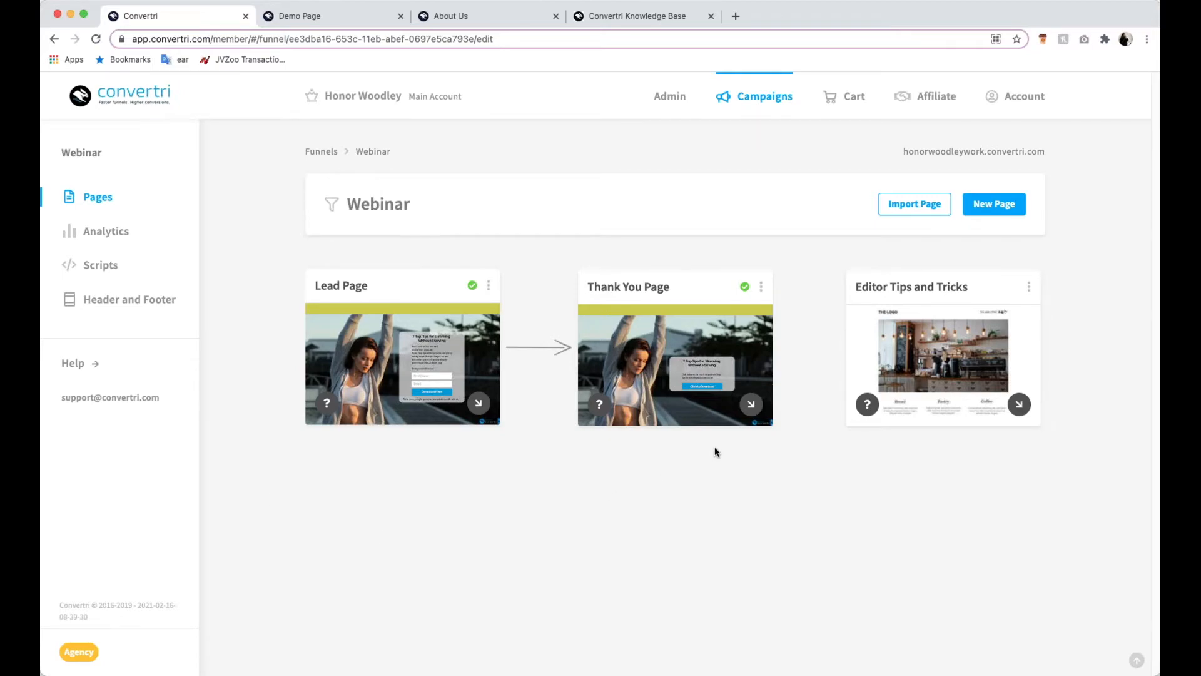
mouse_move(946, 361)
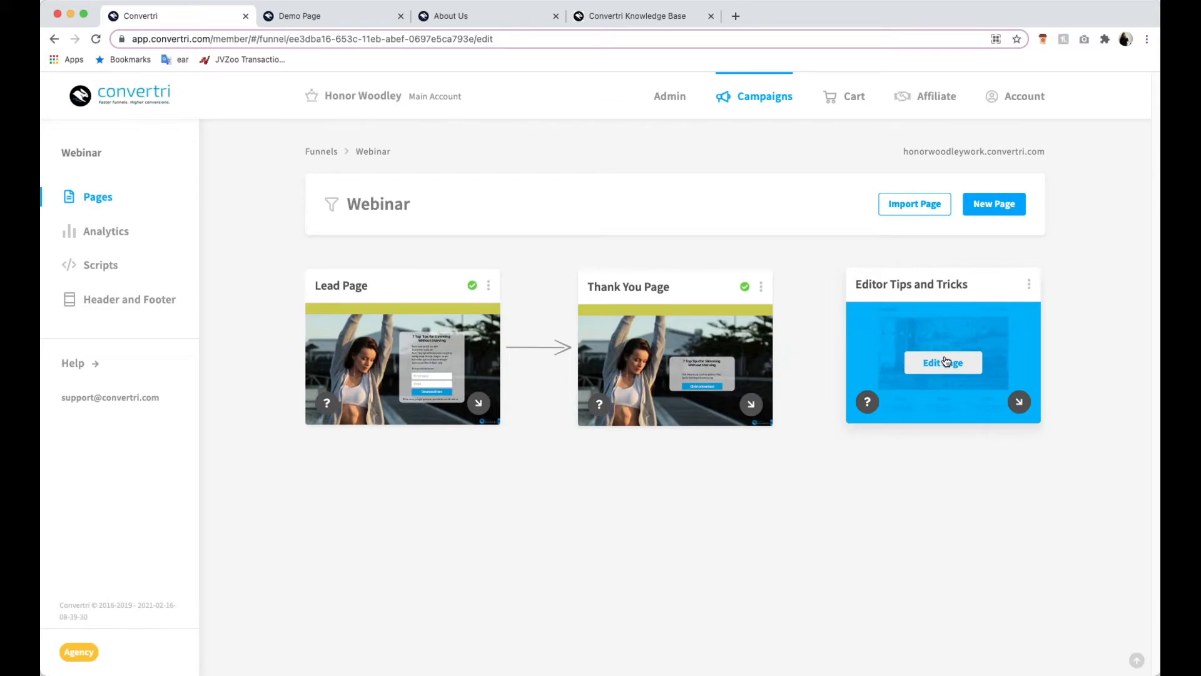
click(947, 363)
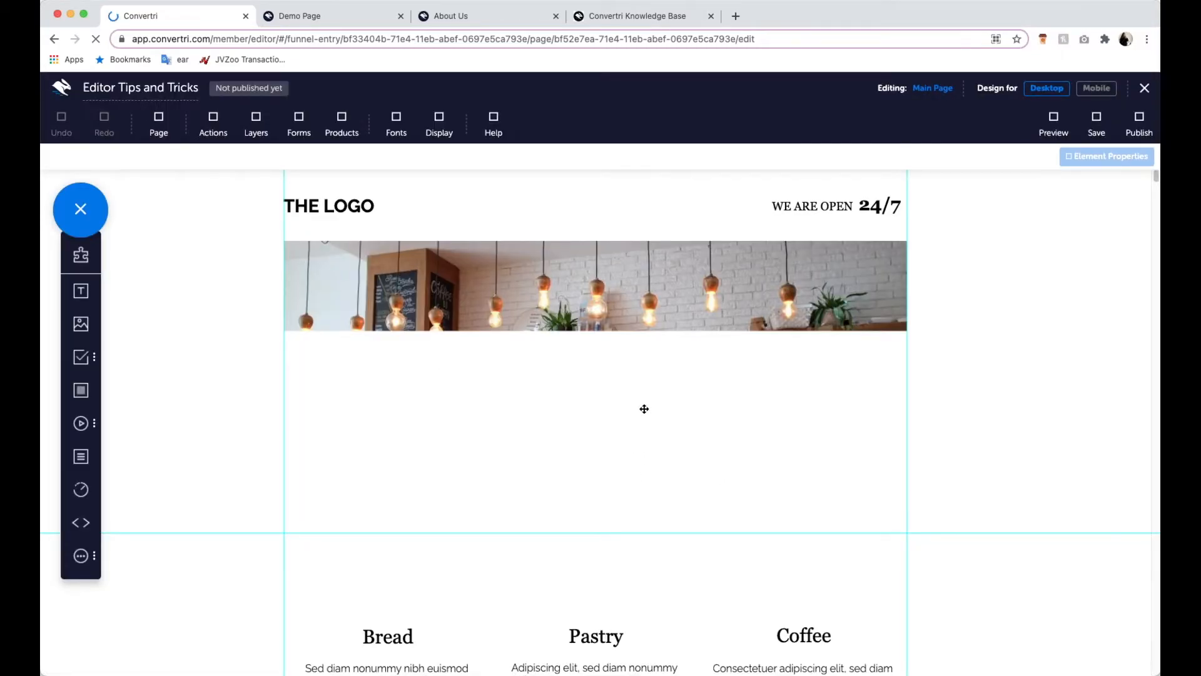
- Look through the page's sections, from the header image and product columns through Menu and About to Gallery
scroll(656, 457, down, 10)
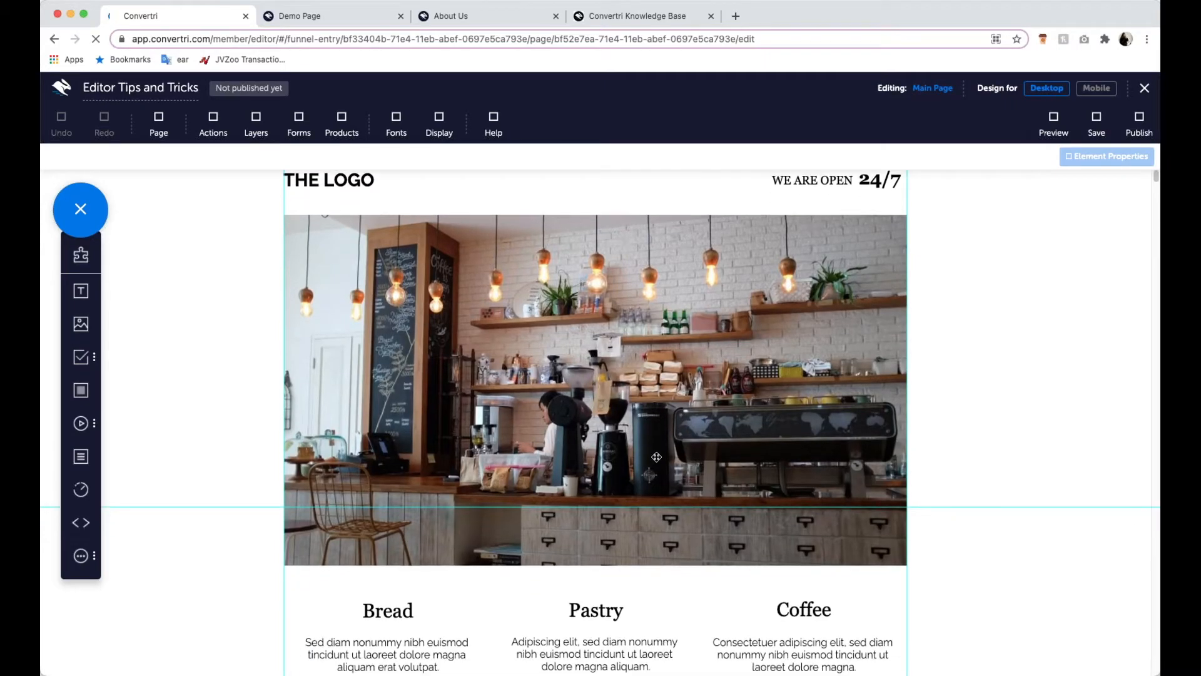
scroll(656, 457, down, 2)
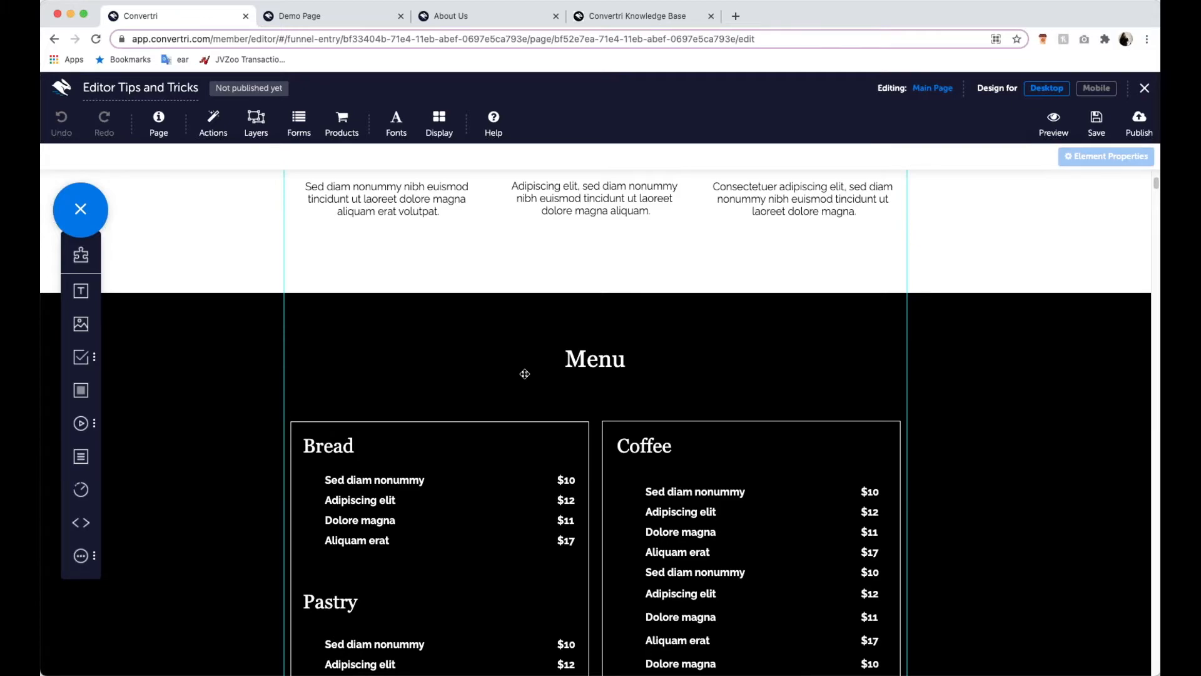
scroll(524, 373, down, 9)
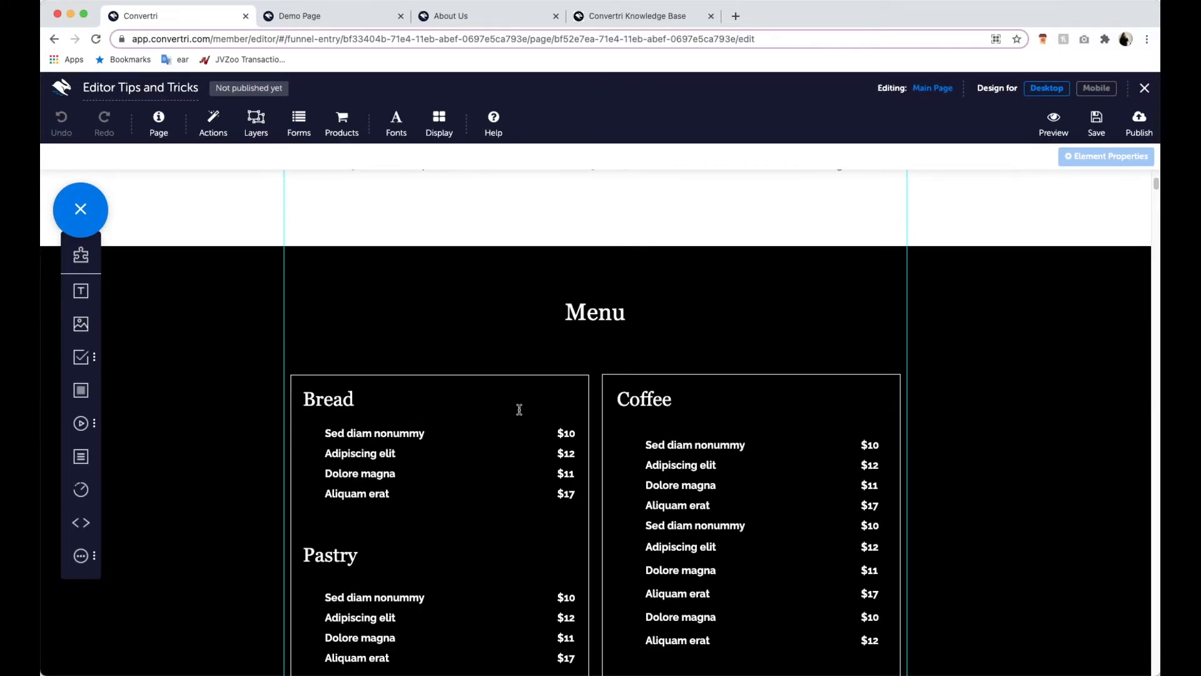
scroll(448, 391, down, 8)
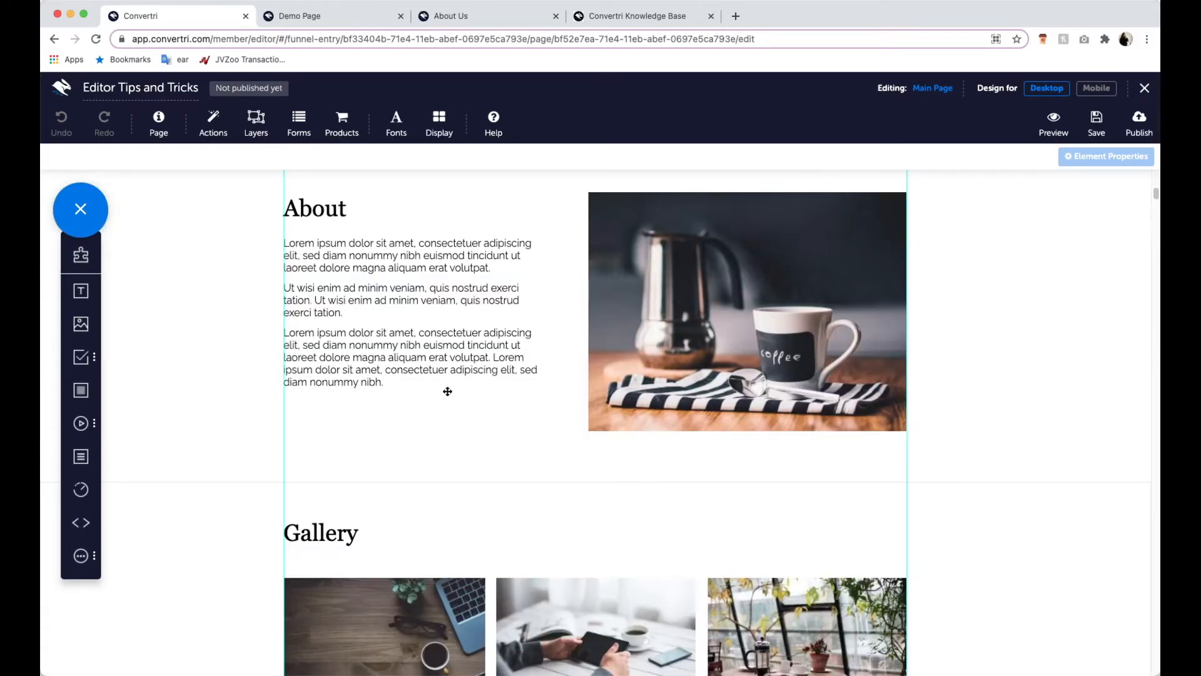
scroll(448, 391, down, 8)
scroll(448, 392, down, 10)
scroll(451, 385, up, 20)
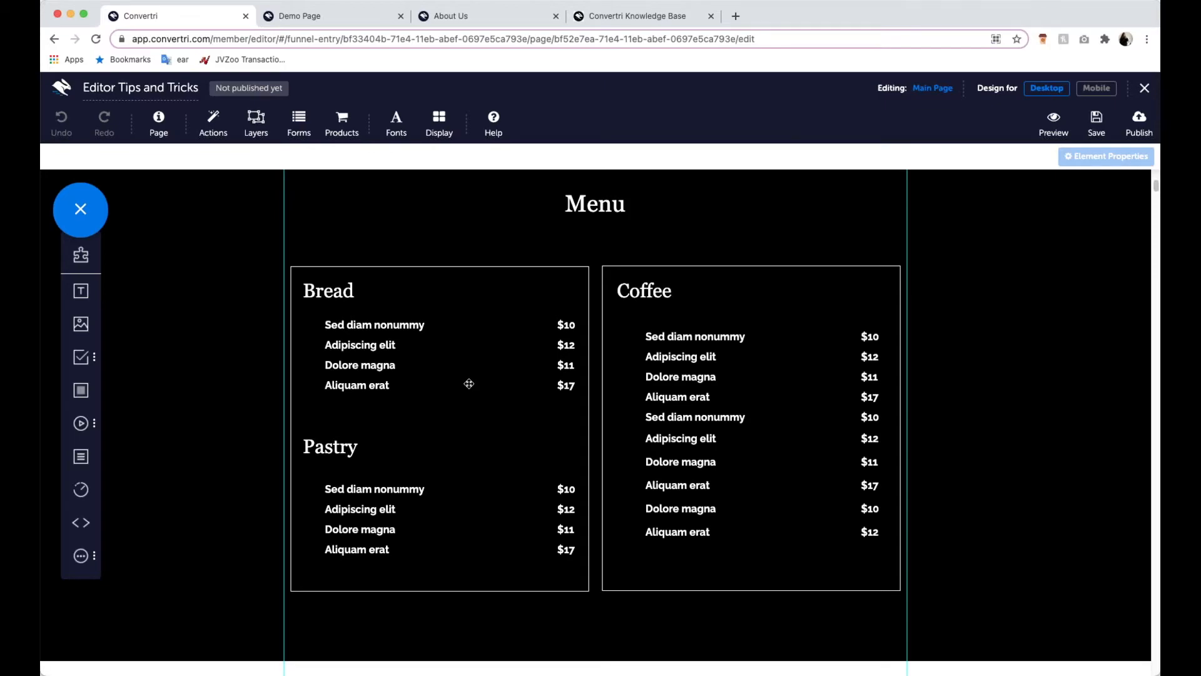
scroll(466, 384, up, 9)
scroll(469, 394, up, 6)
scroll(496, 434, down, 12)
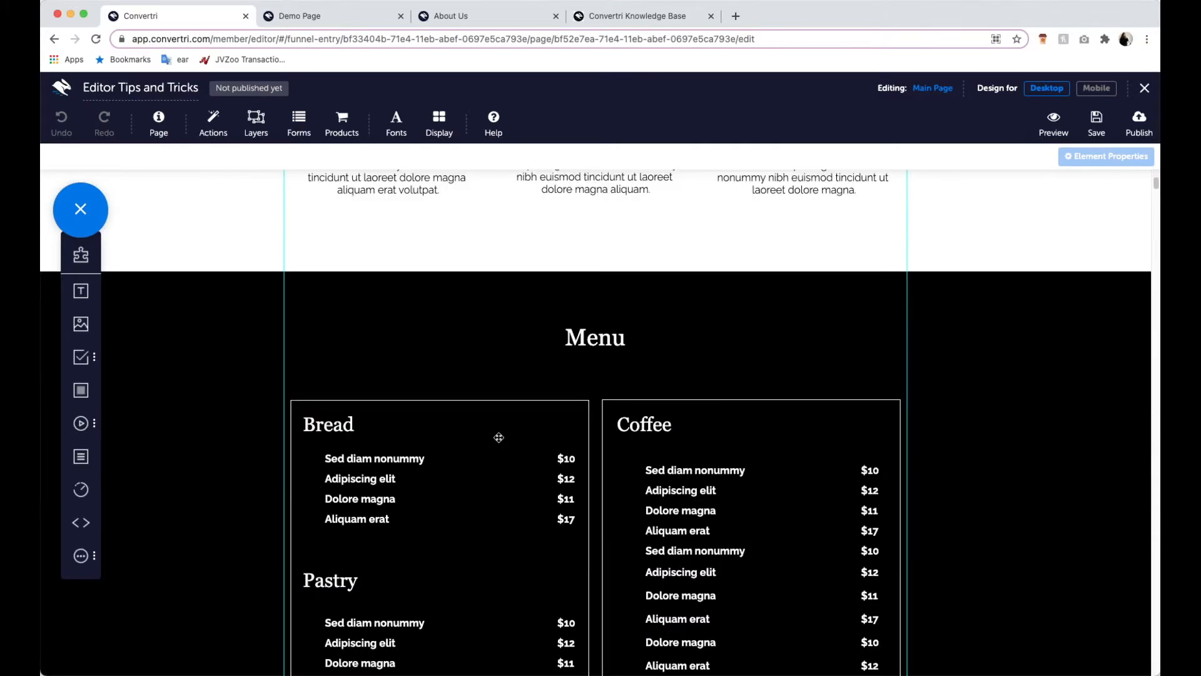
scroll(460, 365, down, 13)
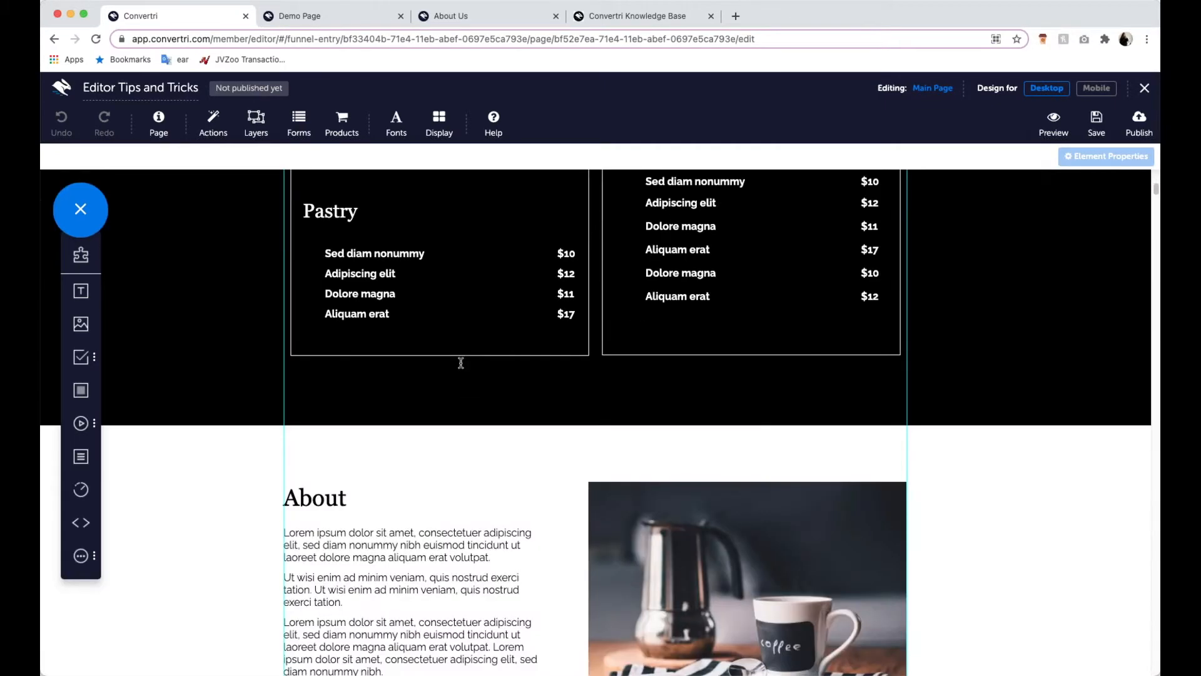
scroll(459, 376, up, 10)
scroll(459, 376, up, 2)
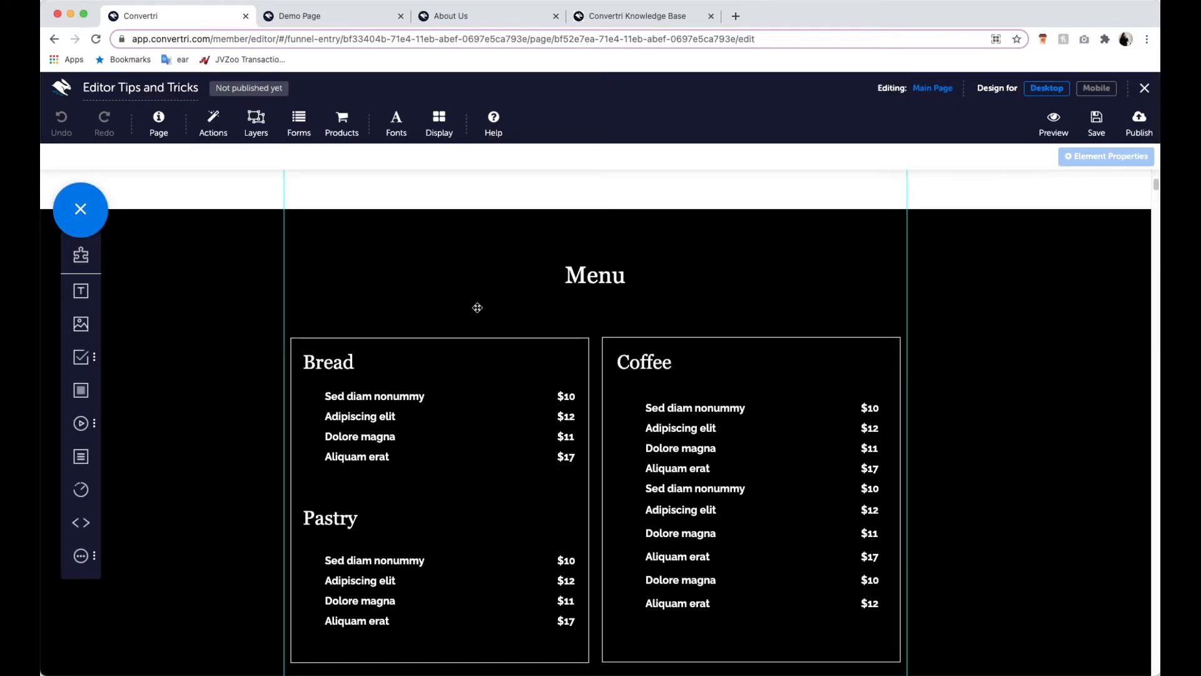
- Delete the black Menu section together with its Bread, Pastry and Coffee price lists
click(379, 416)
click(565, 396)
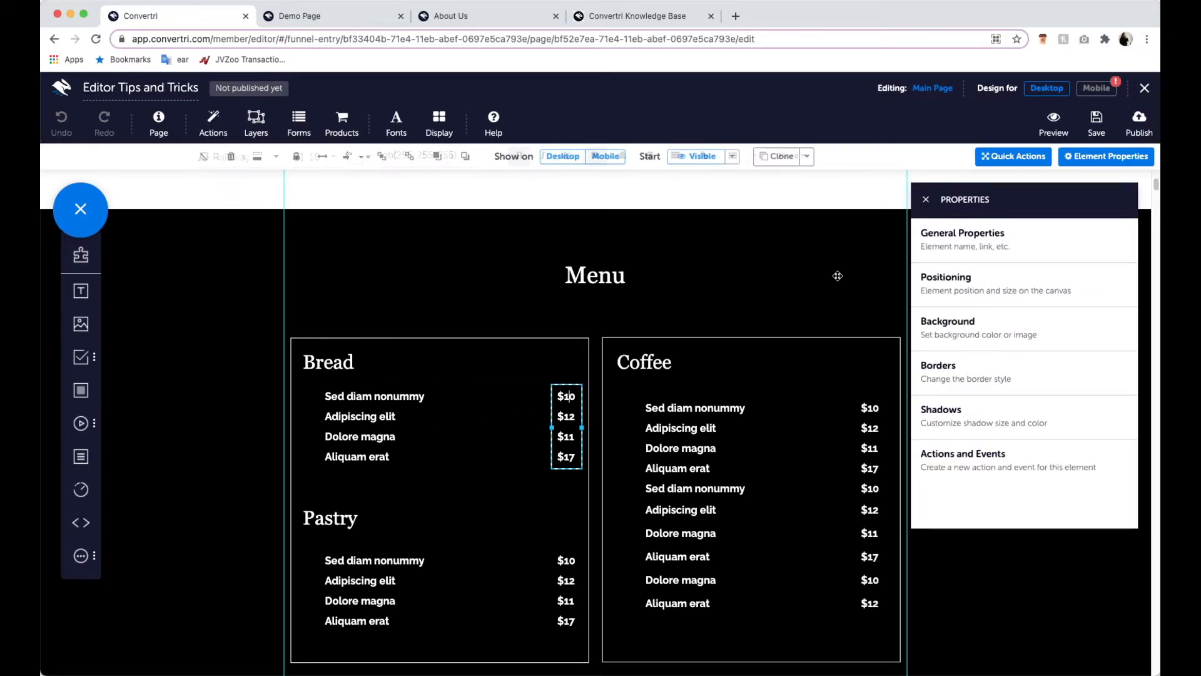
click(926, 202)
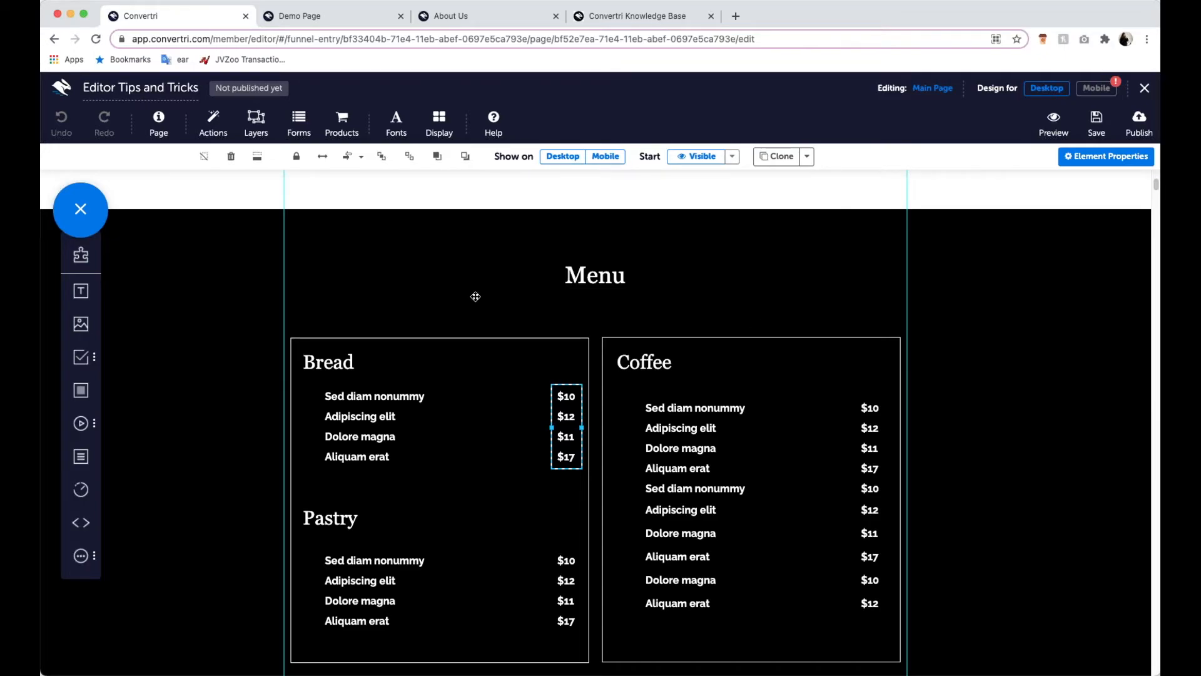
click(434, 281)
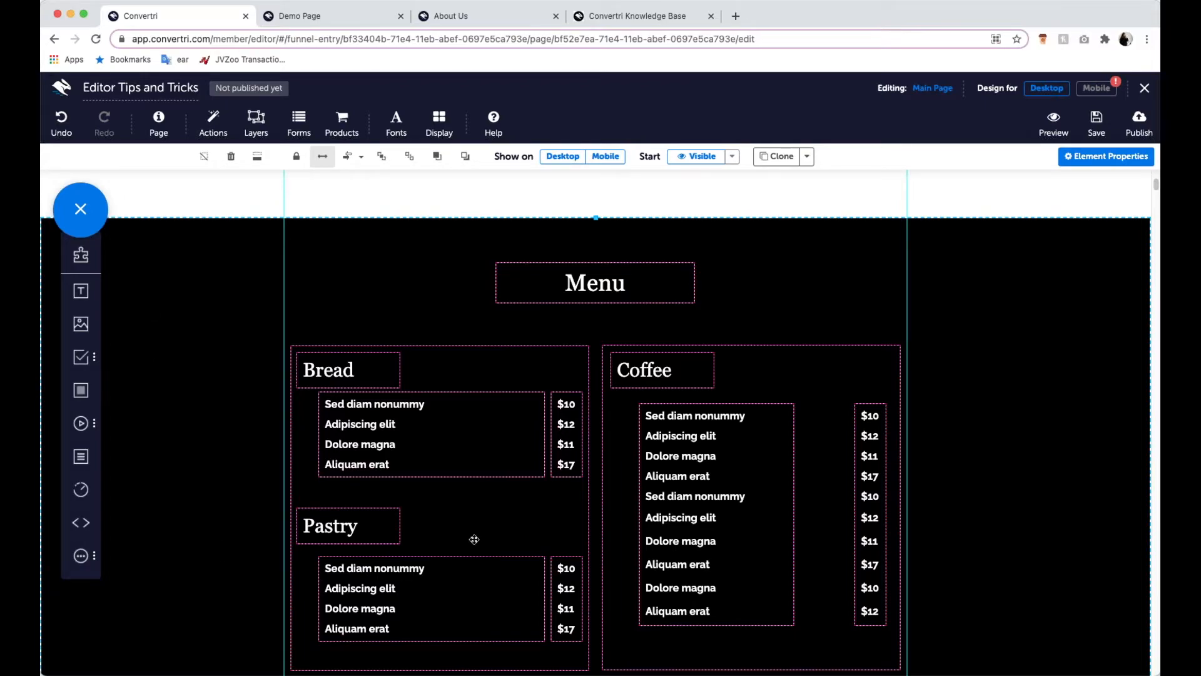
scroll(313, 250, down, 1)
scroll(313, 249, down, 2)
scroll(313, 247, up, 3)
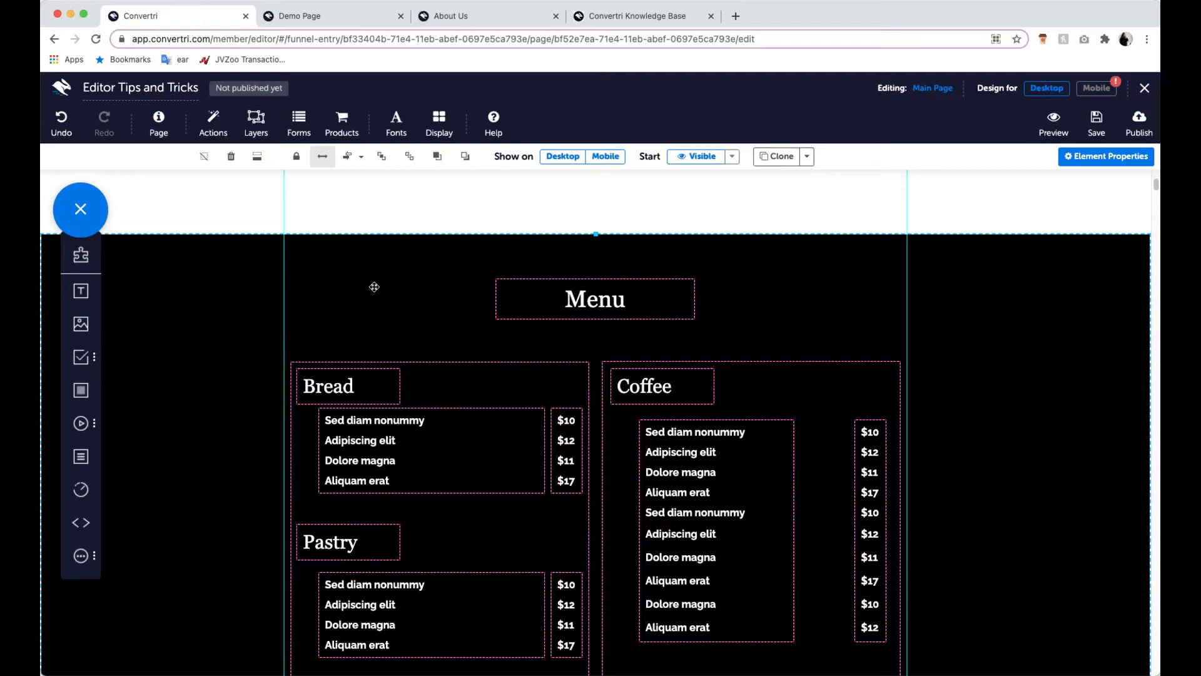
key(Delete)
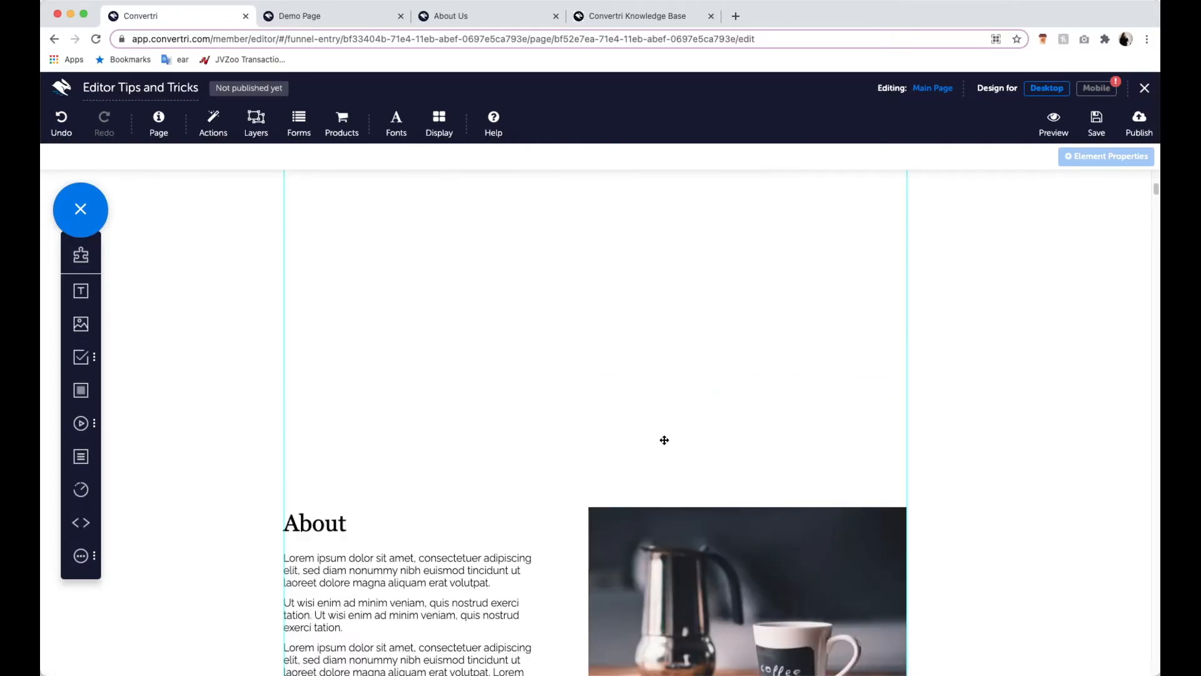
- Remove the whitespace above the About section to close the empty gap in the page
scroll(448, 391, up, 8)
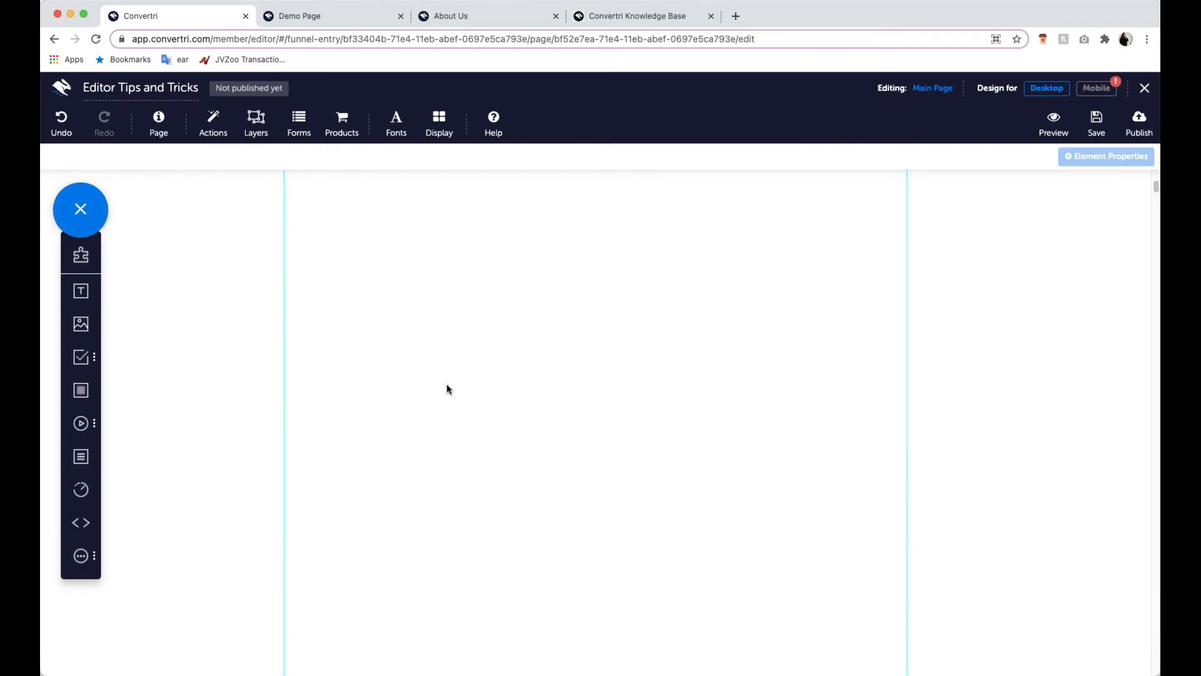
scroll(359, 389, down, 5)
scroll(504, 442, down, 5)
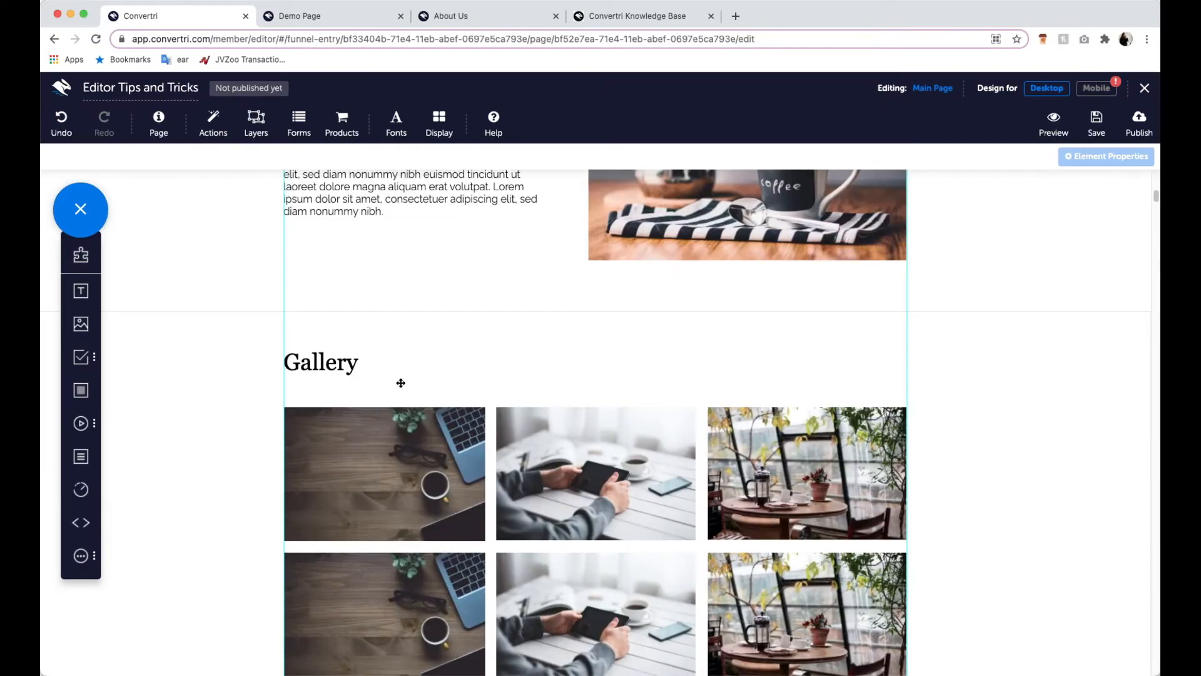
scroll(503, 337, down, 10)
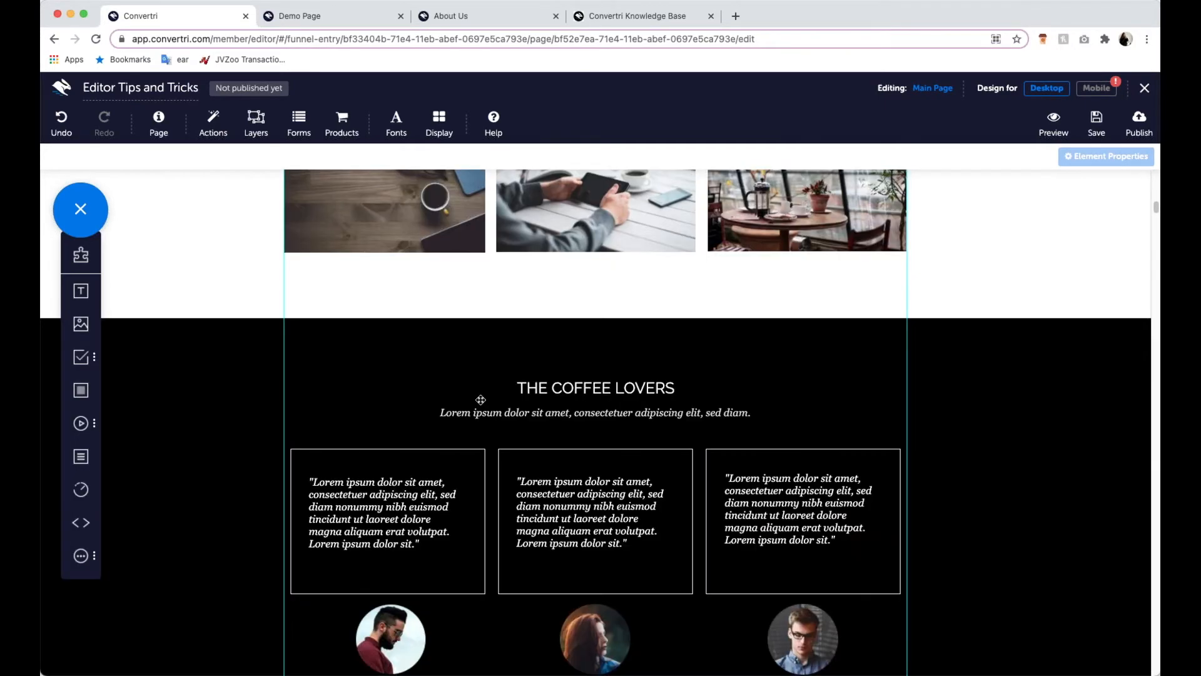
scroll(407, 440, up, 15)
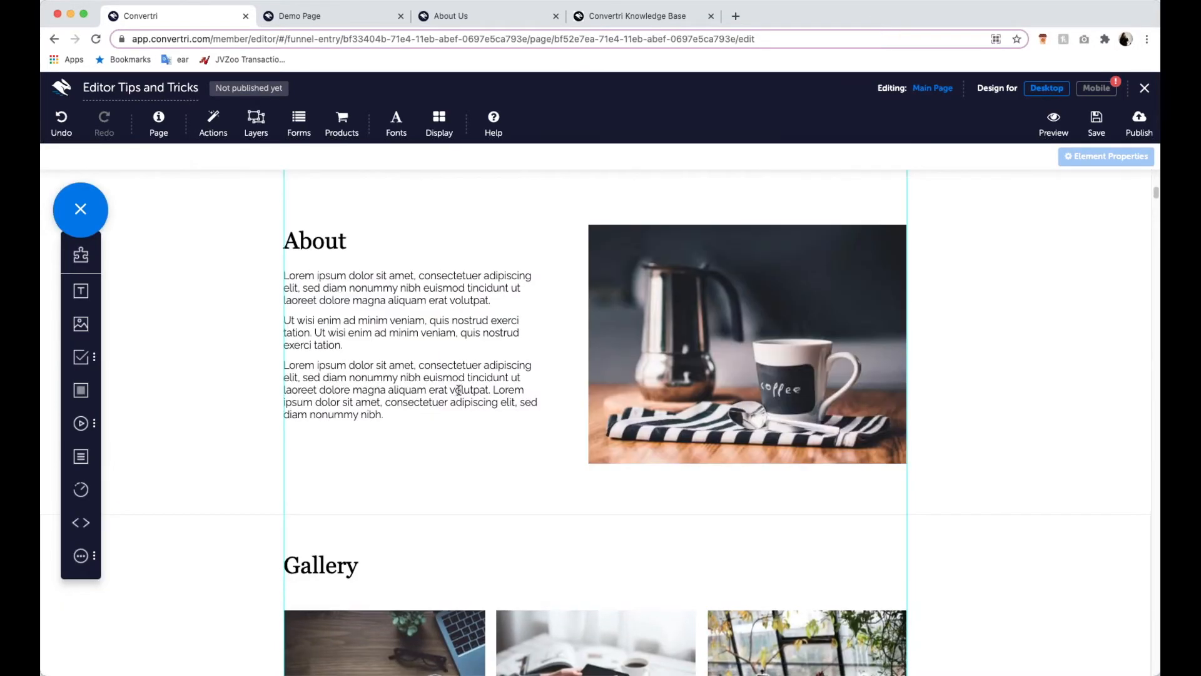
click(439, 281)
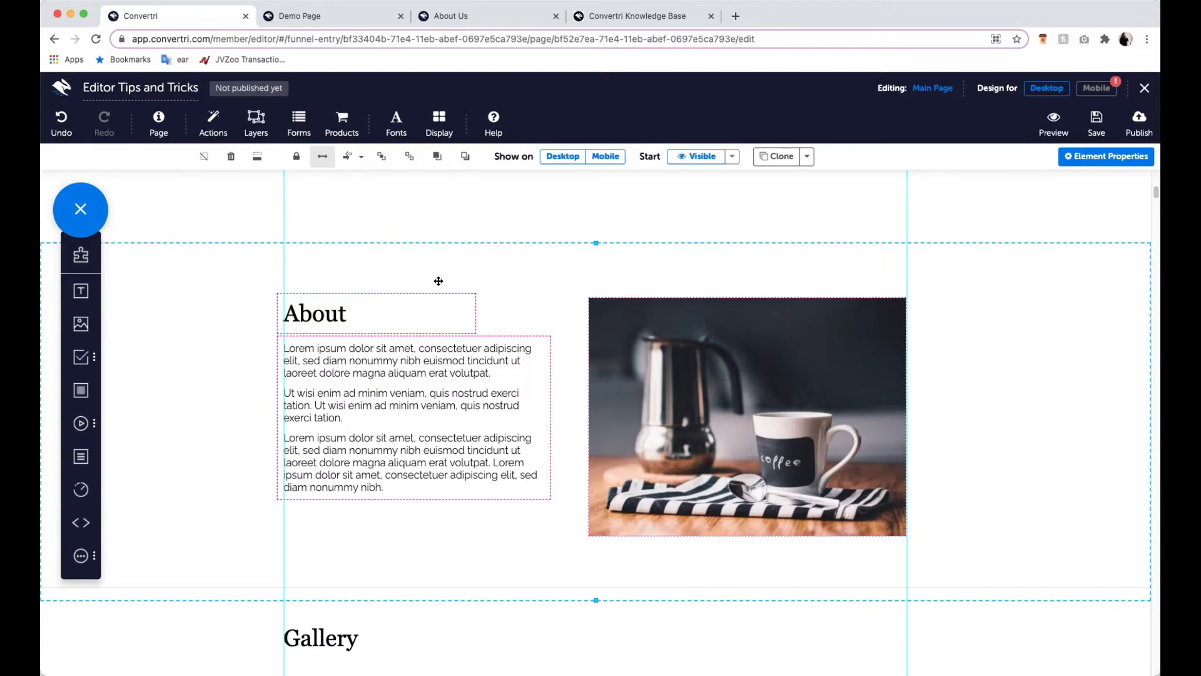
scroll(447, 285, up, 5)
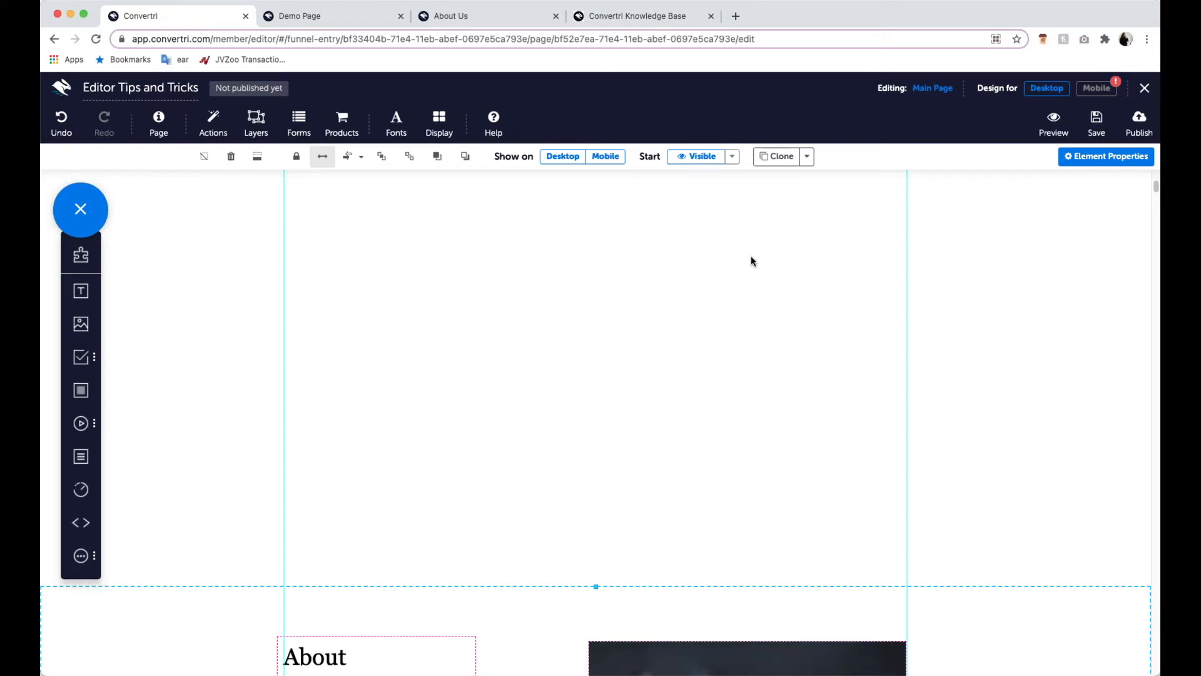
scroll(728, 487, down, 2)
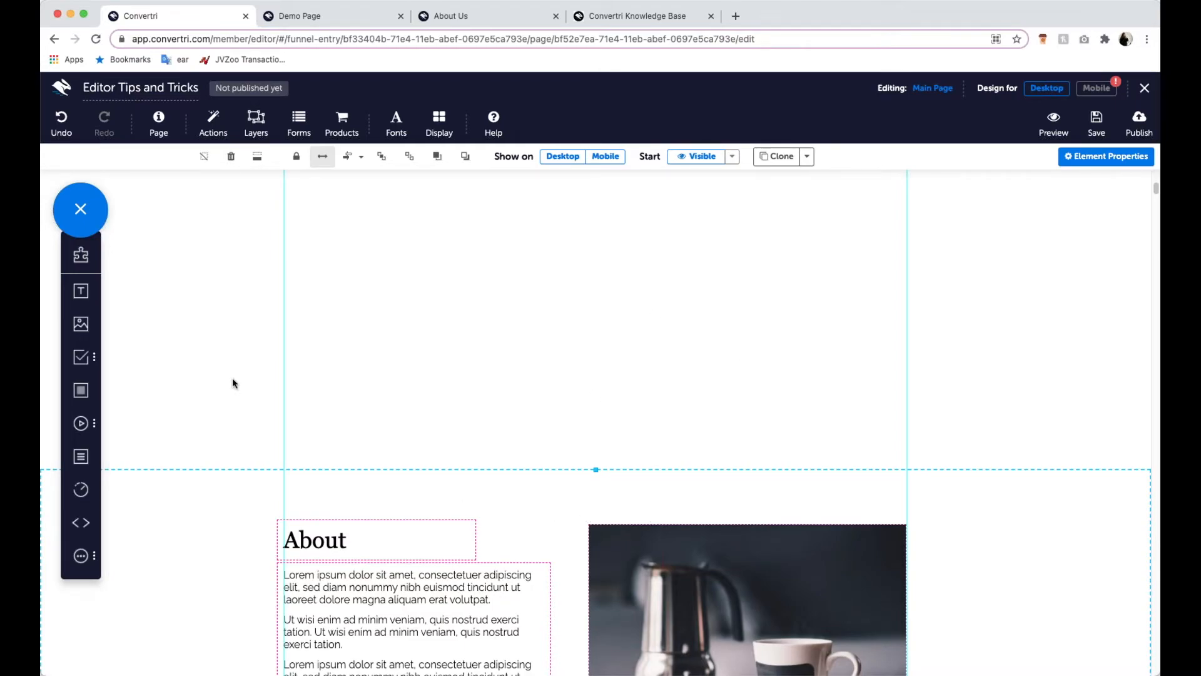
click(260, 163)
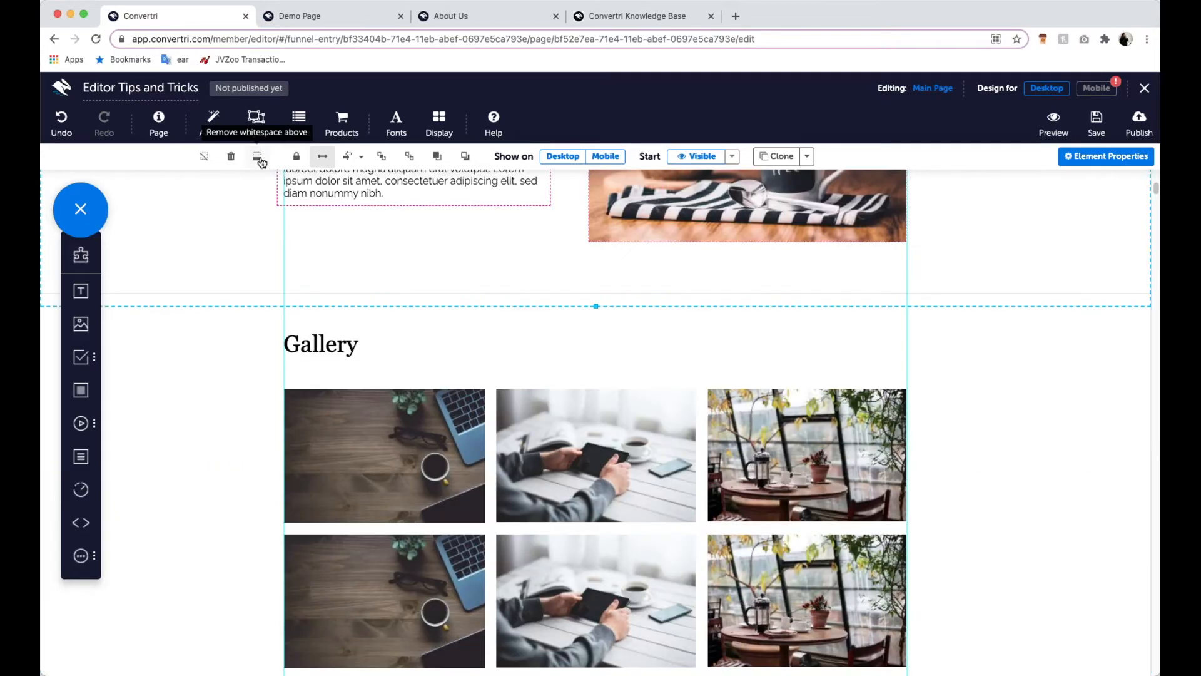
- Check the layout and spacing from the Bread, Pastry and Coffee columns through About and Gallery to The Coffee Lovers
scroll(513, 316, up, 10)
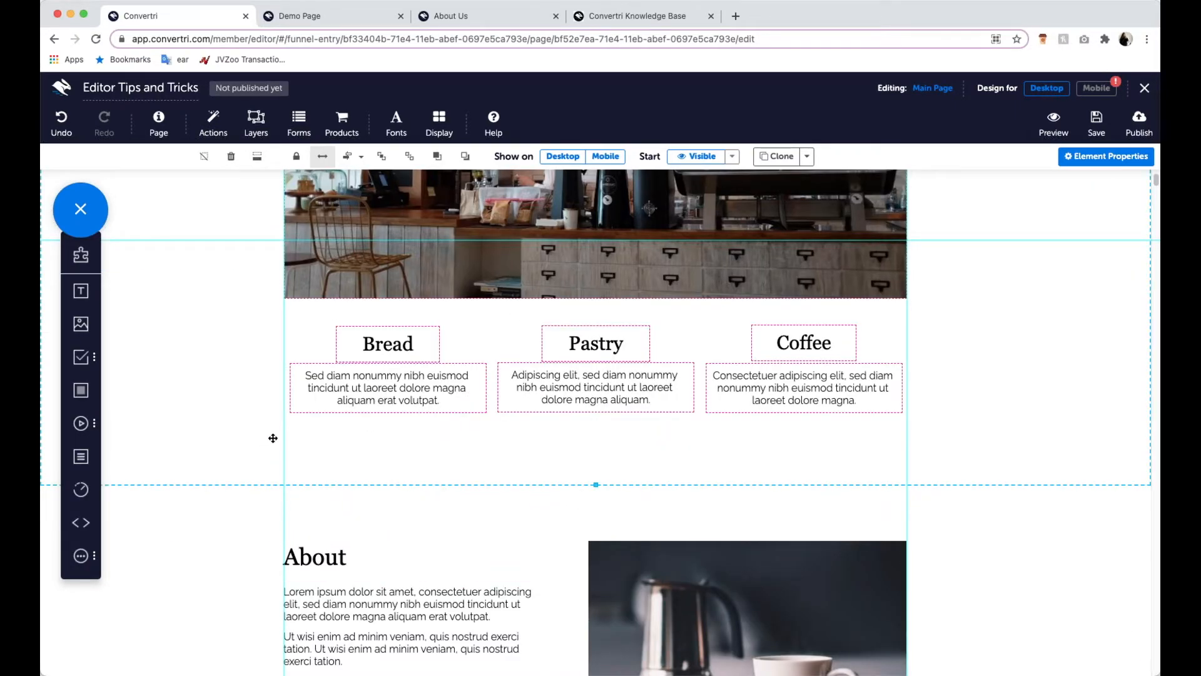
scroll(273, 438, down, 2)
scroll(273, 437, down, 4)
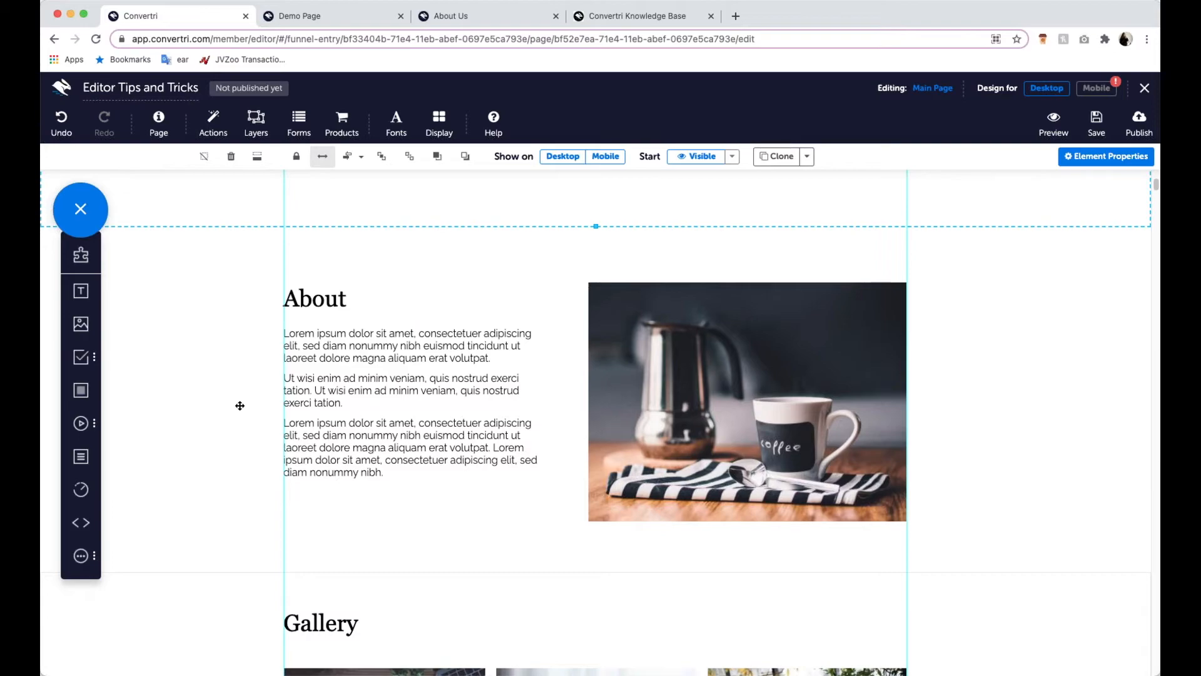
scroll(482, 491, down, 10)
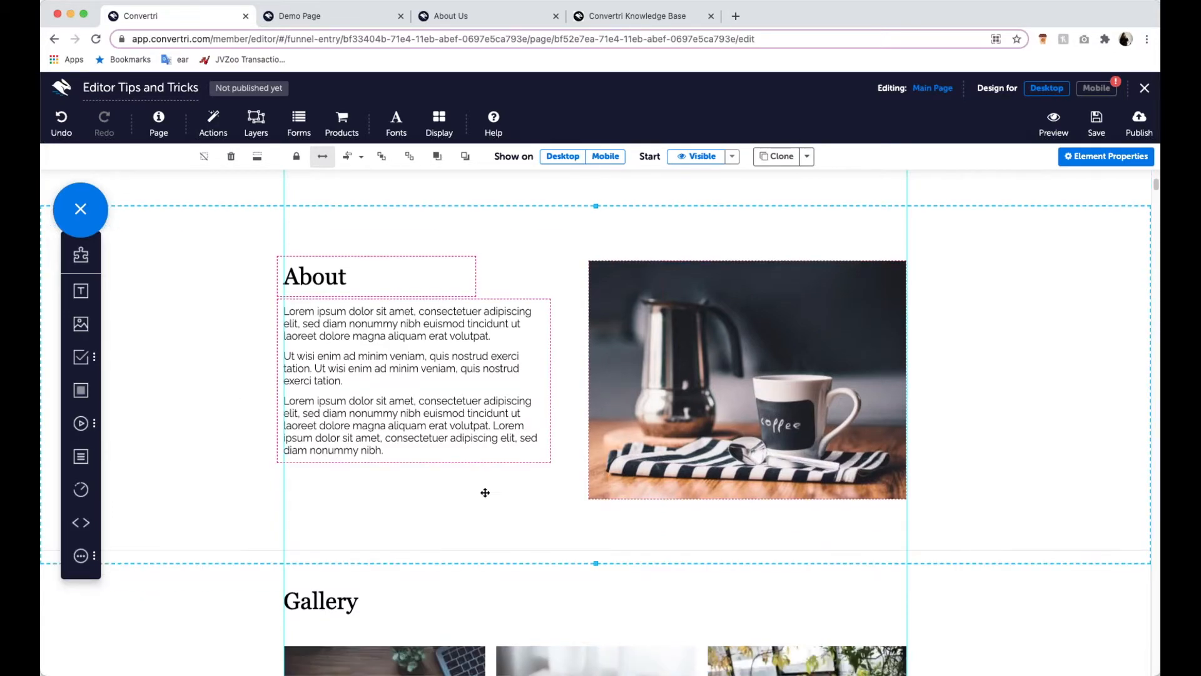
scroll(470, 486, down, 12)
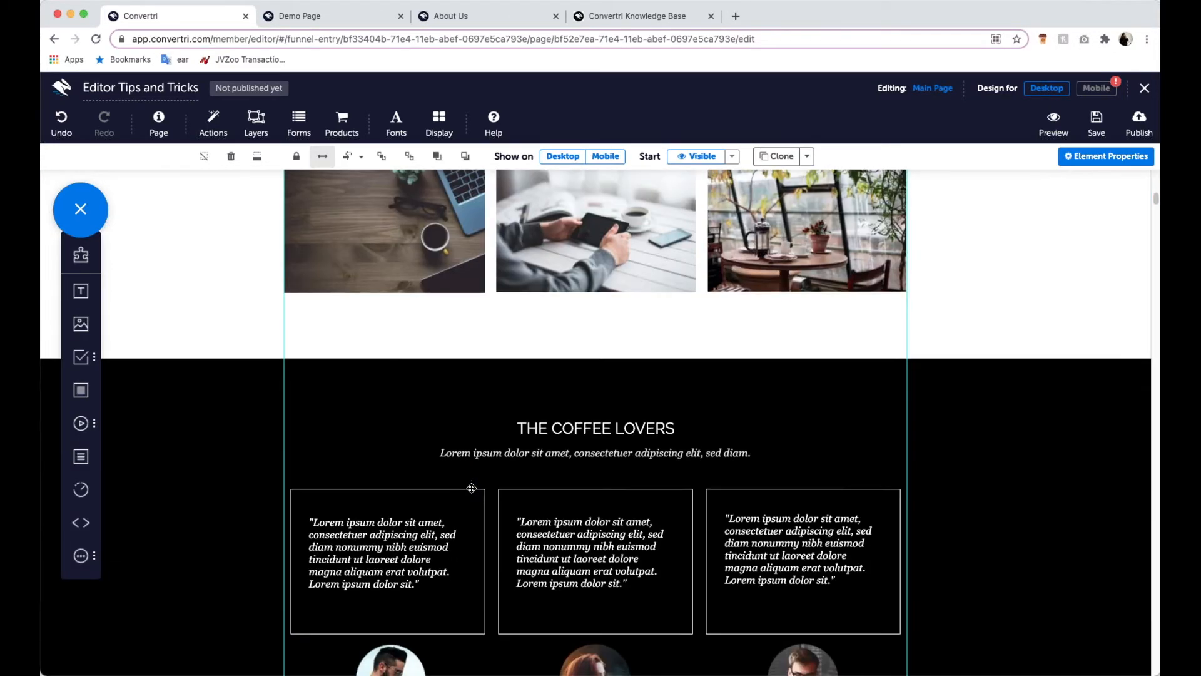
scroll(473, 485, up, 6)
scroll(473, 485, up, 12)
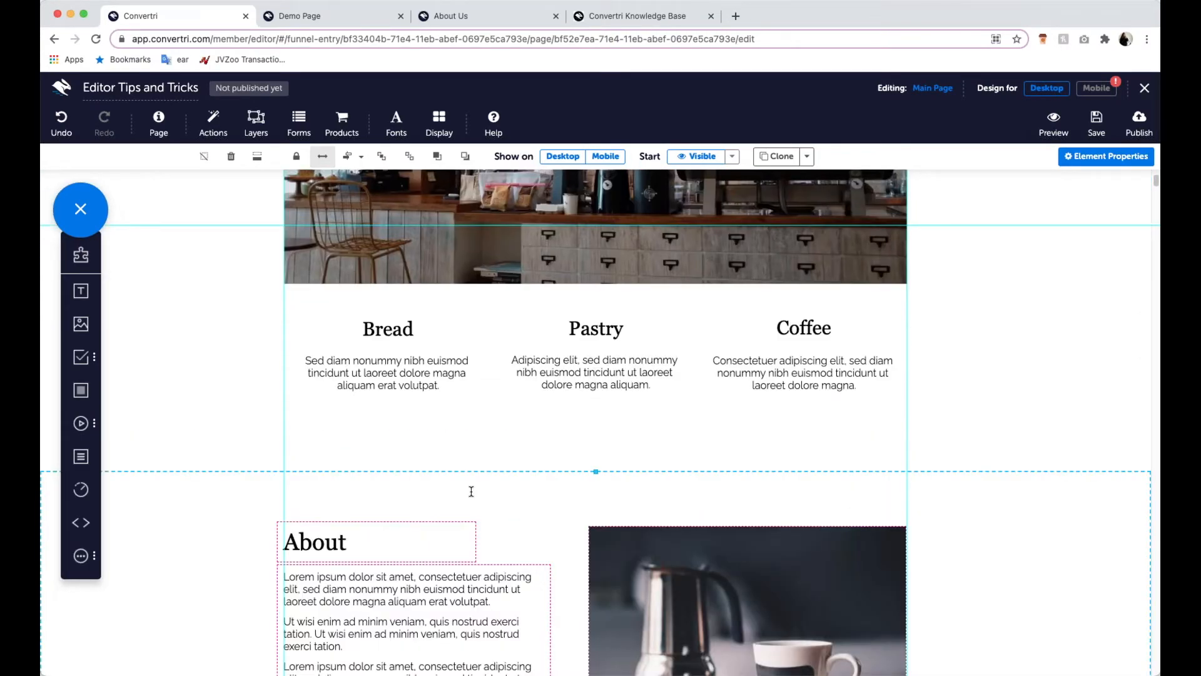
scroll(472, 492, down, 5)
scroll(472, 496, up, 1)
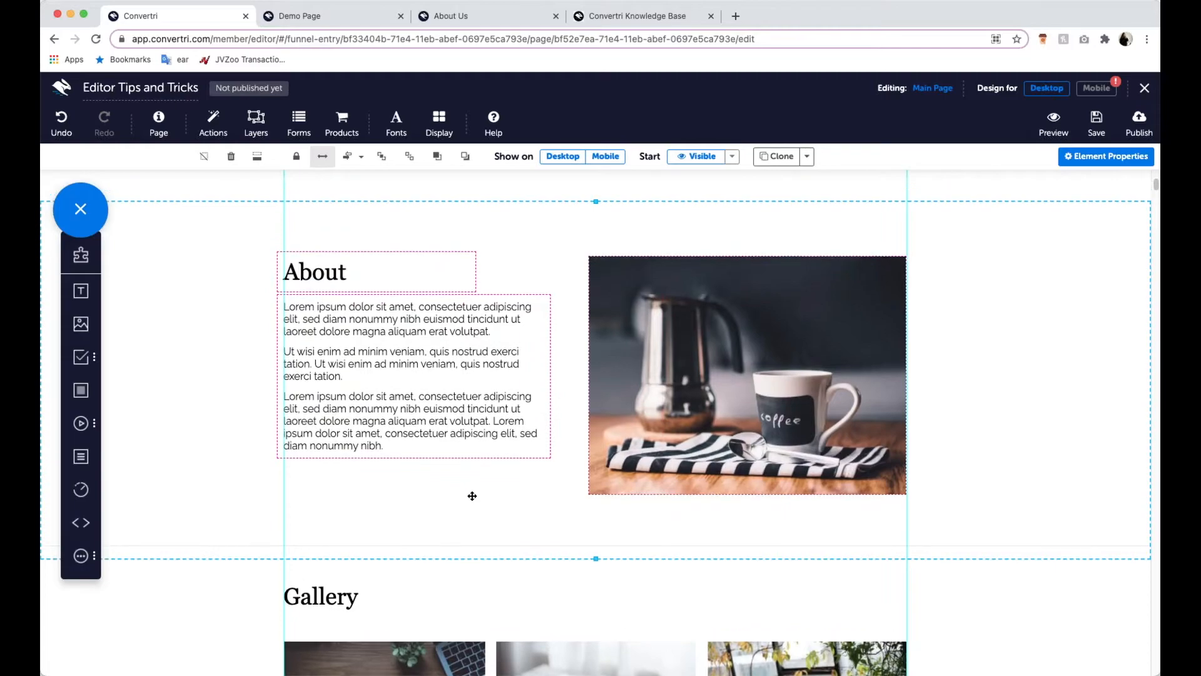
scroll(472, 496, up, 1)
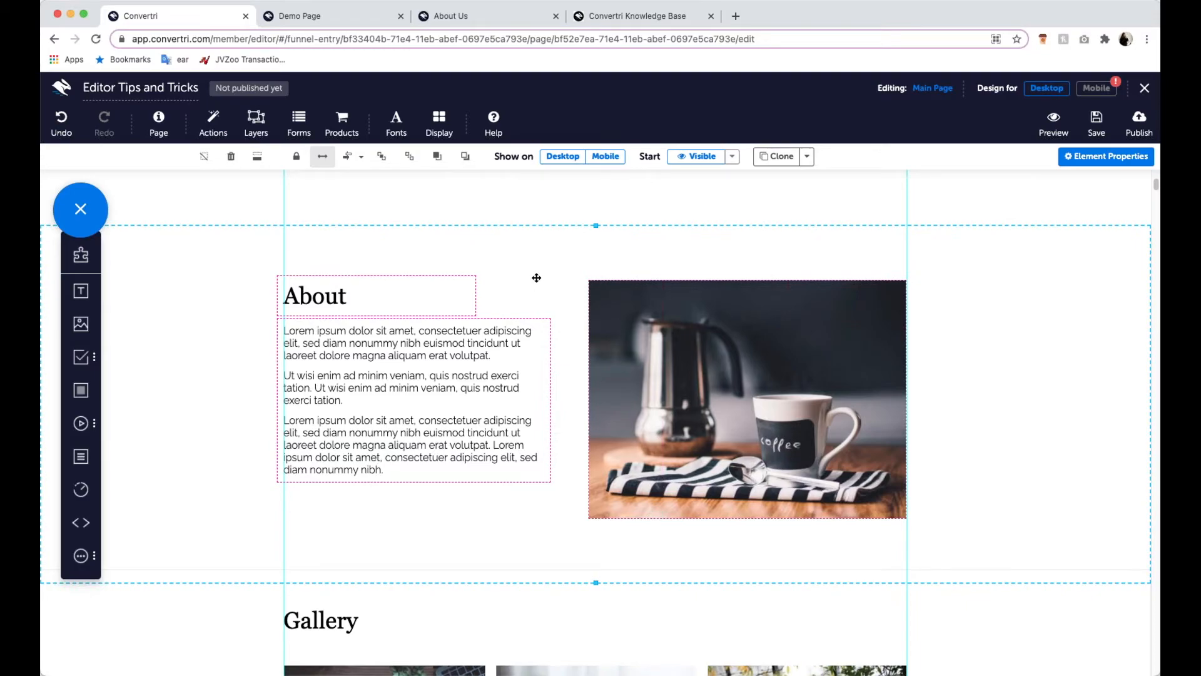
- Try moving the About section vertically beneath the Bread, Pastry and Coffee columns, and check the spacing down to Gallery
mouse_move(532, 295)
mouse_down()
mouse_move(530, 355)
mouse_move(532, 271)
mouse_up()
scroll(414, 540, down, 4)
scroll(414, 540, down, 2)
scroll(650, 571, up, 6)
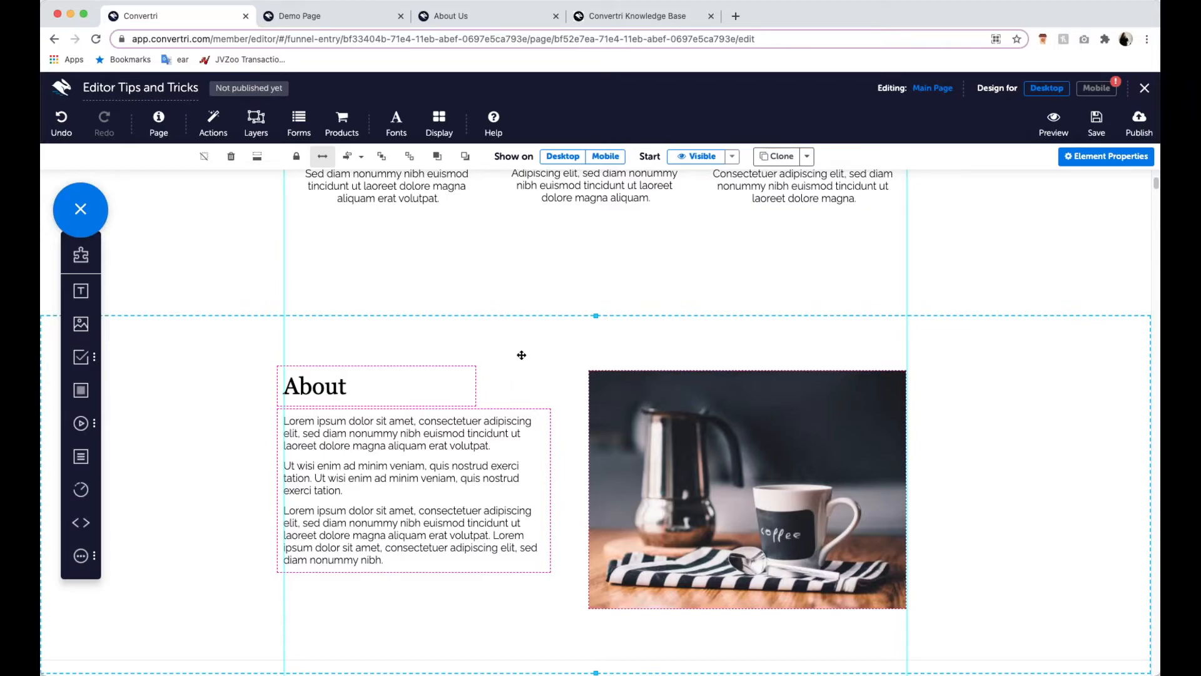
drag(524, 357, 555, 363)
scroll(557, 426, up, 3)
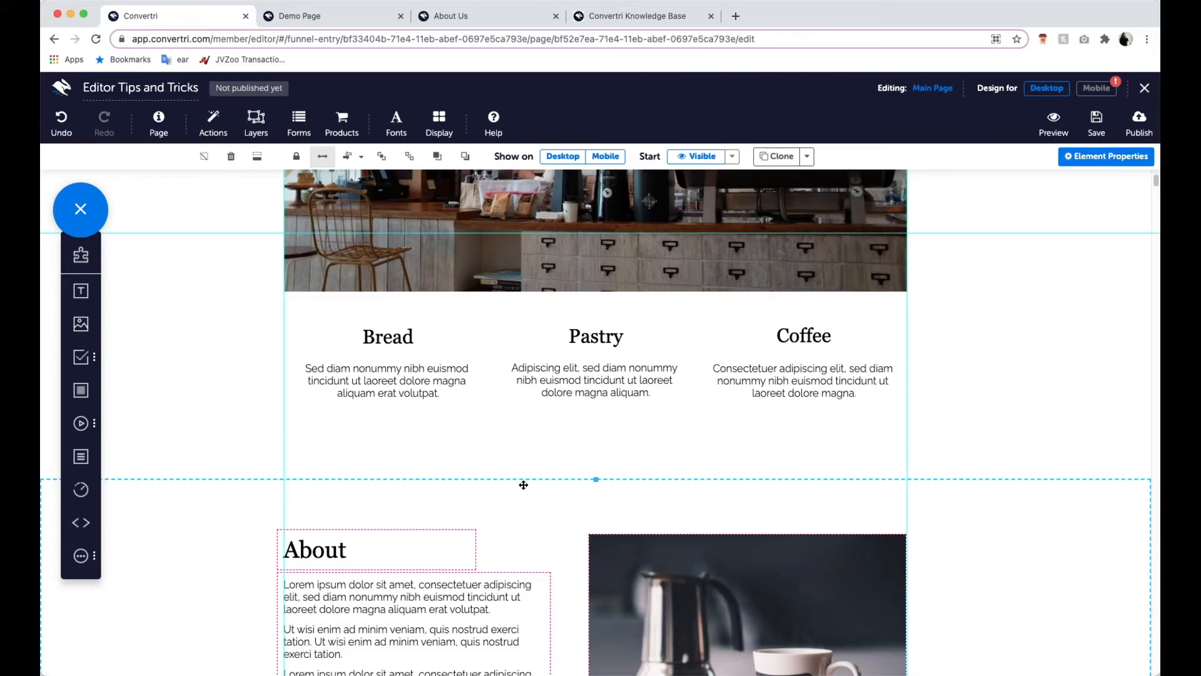
scroll(524, 485, down, 7)
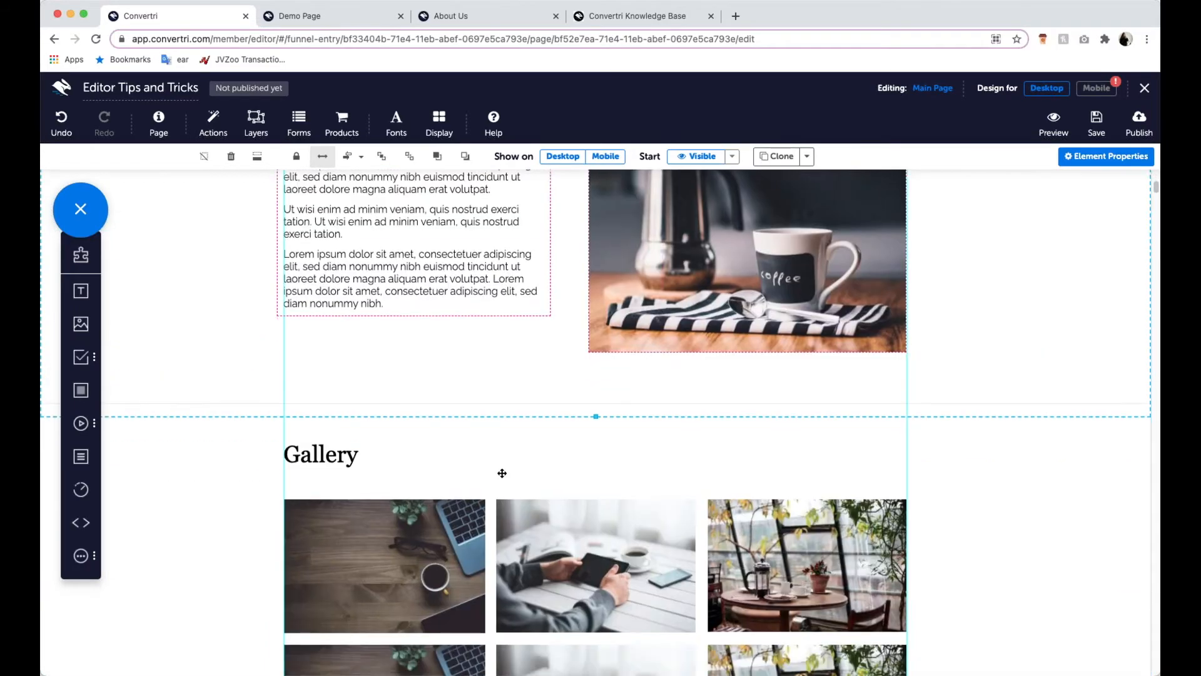
- Duplicate each of the three portraits in The Coffee Lovers section, placing each copy diagonally below and to the right of its original
scroll(502, 473, down, 10)
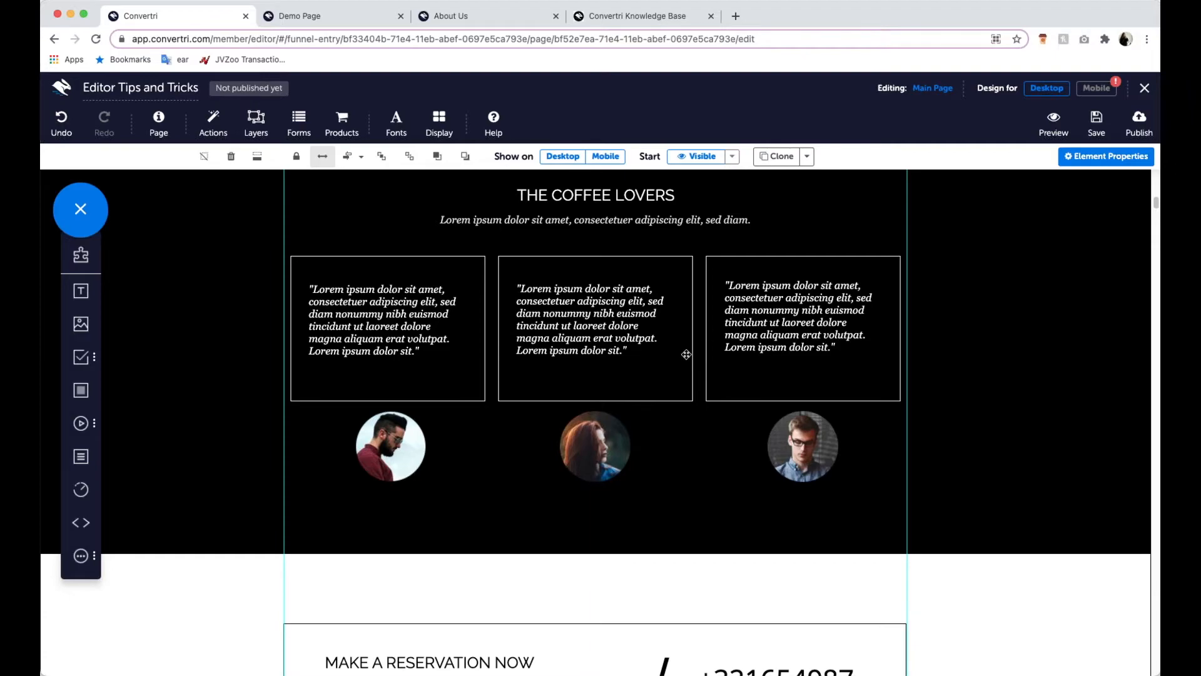
click(413, 428)
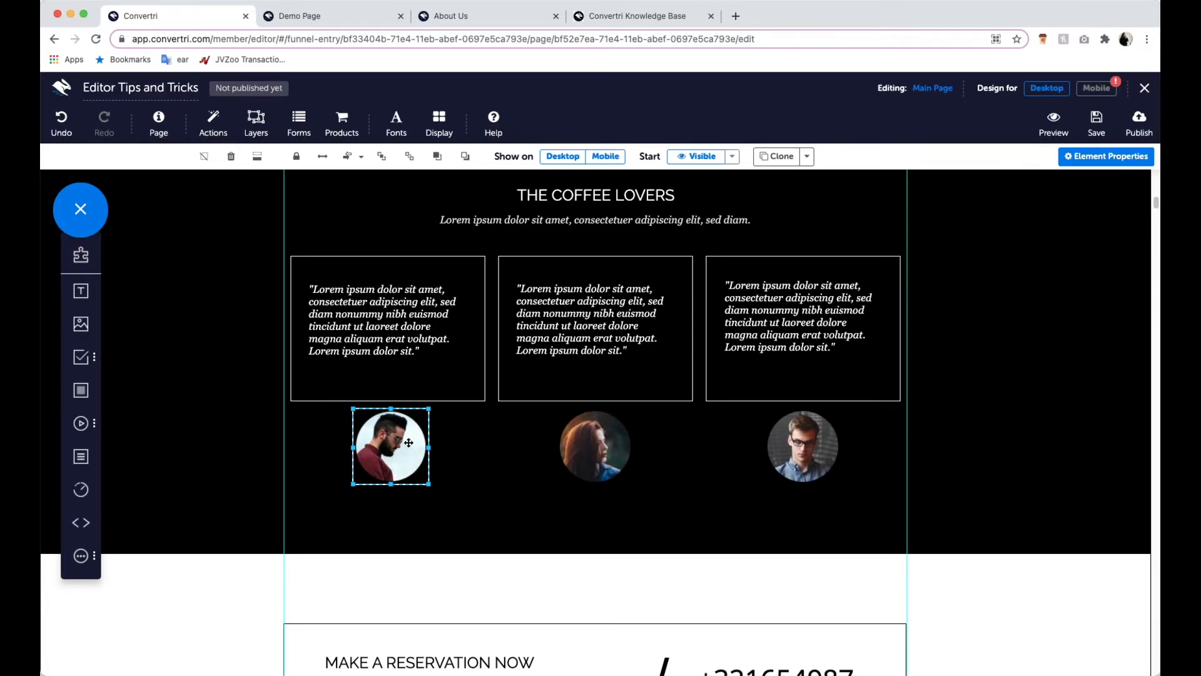
drag(384, 441, 430, 499)
click(611, 460)
drag(598, 446, 661, 497)
click(816, 457)
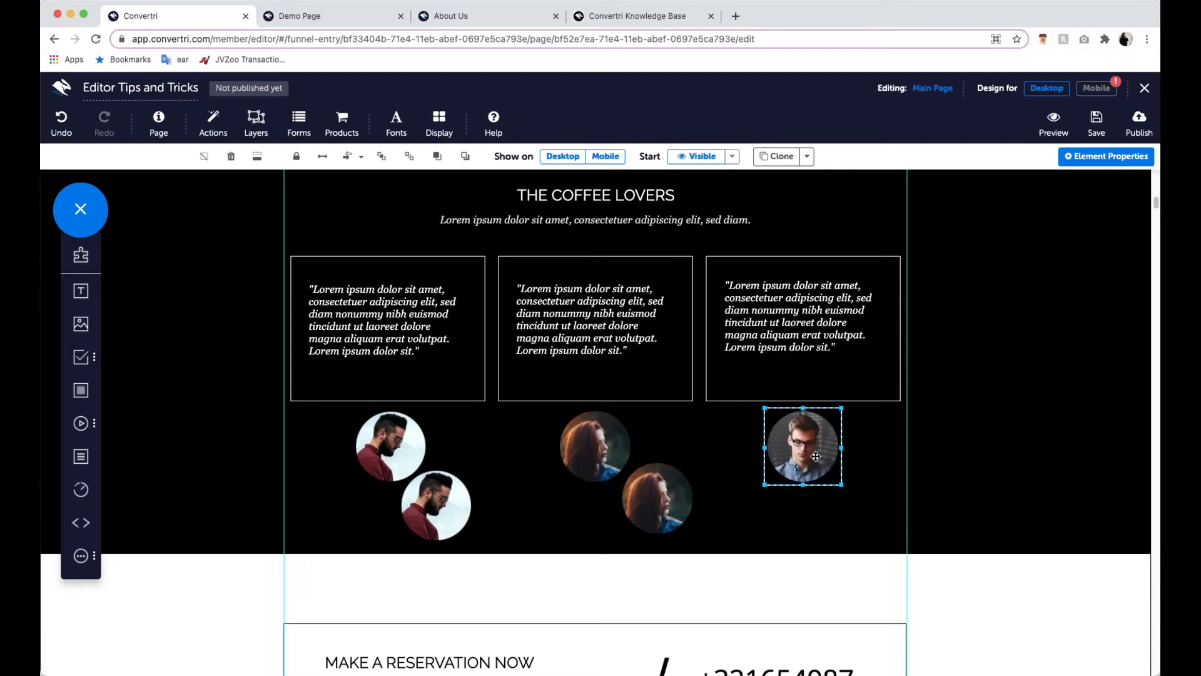
drag(815, 456, 853, 506)
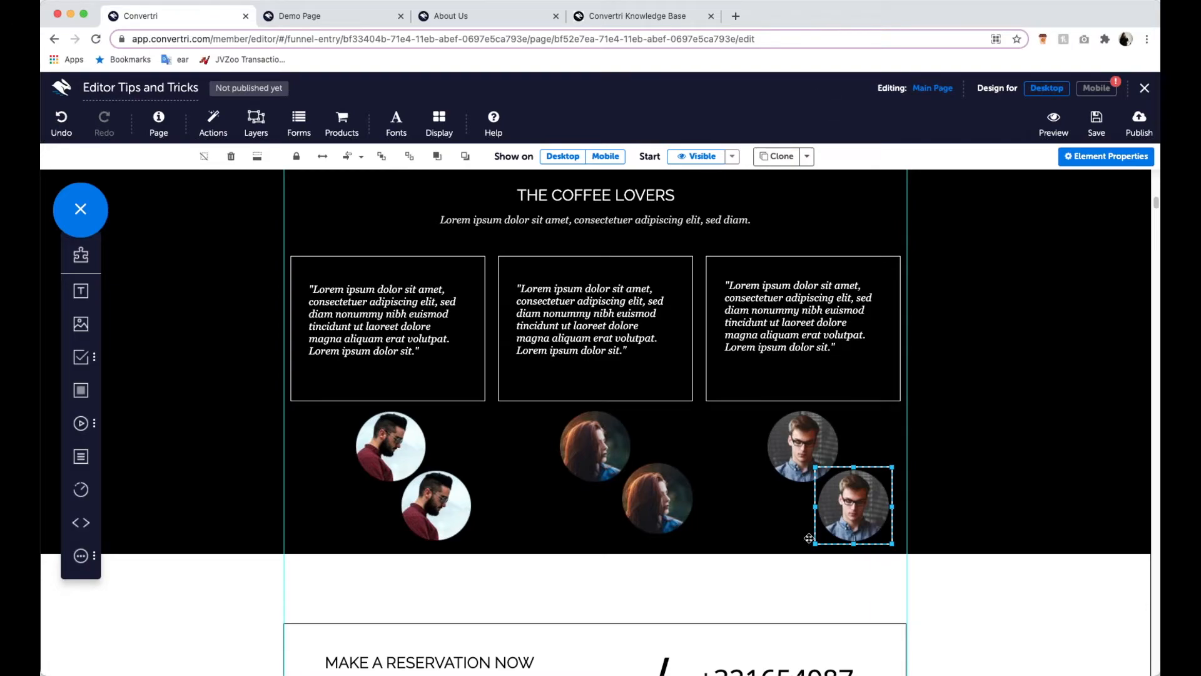
click(644, 503)
click(594, 445)
click(401, 452)
click(422, 500)
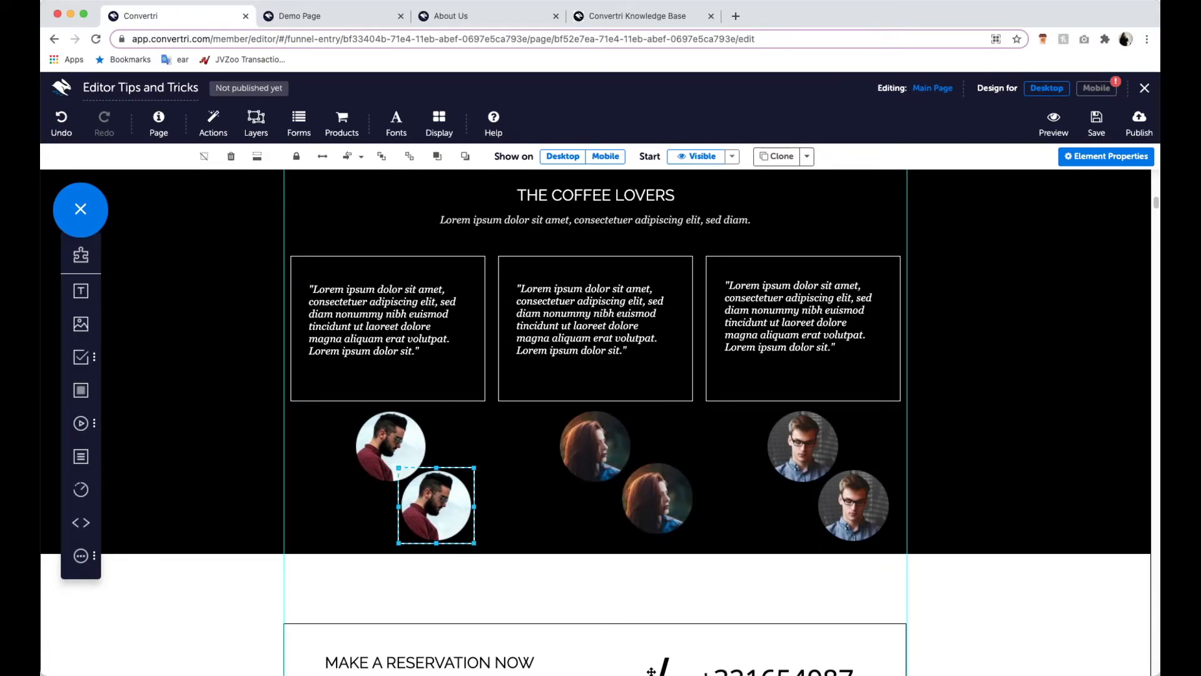
click(593, 462)
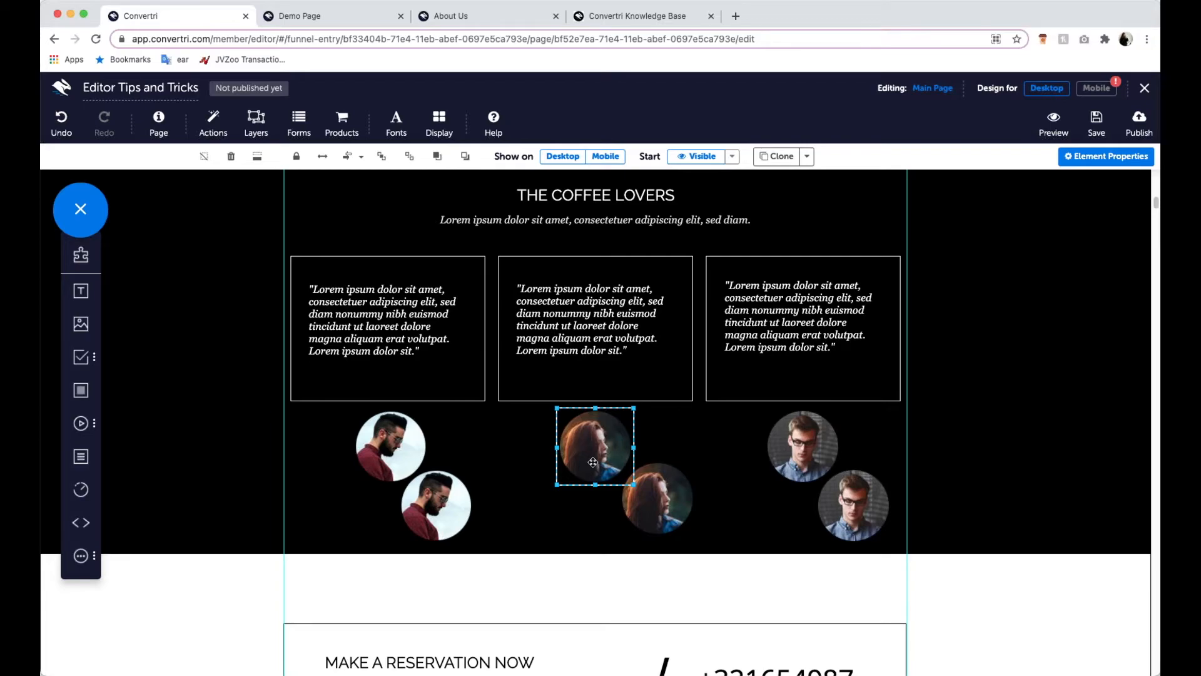
click(653, 490)
click(437, 502)
click(425, 457)
click(590, 436)
click(654, 494)
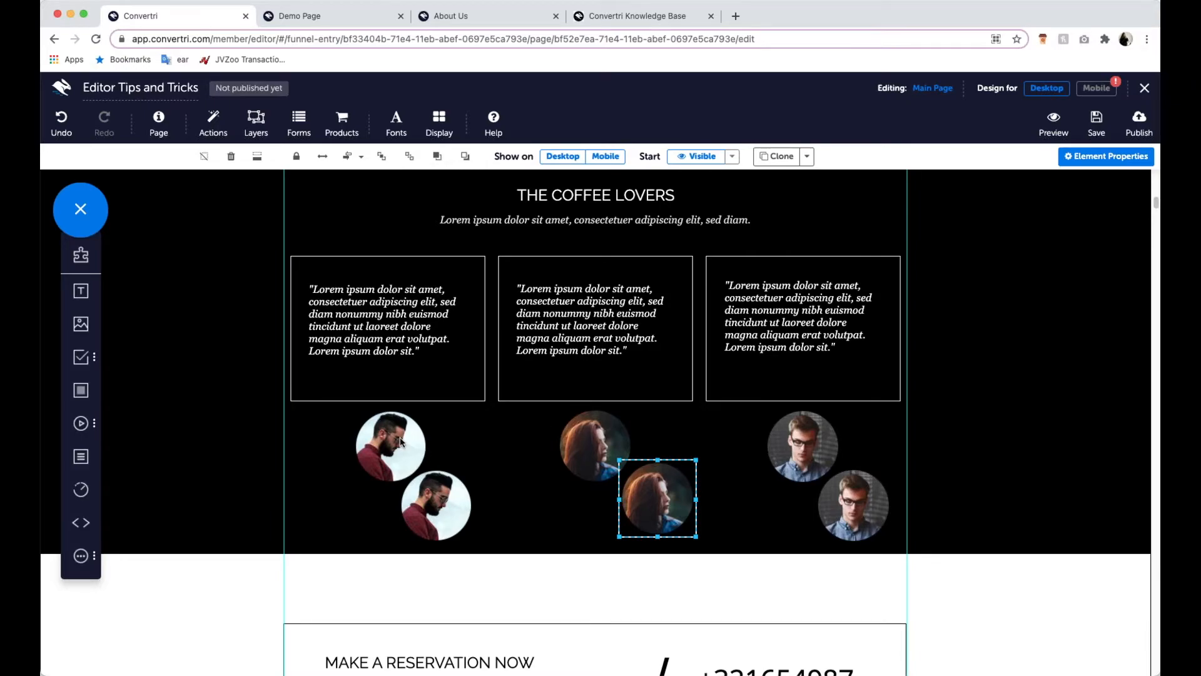
click(369, 449)
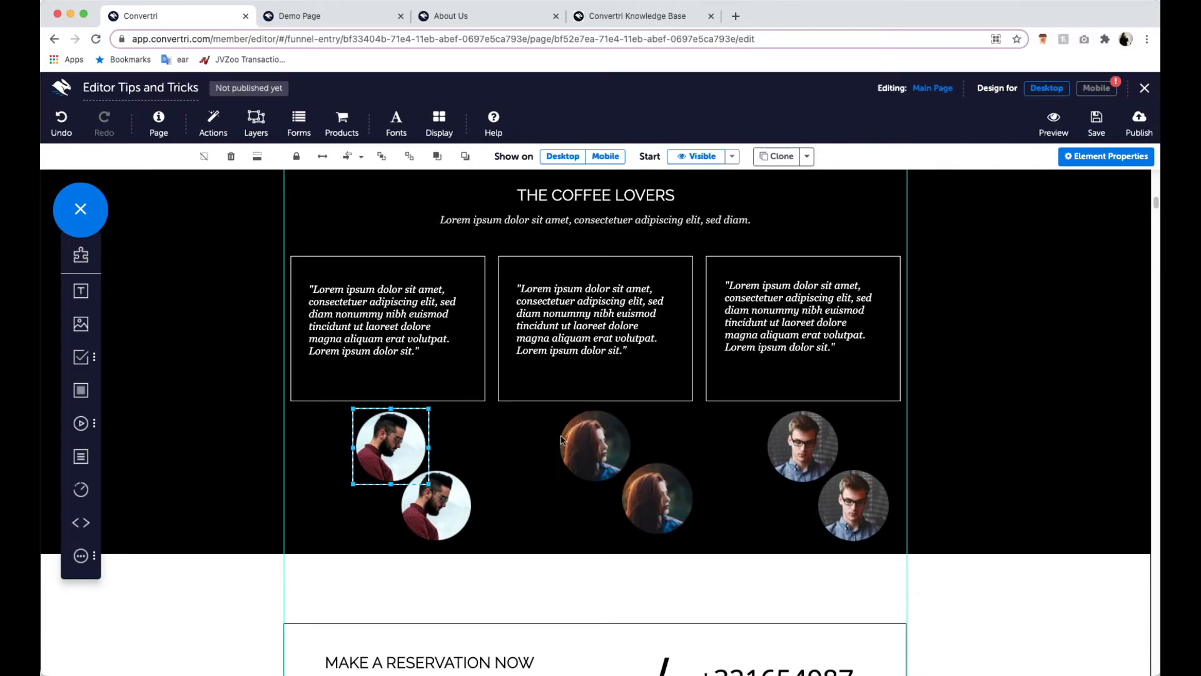
click(425, 499)
click(619, 464)
click(671, 498)
click(807, 452)
click(867, 514)
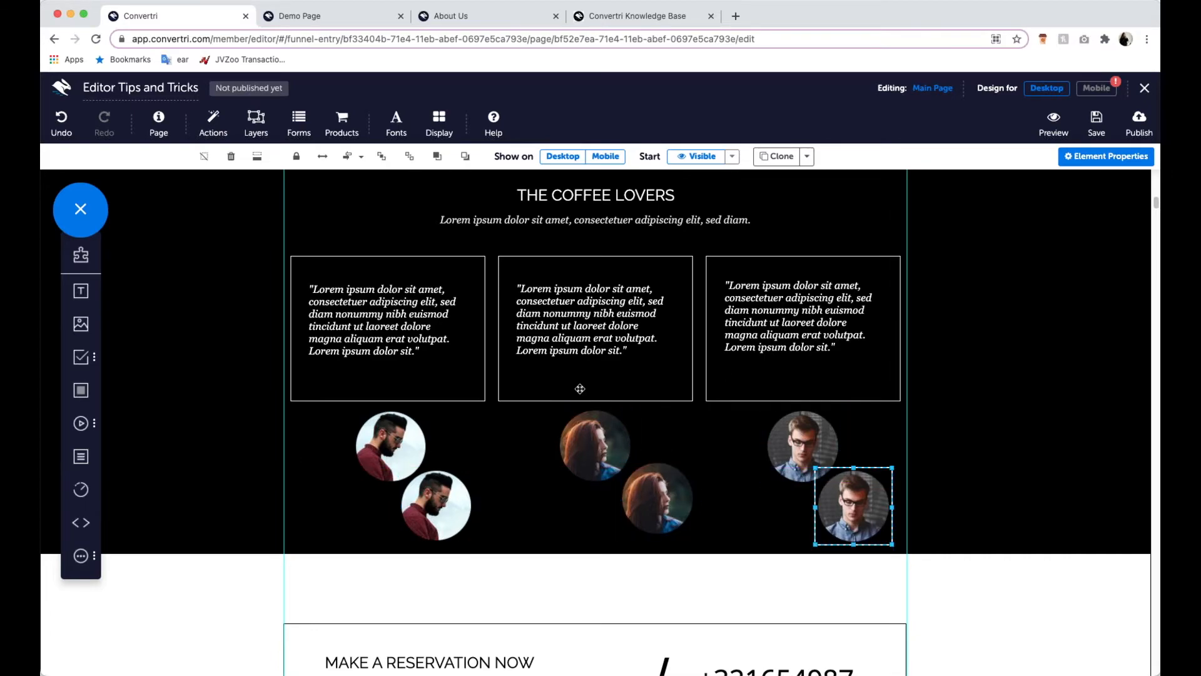
- Move the two portraits under the first testimonial apart, and cover all six portraits with a new wide panel
drag(390, 454, 345, 460)
drag(437, 474, 442, 454)
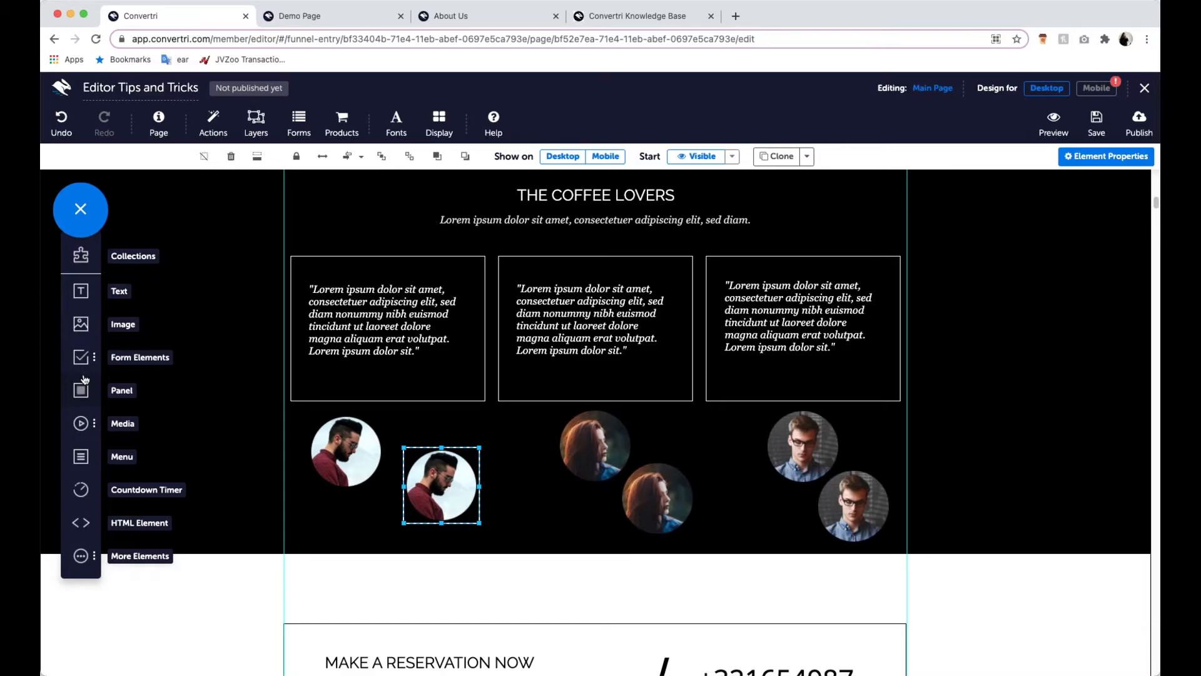
drag(80, 391, 431, 438)
drag(565, 502, 394, 464)
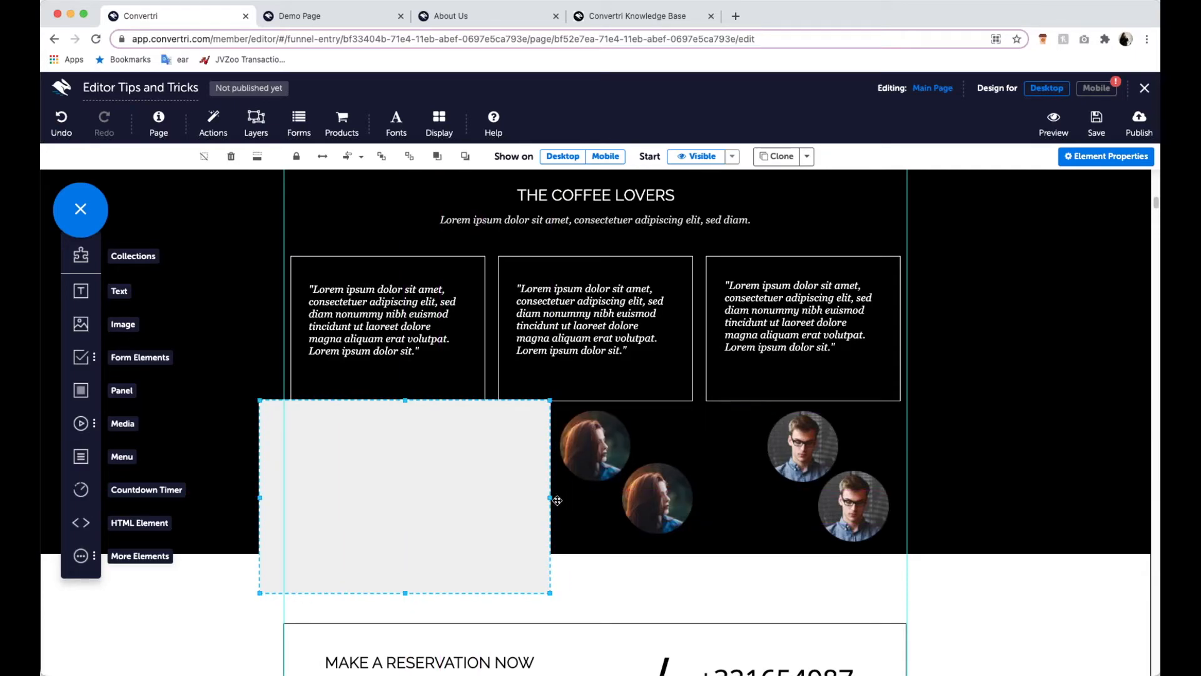
drag(553, 498, 953, 498)
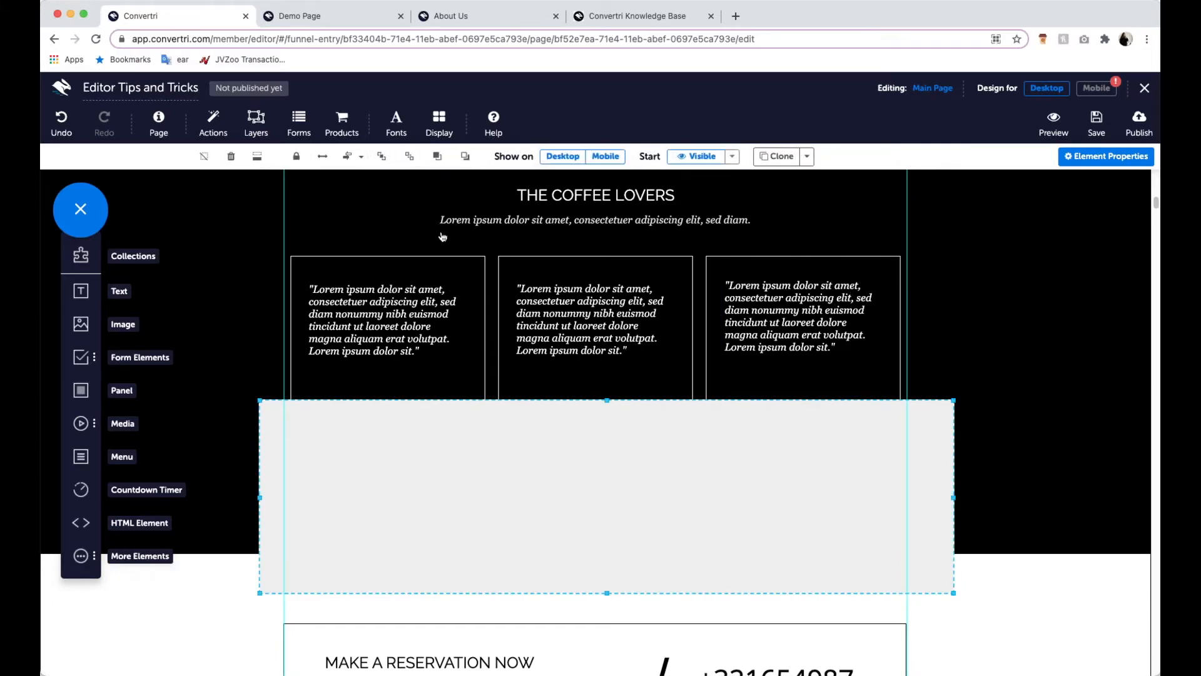
- Turn on element outlines and shorten the new panel so it ends just inside the black section while enclosing all six portraits
click(448, 134)
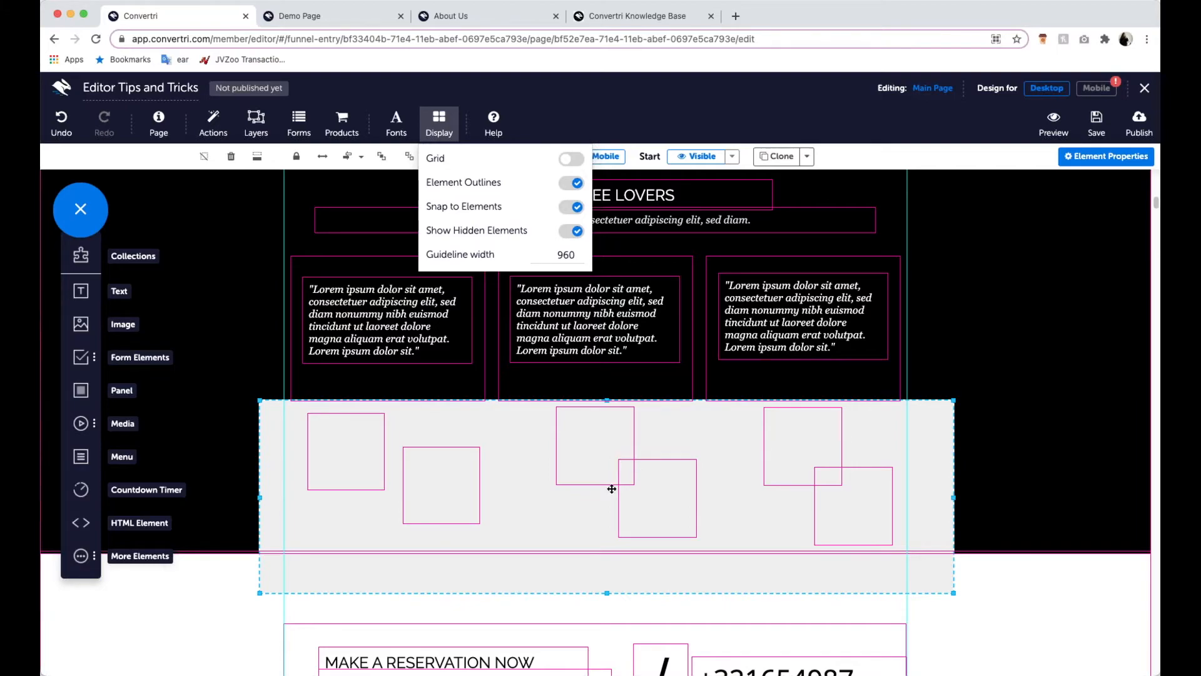
drag(606, 592, 602, 545)
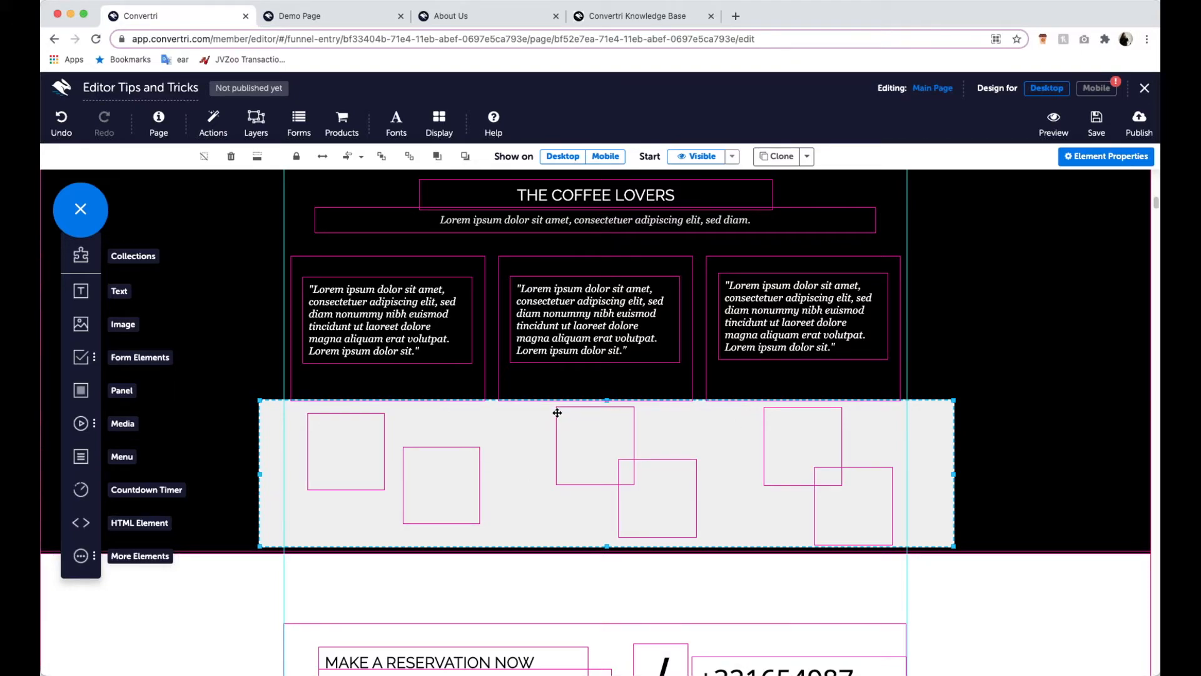
- Send the panel backward until it sits behind all six portraits
click(468, 157)
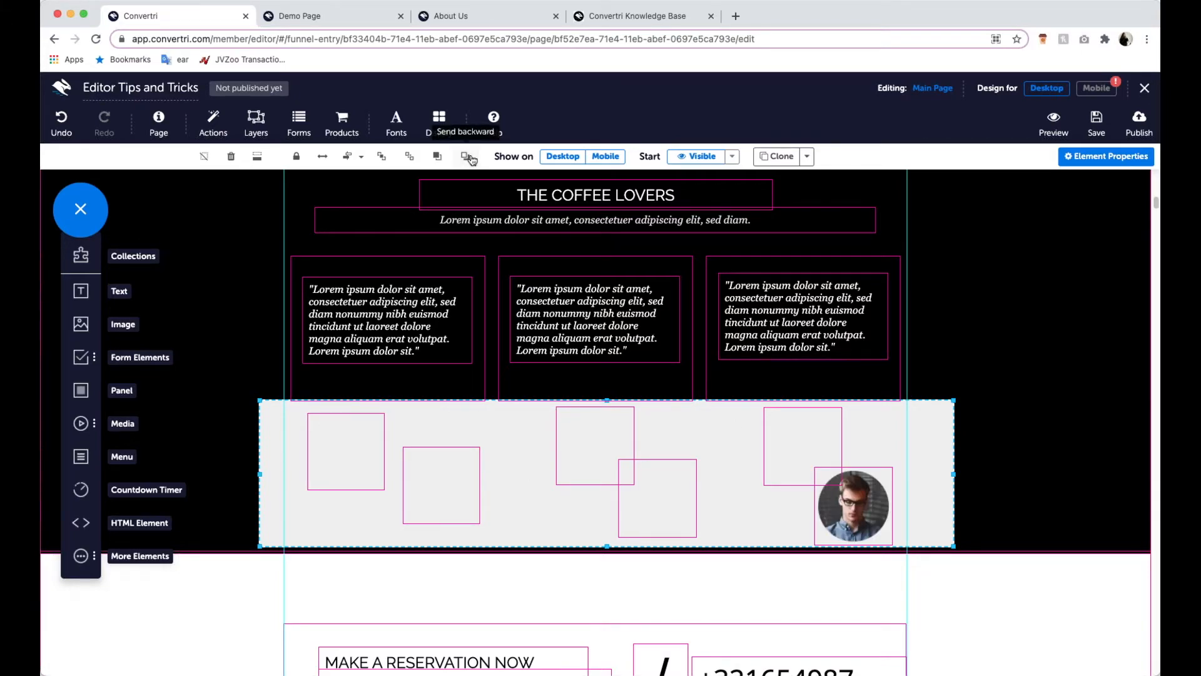
click(468, 156)
click(470, 159)
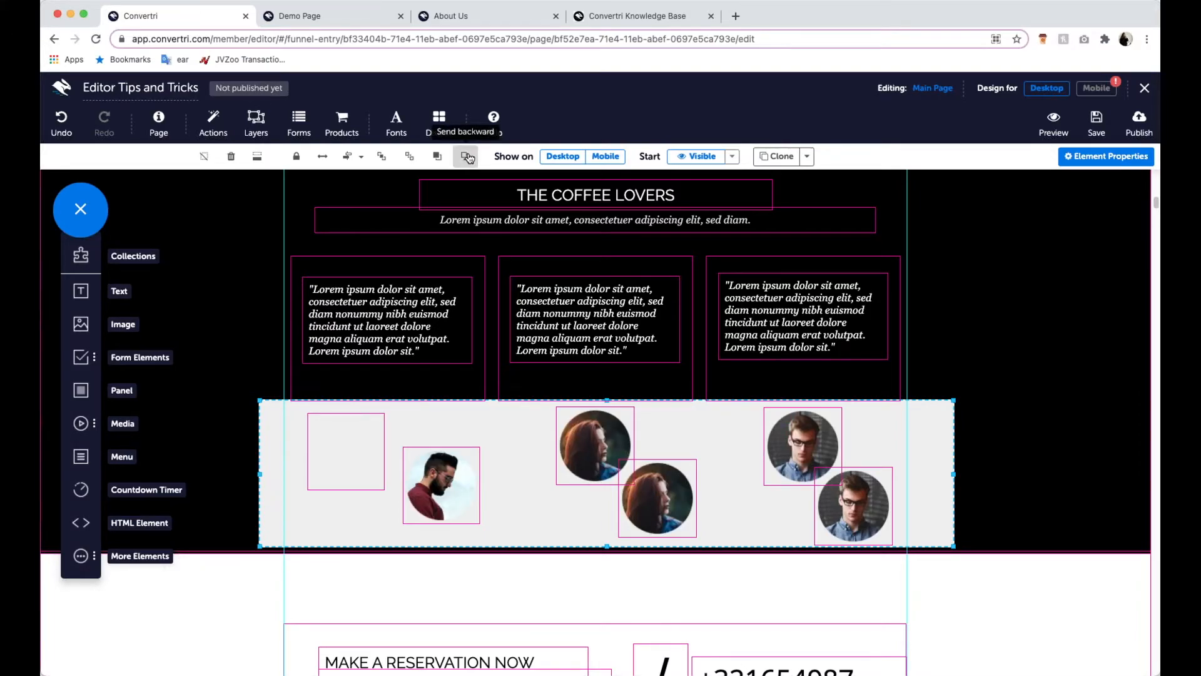
click(471, 158)
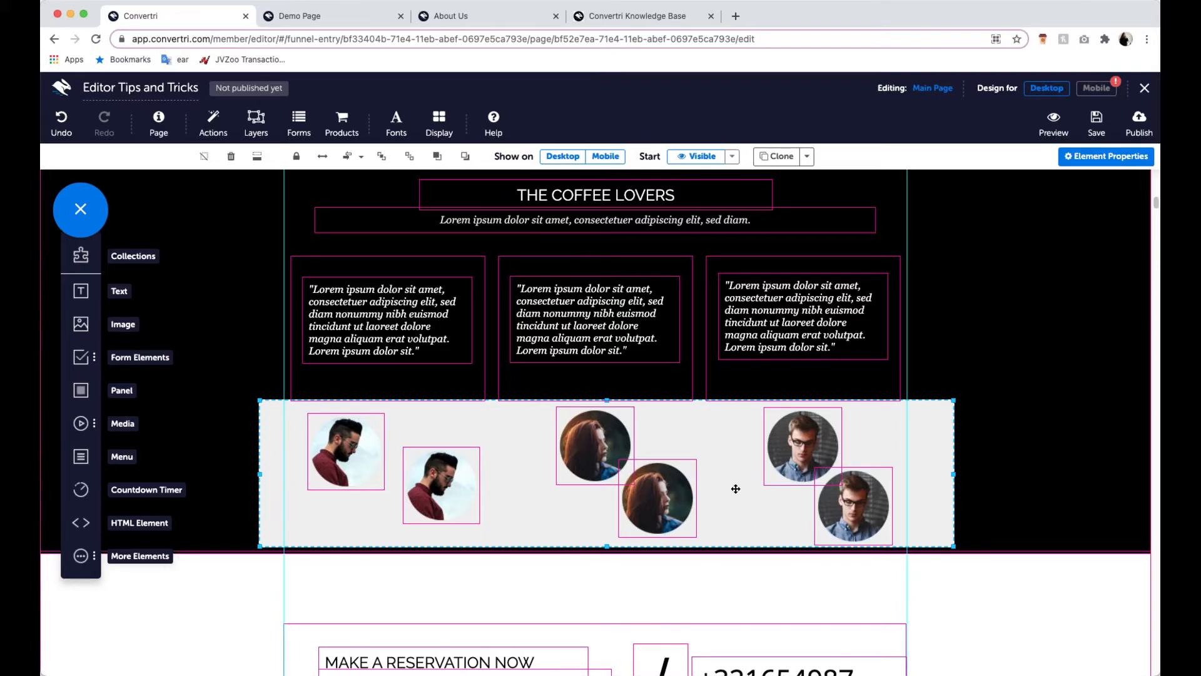
- Make the panel's background fill fully transparent, using rgba(239, 239, 239, 0)
click(1079, 160)
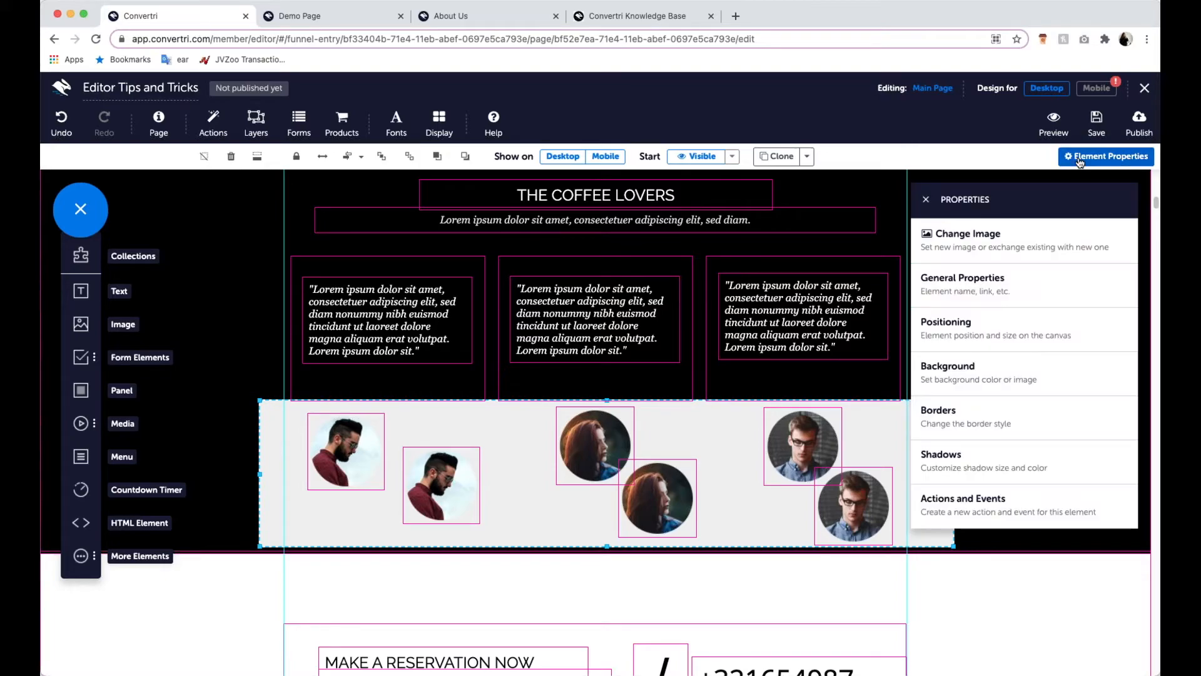
click(1056, 388)
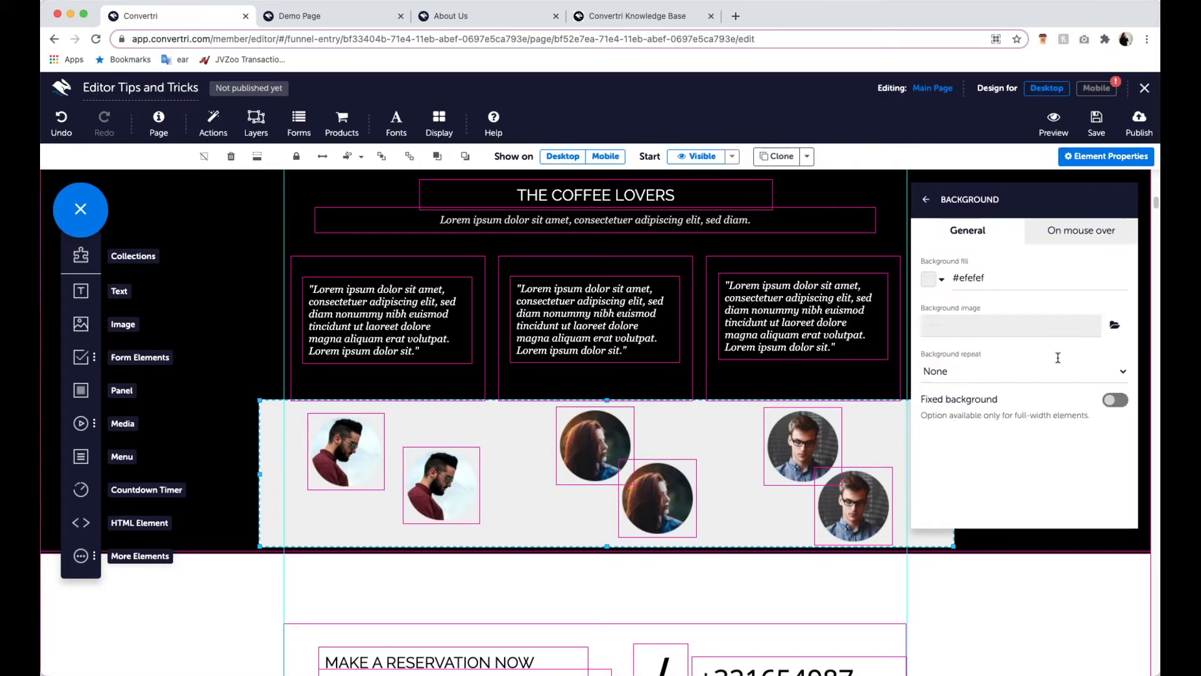
click(932, 286)
drag(1118, 186, 1133, 449)
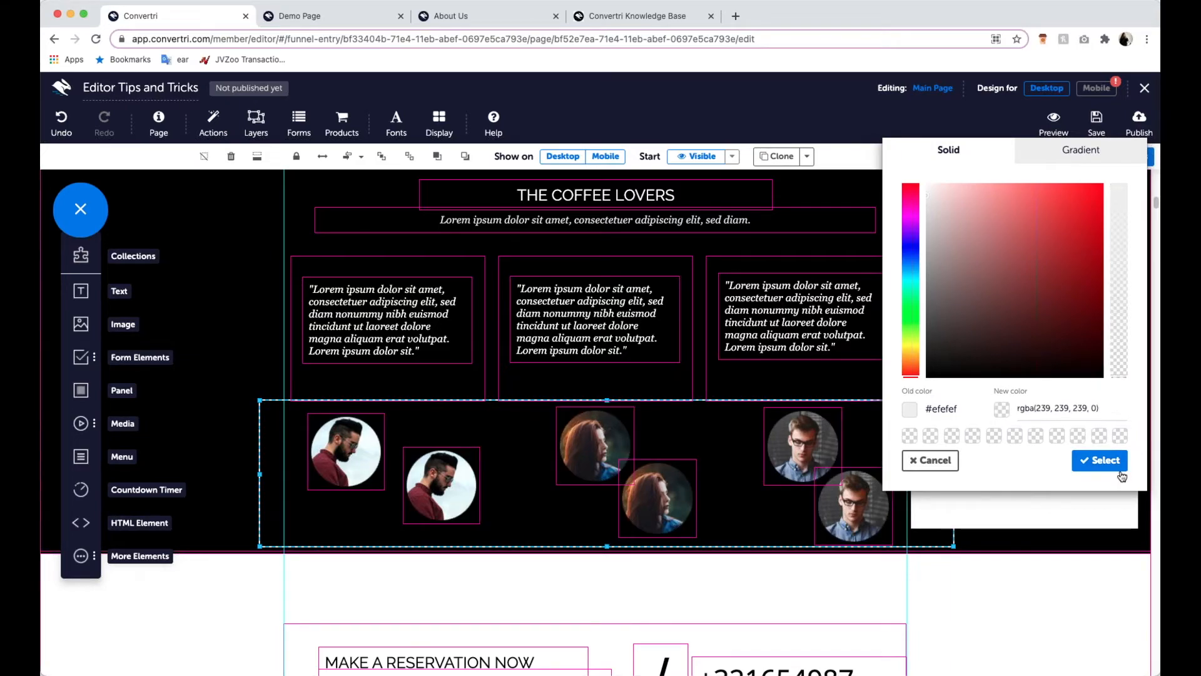
click(1119, 469)
click(950, 220)
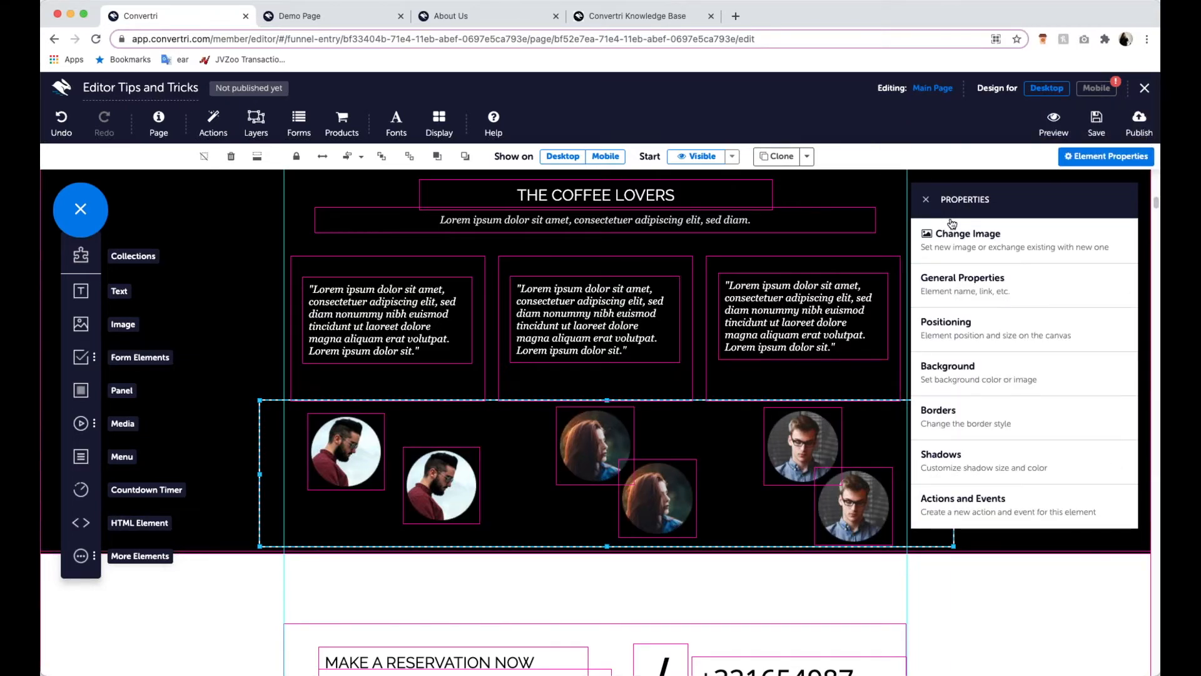
click(926, 199)
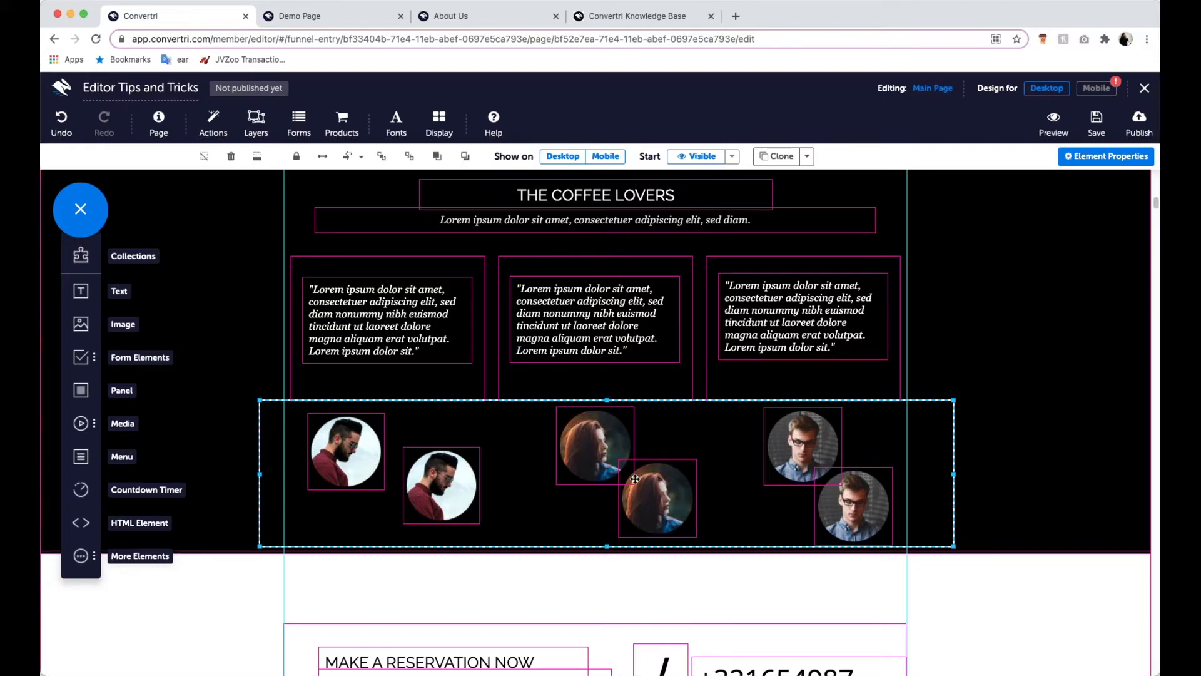
- Middle-align the six portraits within their panel and justify them horizontally
click(362, 157)
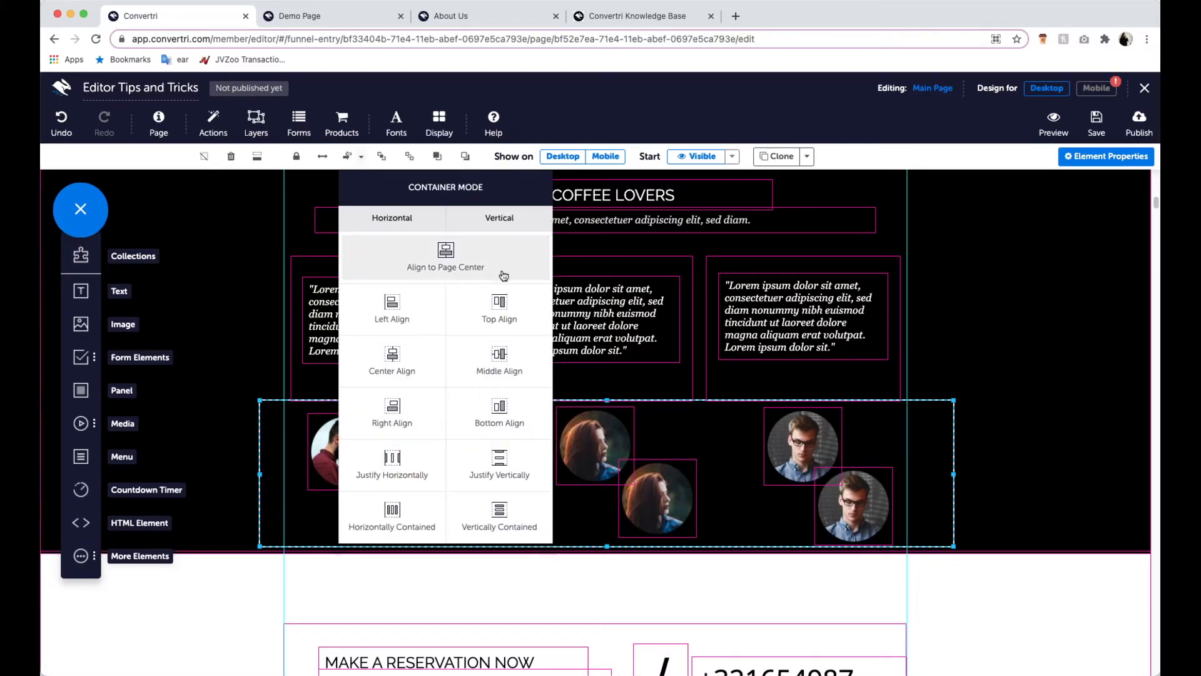
click(497, 369)
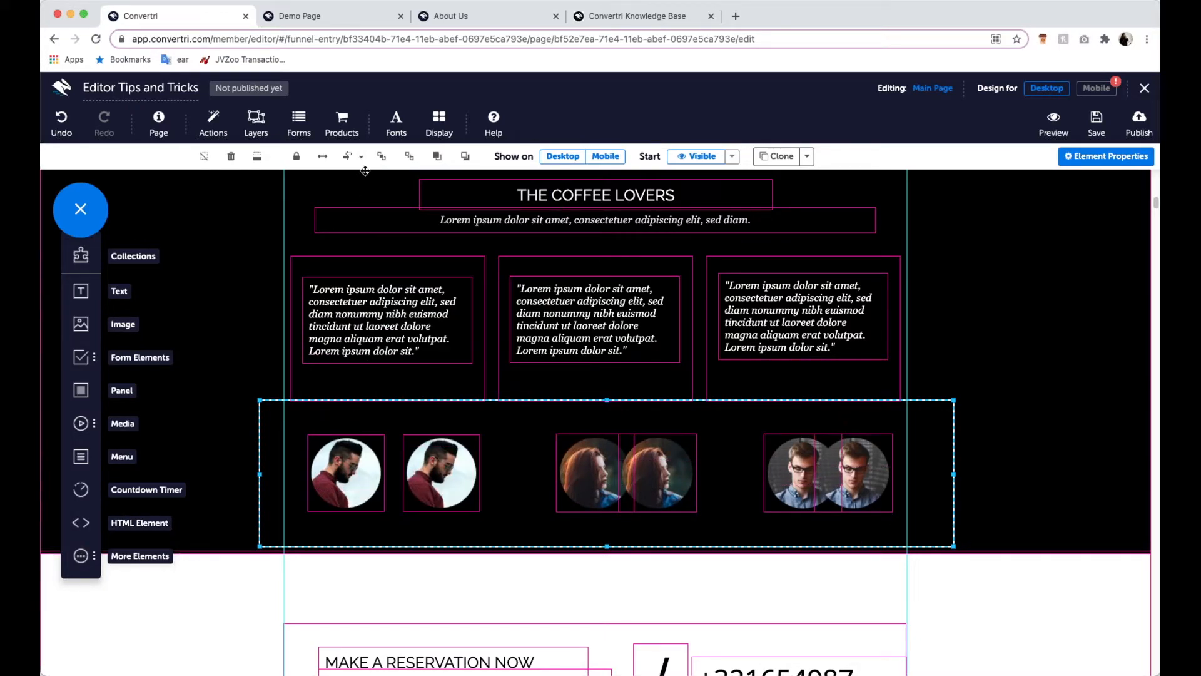
click(348, 156)
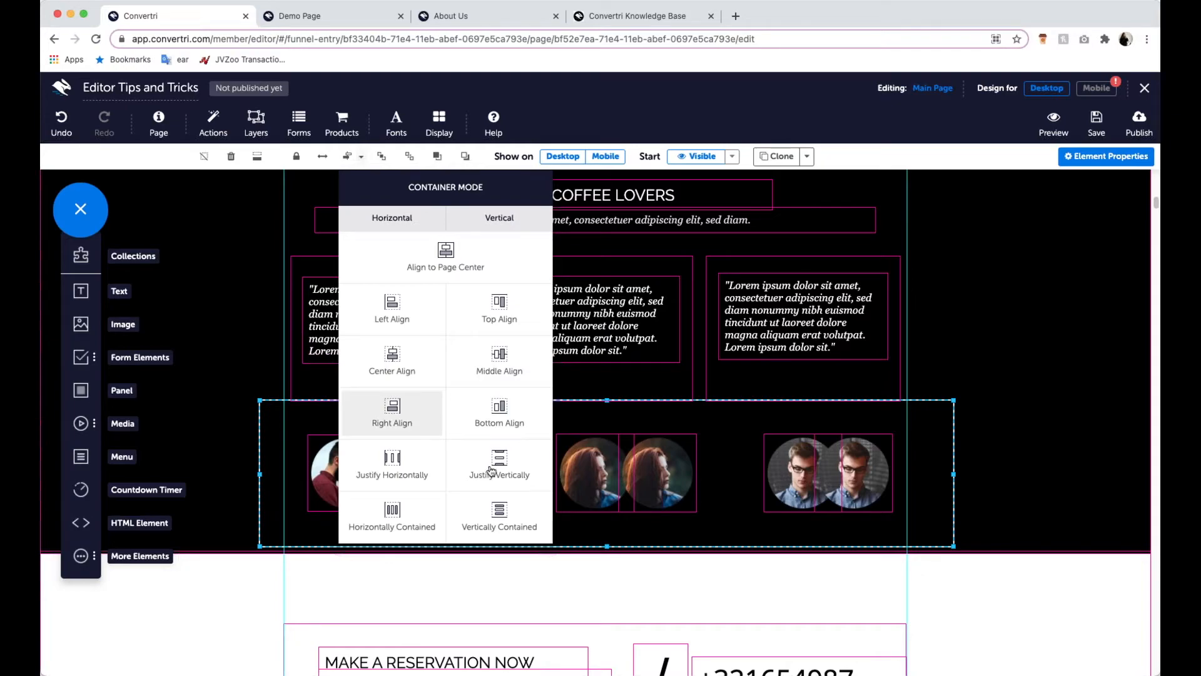
click(401, 462)
click(544, 472)
click(663, 470)
click(551, 543)
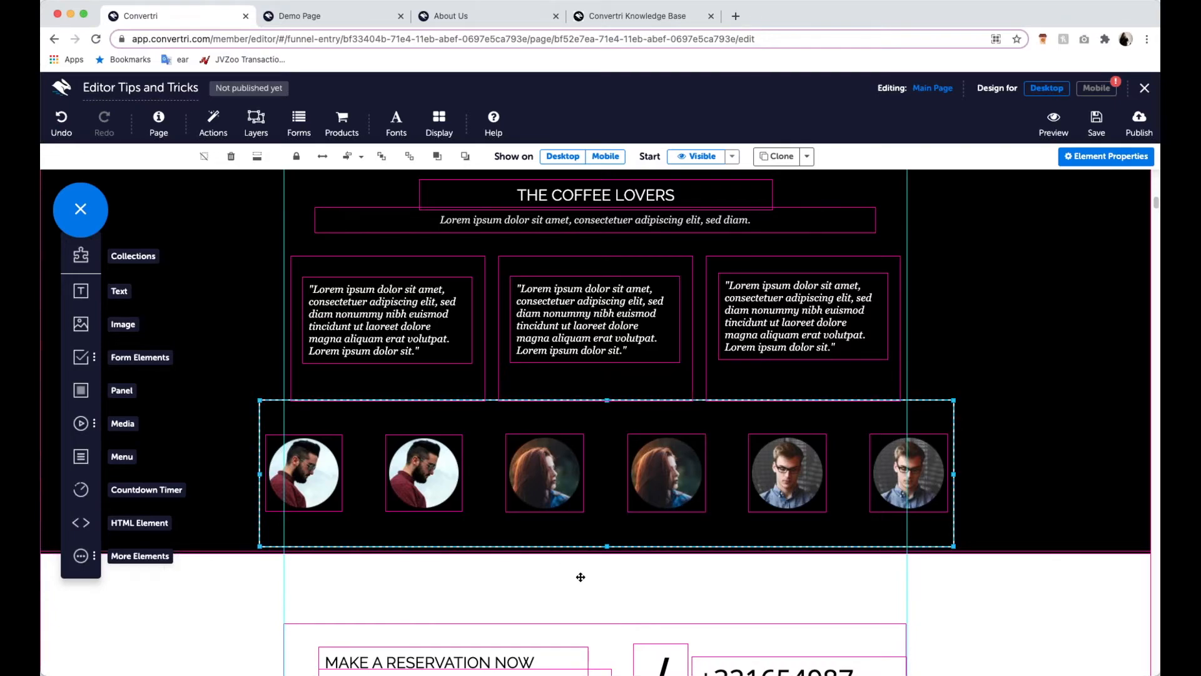
click(581, 576)
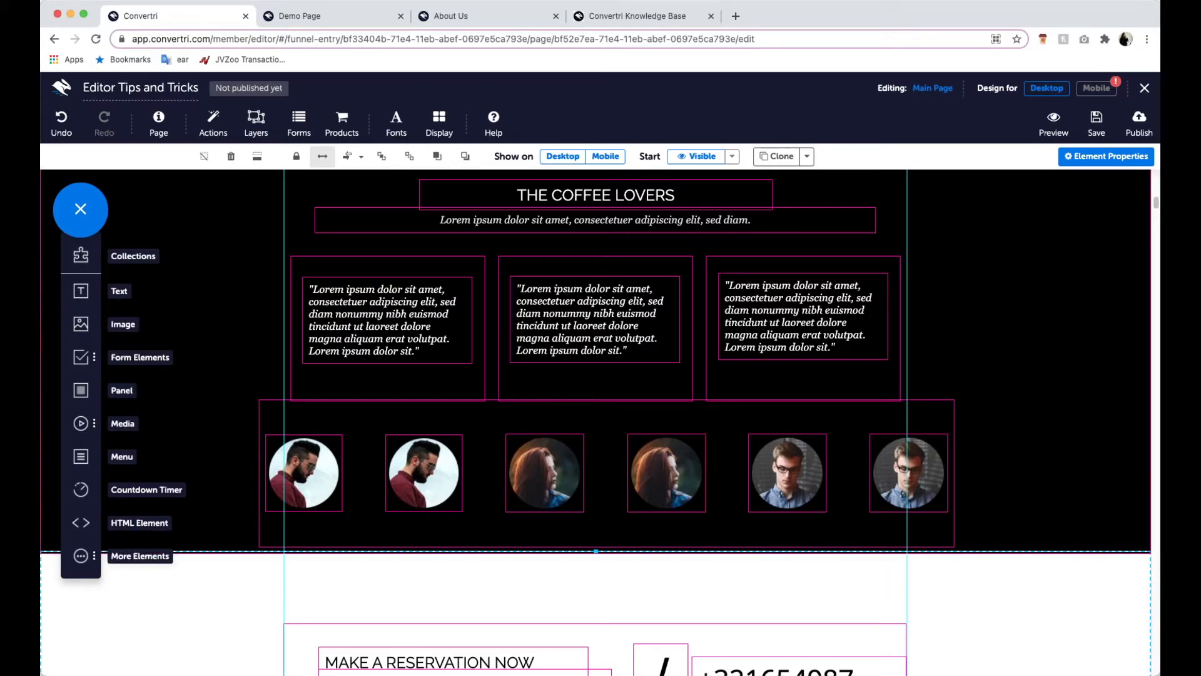
scroll(652, 443, down, 2)
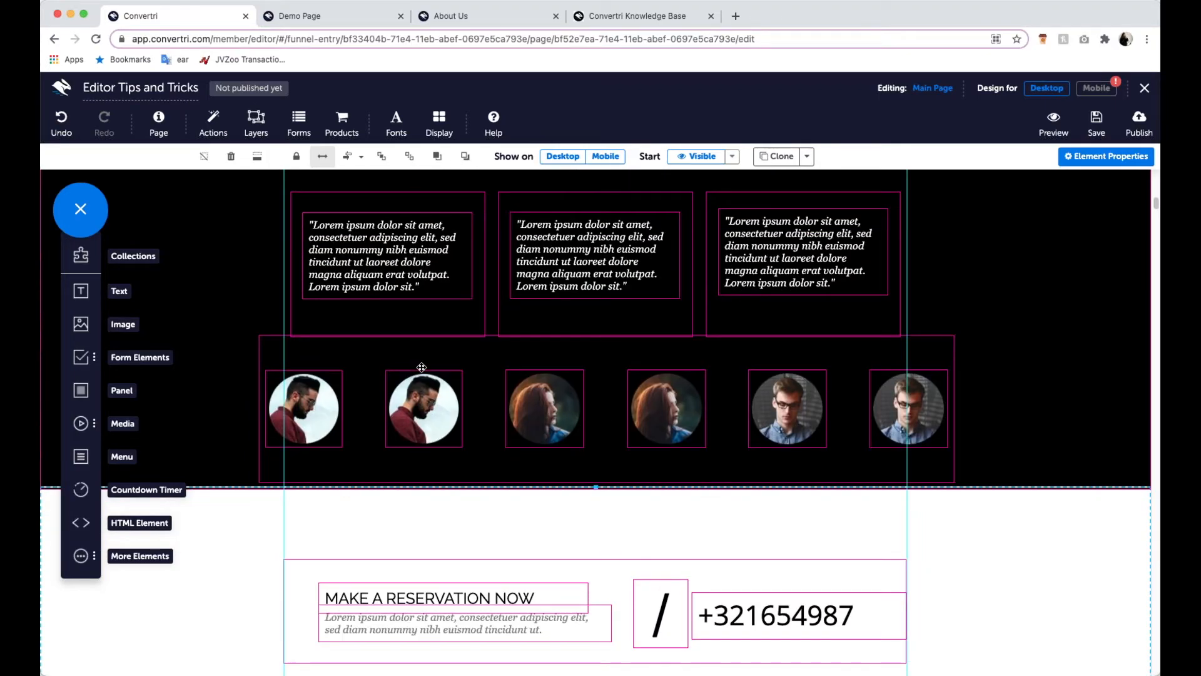
scroll(419, 366, up, 3)
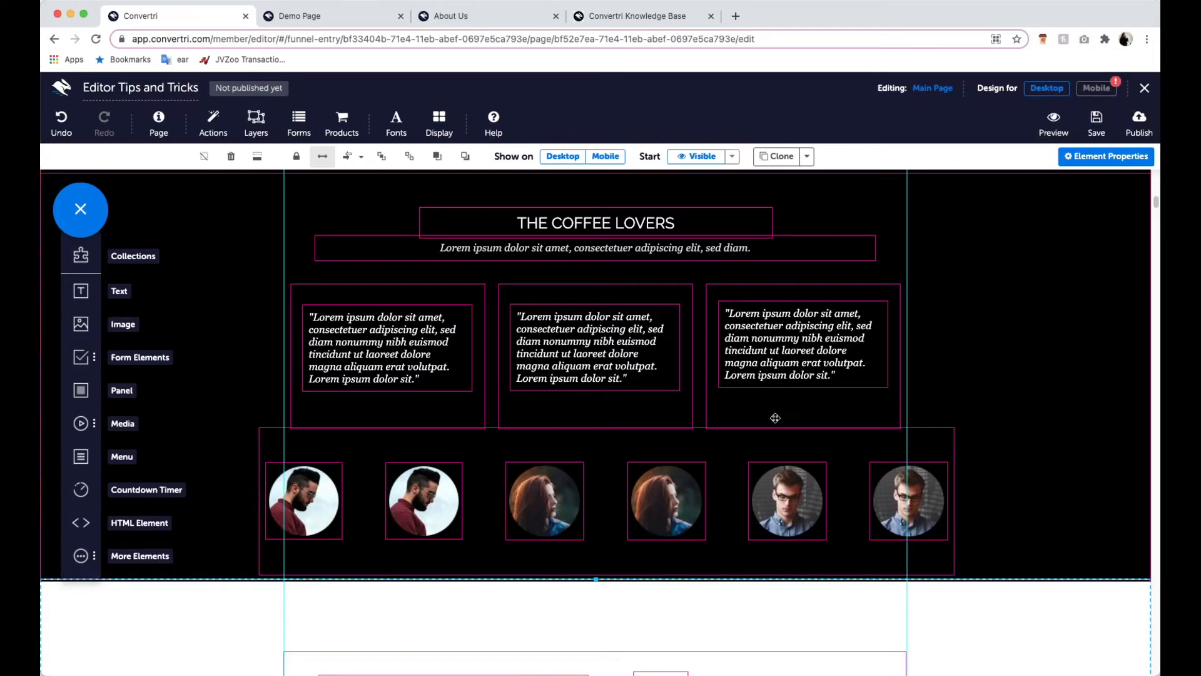
- Switch to the mobile design and remobilize all of its content
click(1096, 88)
scroll(643, 416, down, 10)
scroll(650, 401, up, 5)
scroll(653, 393, up, 6)
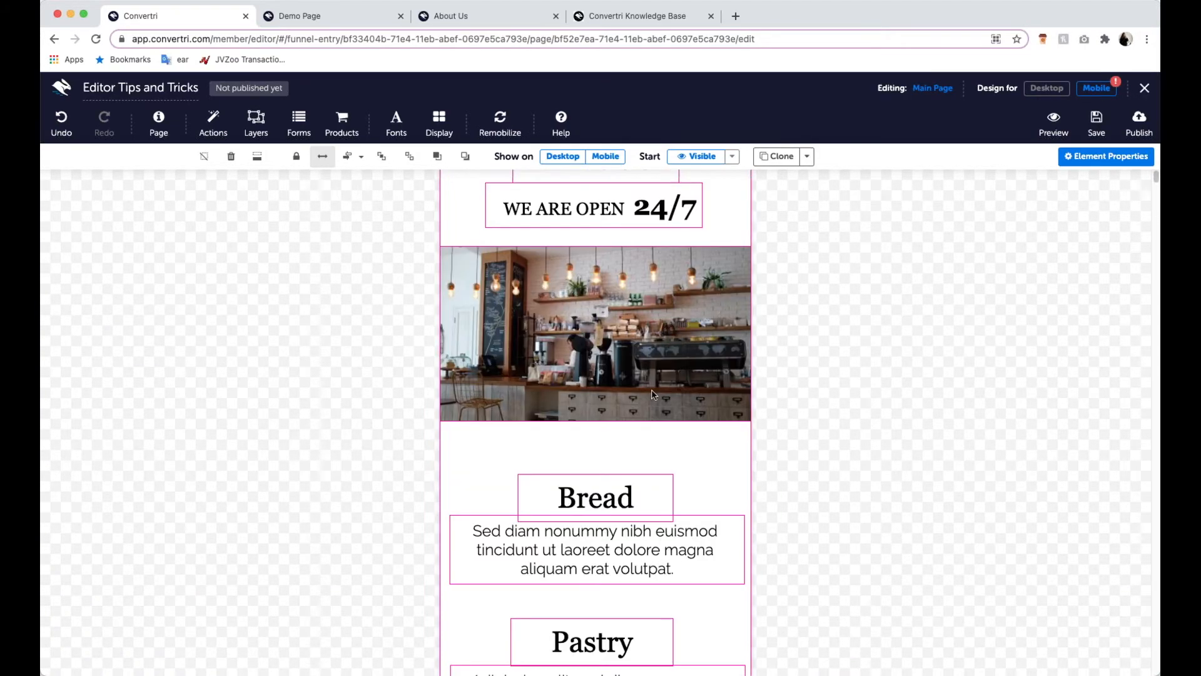
click(500, 122)
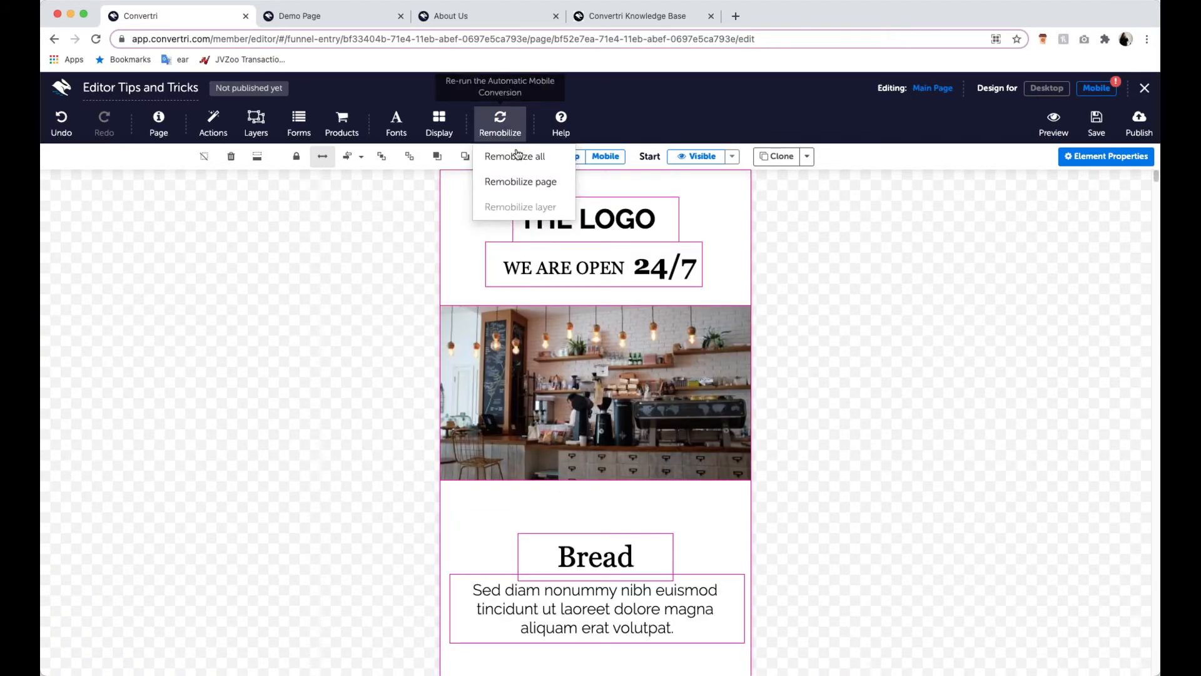
click(517, 154)
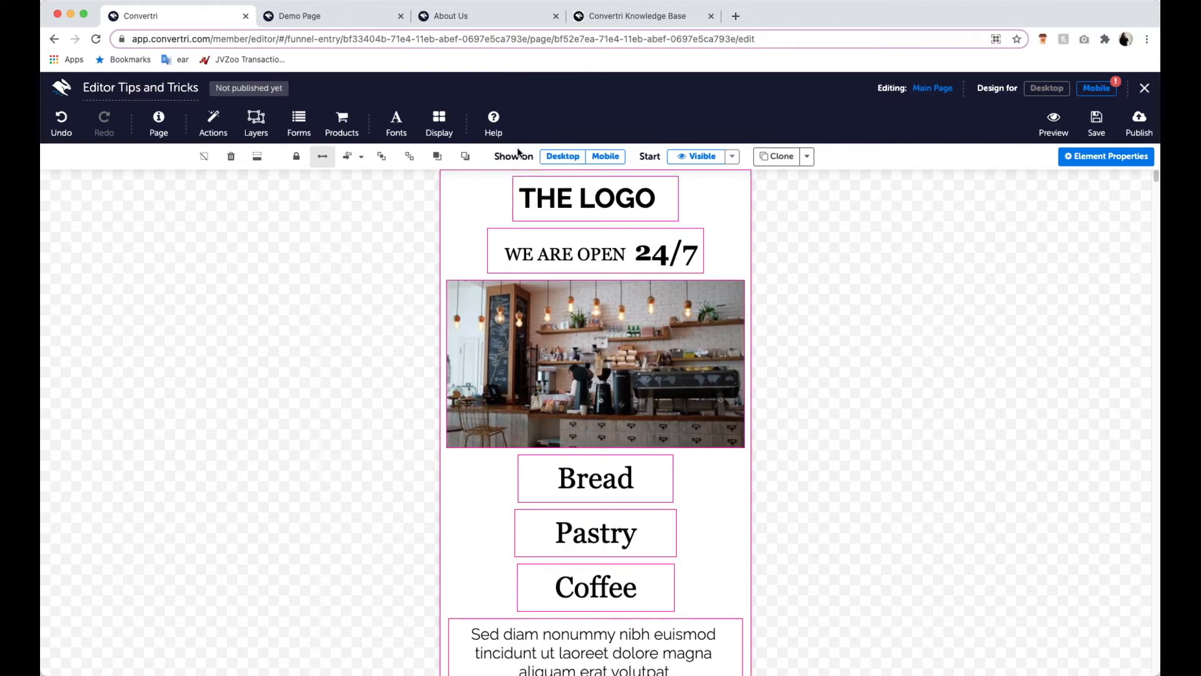
- Check the order of the Bread, Pastry and Coffee headings and their descriptions in the mobile layout
scroll(590, 395, down, 1)
scroll(591, 394, down, 3)
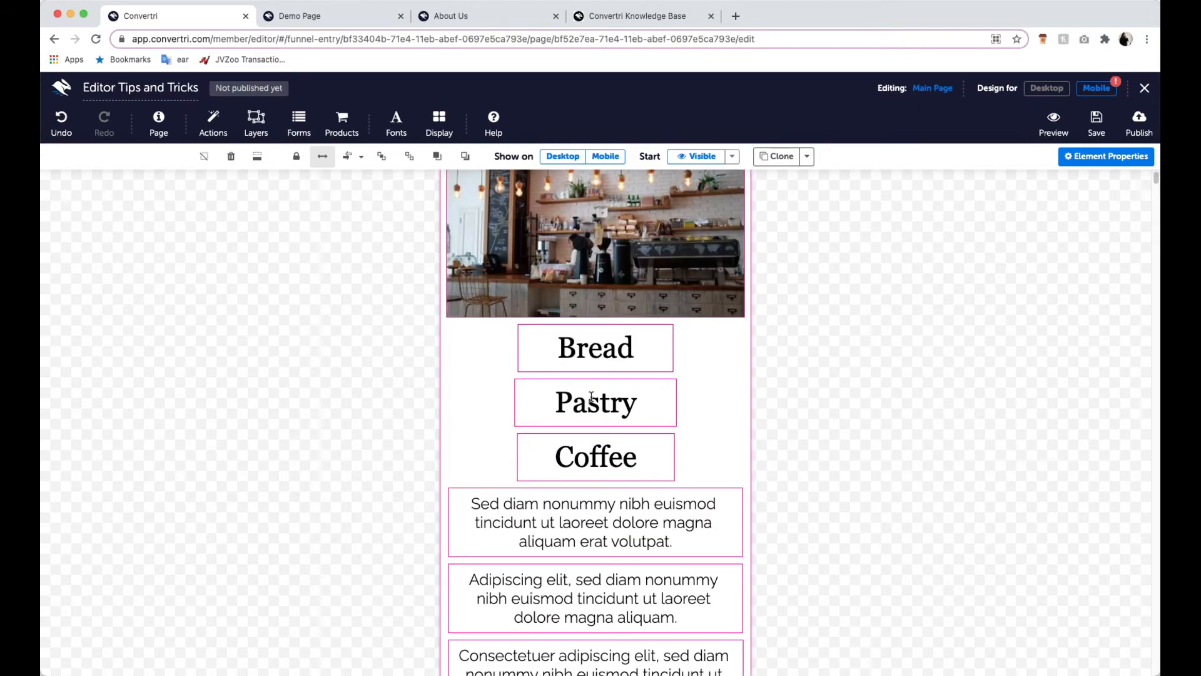
scroll(591, 396, down, 2)
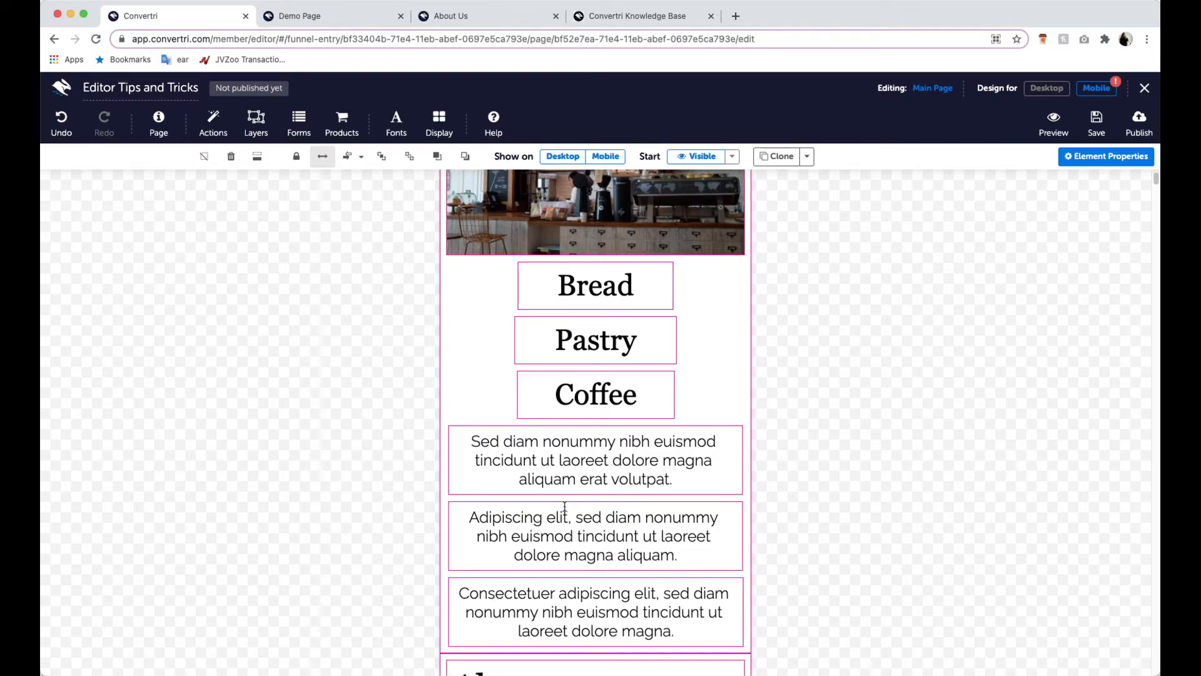
click(626, 290)
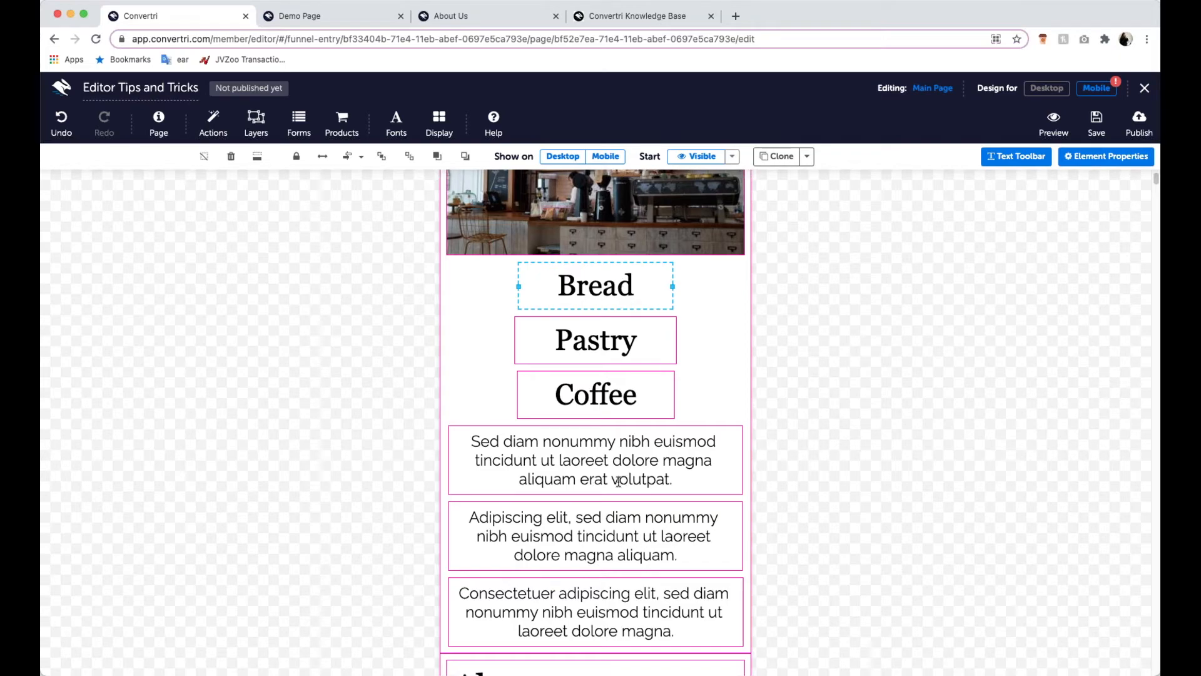
- Examine how the Pastry and Coffee headings are stacked relative to the descriptions in the mobile layout
click(608, 350)
click(612, 379)
scroll(601, 522, down, 1)
scroll(600, 521, up, 3)
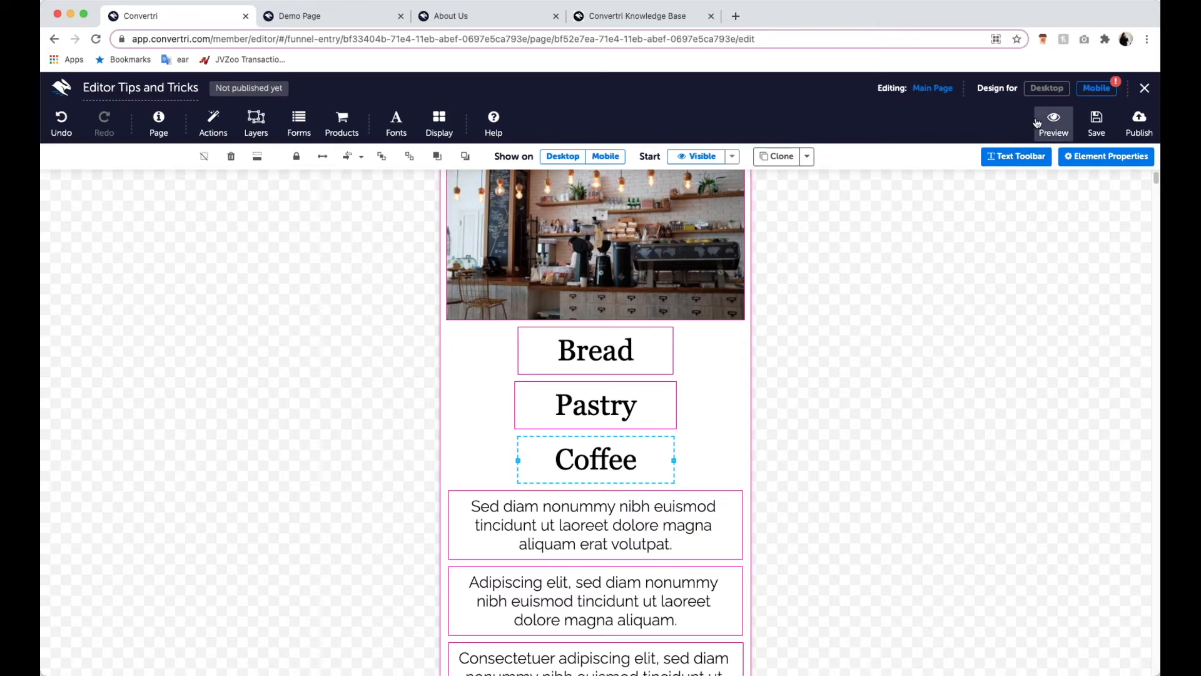
- In the desktop design, add a panel over the Bread heading and description and size it to that column
click(1046, 88)
scroll(743, 384, up, 15)
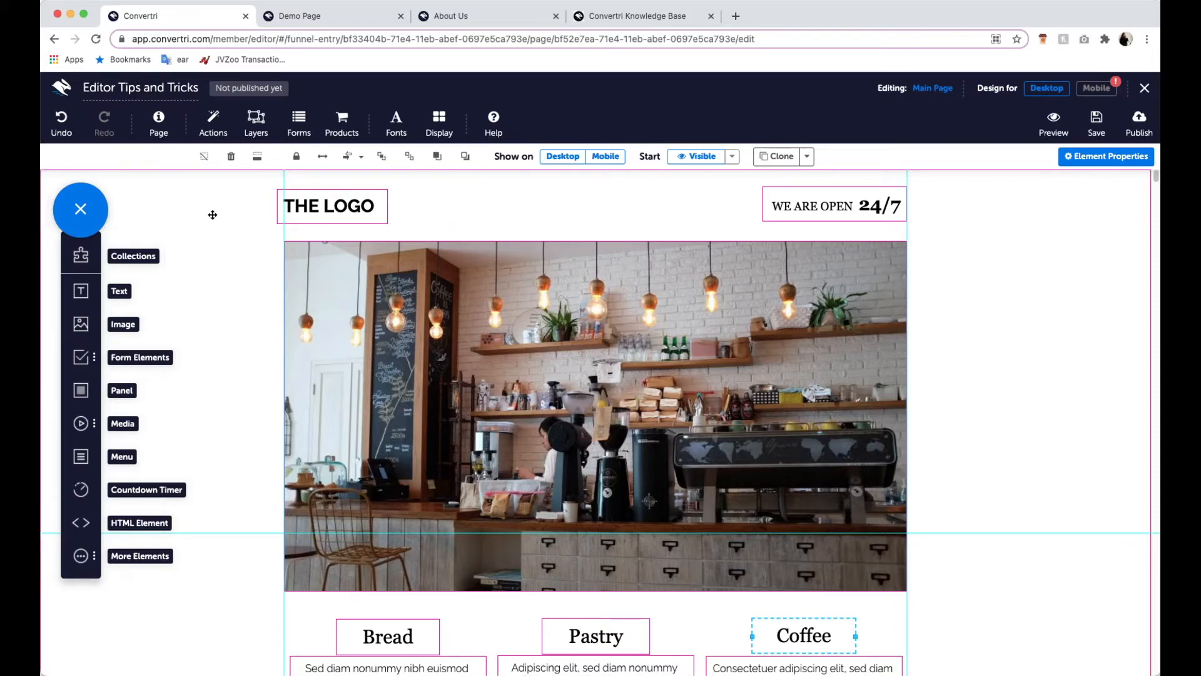
scroll(167, 335, down, 2)
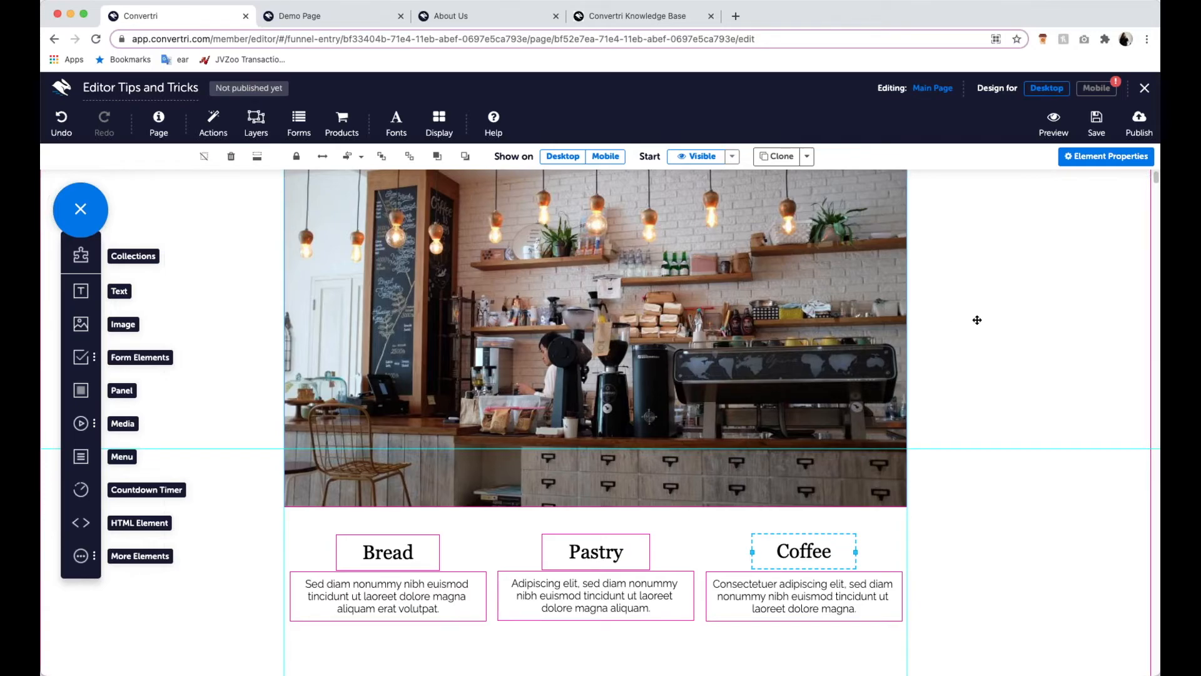
scroll(942, 357, down, 6)
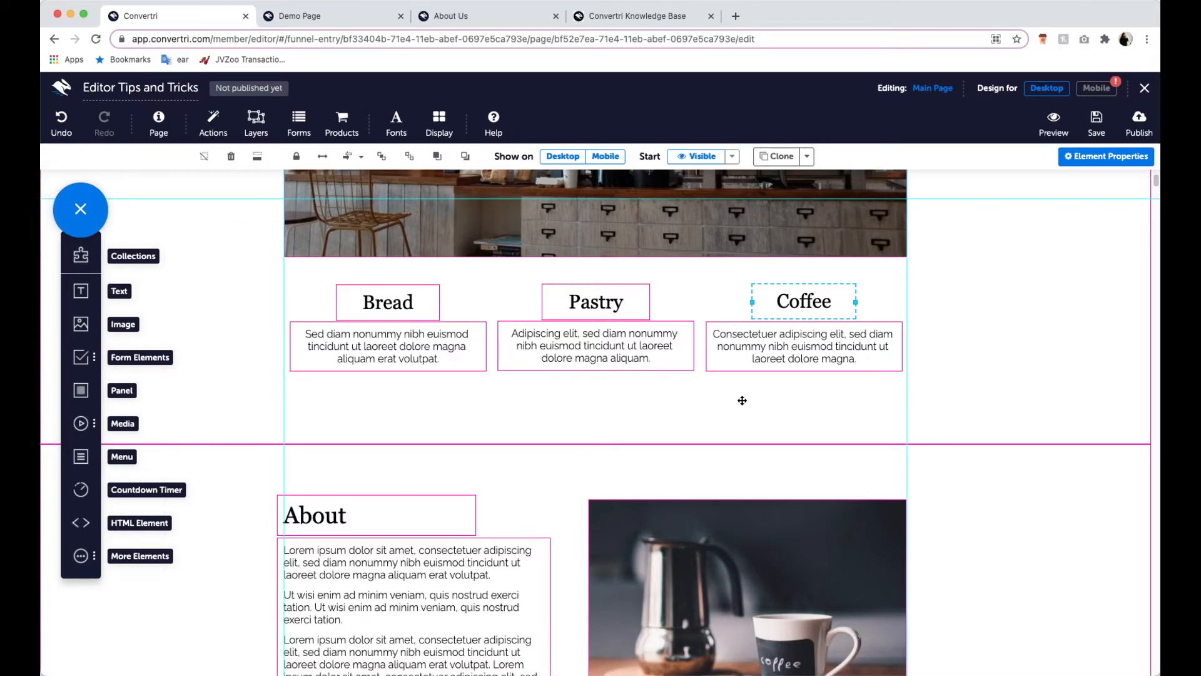
scroll(742, 400, up, 3)
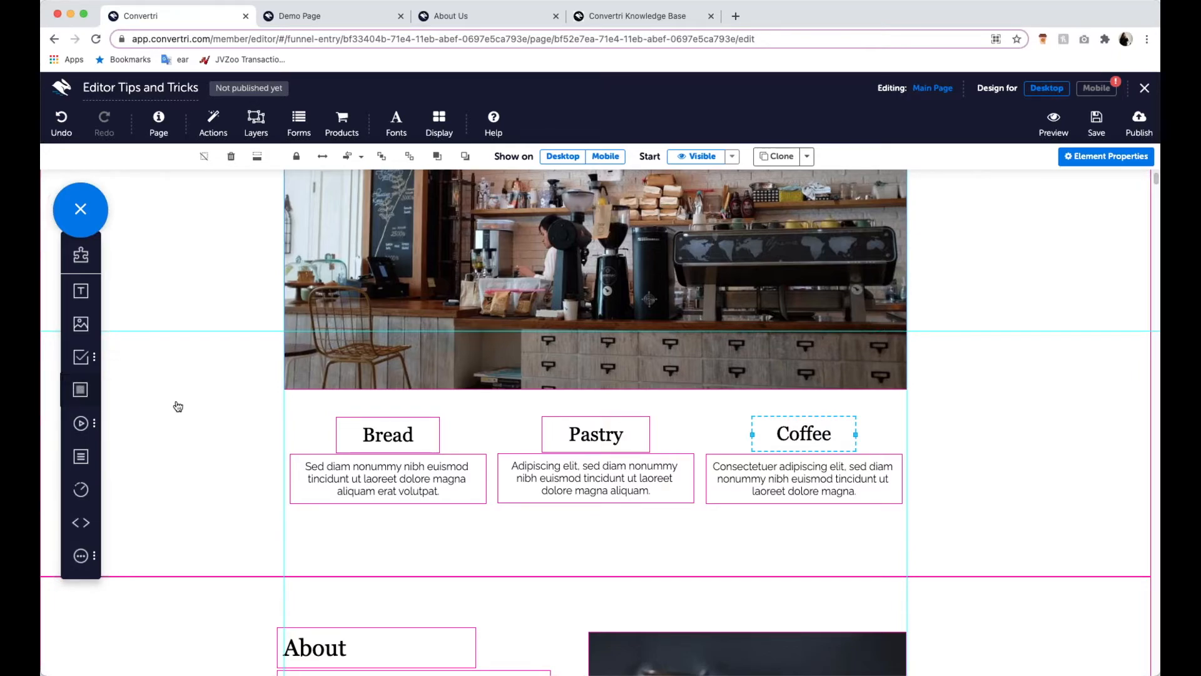
drag(175, 403, 393, 453)
drag(455, 555, 389, 536)
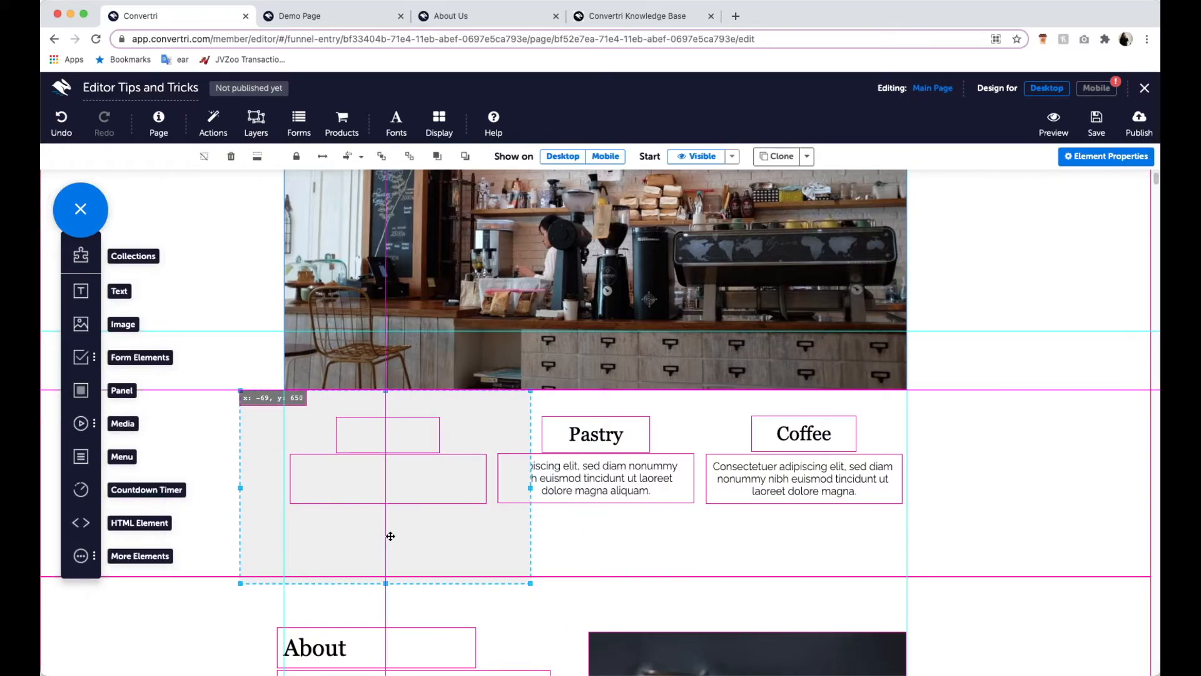
drag(526, 583, 457, 526)
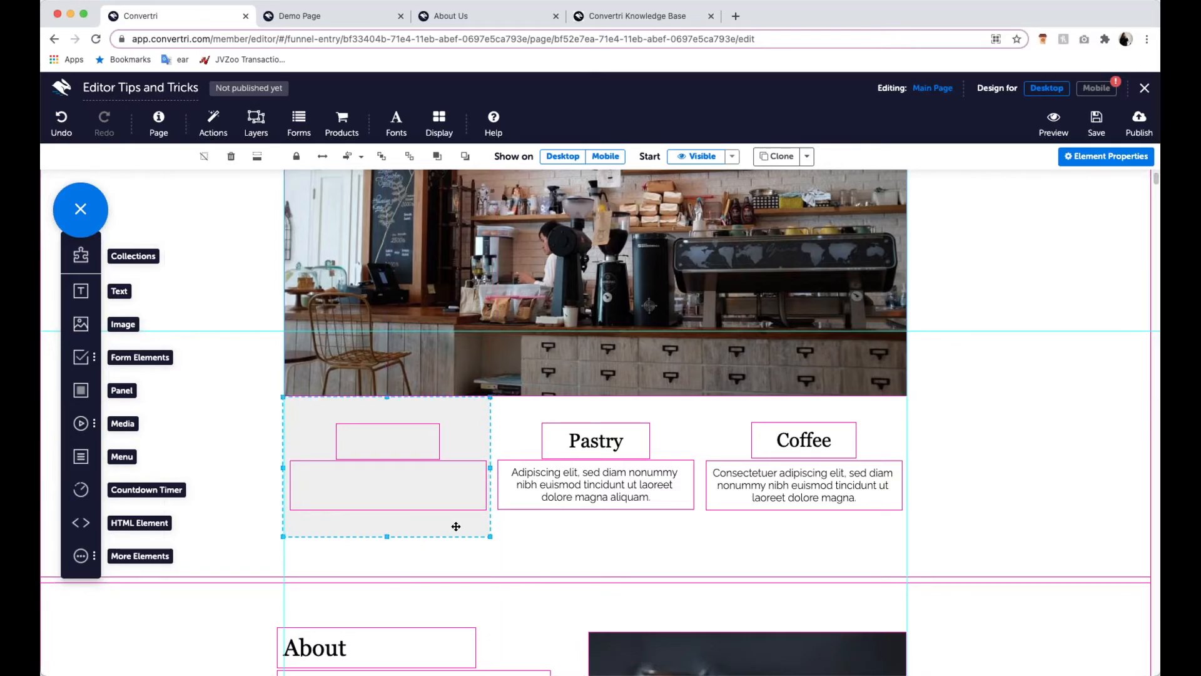
- Clone the Bread panel and place copies over the Coffee and Pastry headings and descriptions
click(777, 156)
mouse_move(443, 460)
mouse_down()
mouse_move(520, 486)
mouse_move(824, 472)
mouse_move(796, 475)
mouse_up()
drag(474, 506, 613, 502)
- Send the Bread, Pastry and Coffee panels backward, behind their headings and descriptions
click(451, 436)
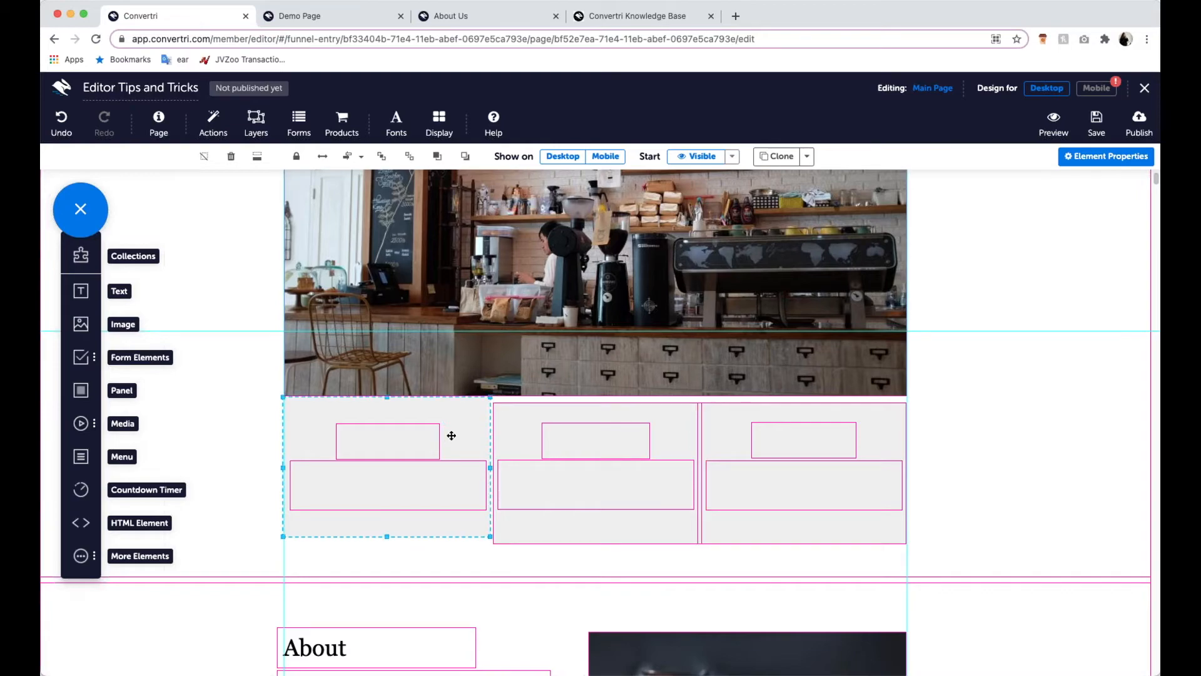
click(466, 157)
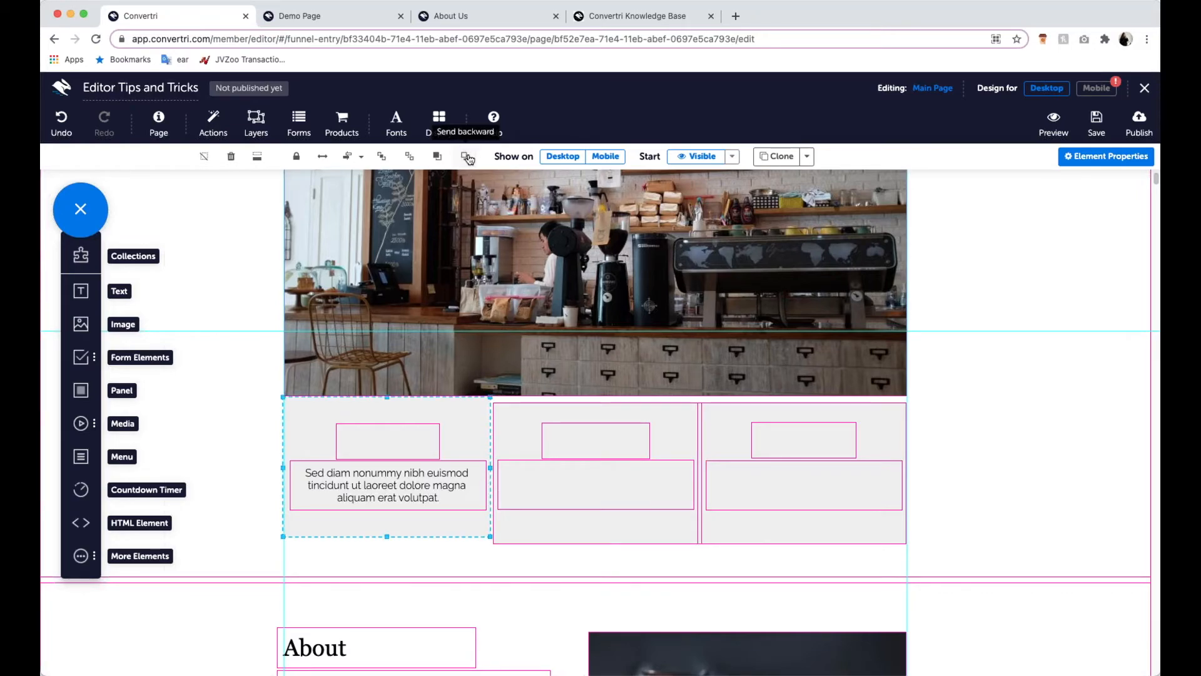
click(467, 158)
click(677, 441)
click(466, 157)
click(466, 157)
click(874, 424)
click(467, 157)
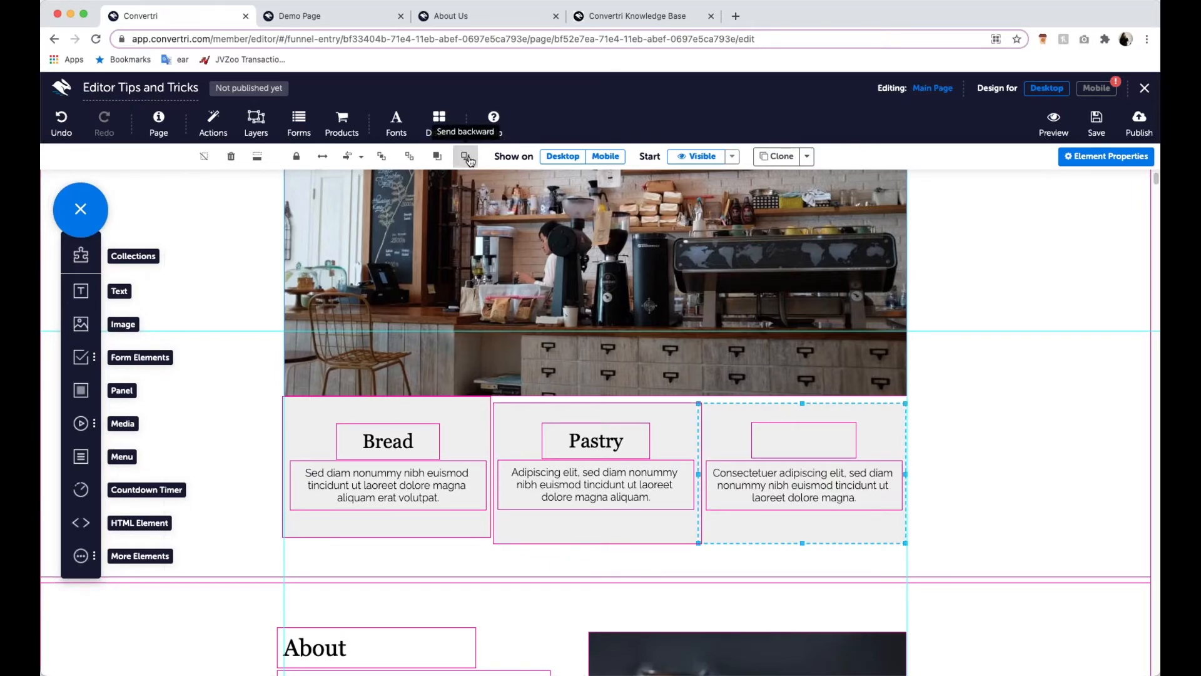
click(466, 157)
- Switch to the mobile design and review the page from the Bread, Pastry and Coffee panels down to the social icons
click(478, 419)
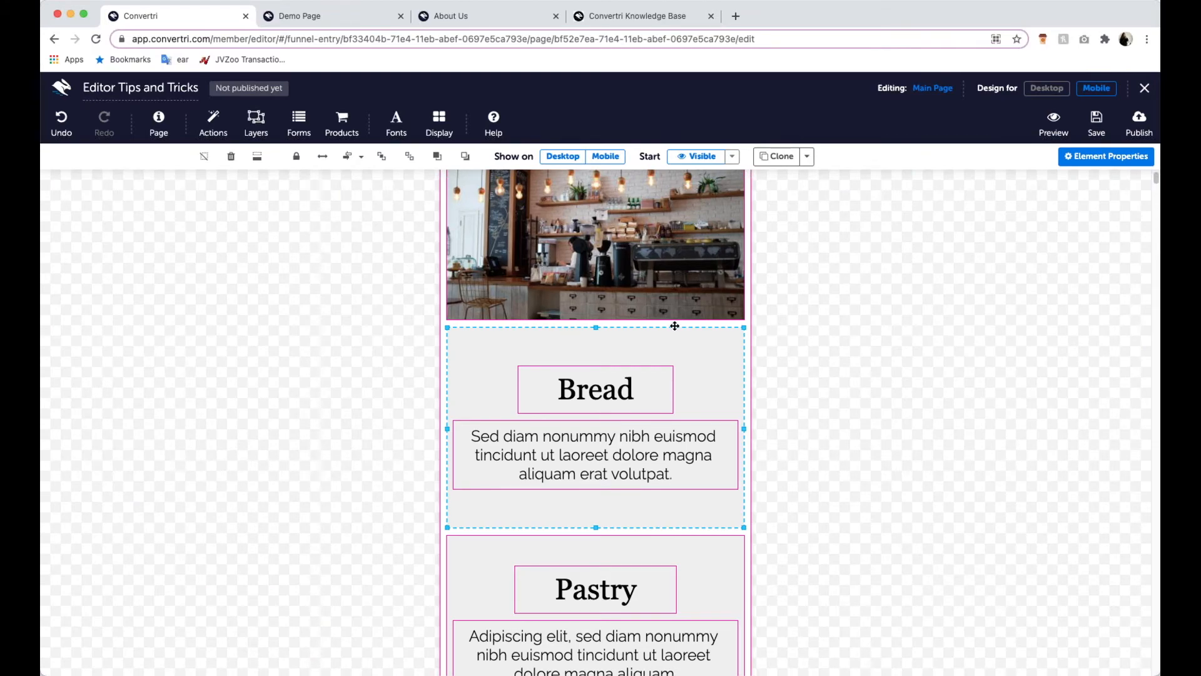
scroll(744, 575, down, 1)
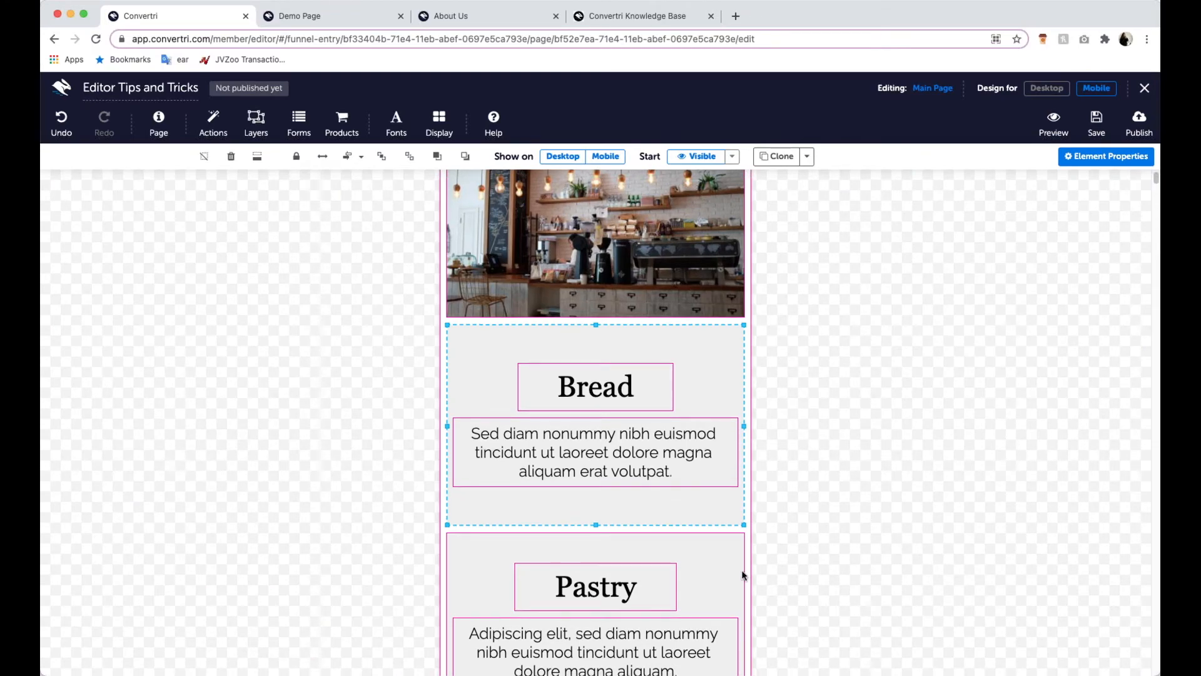
scroll(798, 469, down, 5)
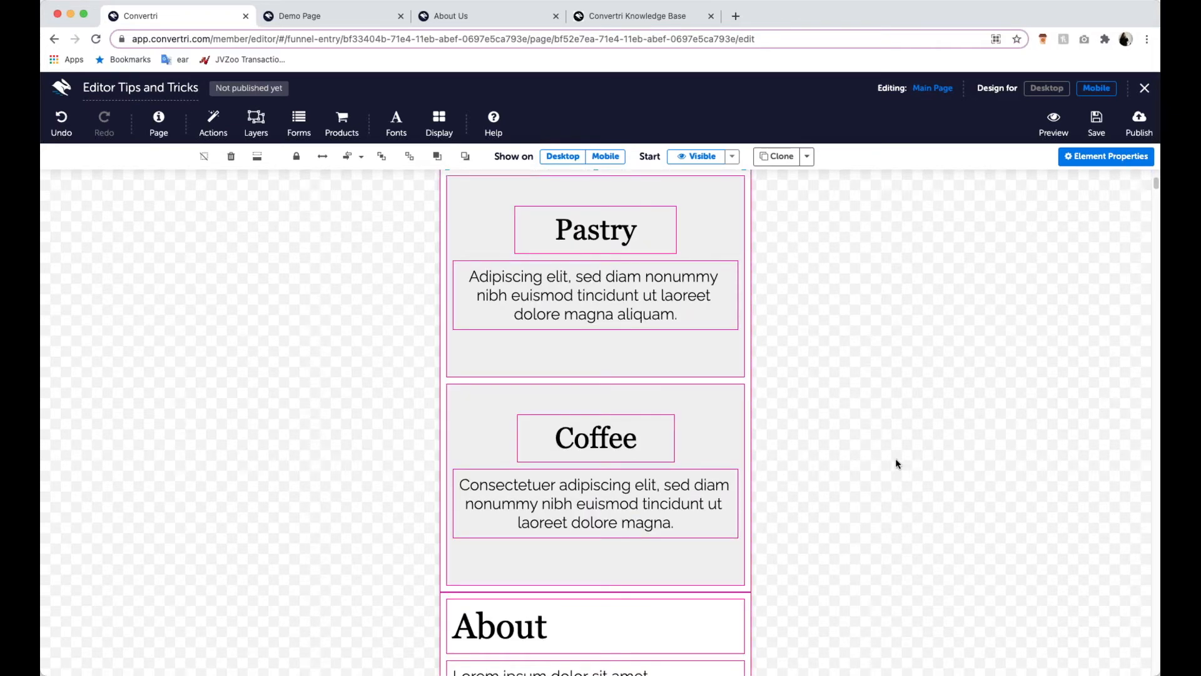
scroll(896, 460, up, 7)
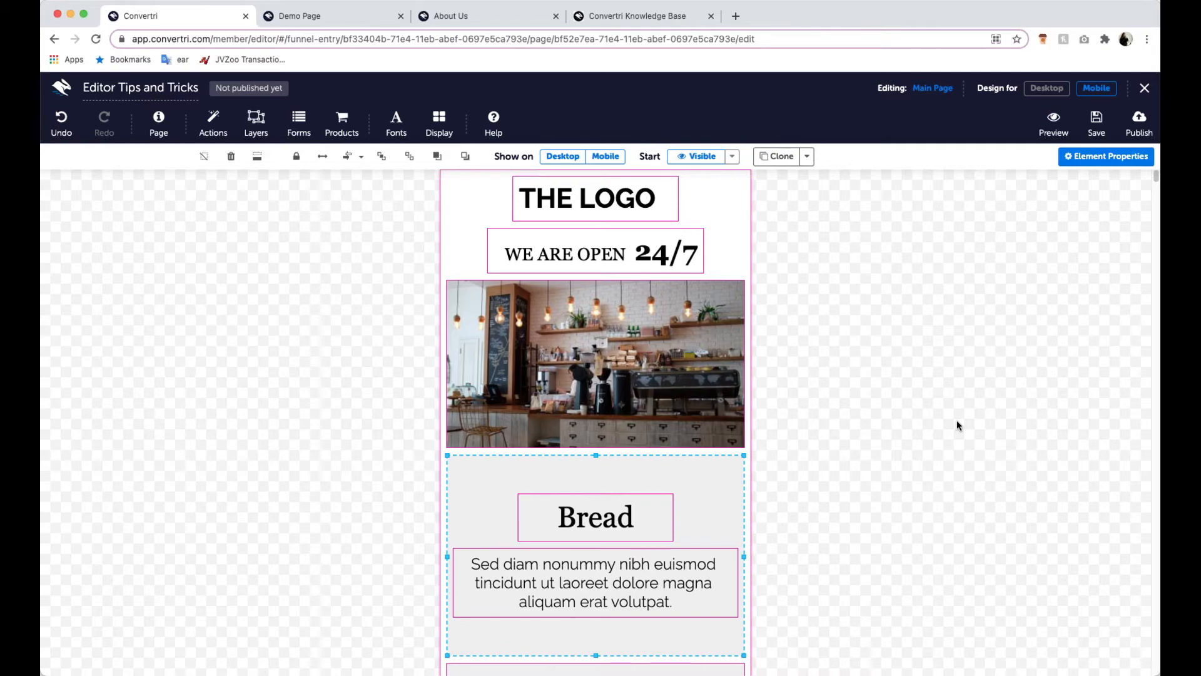
scroll(941, 459, down, 3)
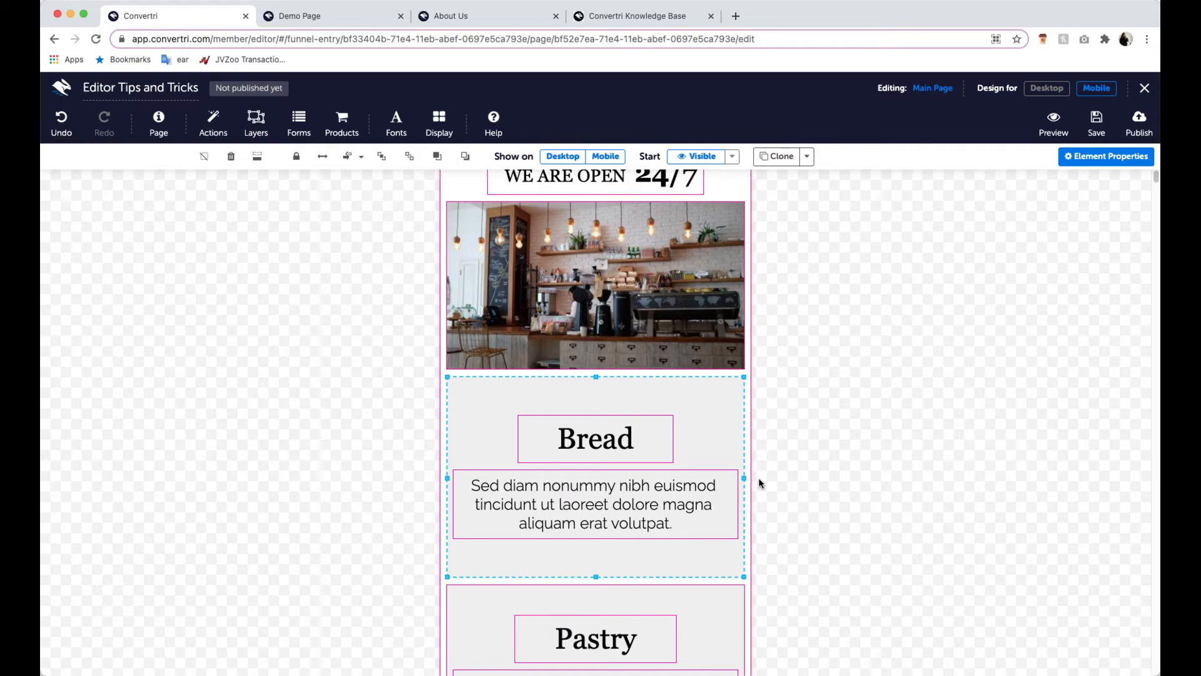
scroll(814, 514, down, 20)
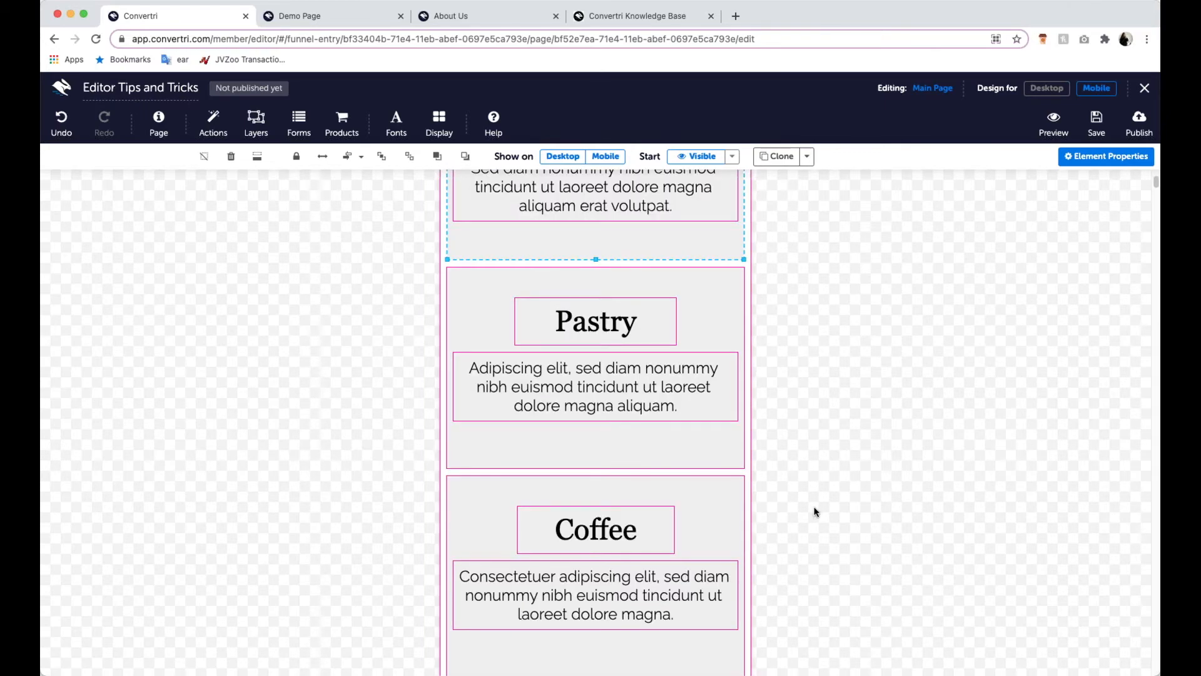
scroll(812, 517, down, 15)
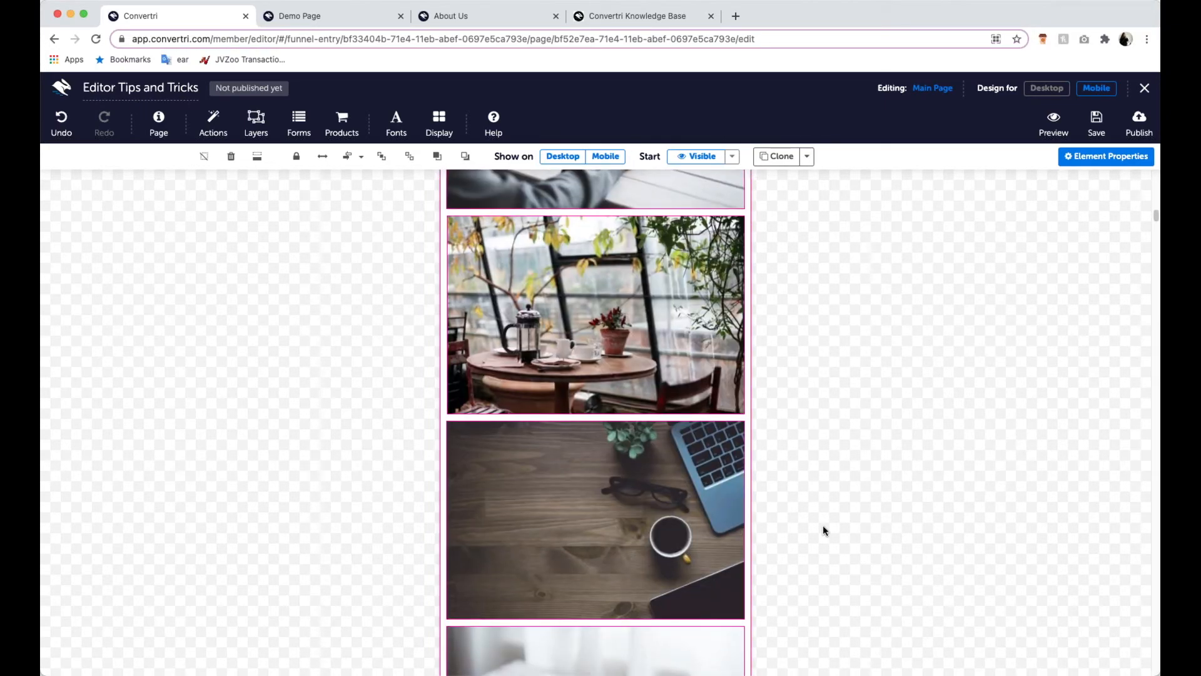
scroll(823, 526, down, 20)
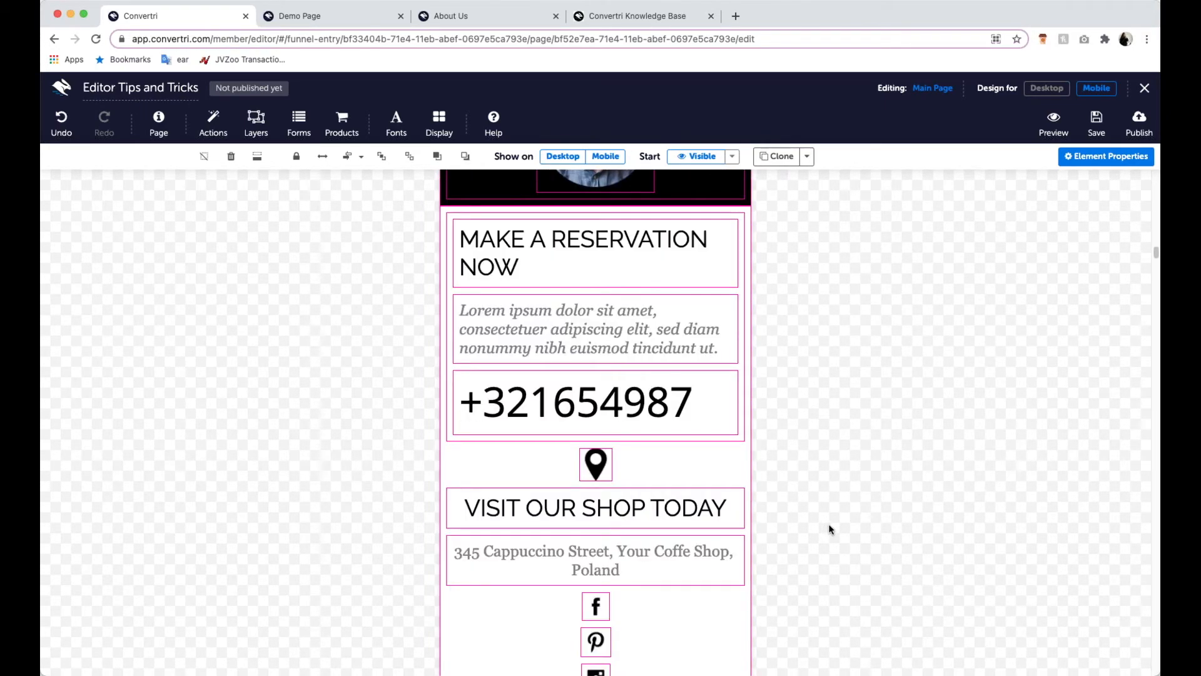
scroll(813, 438, down, 3)
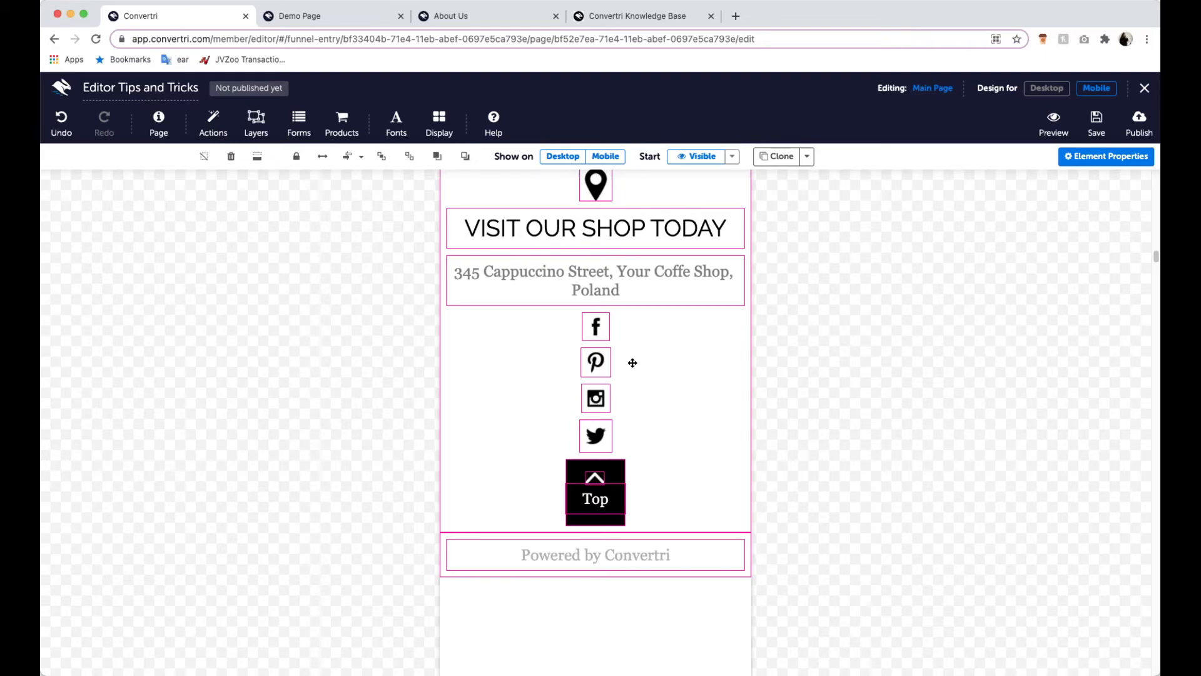
- In the desktop design, add a panel about 256 wide and 68 high over the four social icons in the footer
click(1042, 91)
scroll(515, 305, down, 20)
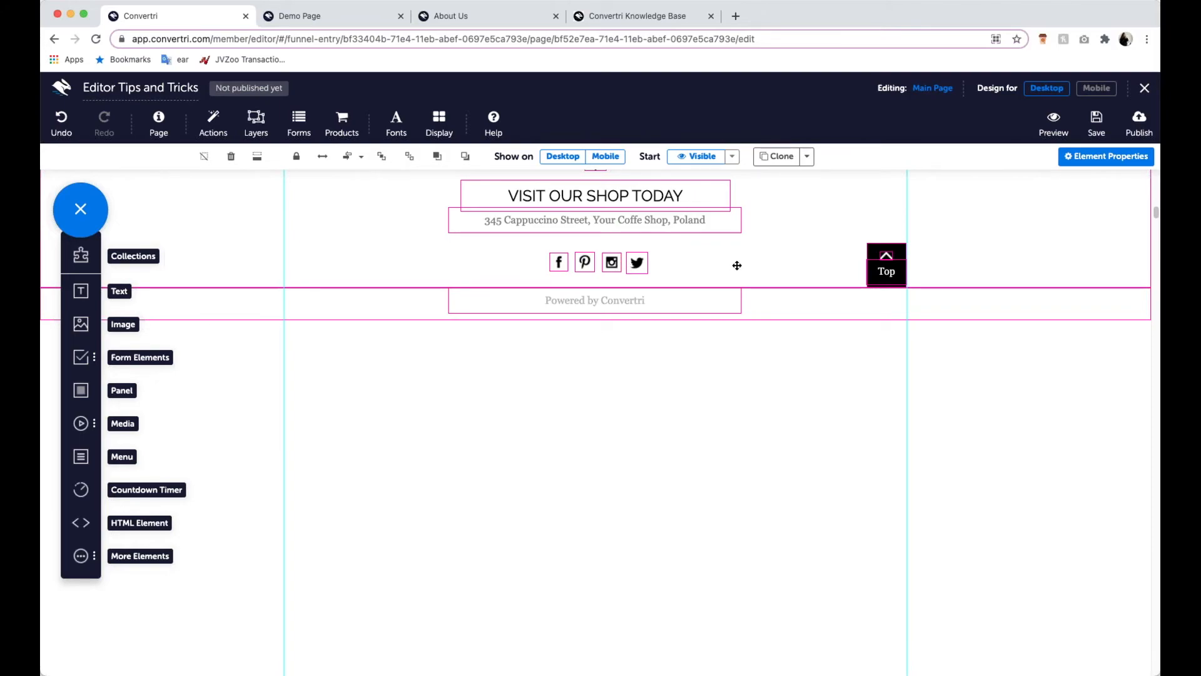
scroll(700, 395, up, 1)
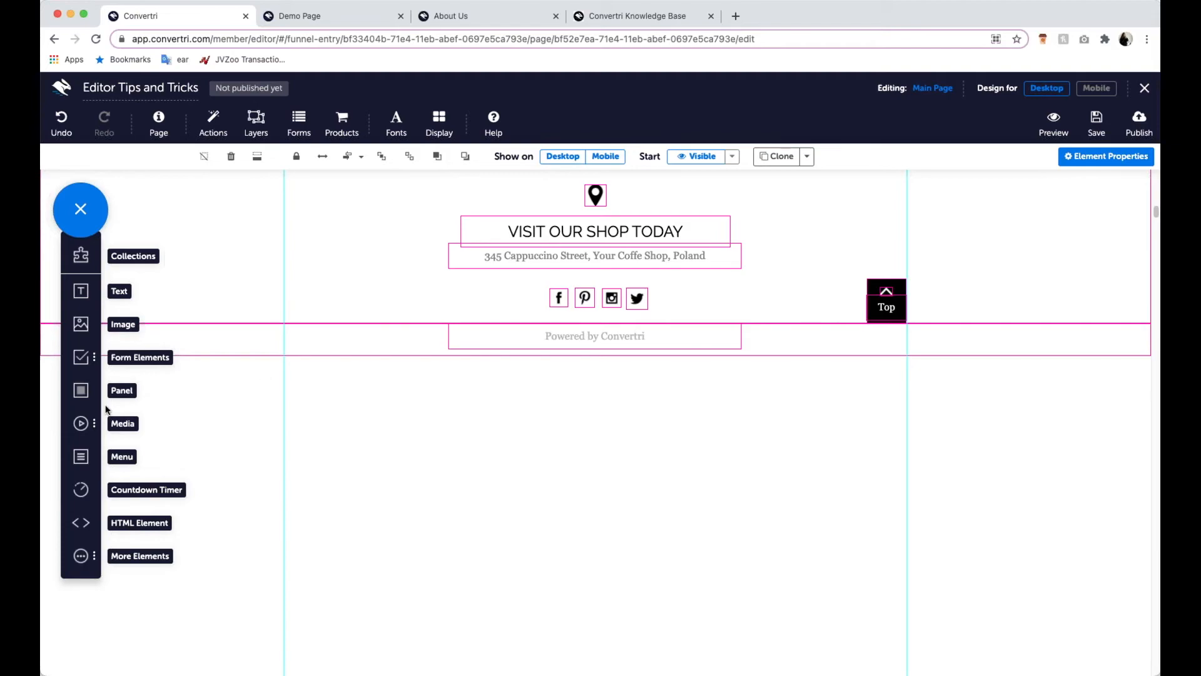
click(81, 390)
drag(82, 392, 607, 385)
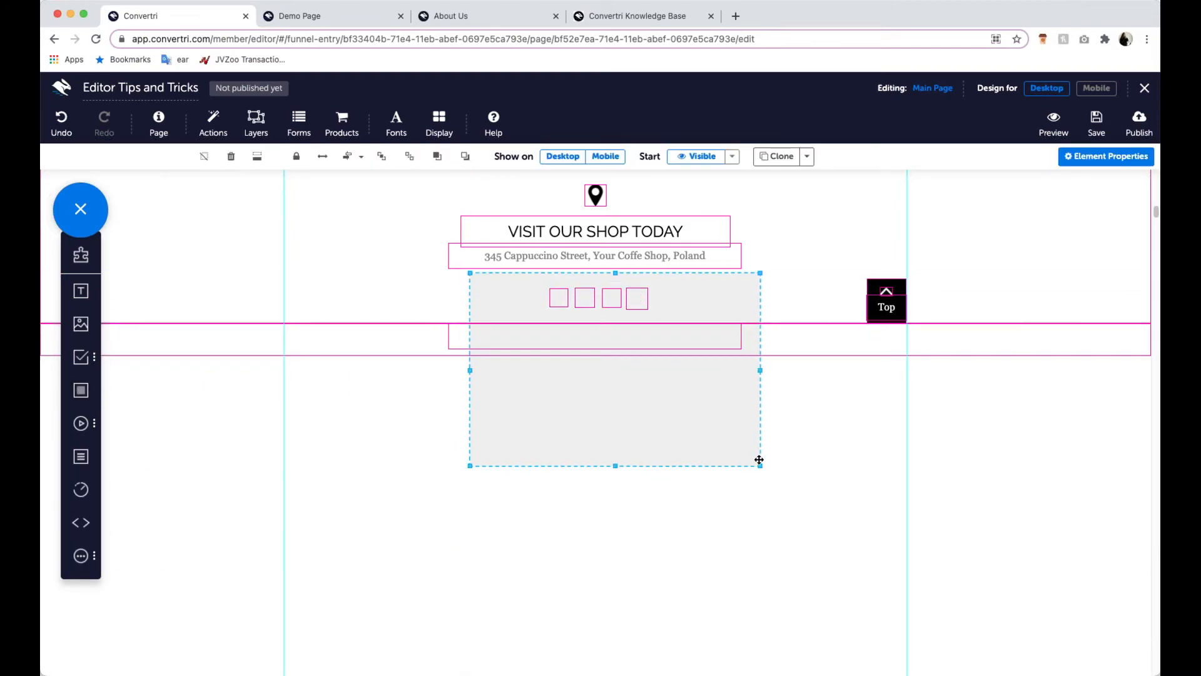
drag(757, 468, 677, 295)
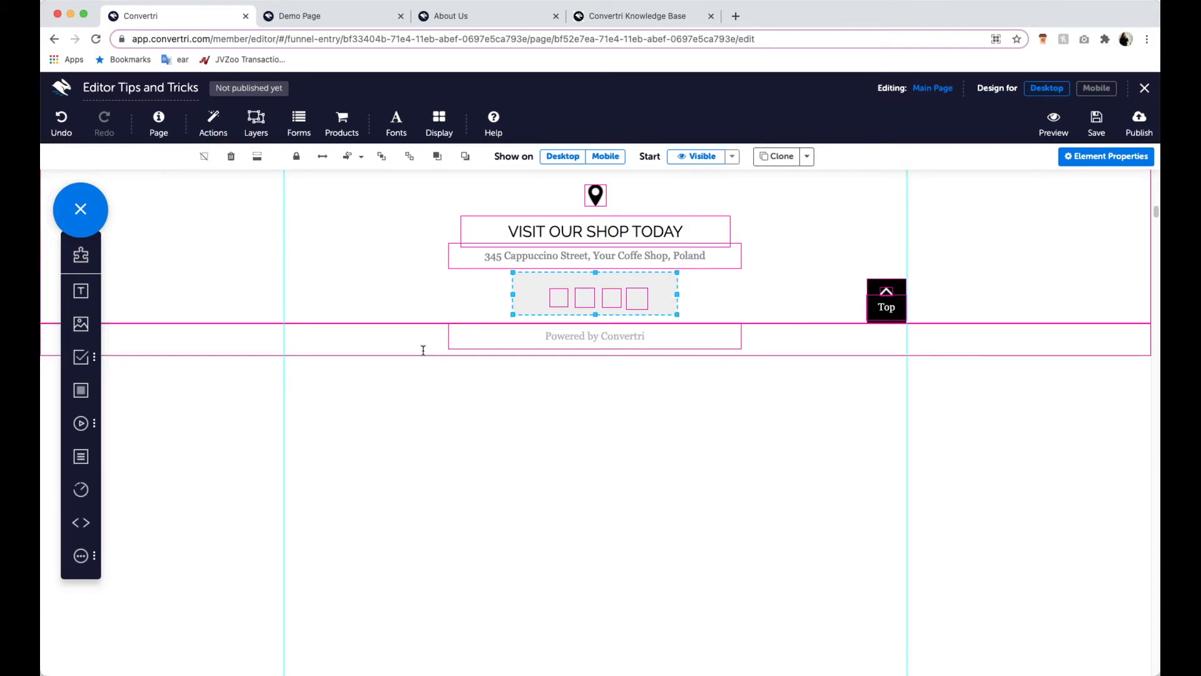
- Send the footer panel backward, behind the four social icons
click(462, 156)
click(461, 155)
click(461, 156)
click(461, 156)
- Switch to the mobile design and check how the social icons are arranged in their panel
click(1097, 87)
scroll(701, 375, down, 2)
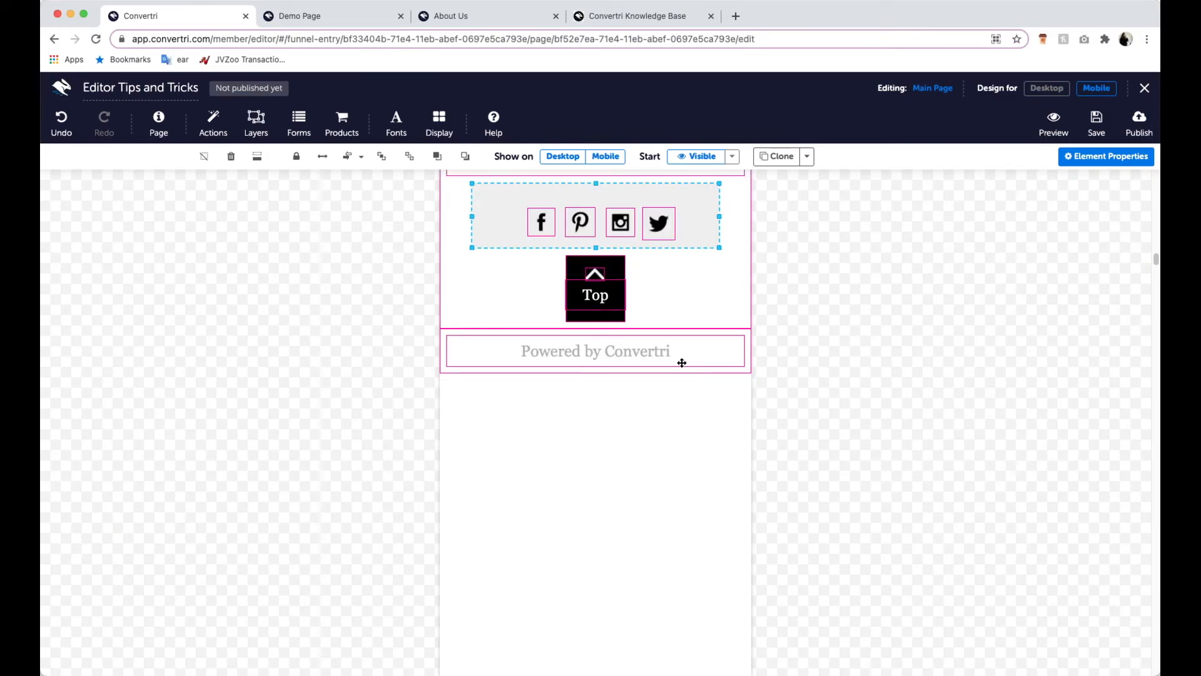
scroll(701, 361, up, 2)
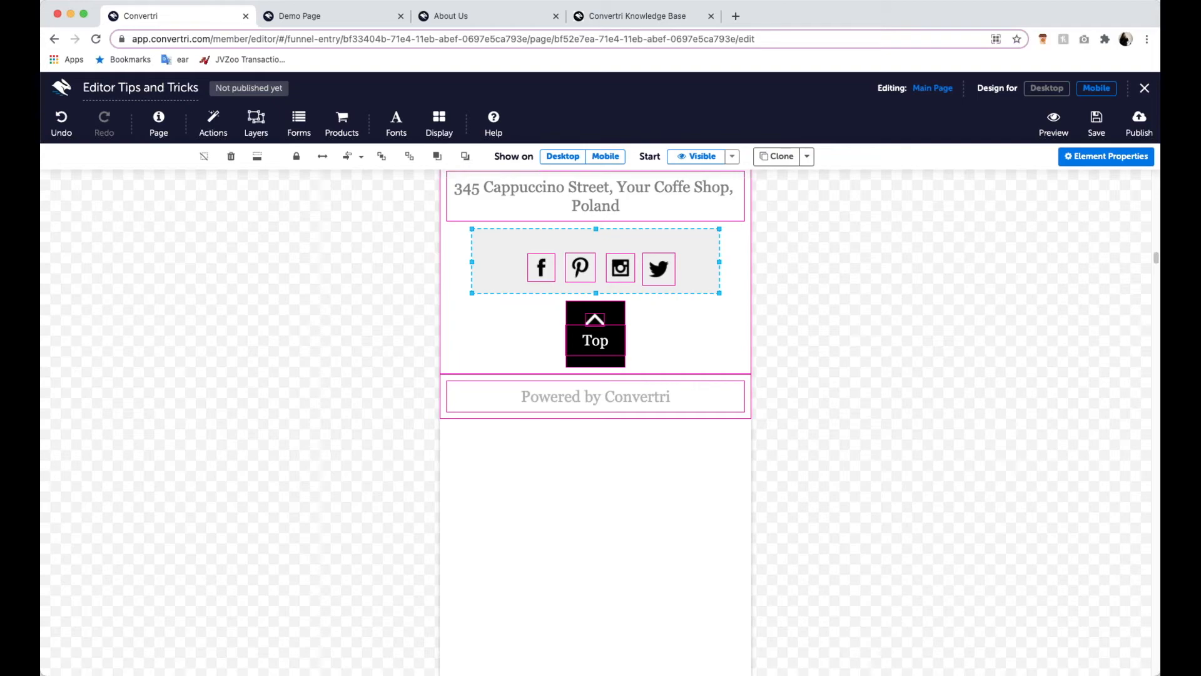
- In the desktop design, set the social-icon panel's width to 350 and move it with its icons to x 332
click(1046, 88)
scroll(688, 438, up, 2)
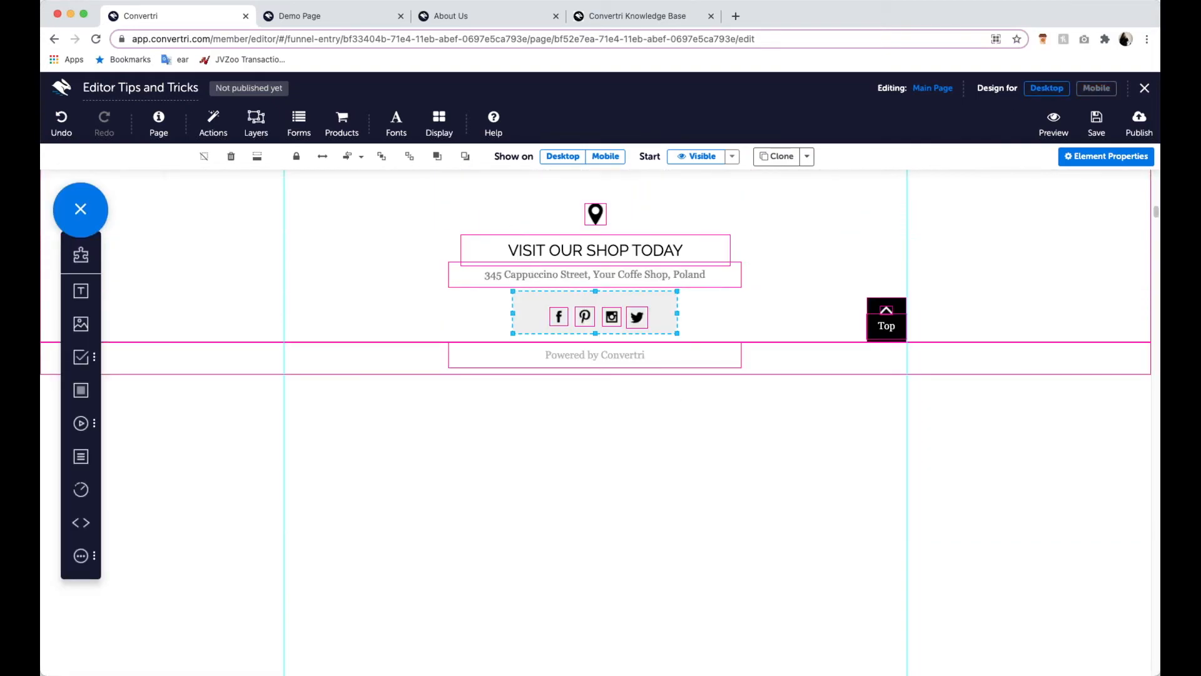
click(1142, 160)
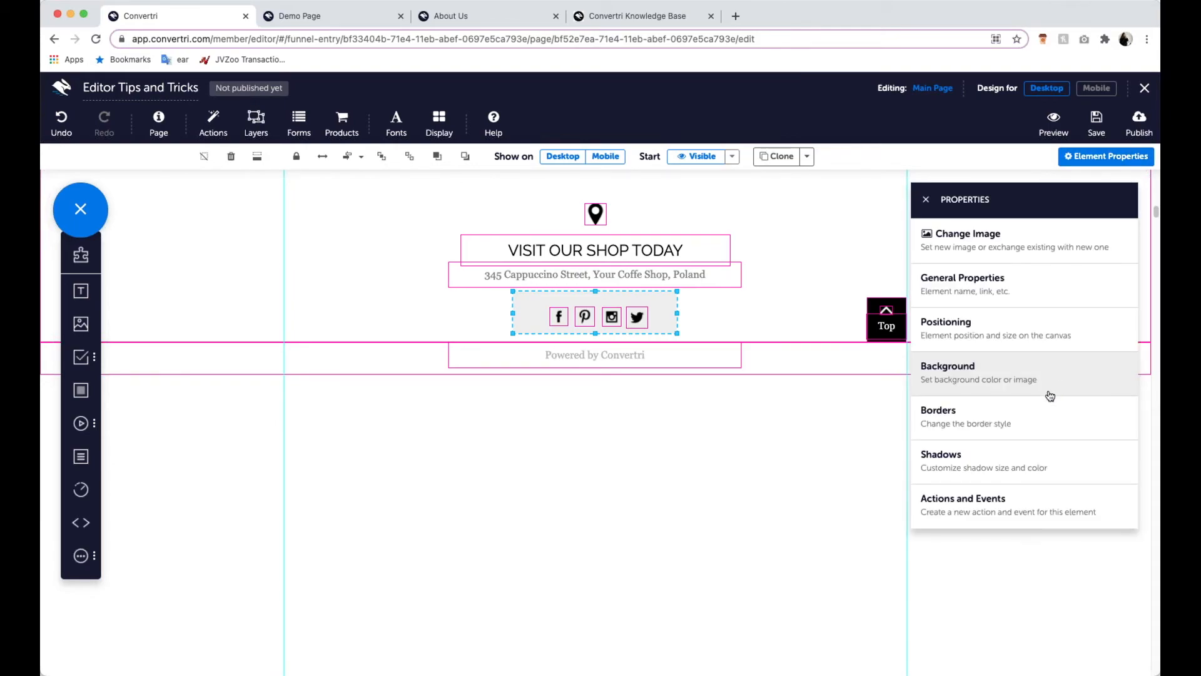
click(1035, 338)
click(955, 401)
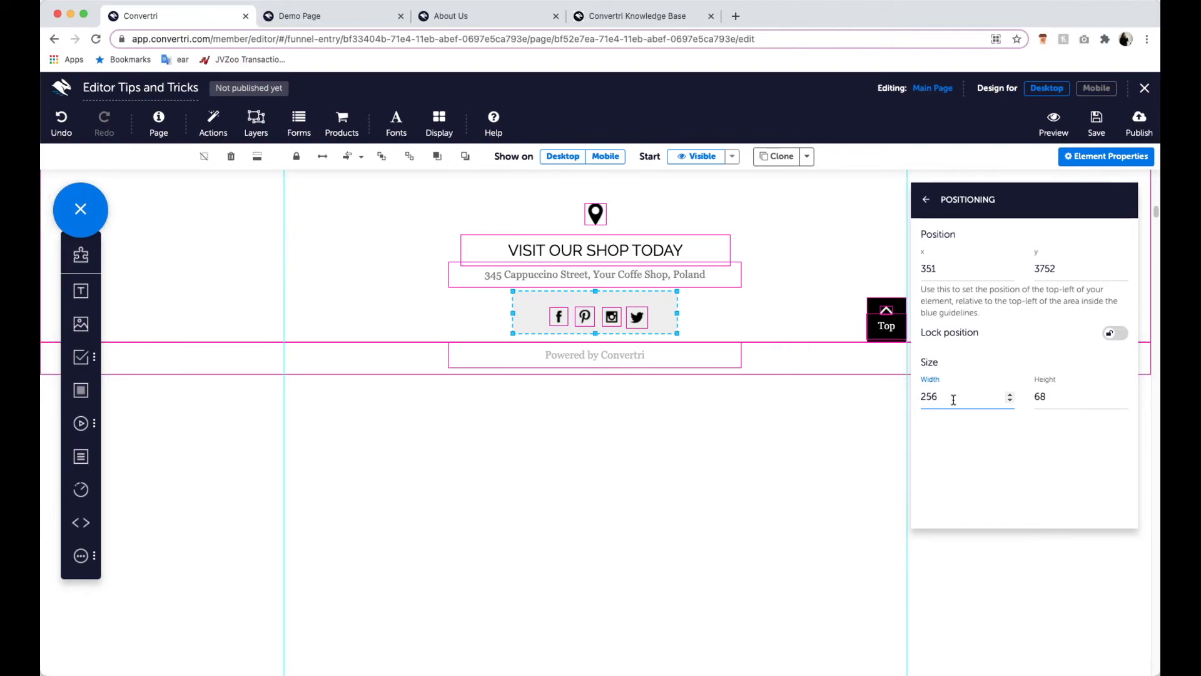
key(BackSpace)
key(BackSpace)
key(BackSpace)
text(350)
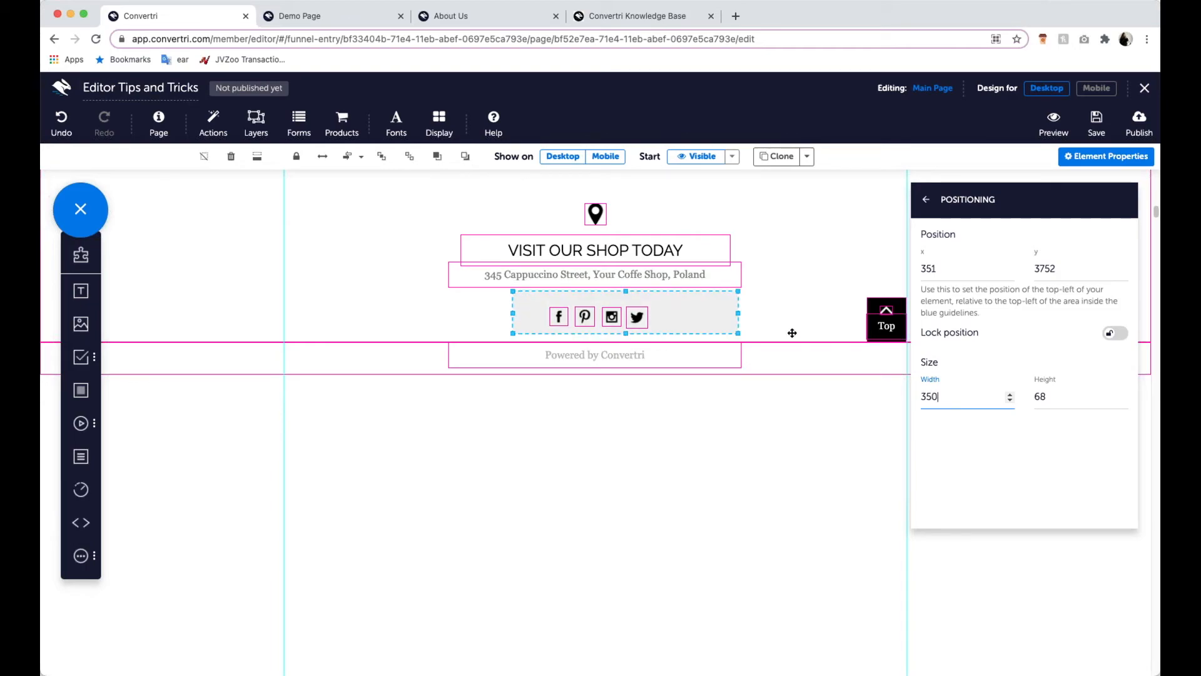
drag(698, 318, 689, 323)
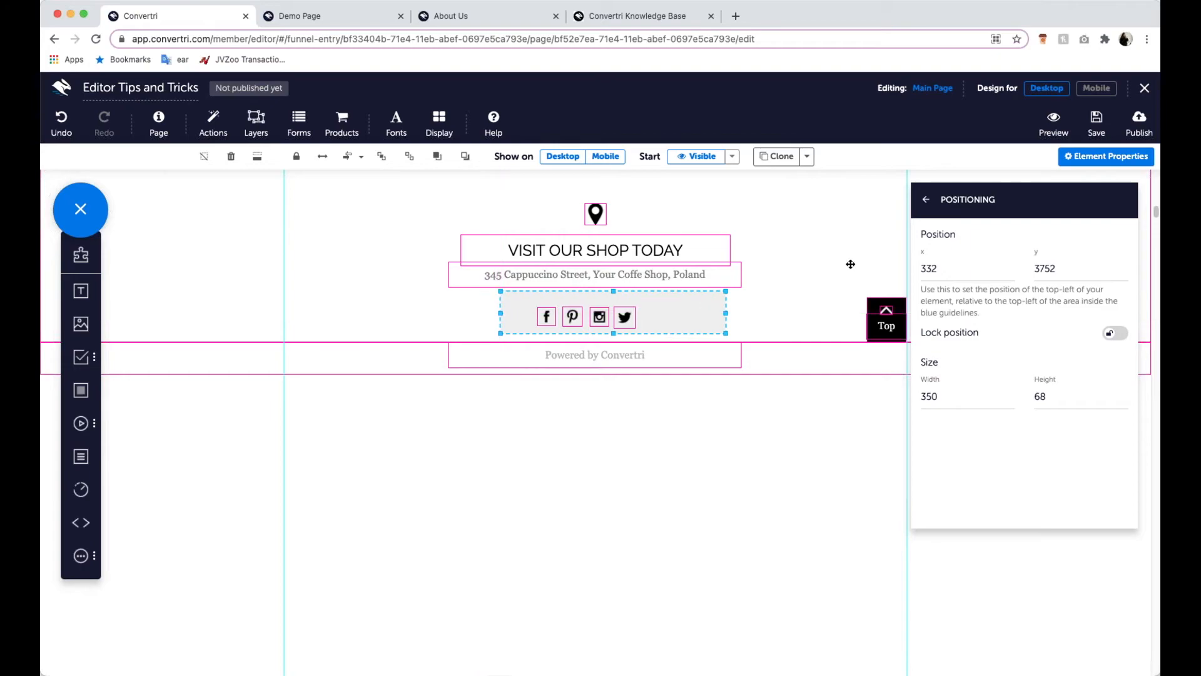
- Check the social-icon panel in the mobile design, and narrow it on desktop to about 194 wide at x 380
click(1096, 88)
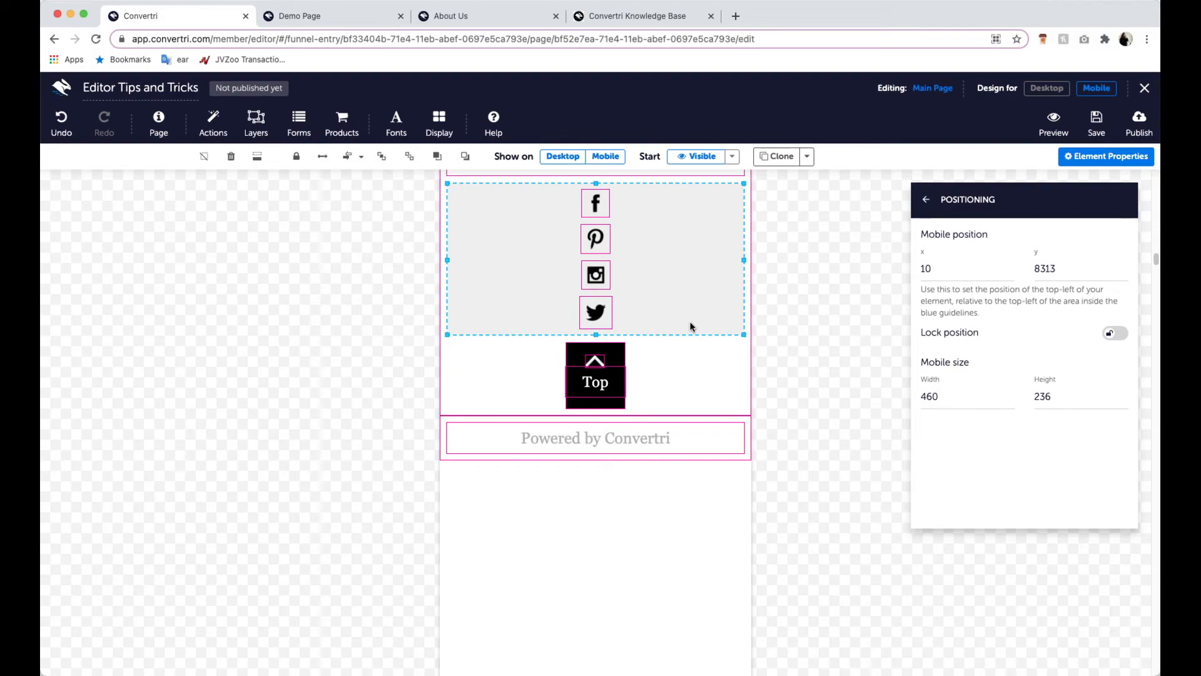
click(1040, 90)
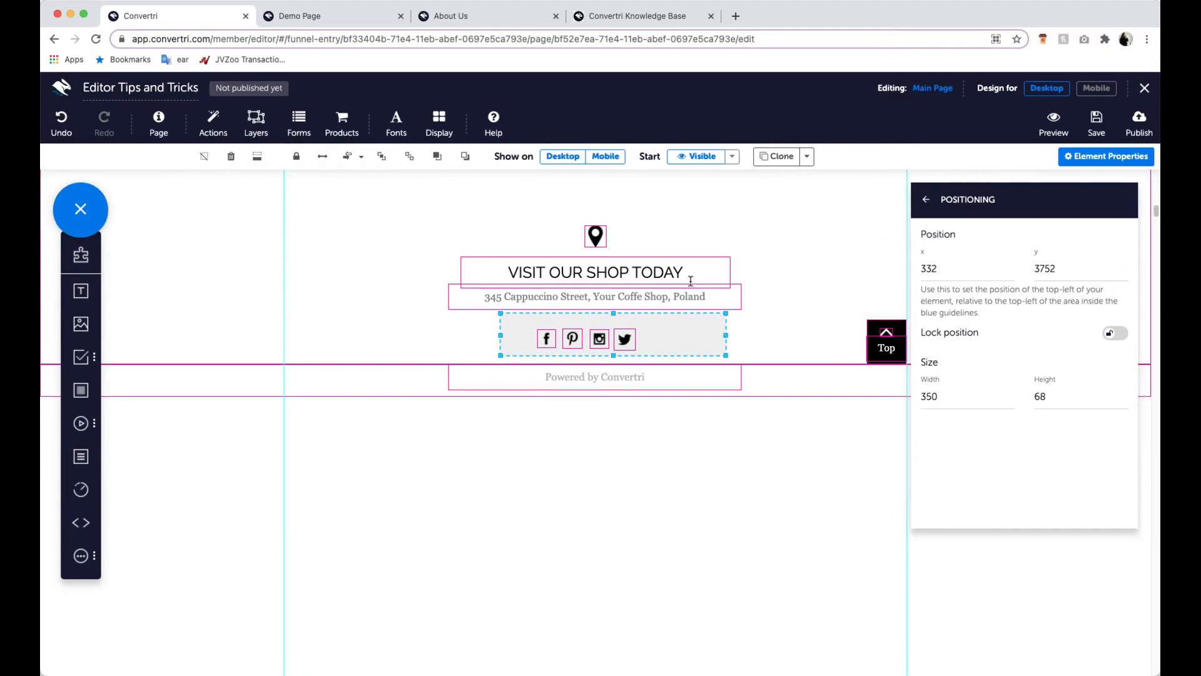
drag(725, 335, 656, 337)
drag(499, 334, 536, 336)
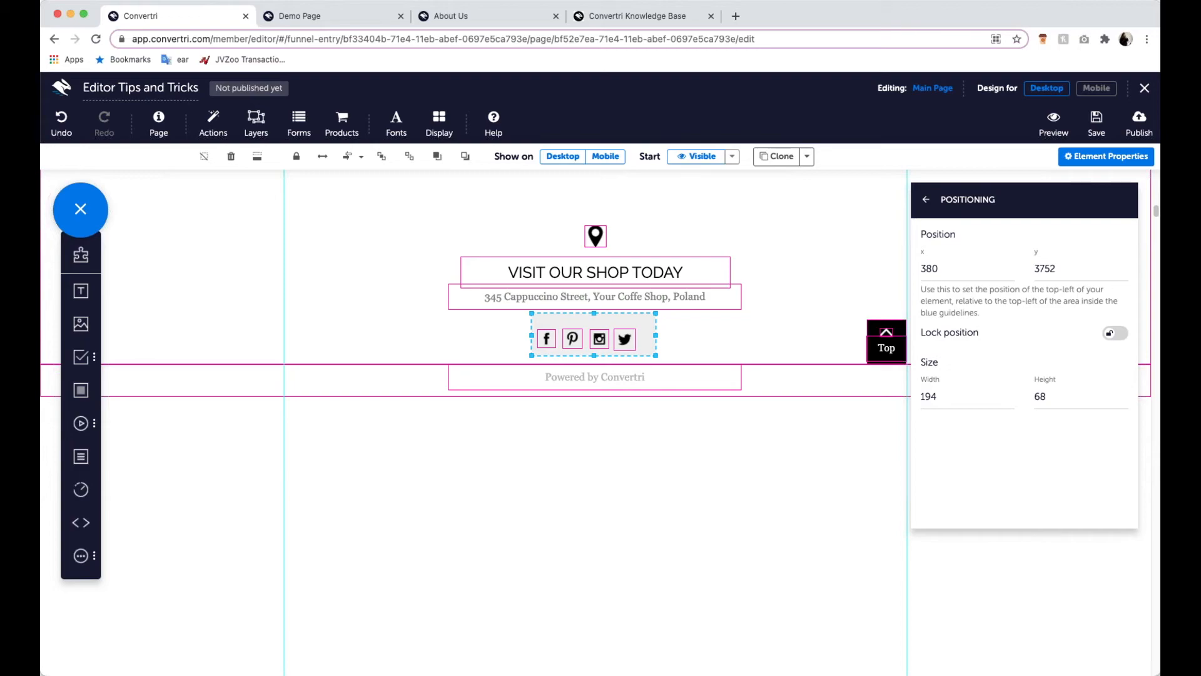
- Save the page and return to the funnel
scroll(650, 317, up, 15)
scroll(650, 317, up, 10)
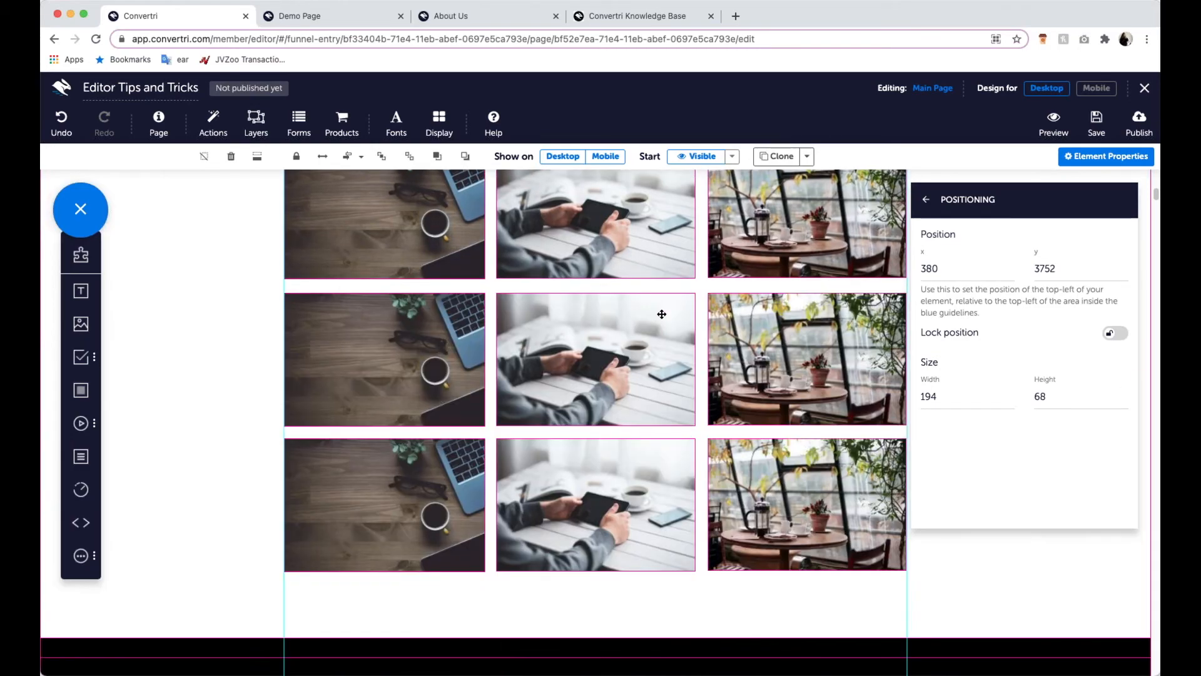
click(1096, 122)
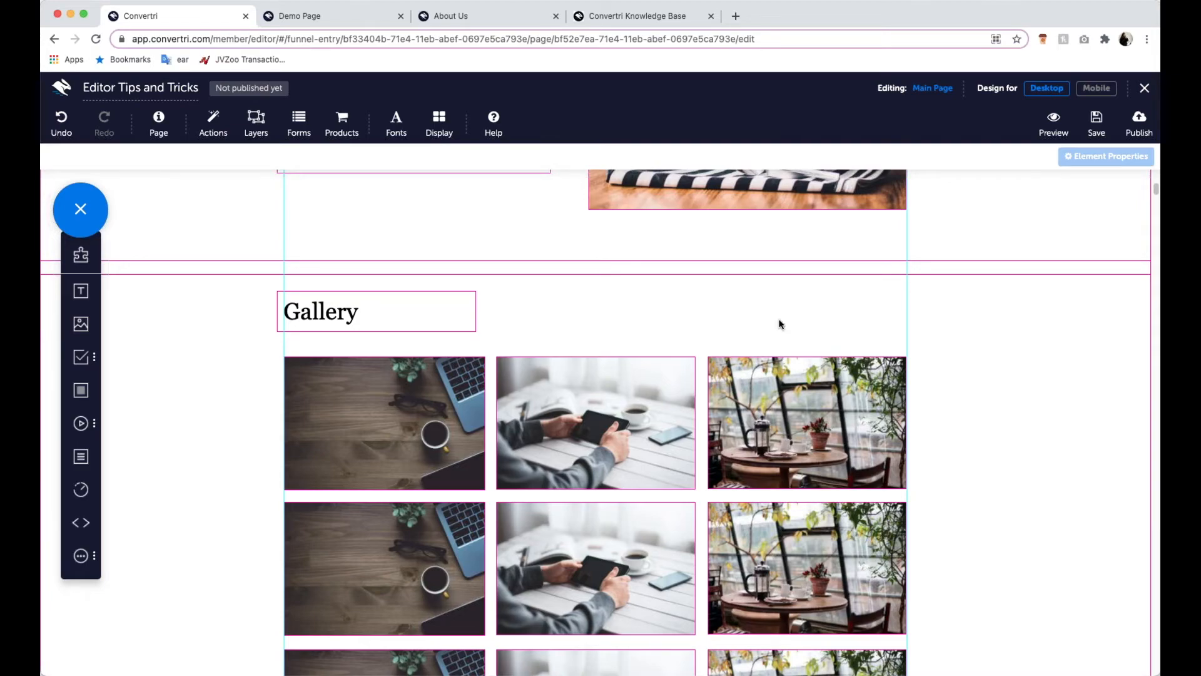
click(1144, 91)
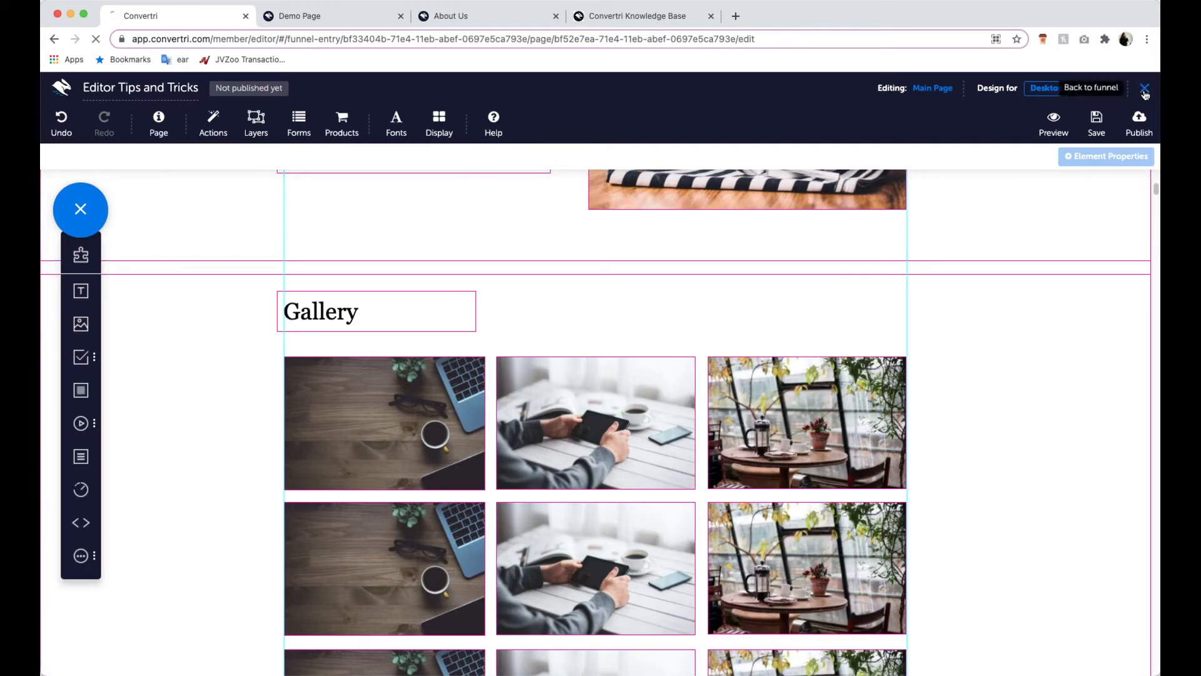
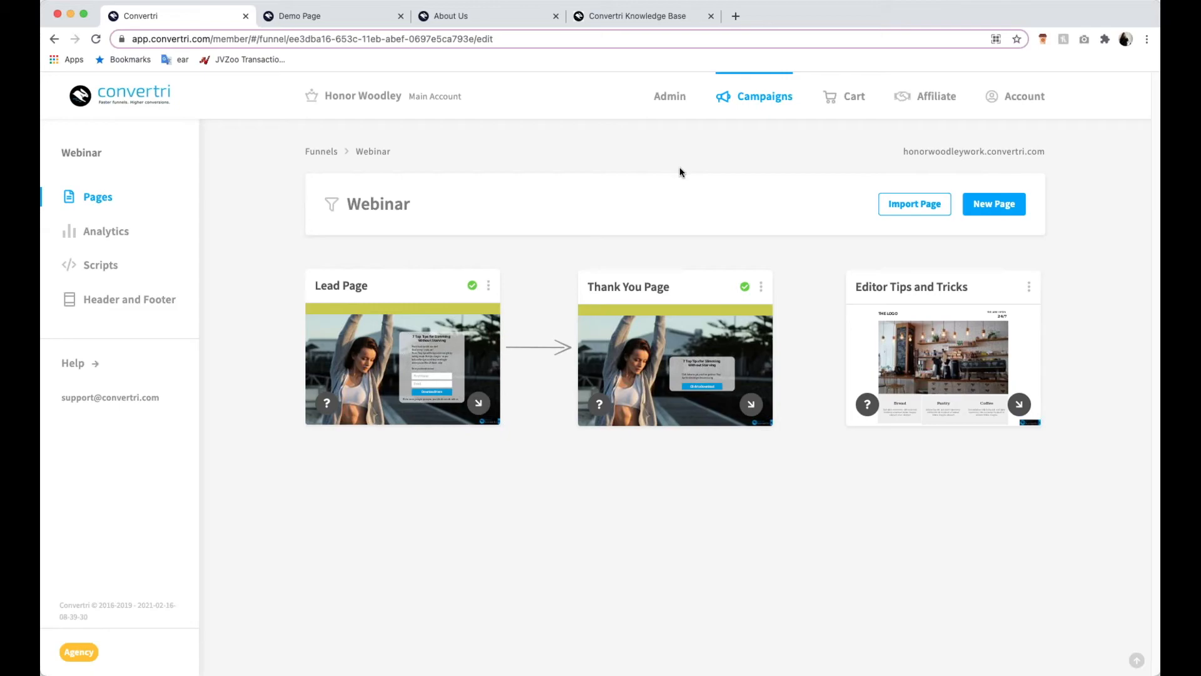
- Open the Example Funnel's analytics and look through its views overview, device split and location breakdown
click(773, 98)
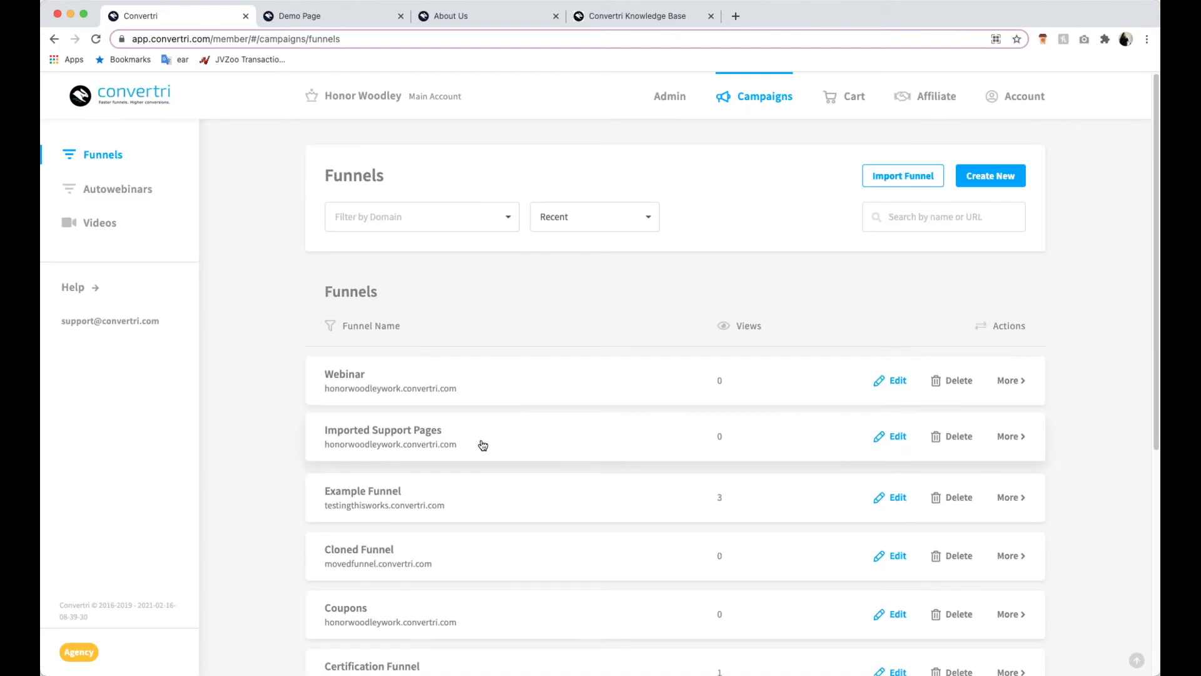
click(463, 485)
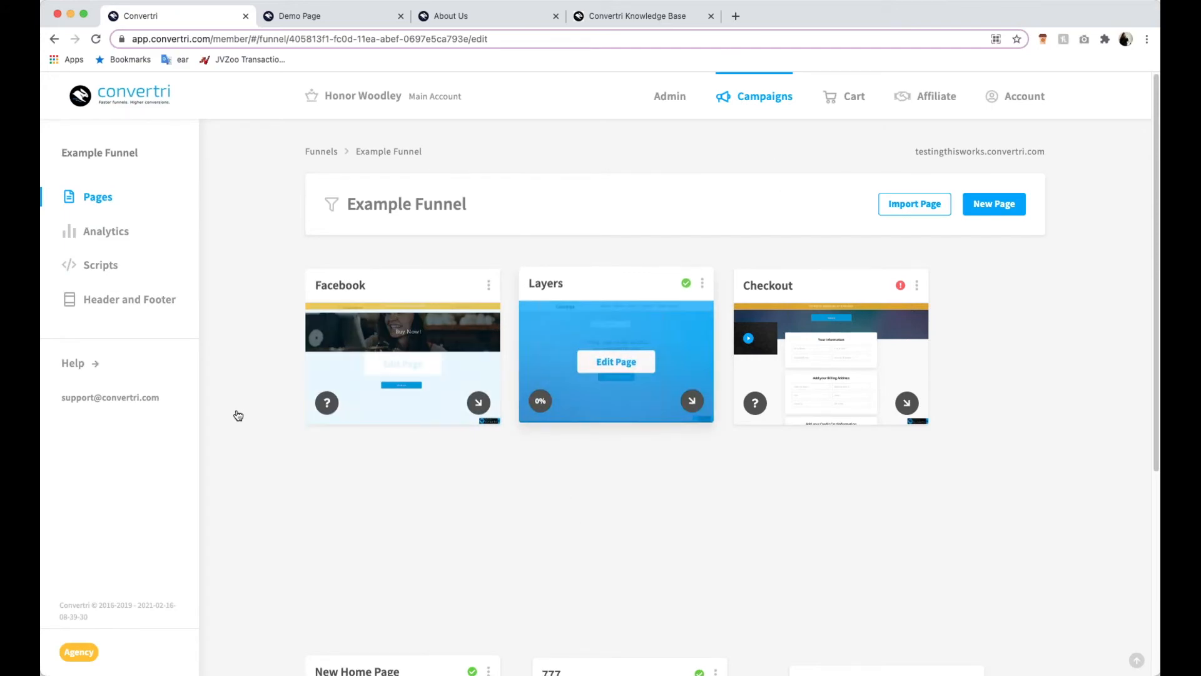
click(116, 238)
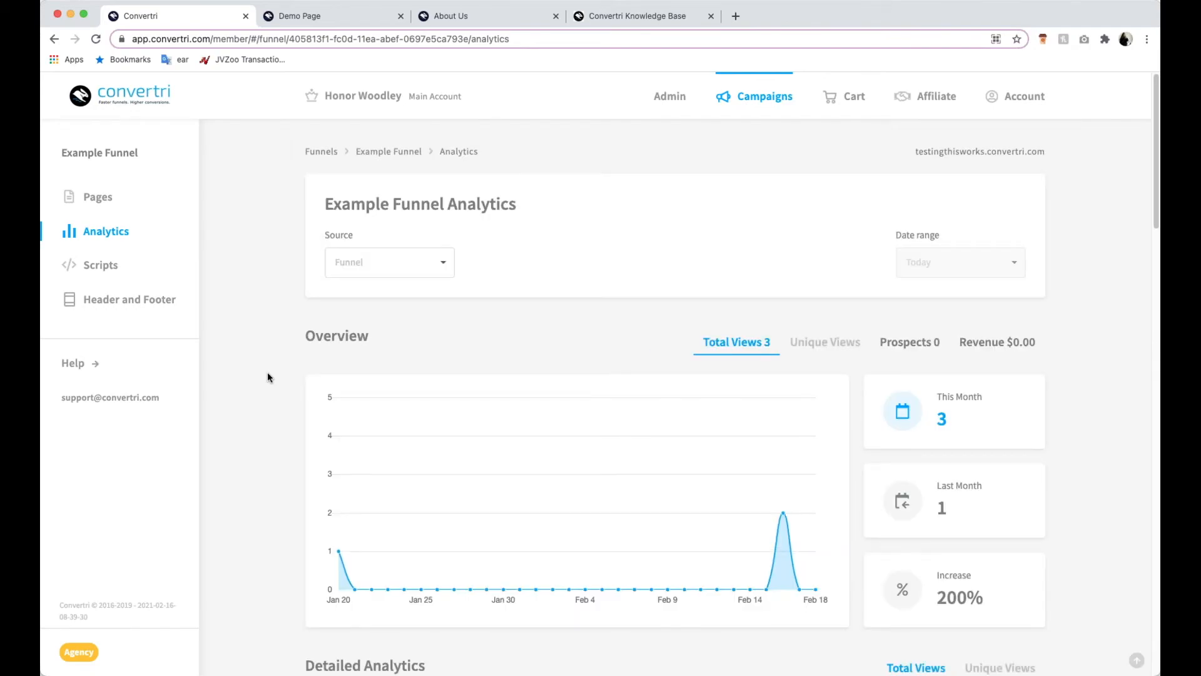
scroll(294, 426, down, 4)
scroll(301, 438, down, 3)
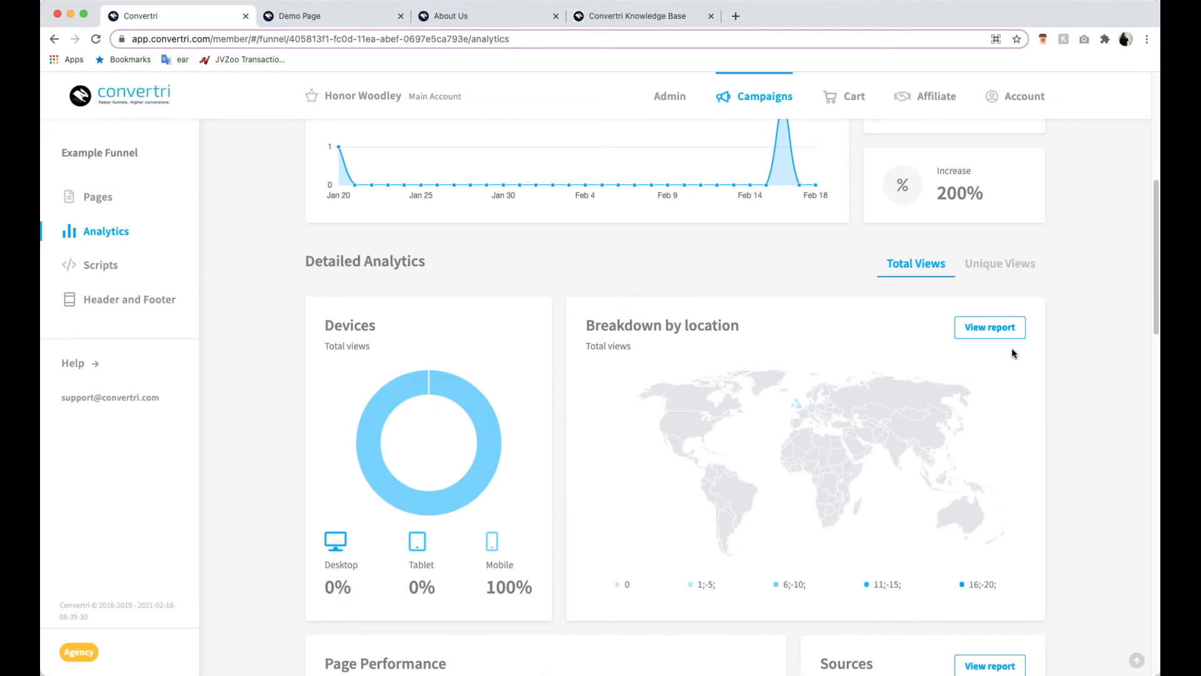
- View the full location report and the sources report in the Example Funnel's analytics
click(990, 327)
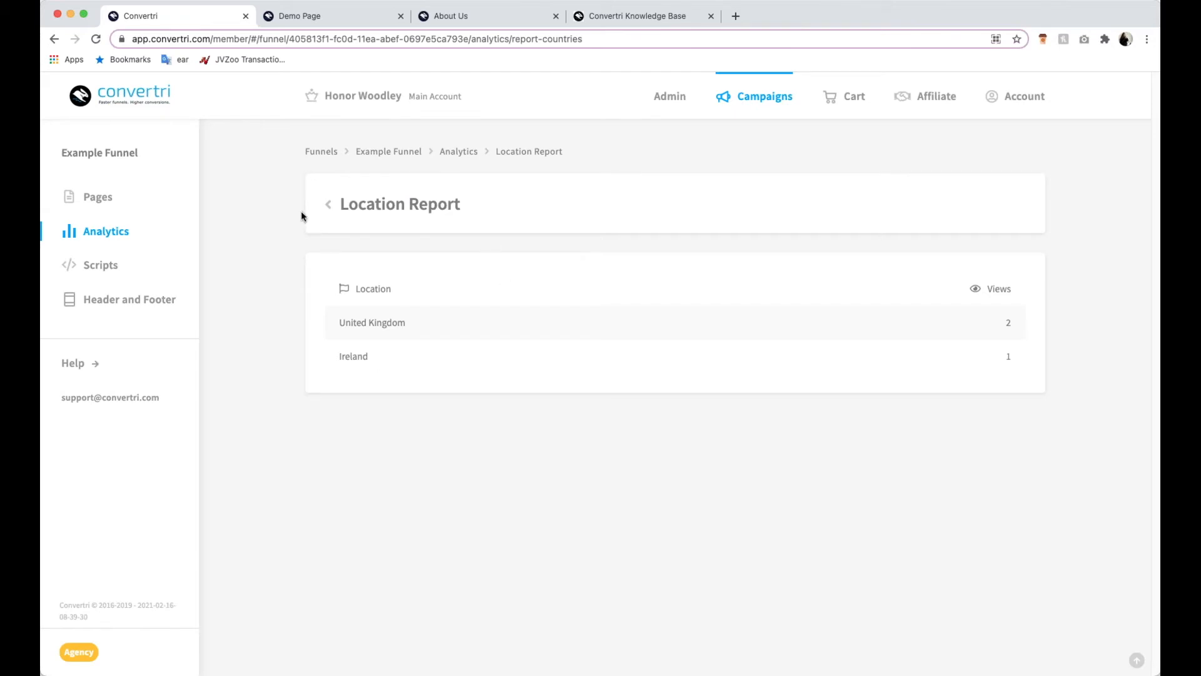
click(329, 205)
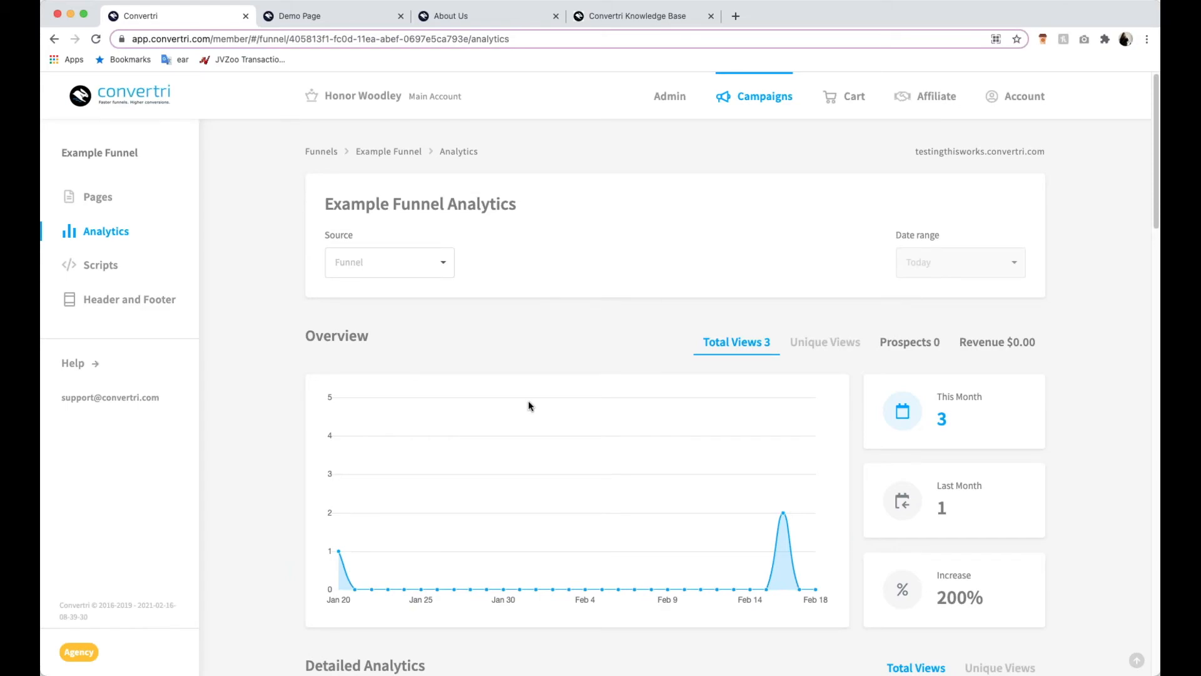
scroll(528, 406, down, 6)
scroll(794, 456, down, 5)
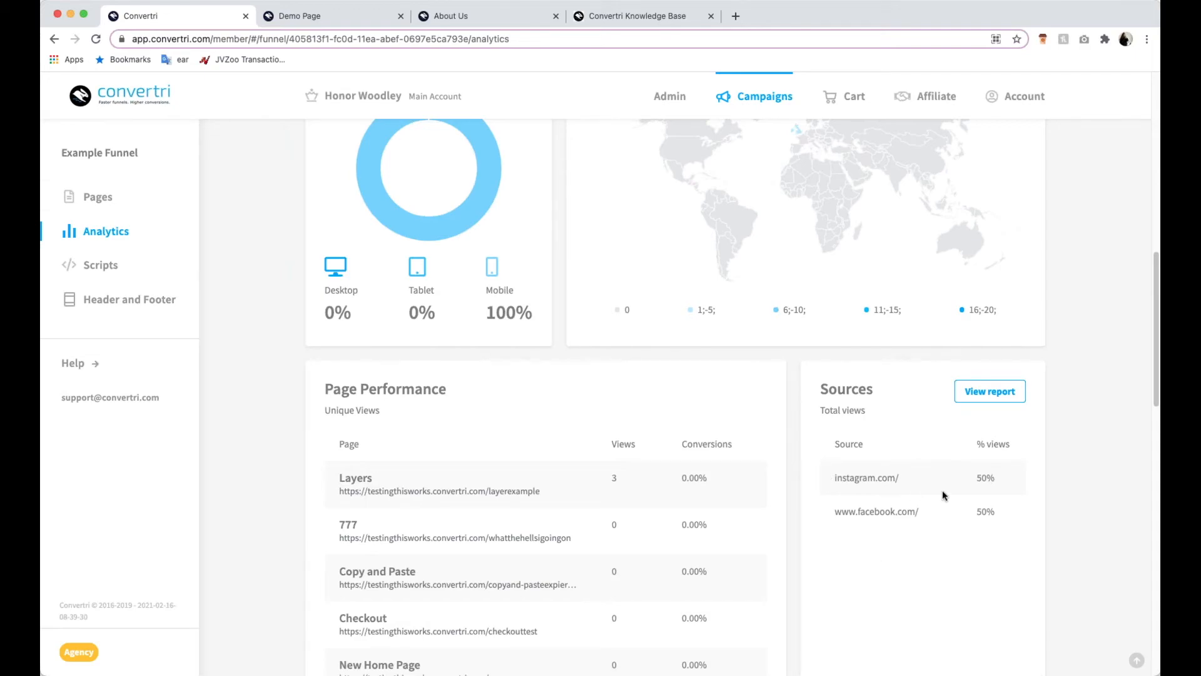
click(986, 394)
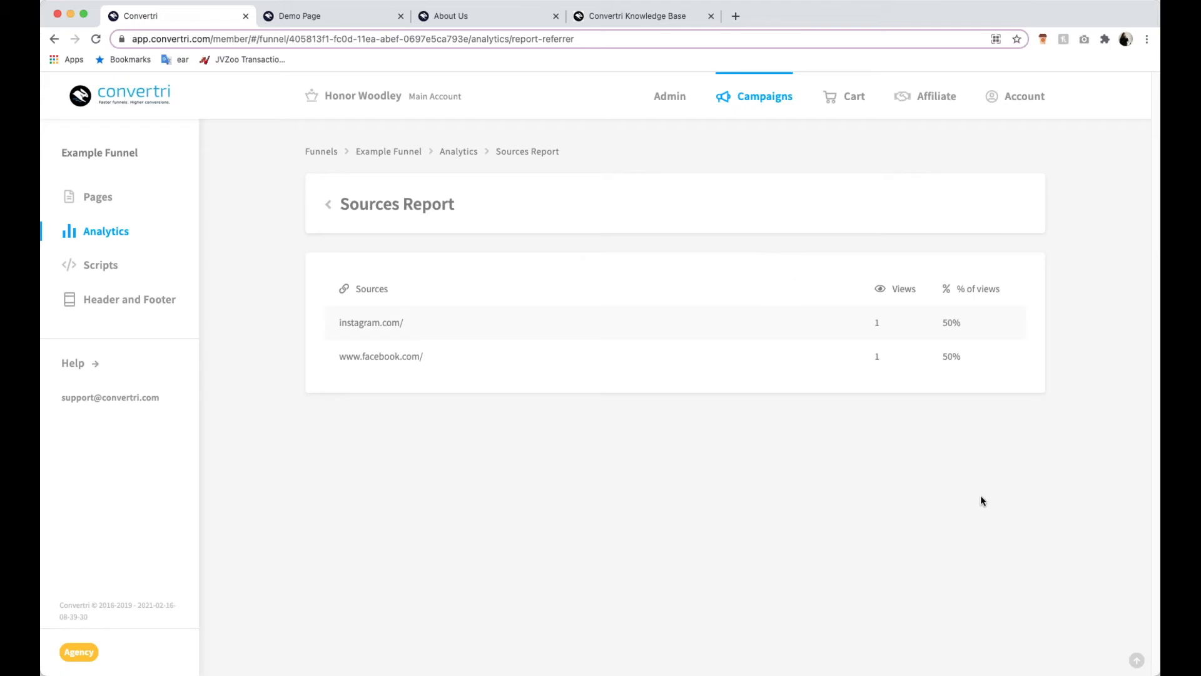
click(329, 204)
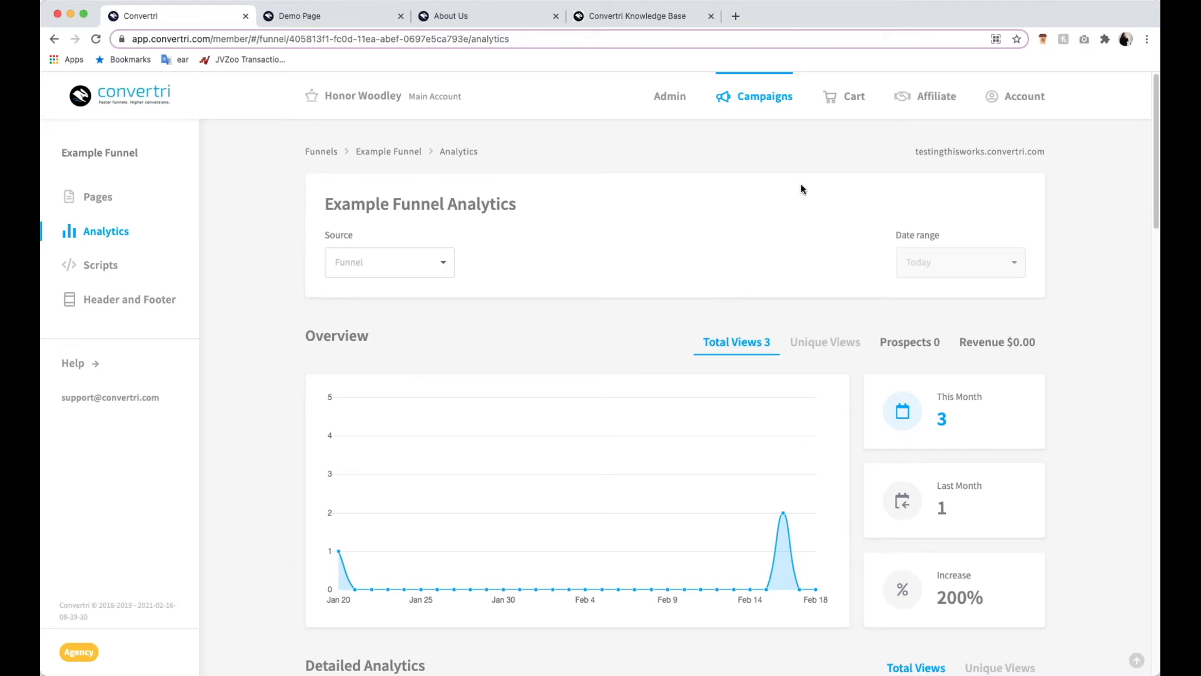
- Check the number of uses in the cart's coupon list, and inspect the status indicators on the Example Funnel's pages
click(845, 99)
click(119, 258)
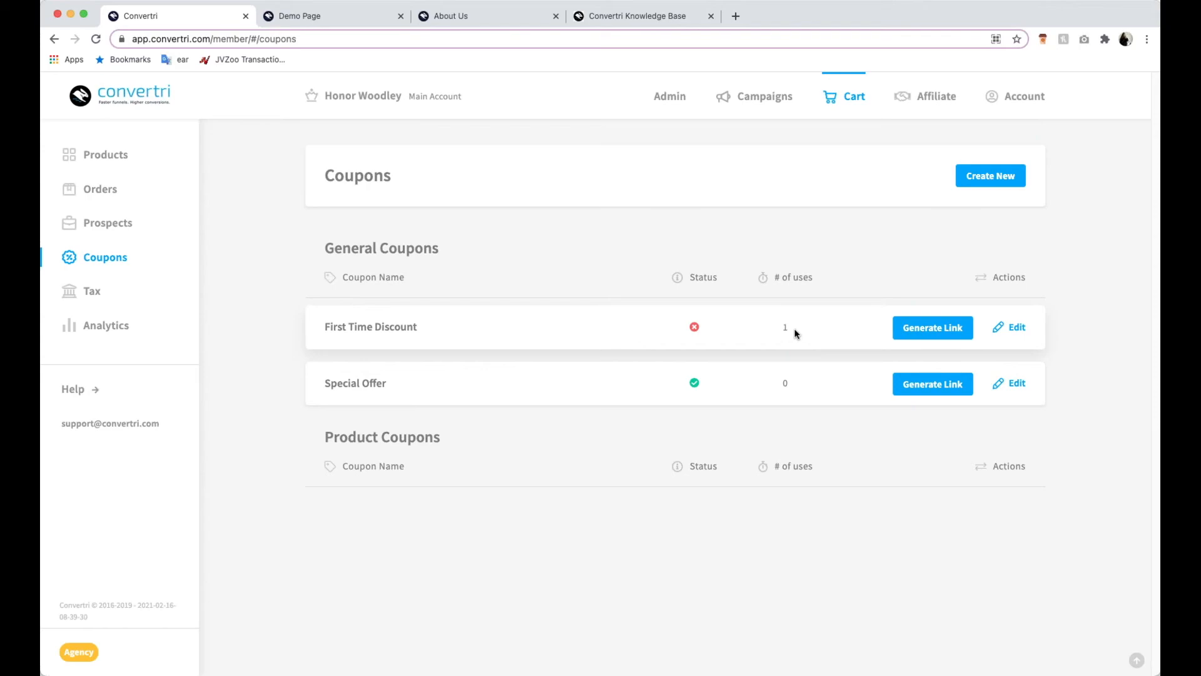
click(759, 97)
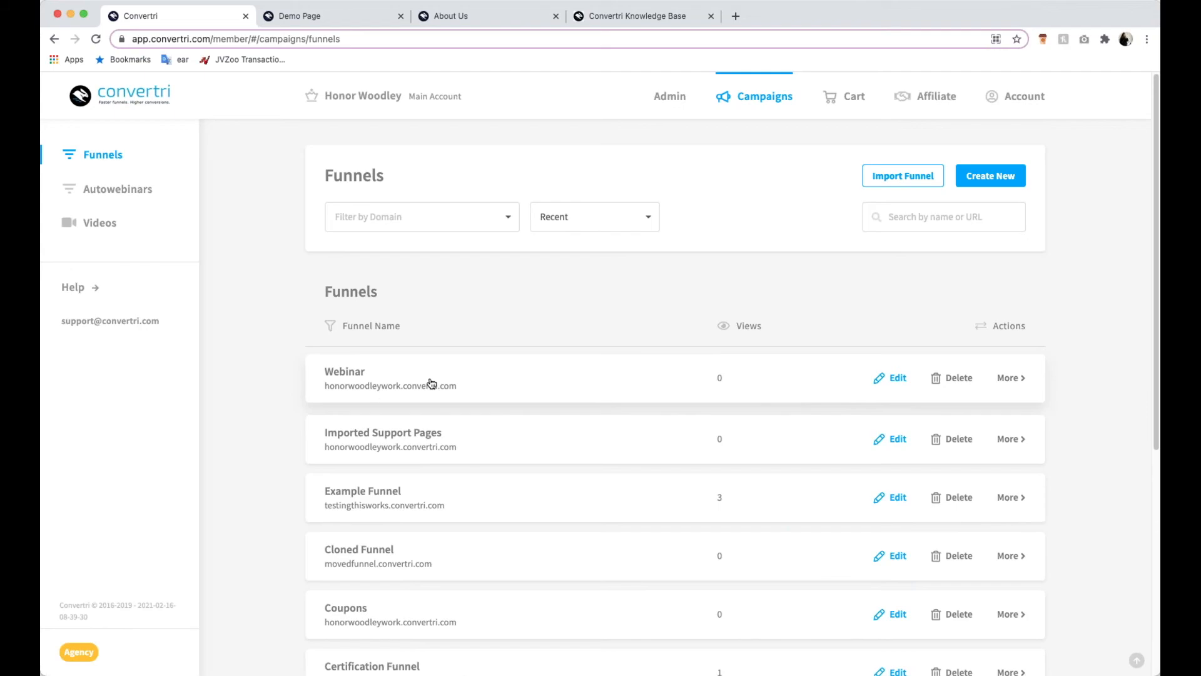
click(363, 489)
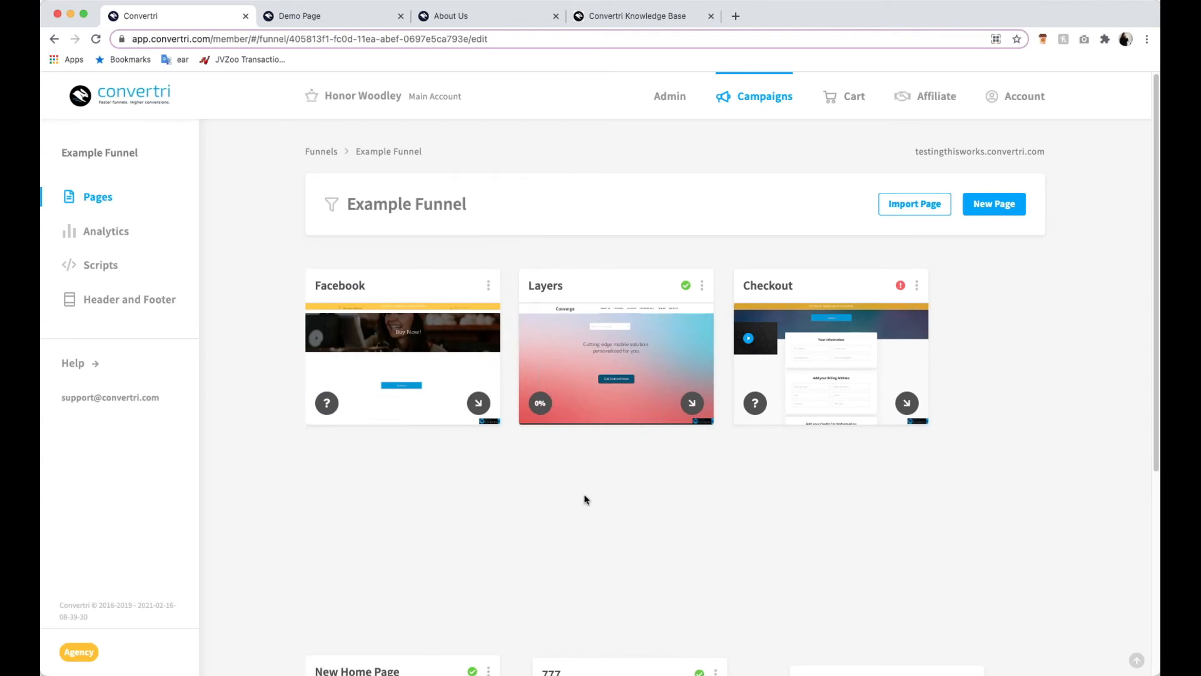
mouse_move(686, 288)
mouse_move(902, 284)
click(763, 93)
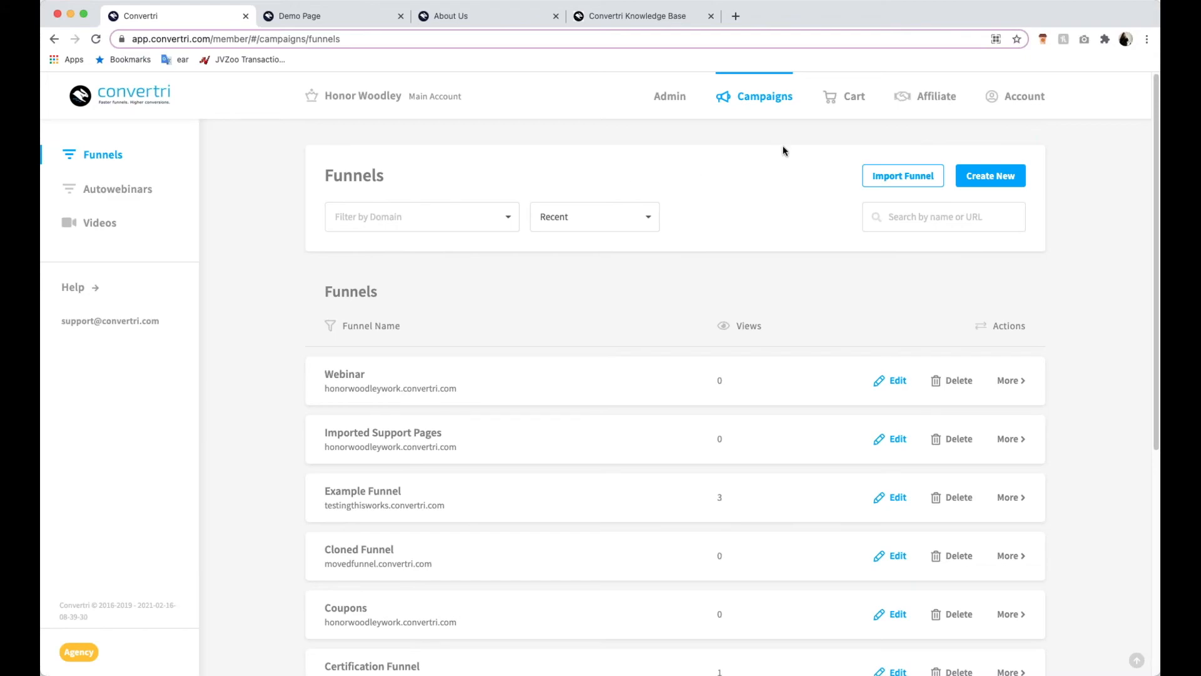
- Look through the cart's product, order and prospect lists
click(843, 99)
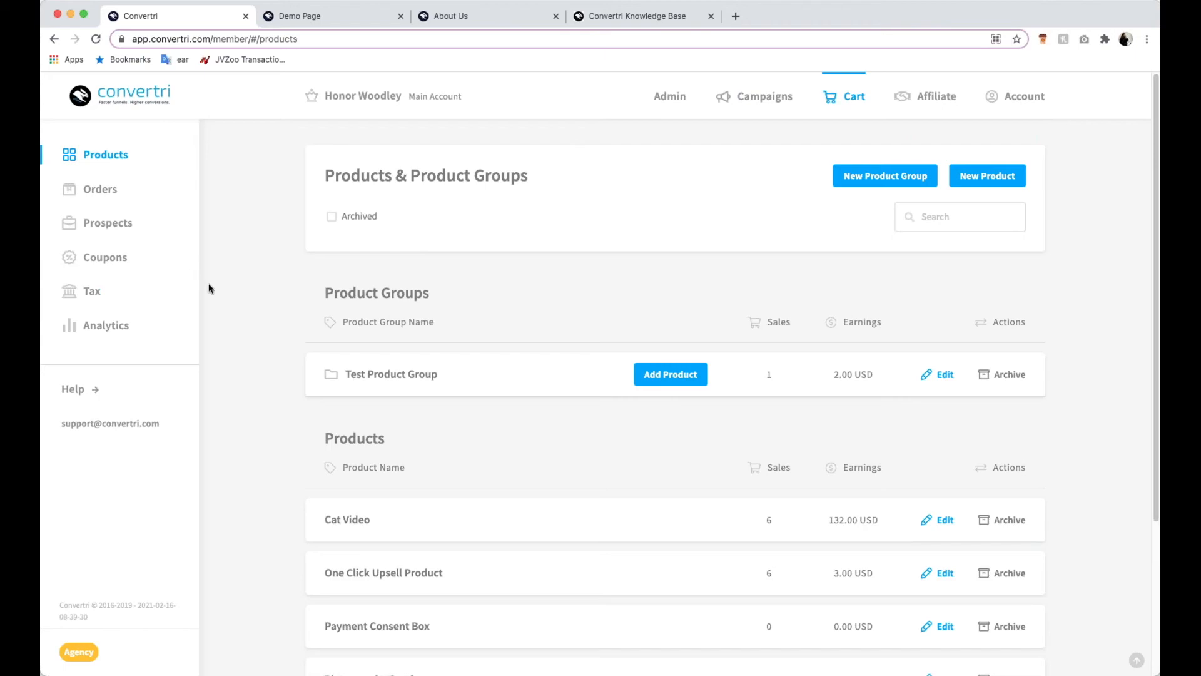
click(1021, 186)
click(117, 187)
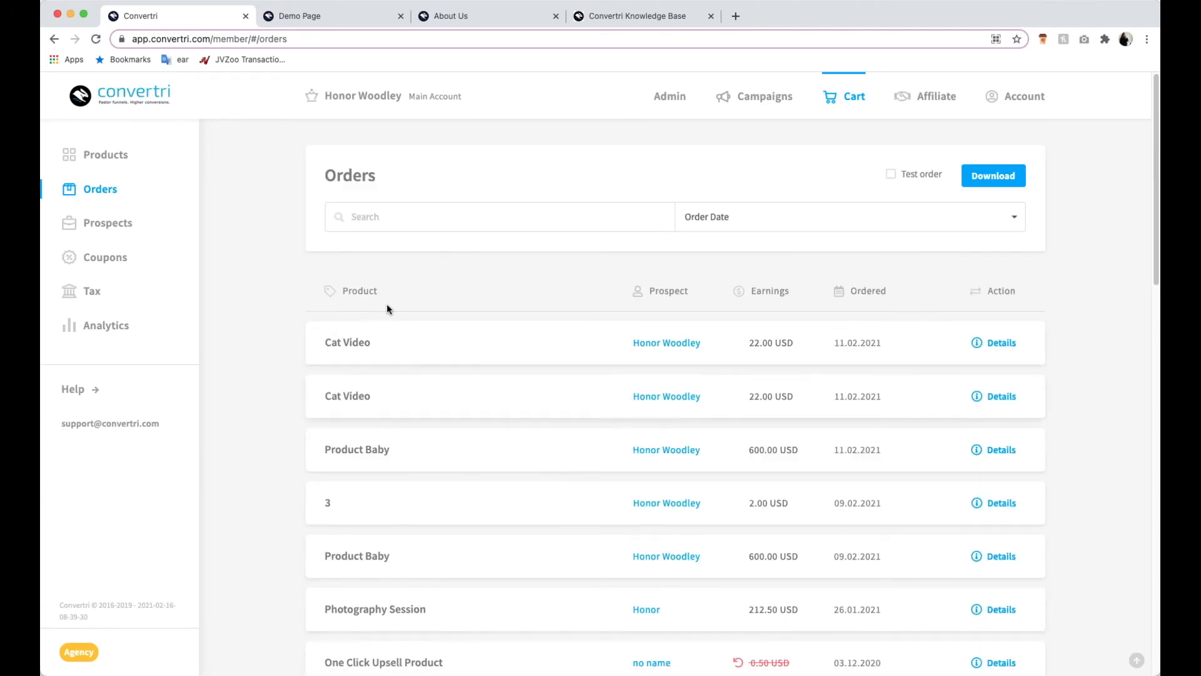
click(119, 224)
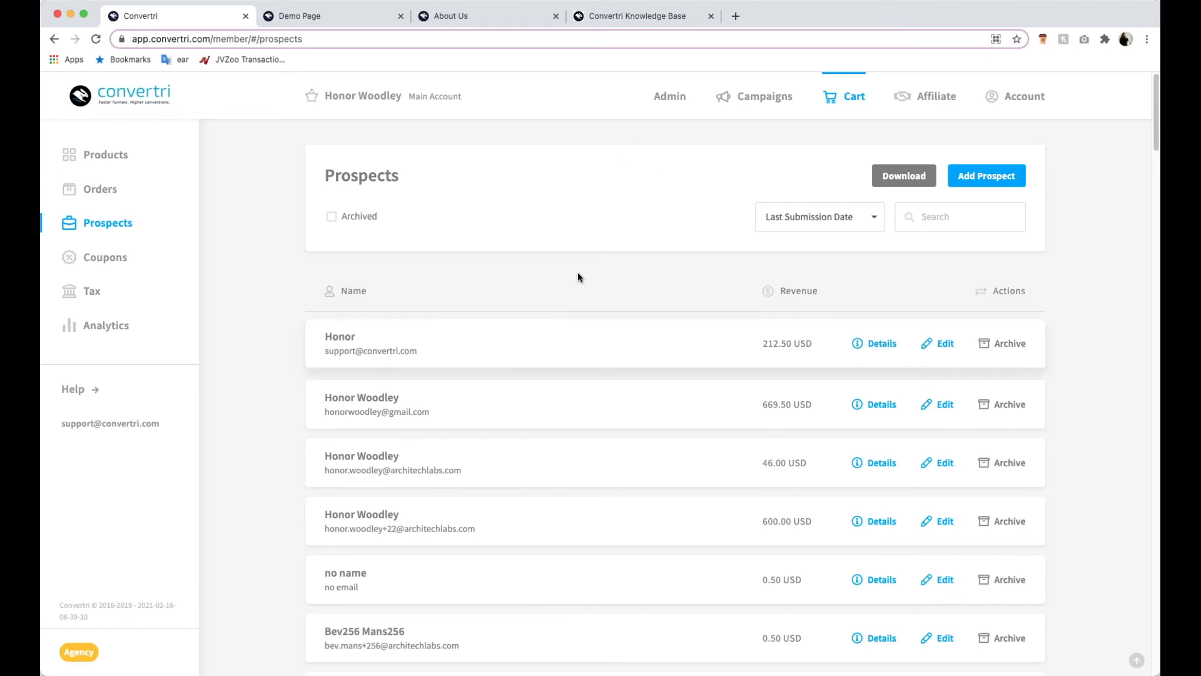
- Switch to the Convertri Knowledge Base and look over its home page's search, article categories and web address
click(613, 17)
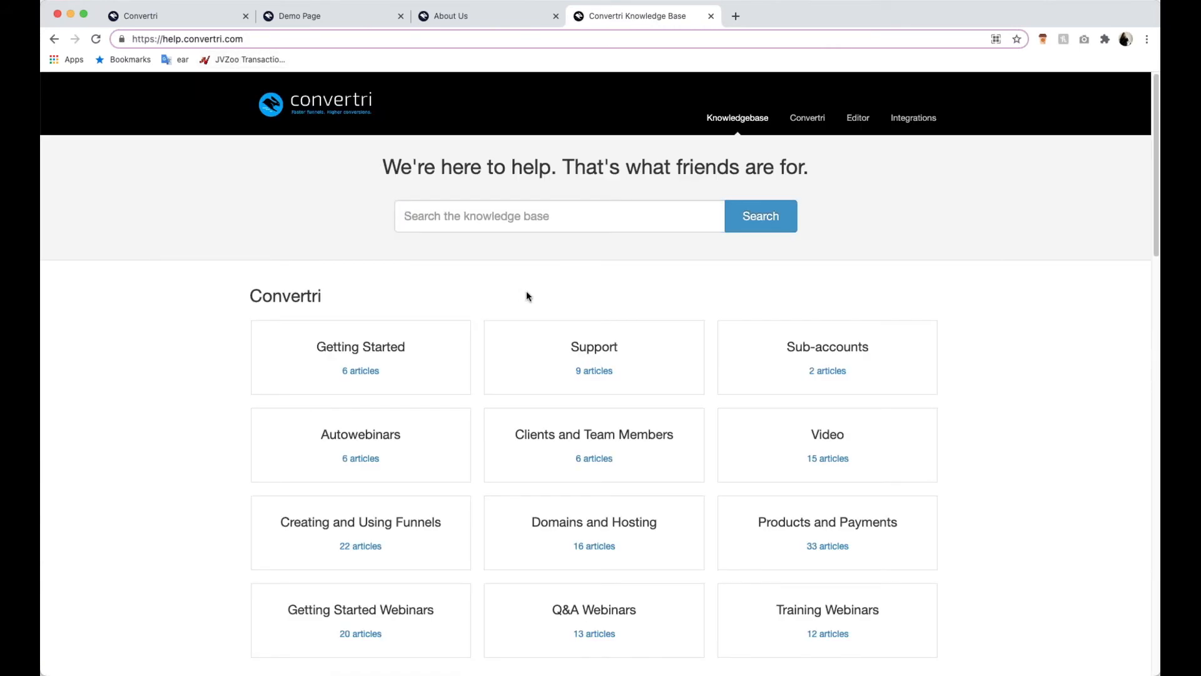
scroll(598, 427, down, 1)
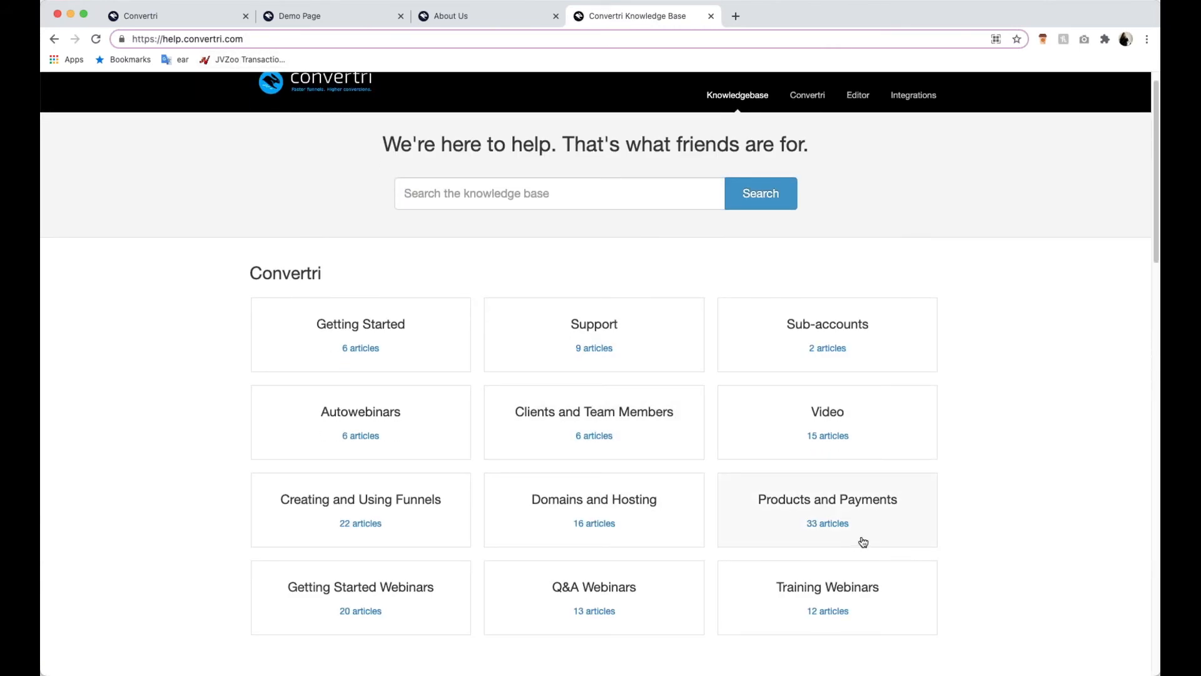
click(433, 188)
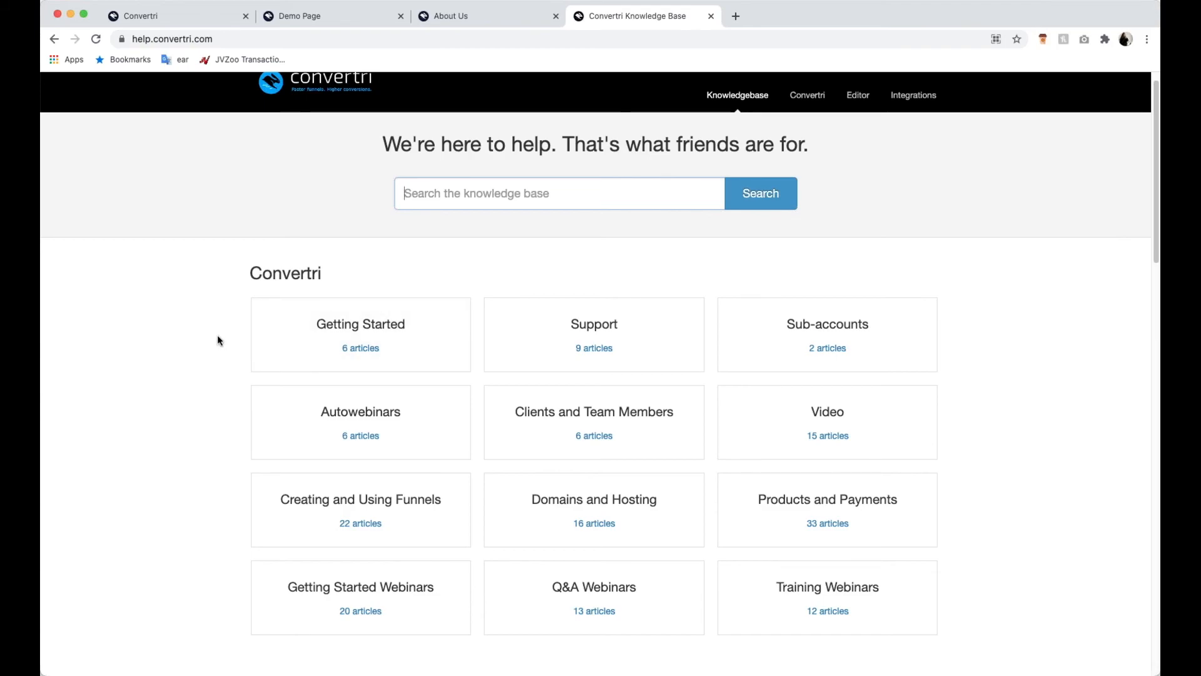
scroll(220, 336, down, 2)
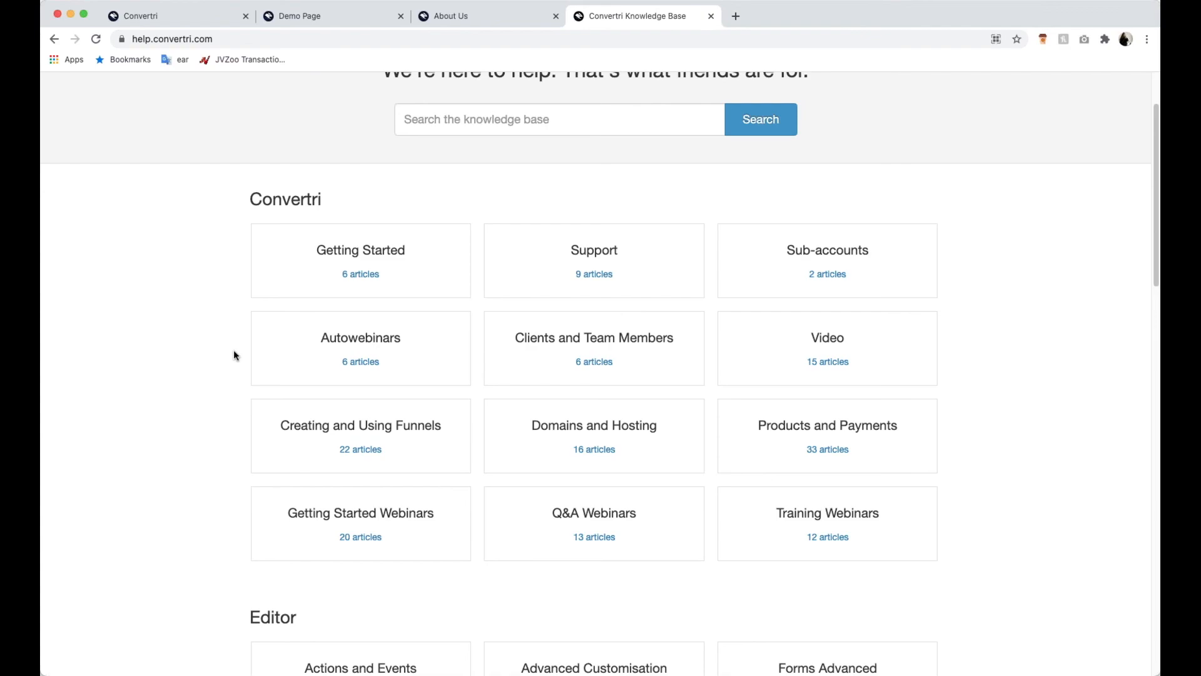
scroll(234, 352, up, 3)
scroll(232, 358, down, 3)
scroll(225, 349, up, 3)
scroll(332, 584, down, 2)
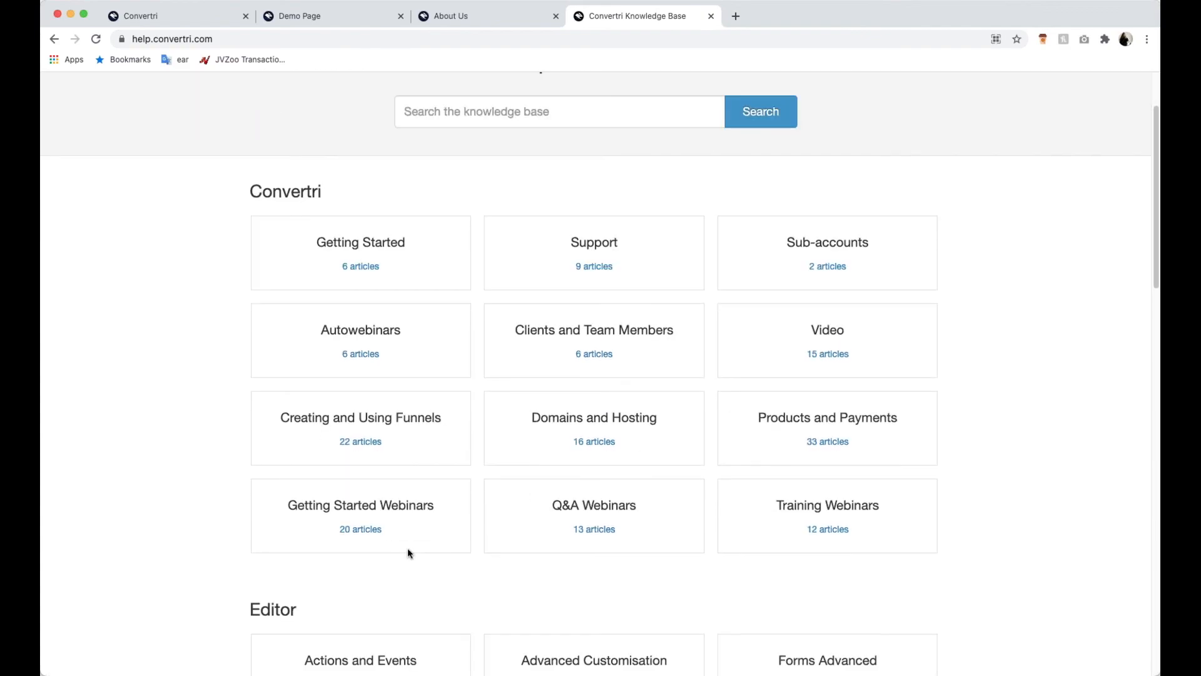
click(238, 39)
click(241, 39)
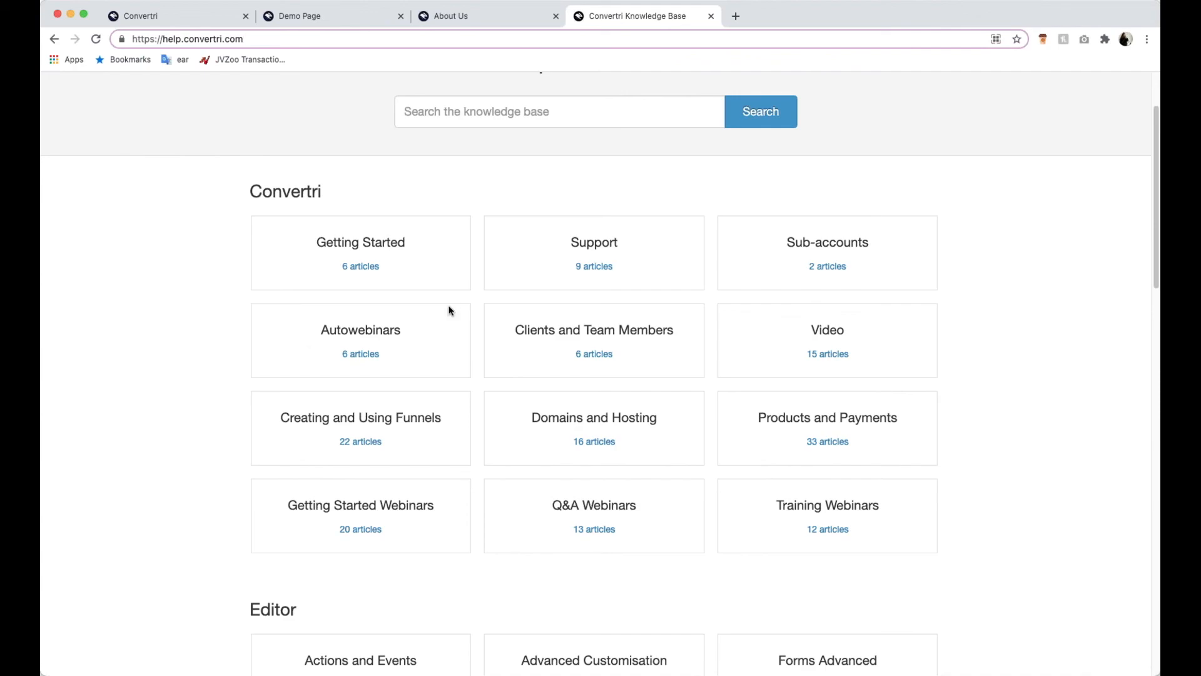
- Search the knowledge base for "Wordpress" and look through the article "How to Create a Blog via Wordpress"
click(558, 111)
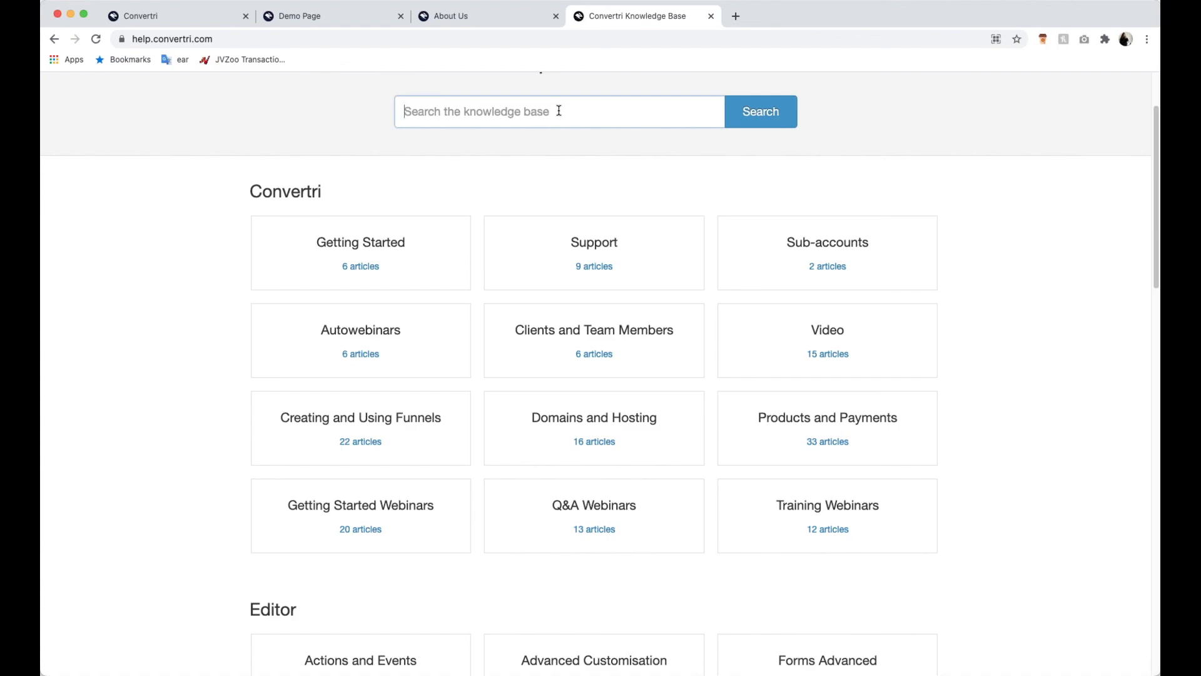
text(Wordpress)
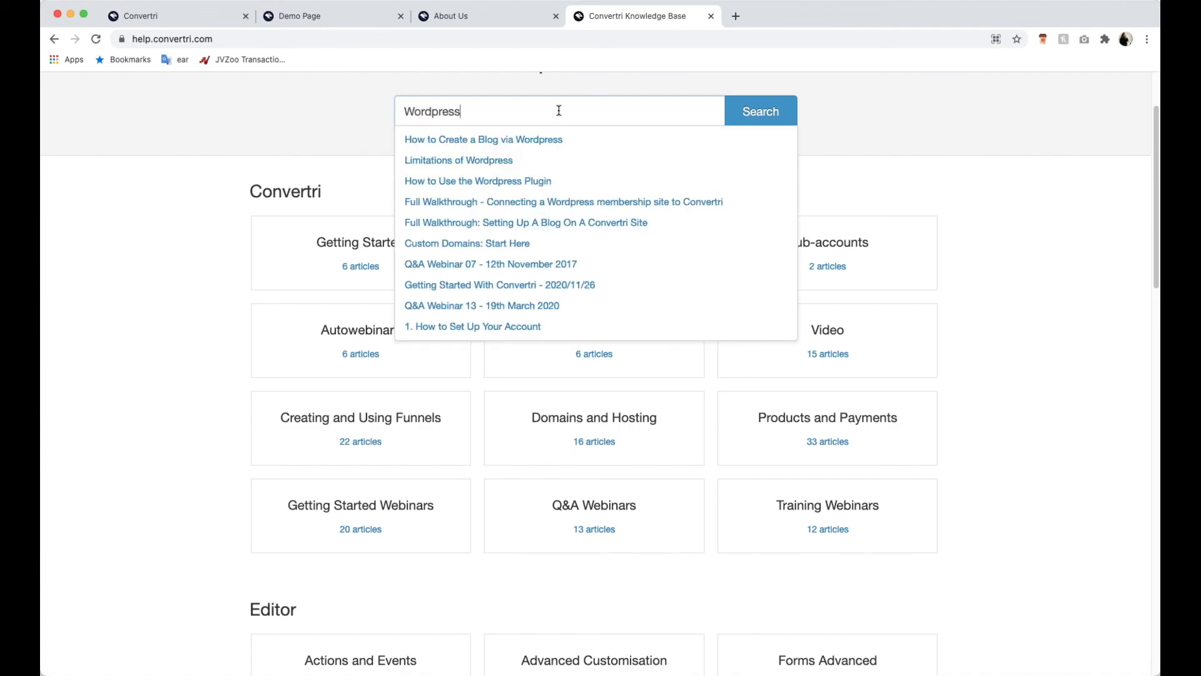
click(475, 139)
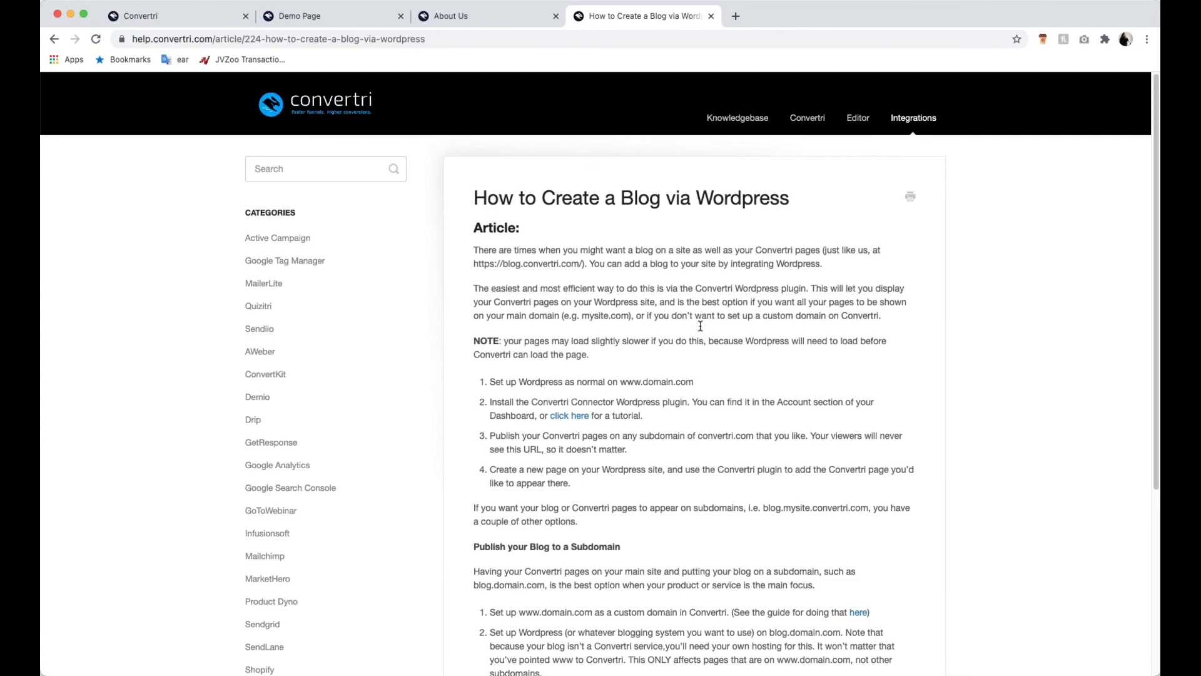
scroll(701, 325, down, 5)
scroll(728, 391, up, 4)
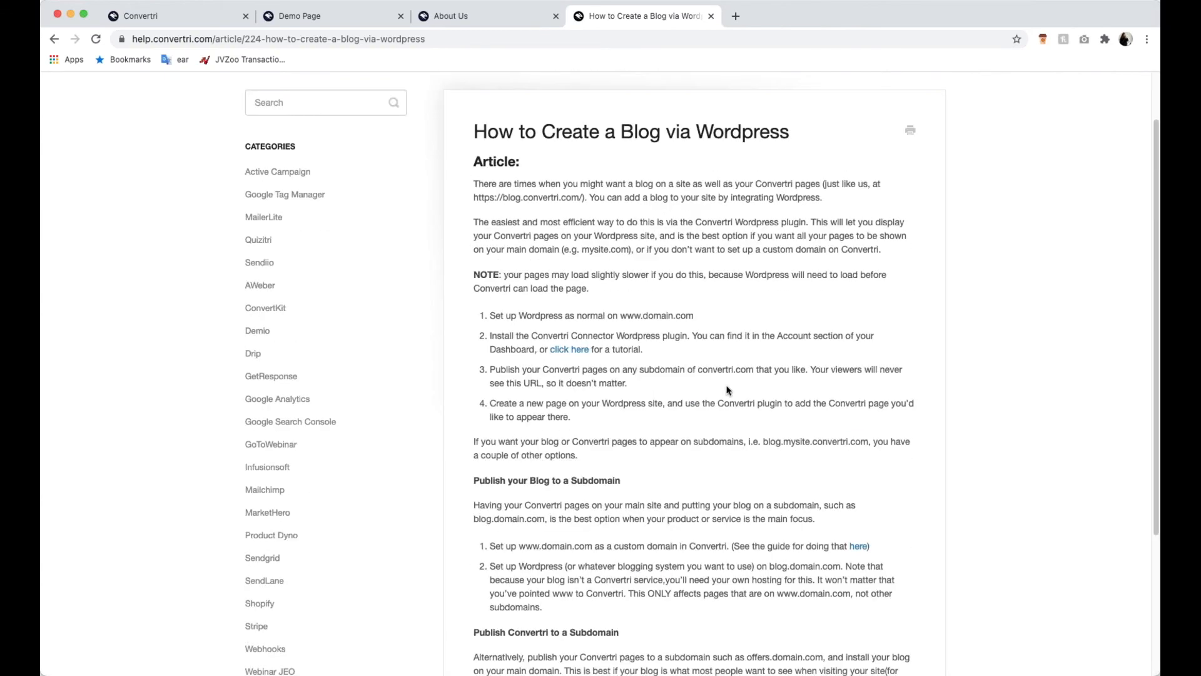
scroll(731, 385, up, 2)
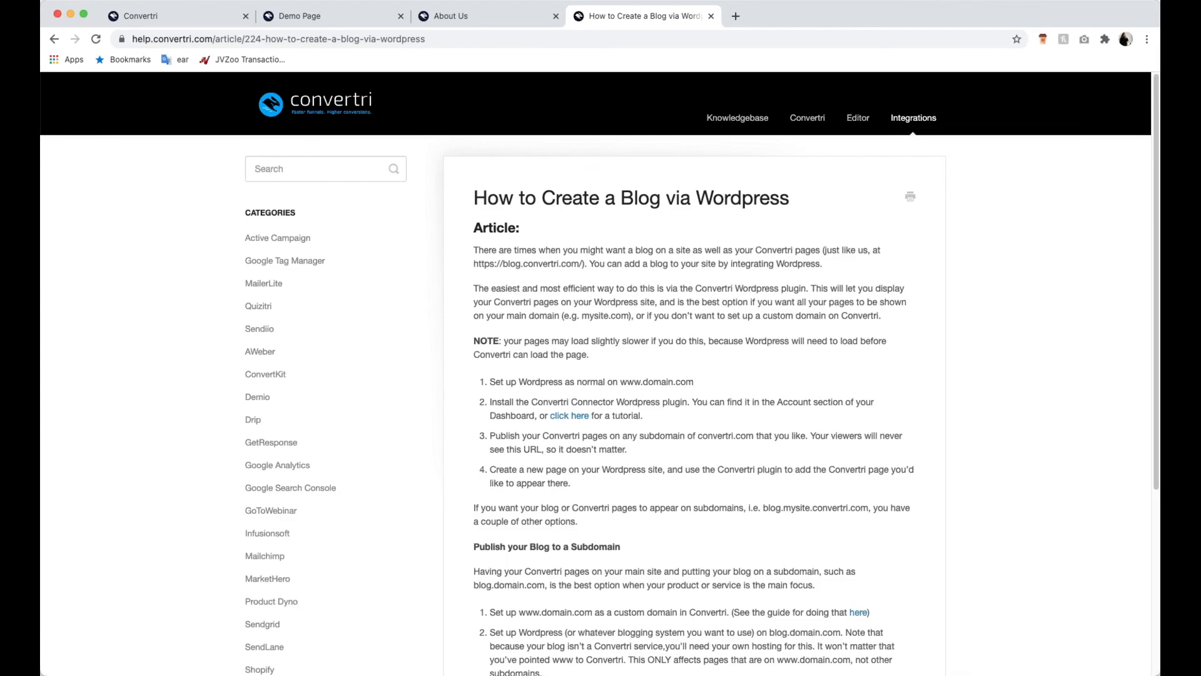
- Bring up the dashboard's funnels list, and search the knowledge base for "layers" to open the "Layers Overview" article
click(178, 19)
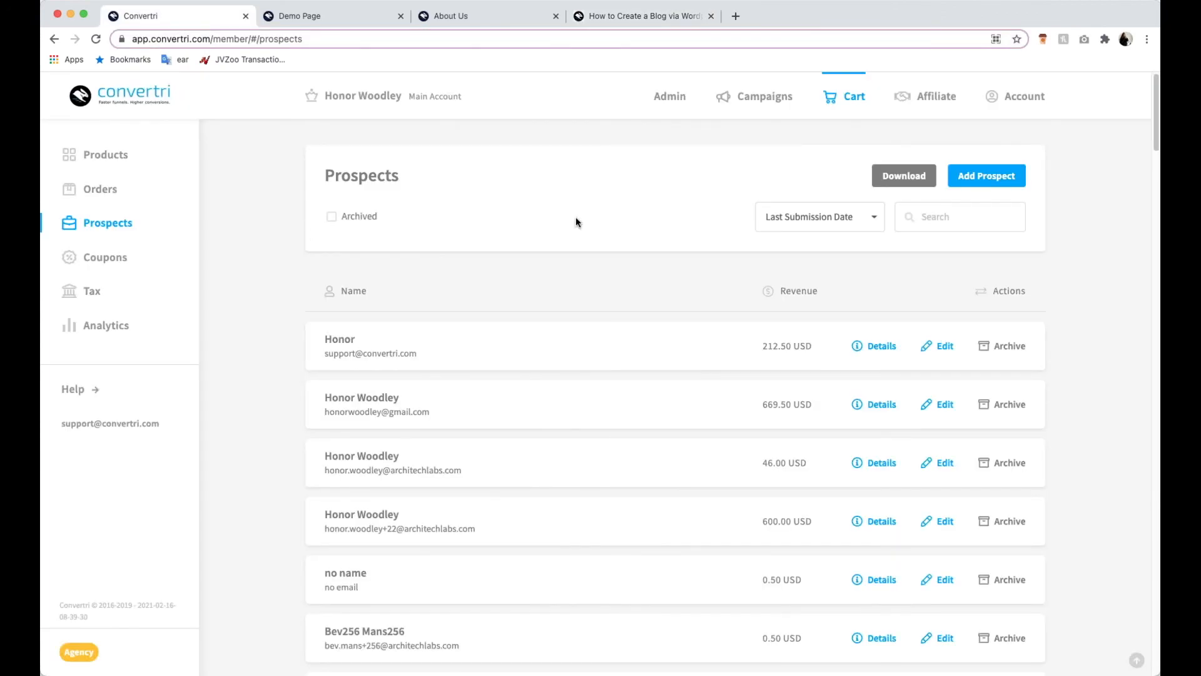
click(769, 97)
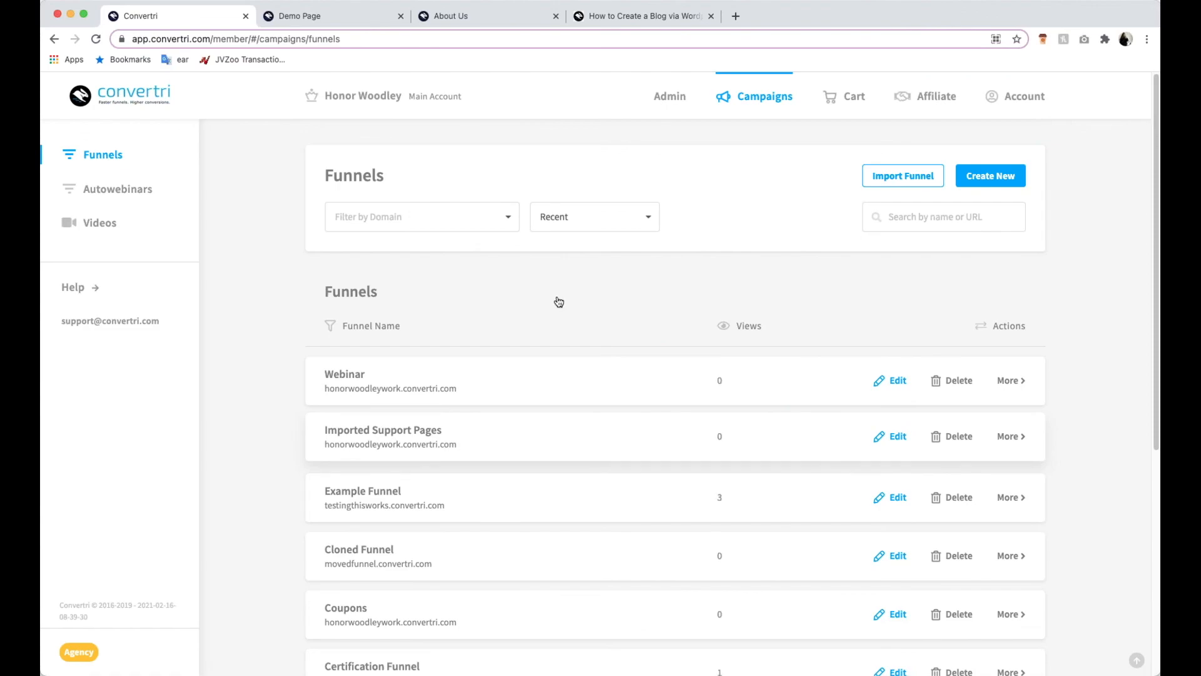
click(625, 16)
click(339, 160)
text(laye)
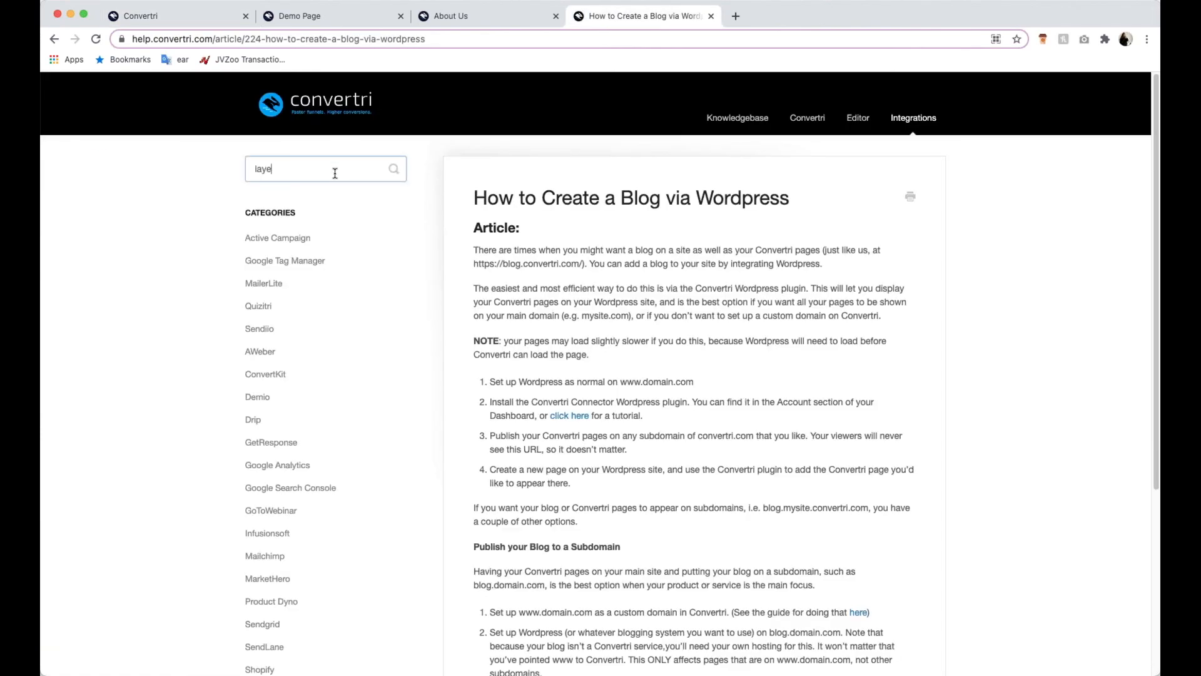
text(rs)
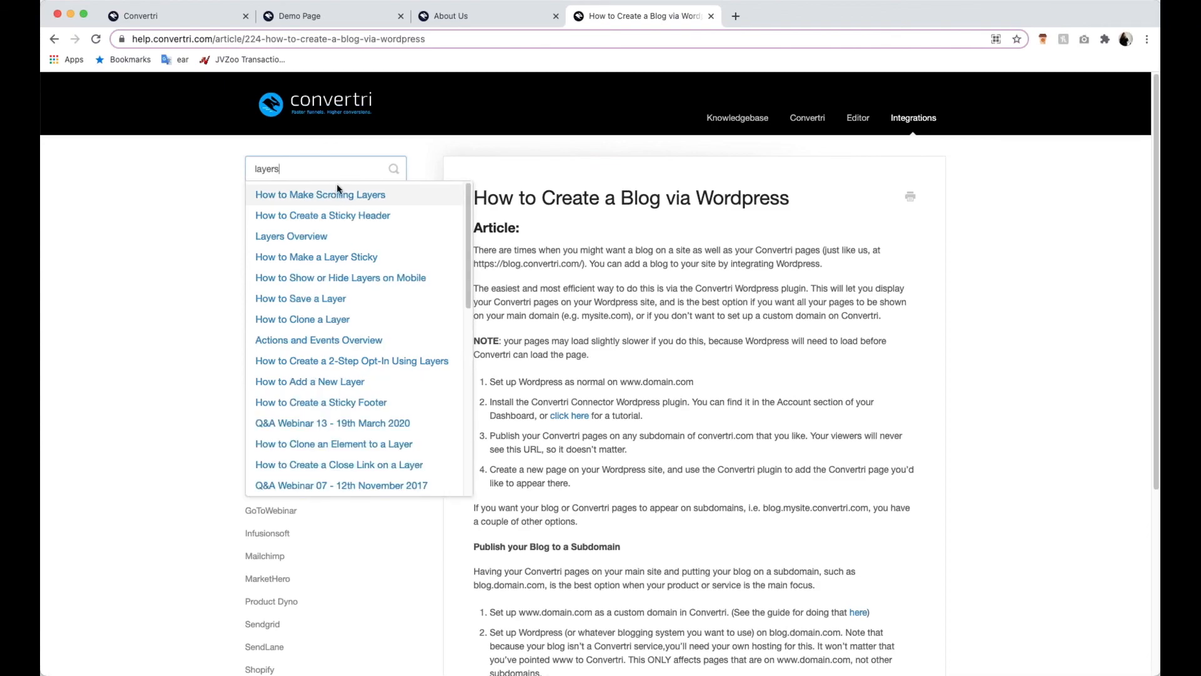
click(400, 244)
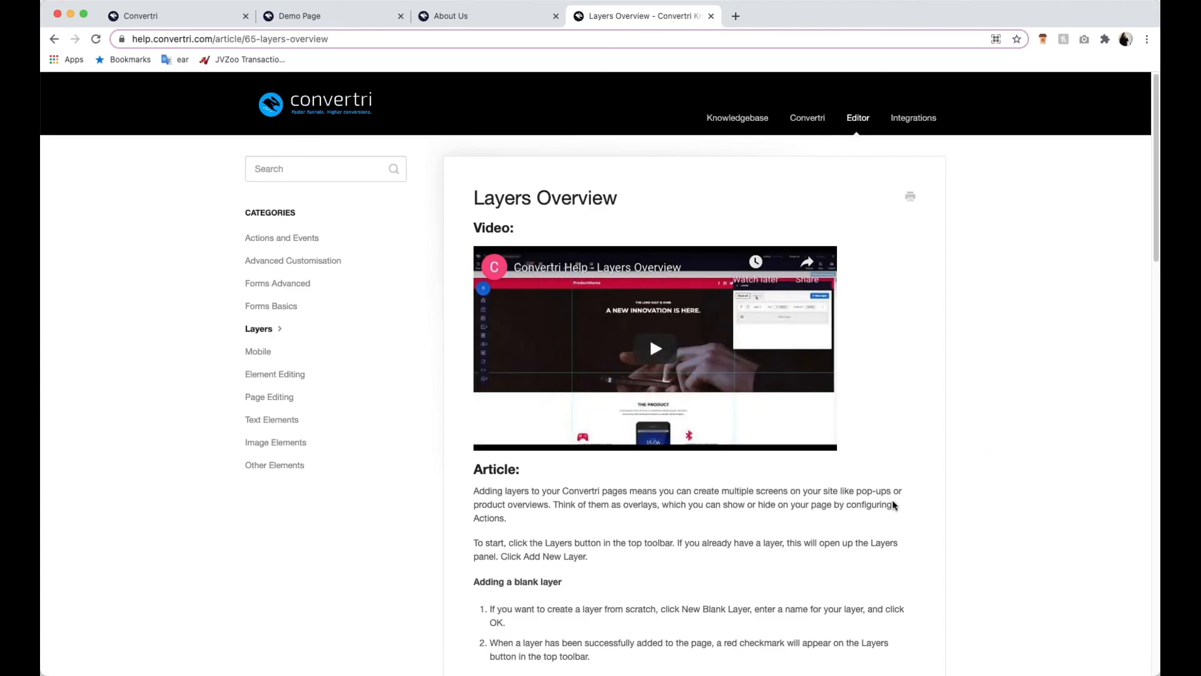
- Look through the "Layers Overview" article's text and screenshots, and select its full web address
scroll(893, 505, down, 1)
scroll(894, 505, down, 5)
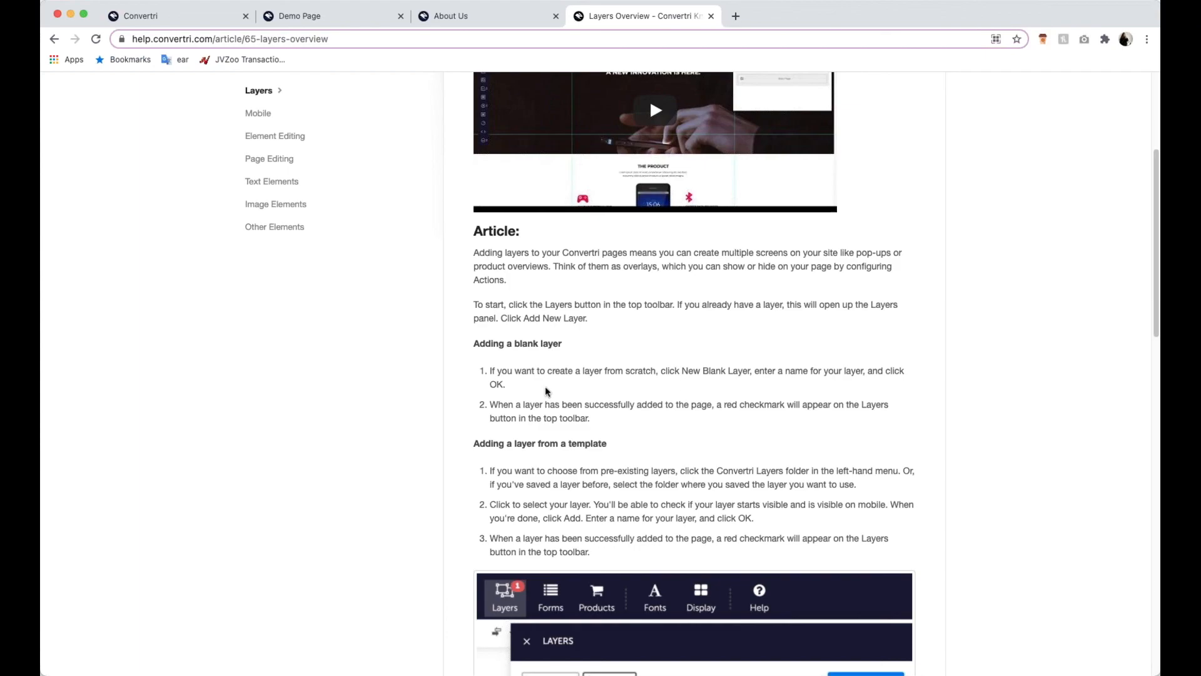
scroll(407, 347, down, 10)
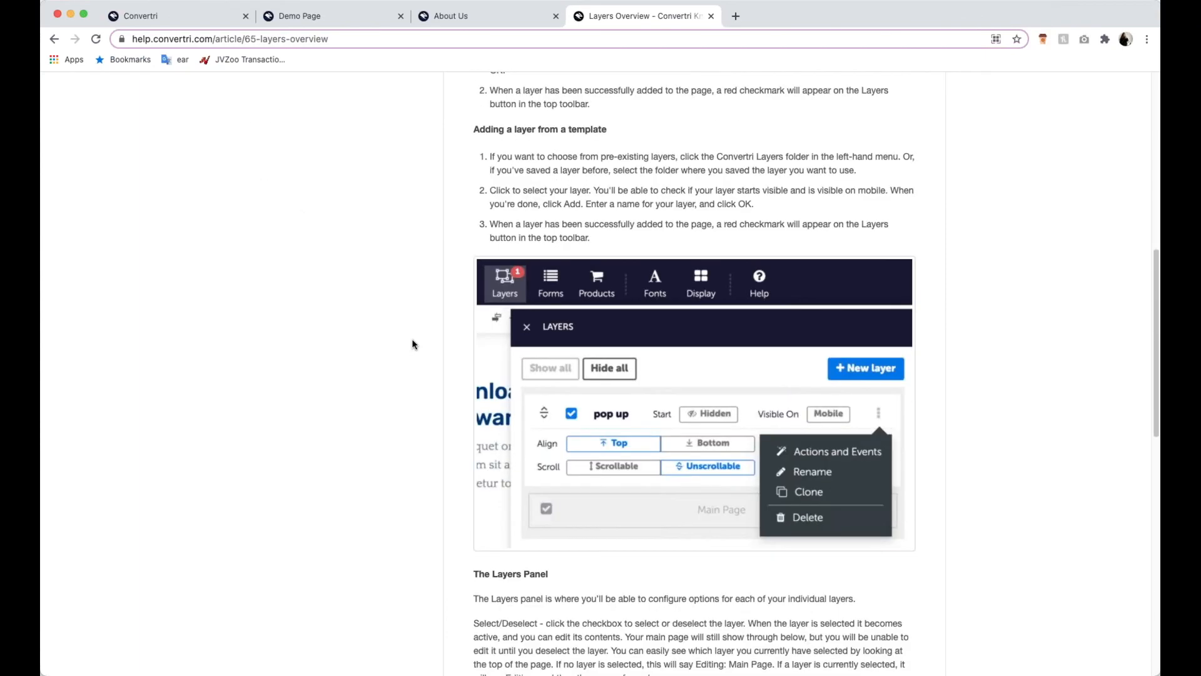
scroll(408, 342, up, 1)
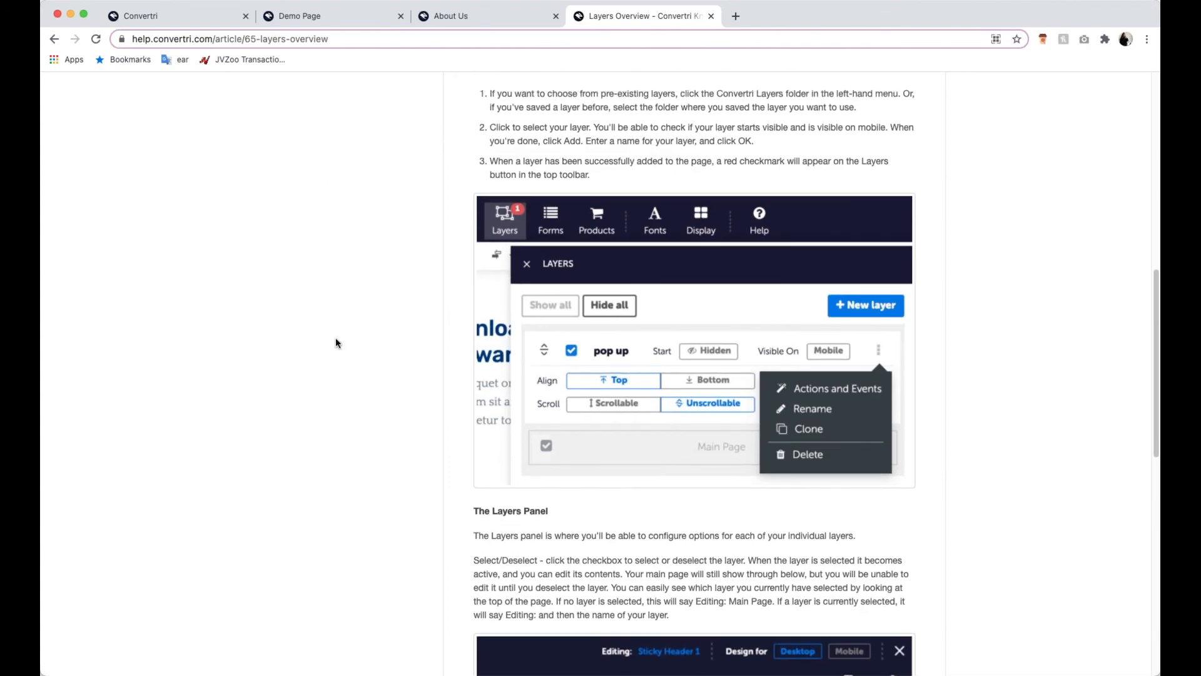
scroll(335, 340, up, 20)
click(319, 35)
click(342, 39)
drag(390, 39, 113, 37)
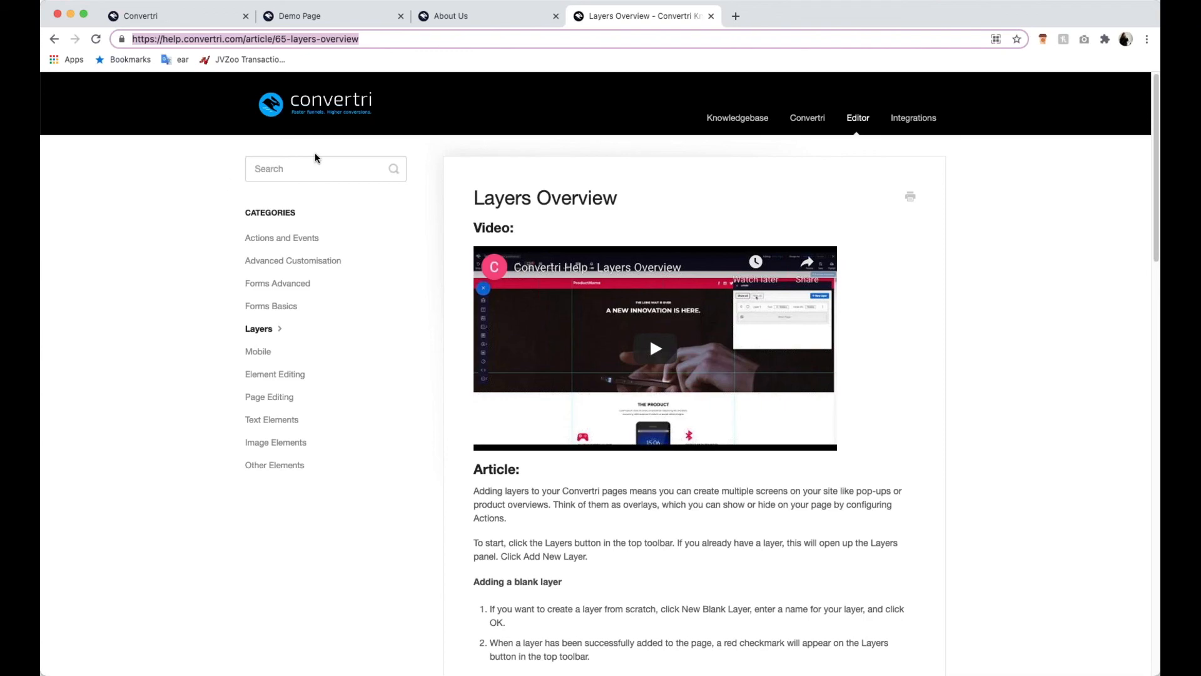
- Search the knowledge base for "wordpress" and open the article "How to Use the Wordpress Plugin"
click(320, 167)
text(wordpress)
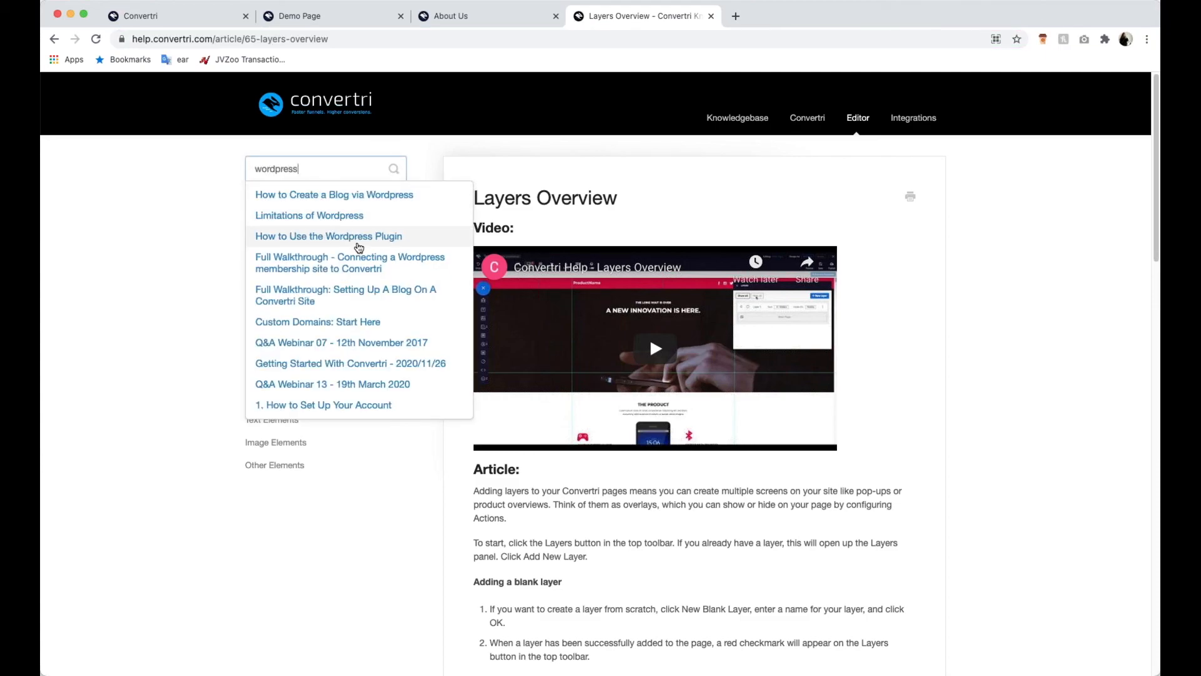
click(321, 236)
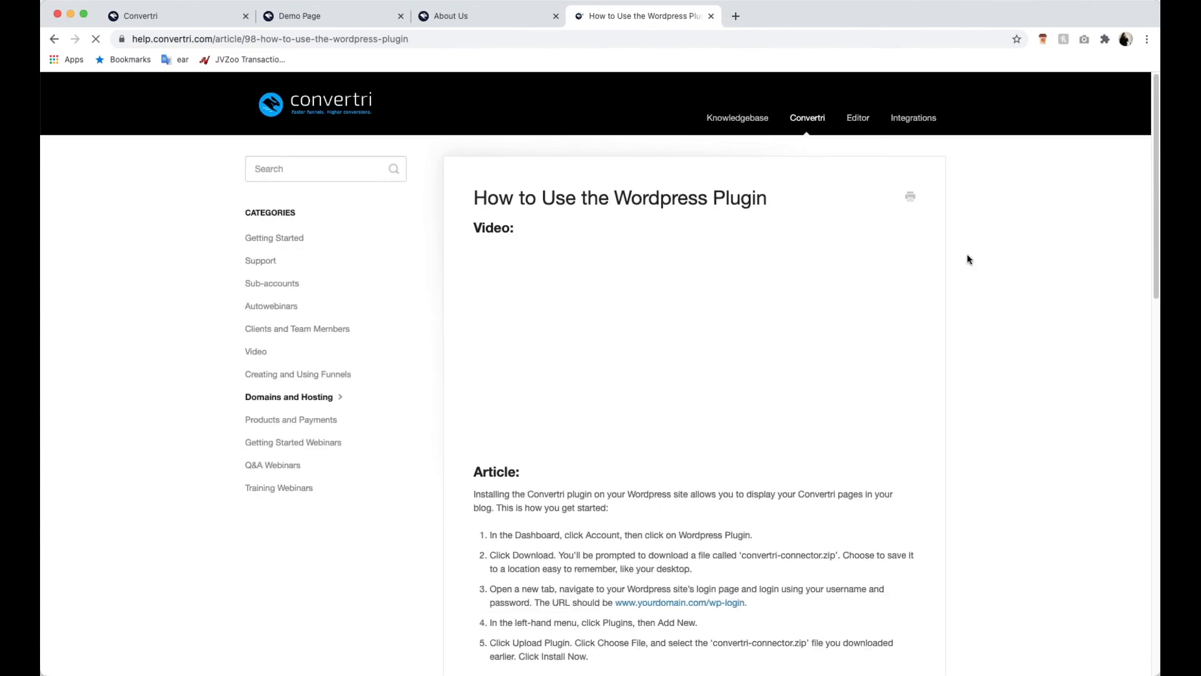